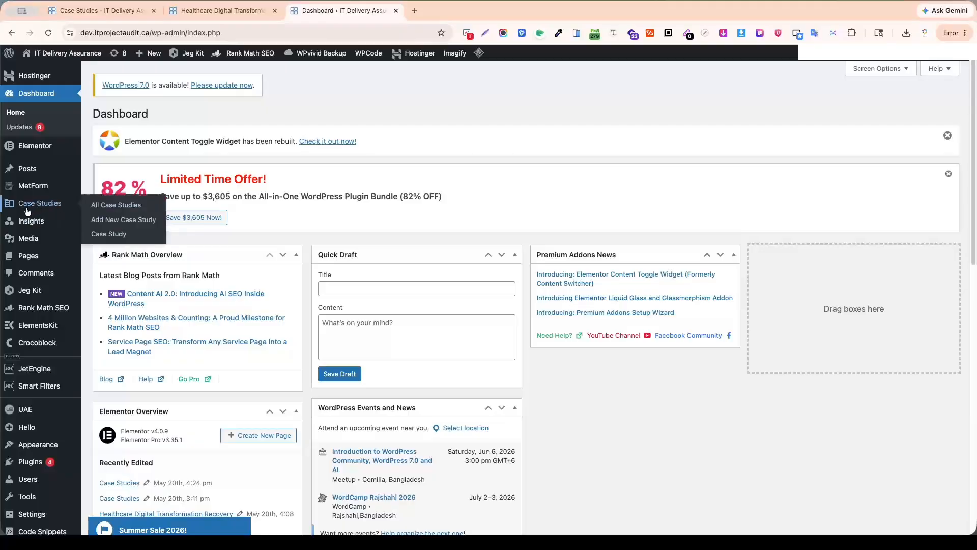
# Open the editor for a new case study in a separate tab, look over its empty layout, and close that tab.
pyautogui.moveTo(27, 208)
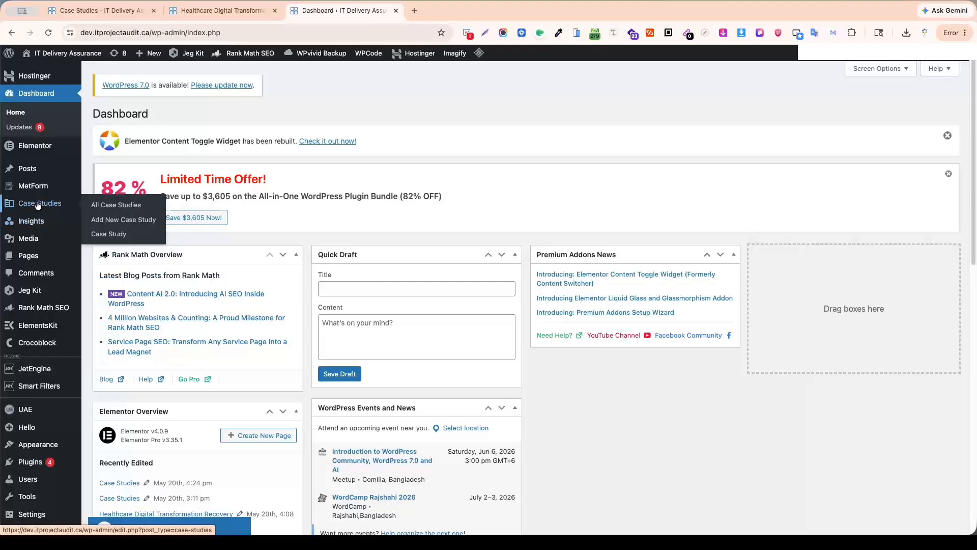
pyautogui.keyDown('super'); pyautogui.click(120, 226); pyautogui.keyUp('super')
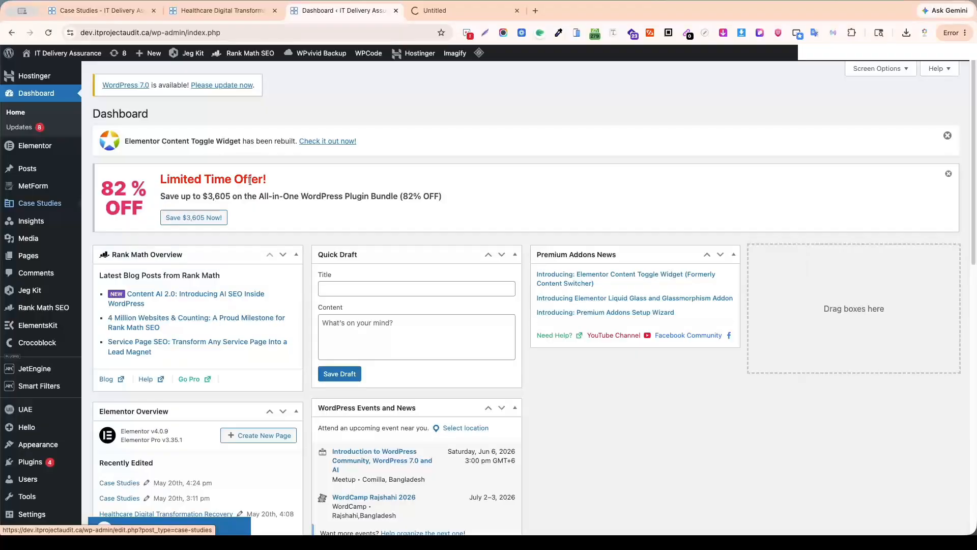
pyautogui.click(469, 9)
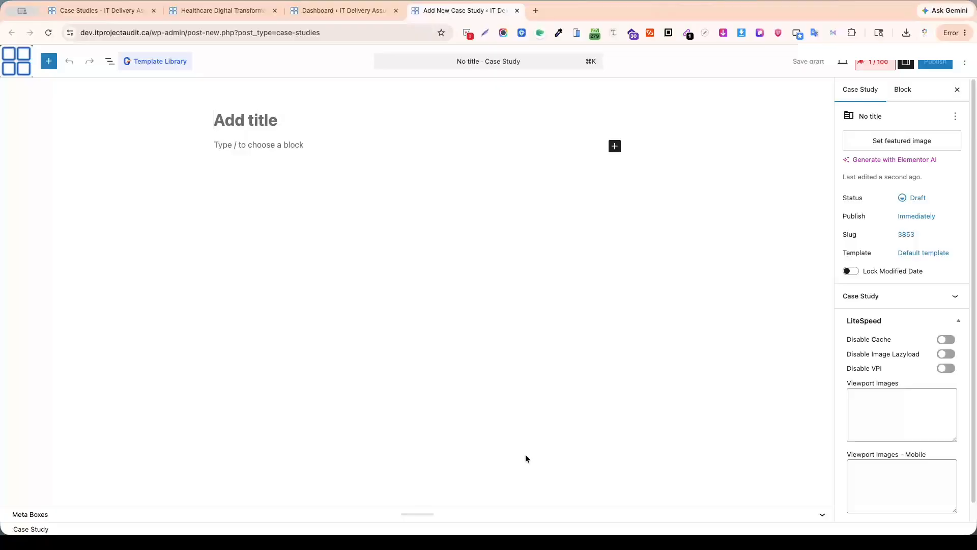
pyautogui.press('super+w')
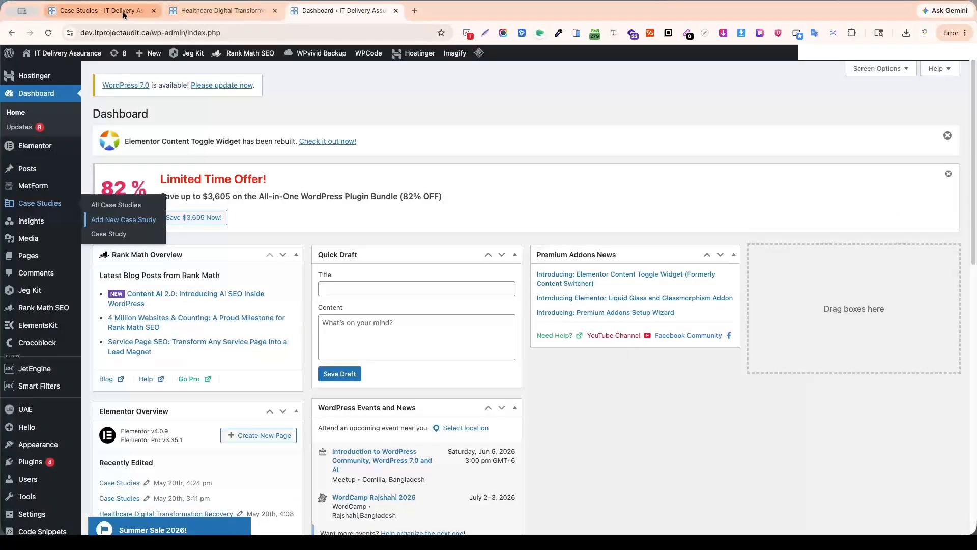
# Switch to the Healthcare Digital Transformation Recovery page and examine its main heading and available editing options.
pyautogui.click(216, 11)
pyautogui.scroll(-7, 451, 277)
pyautogui.scroll(7, 454, 278)
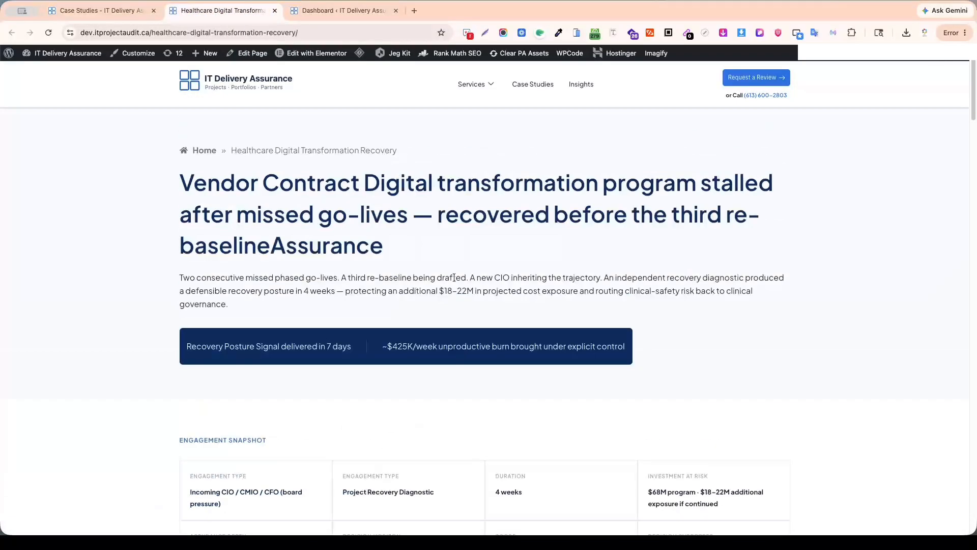
pyautogui.moveTo(186, 175); pyautogui.dragTo(414, 261)
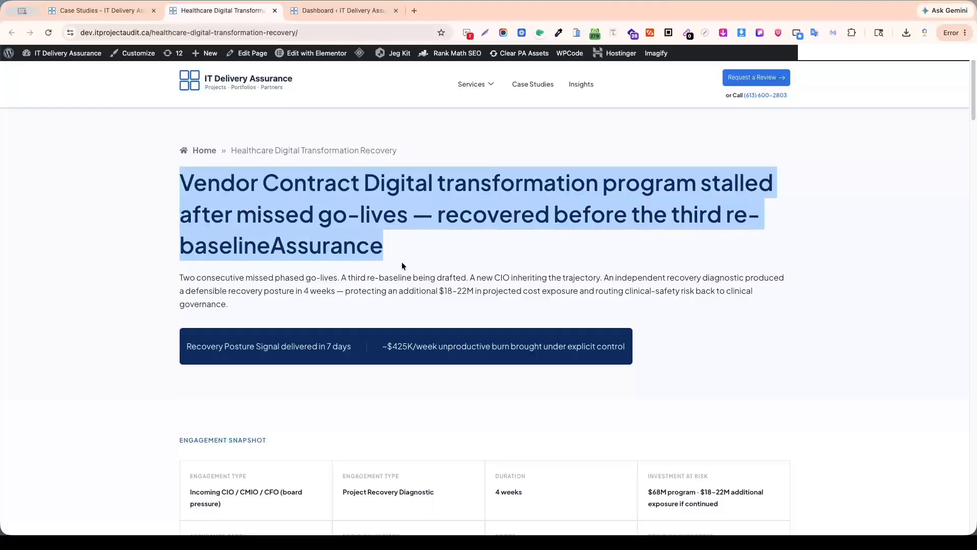
pyautogui.click(414, 261)
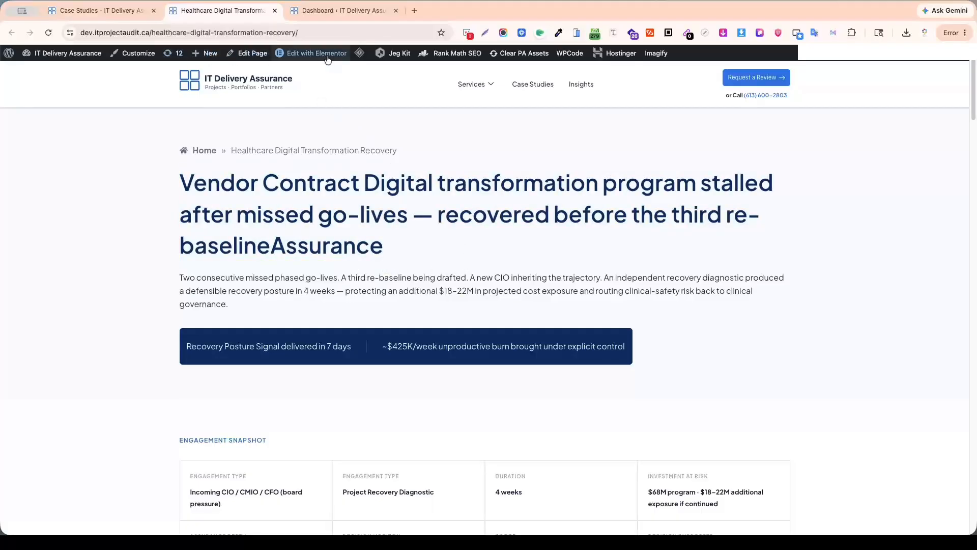
pyautogui.click(327, 34)
pyautogui.click(440, 187)
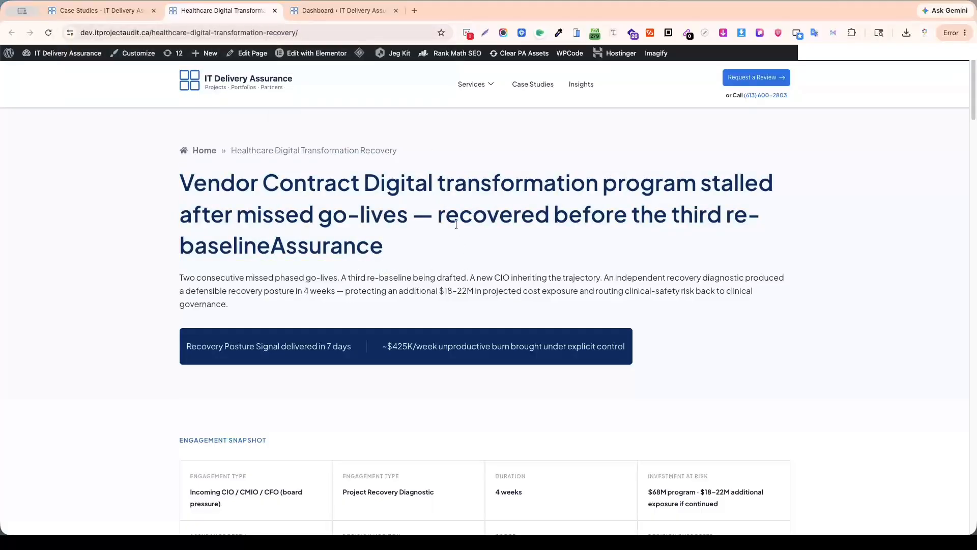
# Skim the whole healthcare case study page down to its closing sections and return to its beginning.
pyautogui.scroll(-20, 456, 225)
pyautogui.scroll(-15, 458, 227)
pyautogui.scroll(-9, 458, 231)
pyautogui.scroll(-5, 458, 231)
pyautogui.scroll(15, 459, 232)
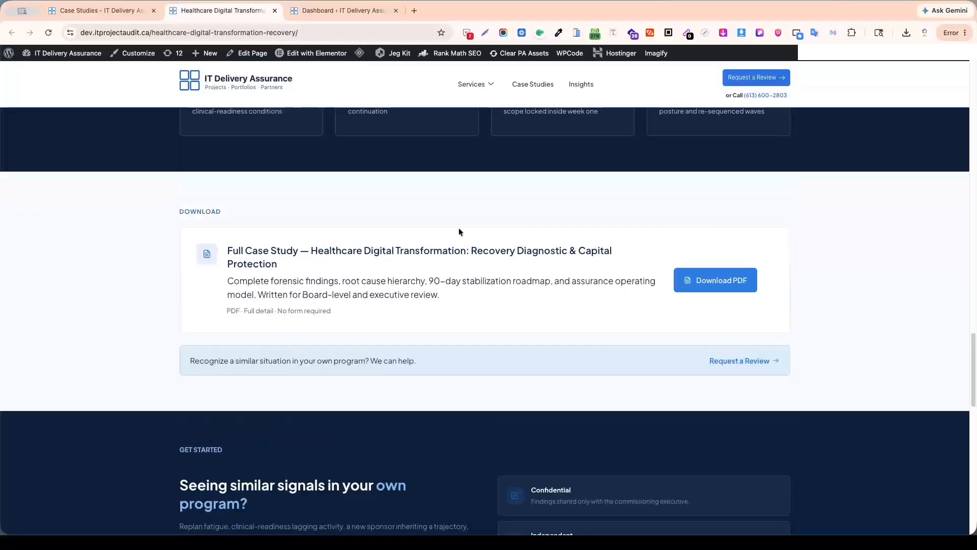
pyautogui.scroll(20, 459, 231)
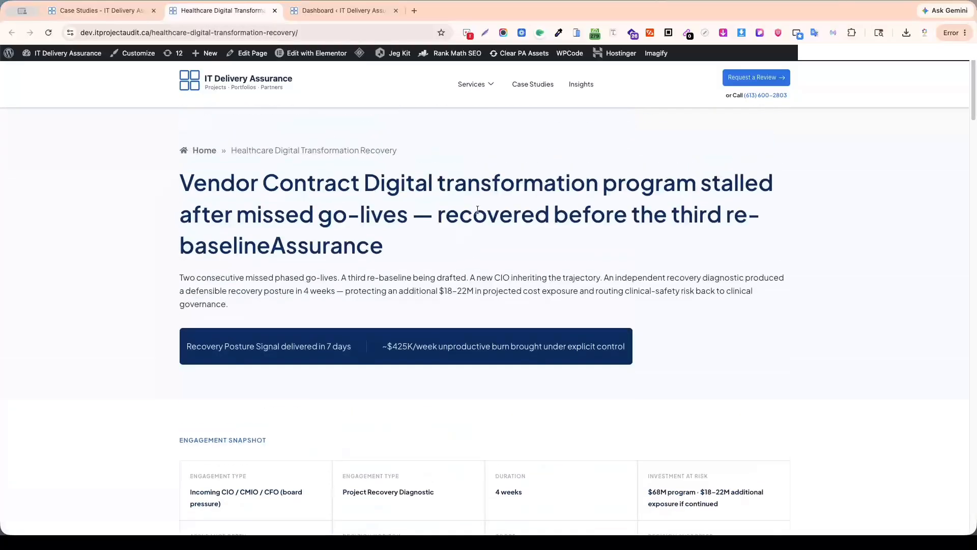
# Examine the breadcrumb and the main heading in the case study's hero section.
pyautogui.moveTo(403, 149); pyautogui.dragTo(170, 149)
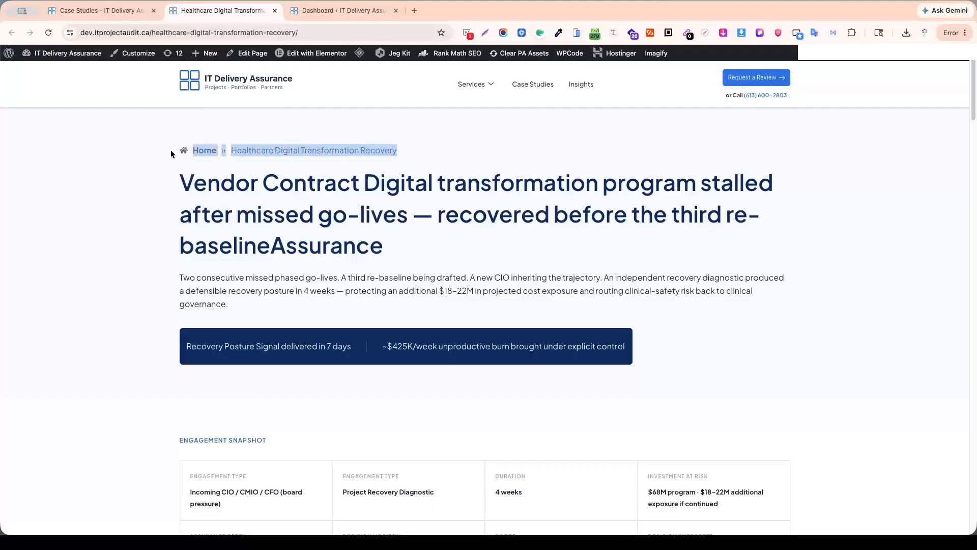
pyautogui.click(191, 168)
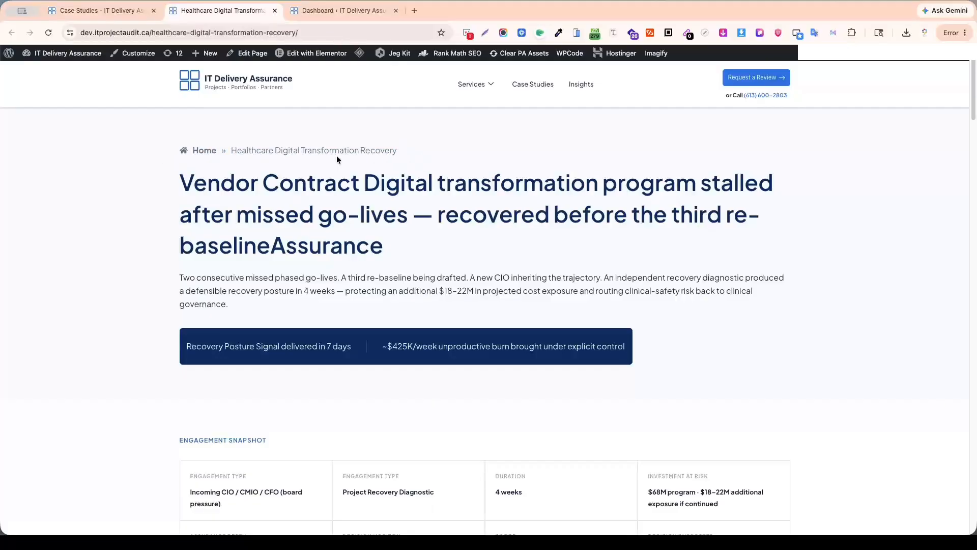
pyautogui.moveTo(411, 155); pyautogui.dragTo(145, 145)
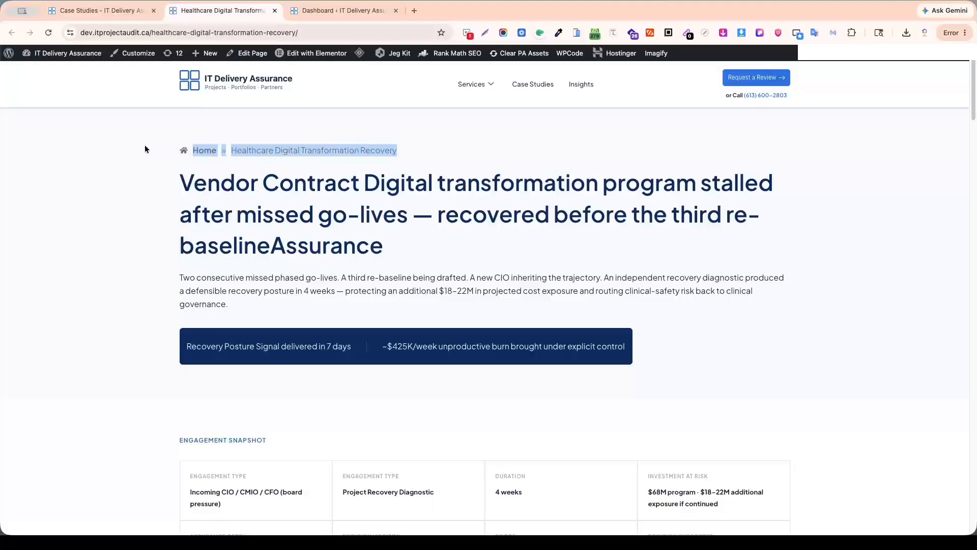
pyautogui.click(335, 186)
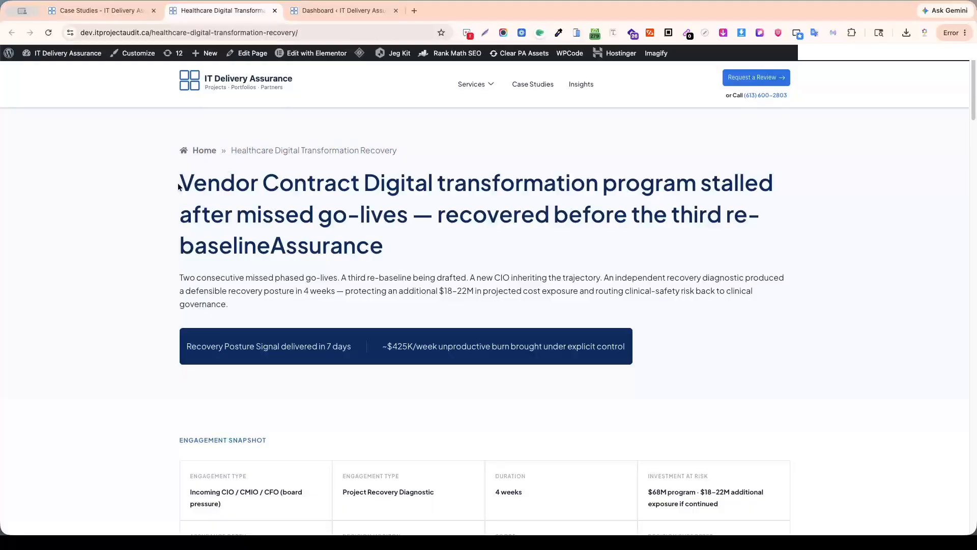
pyautogui.moveTo(179, 185); pyautogui.dragTo(387, 264)
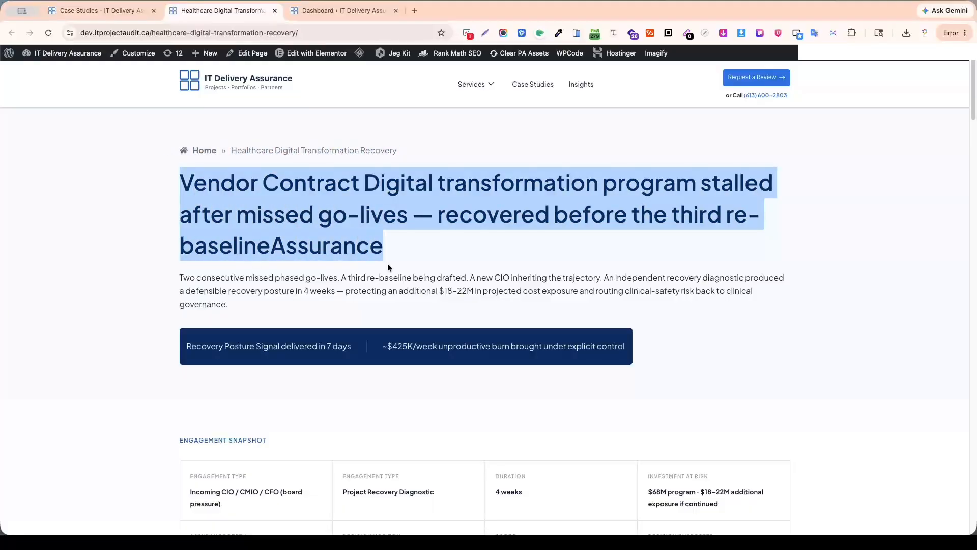
pyautogui.click(434, 242)
pyautogui.moveTo(179, 181); pyautogui.dragTo(379, 247)
pyautogui.click(399, 248)
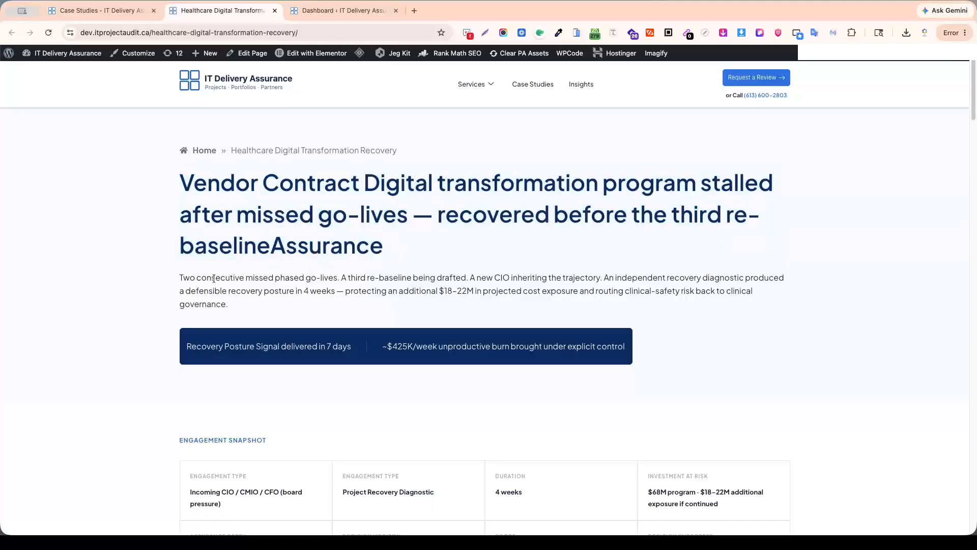
# Review the case study from its intro paragraph through the snapshot, context, recovery, outcomes and download sections to the related case studies.
pyautogui.moveTo(179, 278); pyautogui.dragTo(250, 316)
pyautogui.scroll(-10, 374, 316)
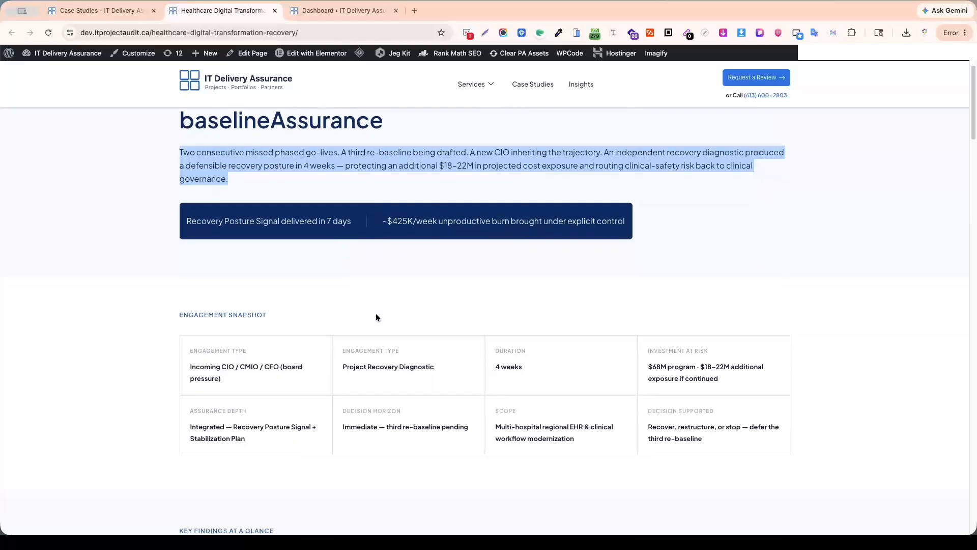
pyautogui.scroll(-10, 379, 321)
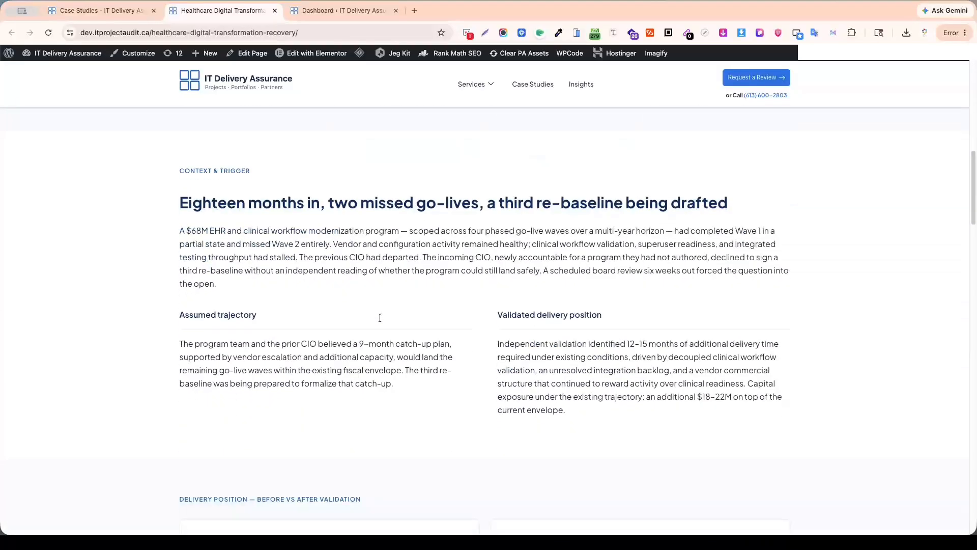
pyautogui.scroll(-10, 380, 320)
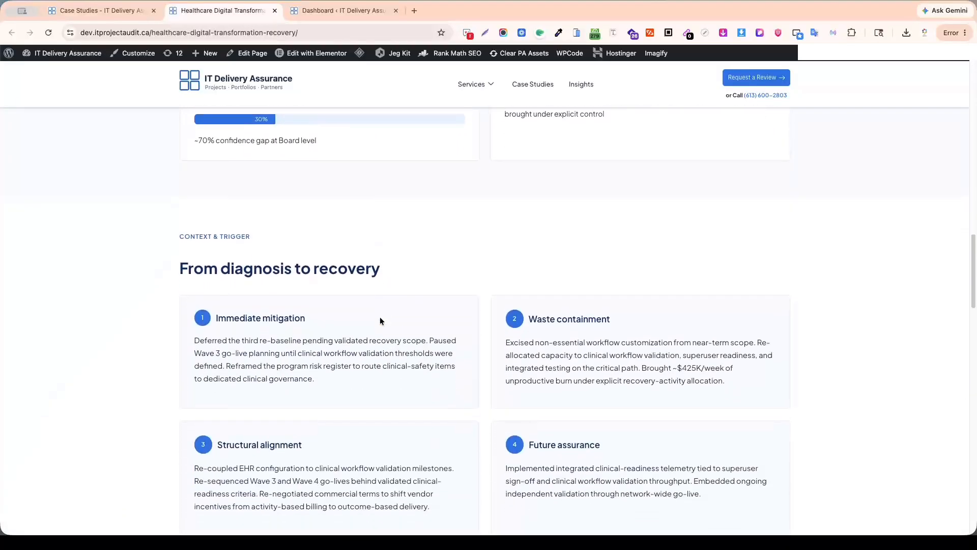
pyautogui.scroll(-6, 380, 321)
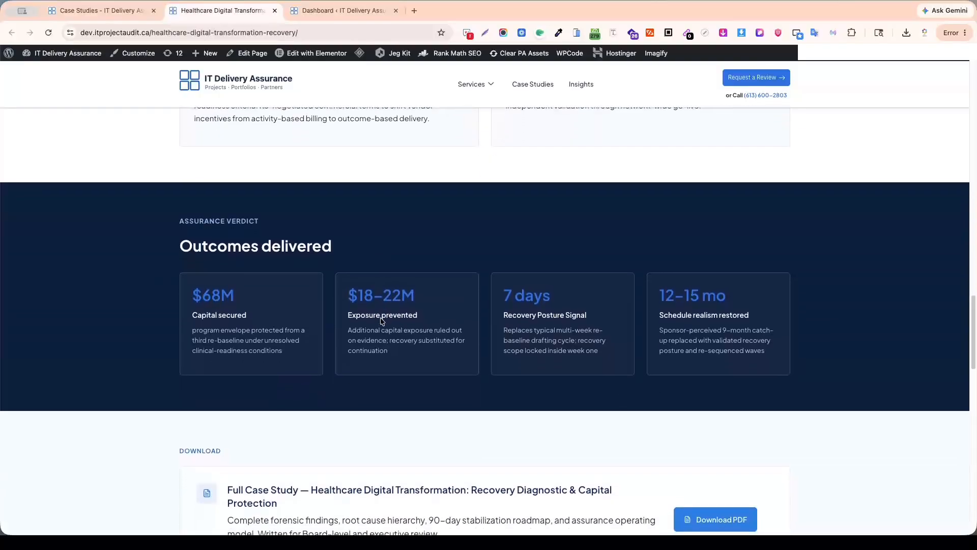
pyautogui.scroll(-6, 381, 318)
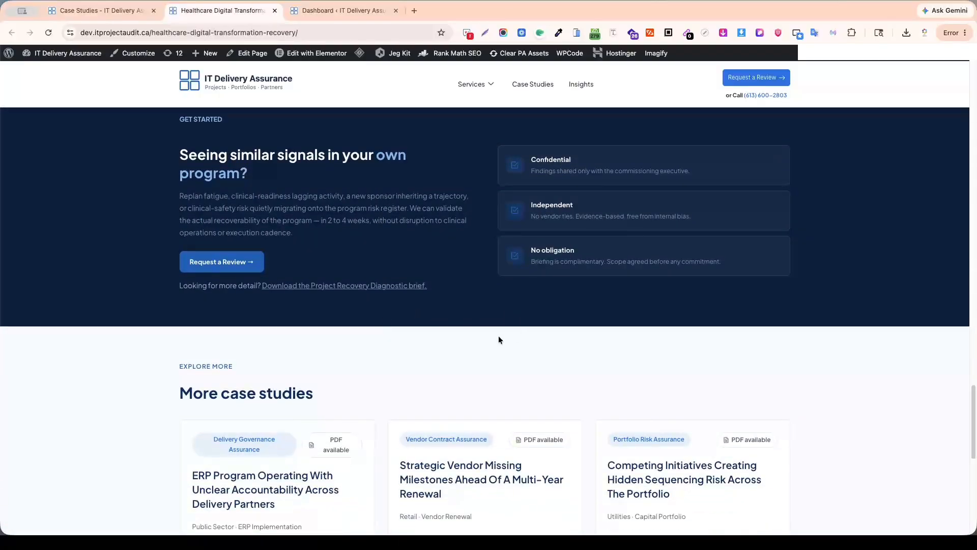
pyautogui.scroll(-3, 431, 318)
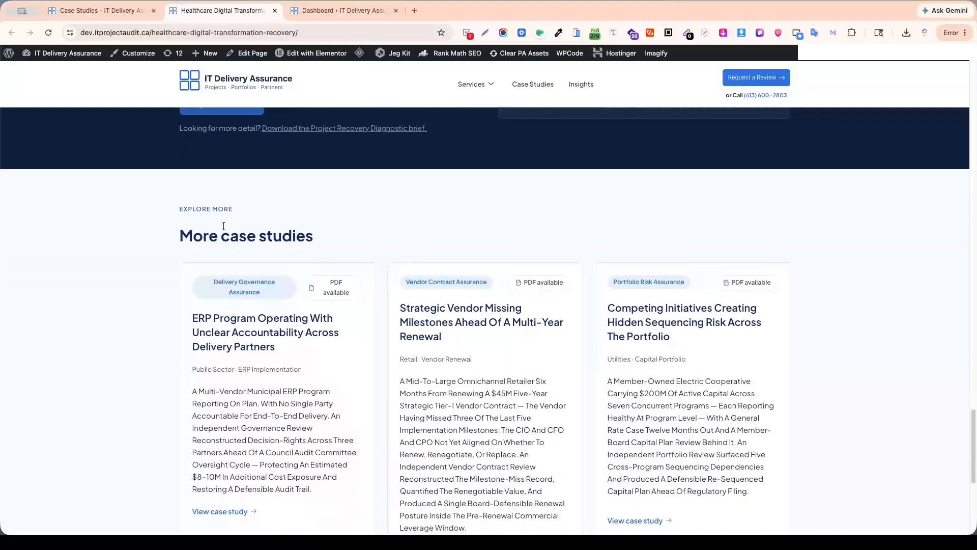
# Examine the "Explore more" label, the "More case studies" heading and the related case study cards.
pyautogui.moveTo(178, 209); pyautogui.dragTo(283, 215)
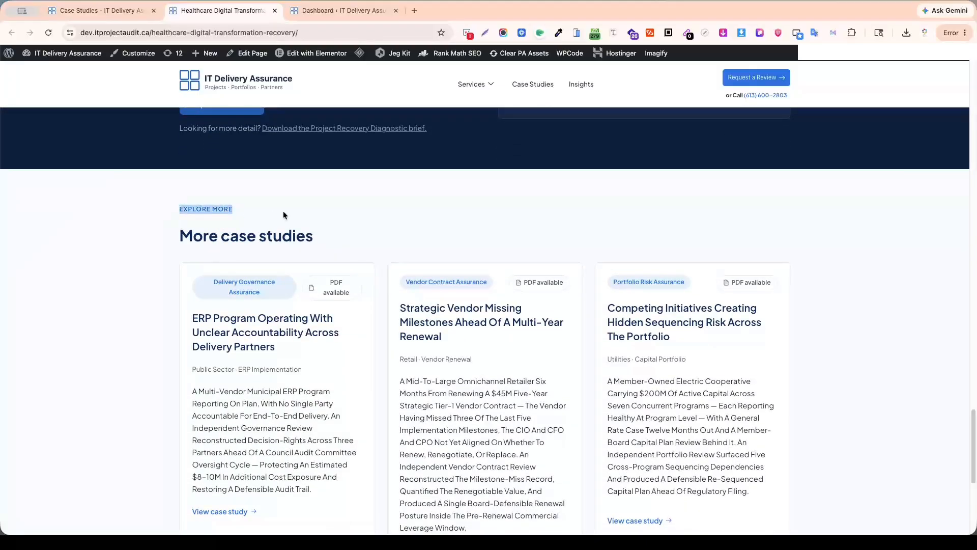
pyautogui.click(253, 240)
pyautogui.moveTo(179, 235); pyautogui.dragTo(338, 242)
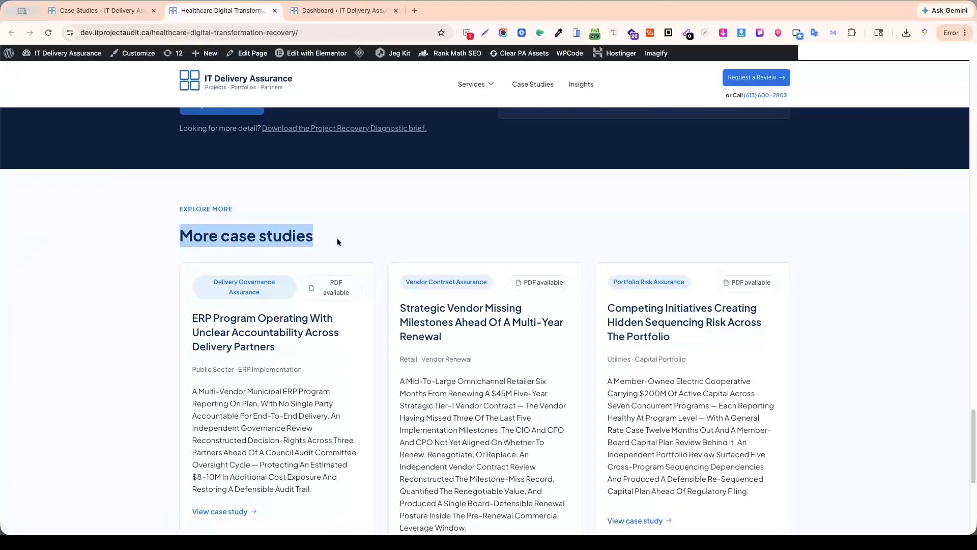
pyautogui.click(413, 225)
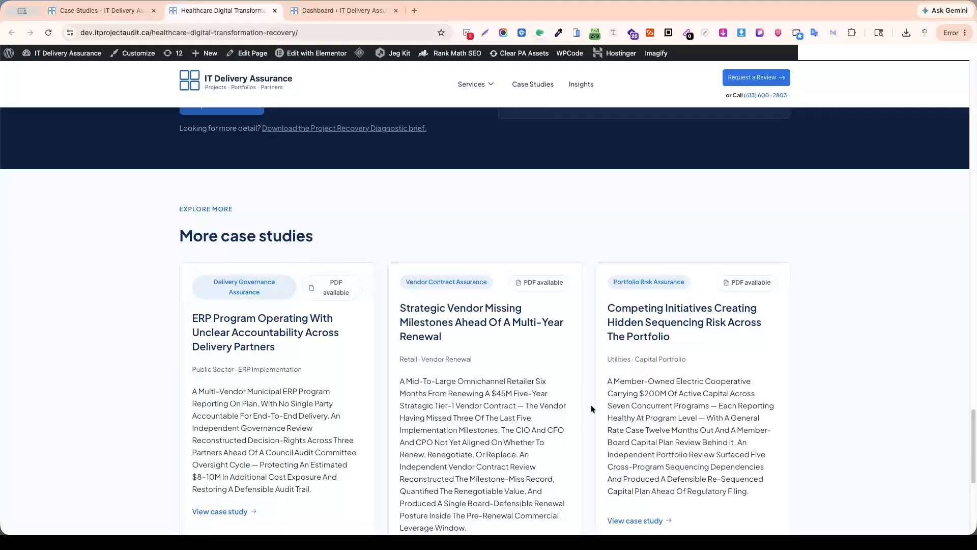
pyautogui.scroll(-5, 731, 375)
pyautogui.scroll(12, 737, 368)
pyautogui.scroll(15, 648, 351)
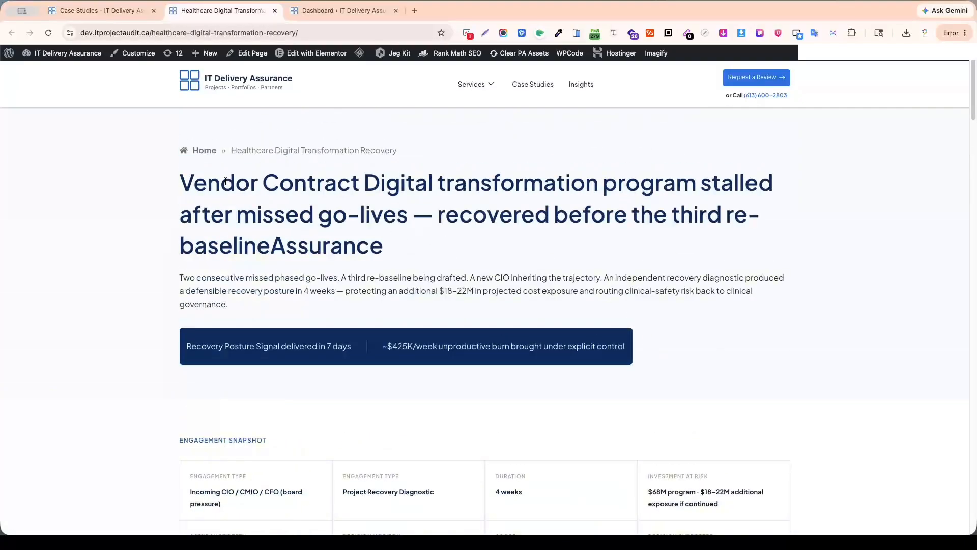
# Compare the case study's main heading with the call-to-action section and the related case study cards near the page's end.
pyautogui.moveTo(174, 182); pyautogui.dragTo(387, 253)
pyautogui.click(490, 227)
pyautogui.scroll(-13, 553, 300)
pyautogui.scroll(-15, 555, 321)
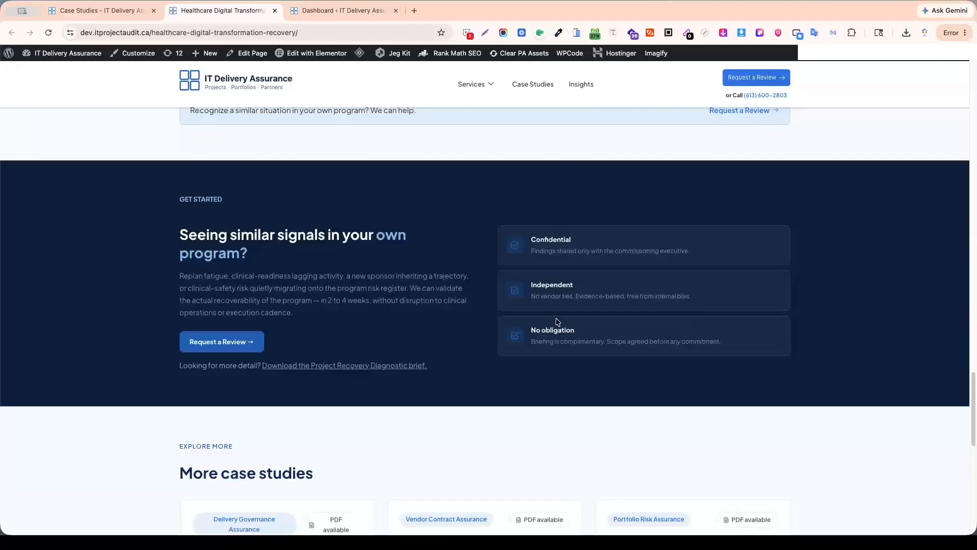
pyautogui.scroll(3, 257, 321)
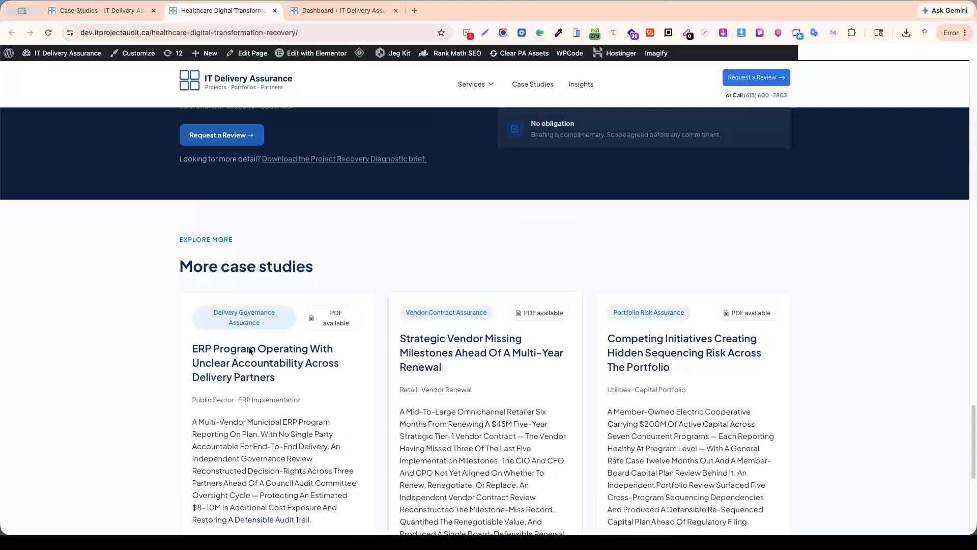
pyautogui.scroll(-7, 712, 395)
pyautogui.scroll(9, 743, 385)
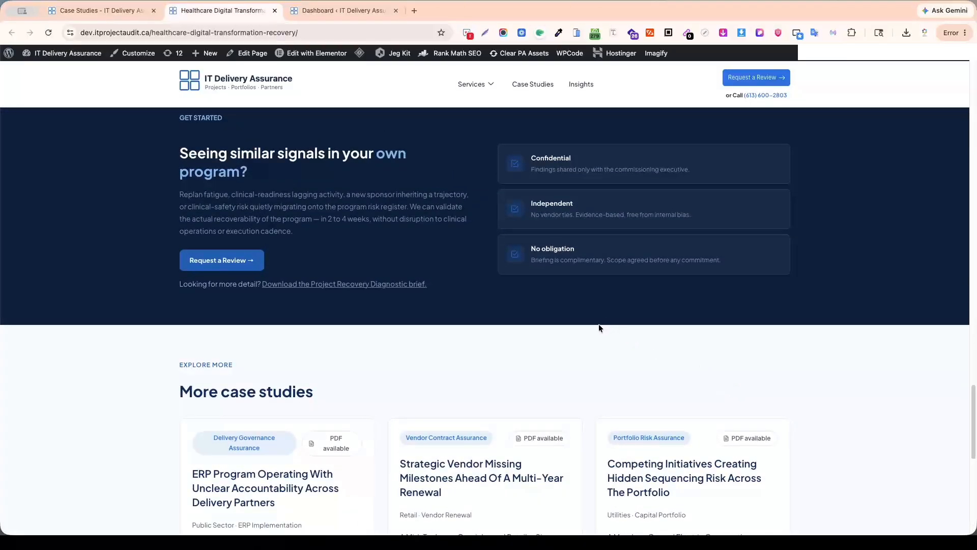
pyautogui.scroll(15, 599, 326)
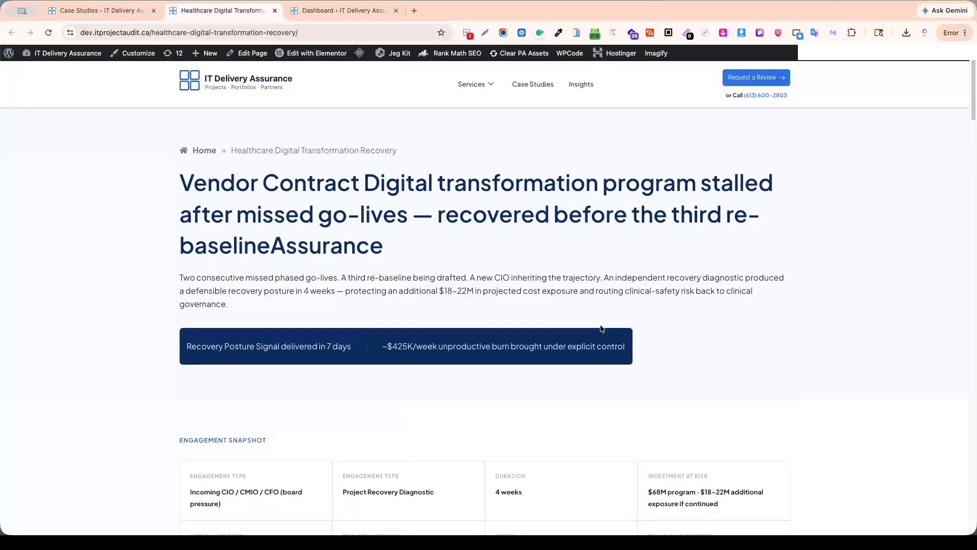
# Recheck the outcomes, download, "Get started" and "More case studies" sections, and return to the case study's hero heading.
pyautogui.scroll(-12, 601, 328)
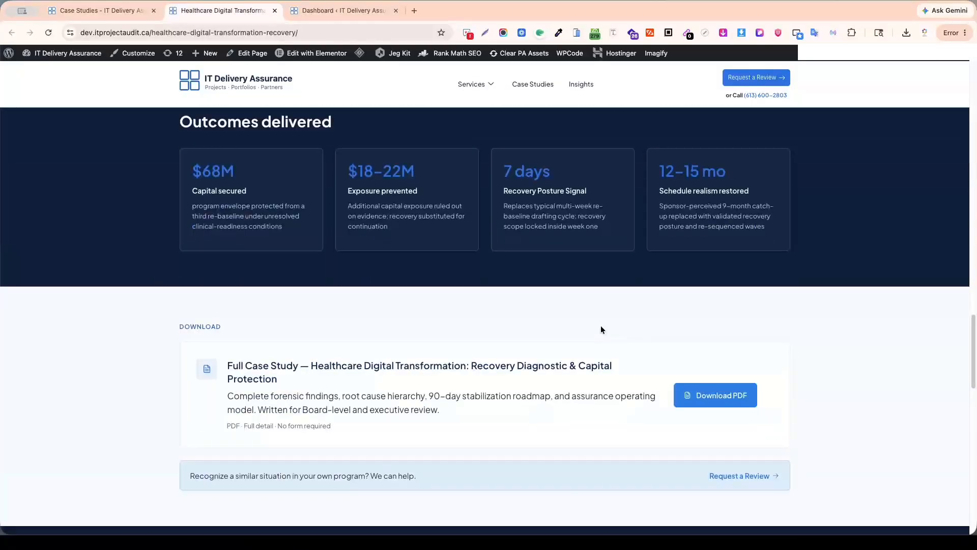
pyautogui.scroll(-5, 601, 330)
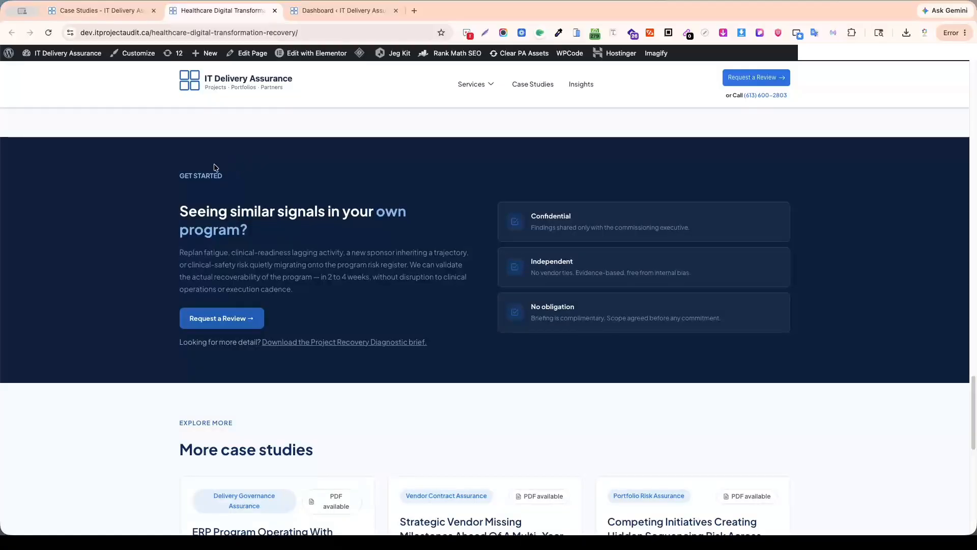
pyautogui.scroll(-1, 363, 357)
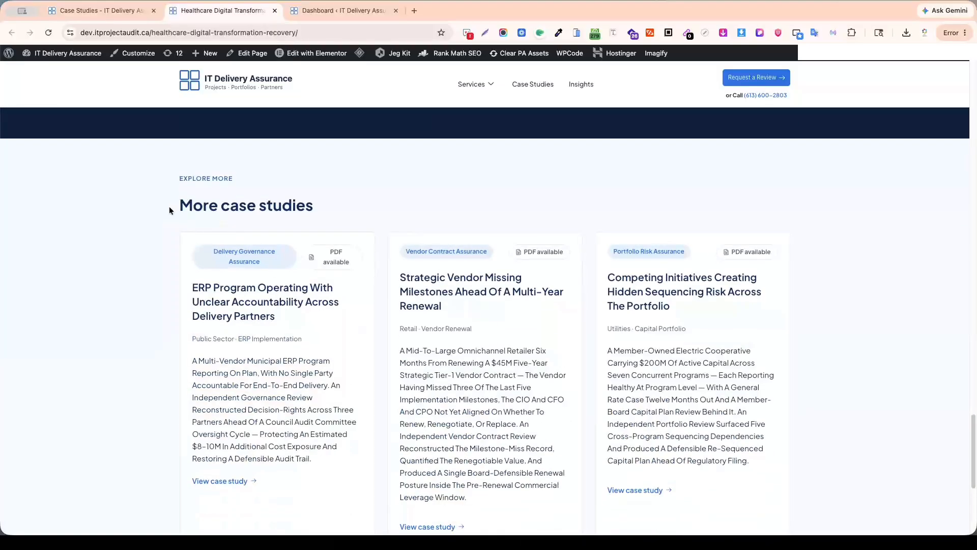
pyautogui.moveTo(170, 207); pyautogui.dragTo(329, 205)
pyautogui.click(316, 221)
pyautogui.scroll(20, 877, 327)
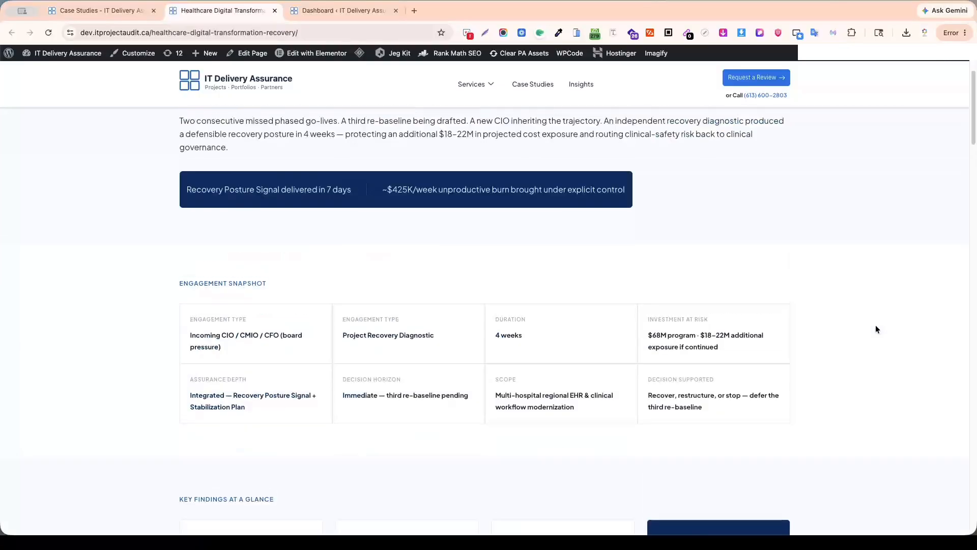
pyautogui.scroll(3, 876, 329)
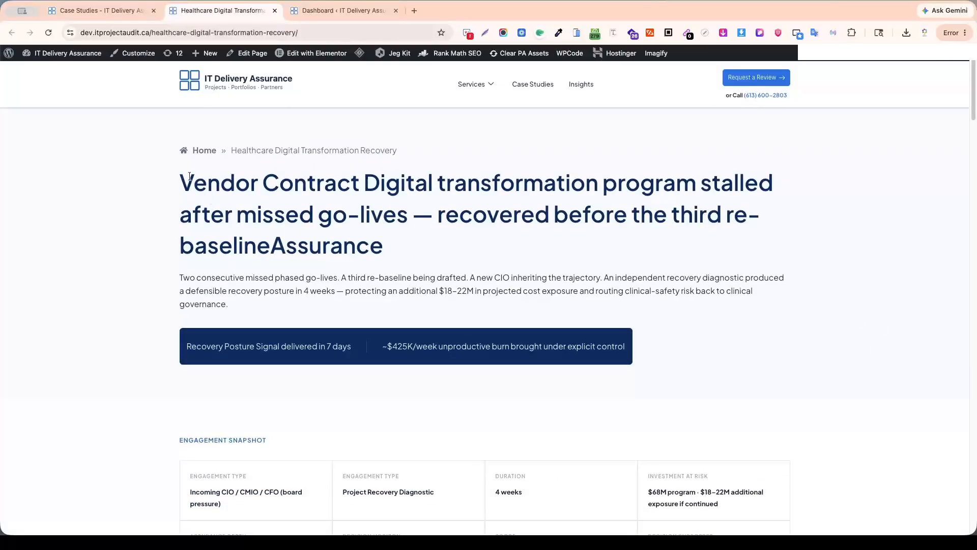
# Compare the case study's hero heading with its key findings, "Get started" and "More case studies" sections.
pyautogui.moveTo(180, 174); pyautogui.dragTo(392, 250)
pyautogui.scroll(-20, 500, 273)
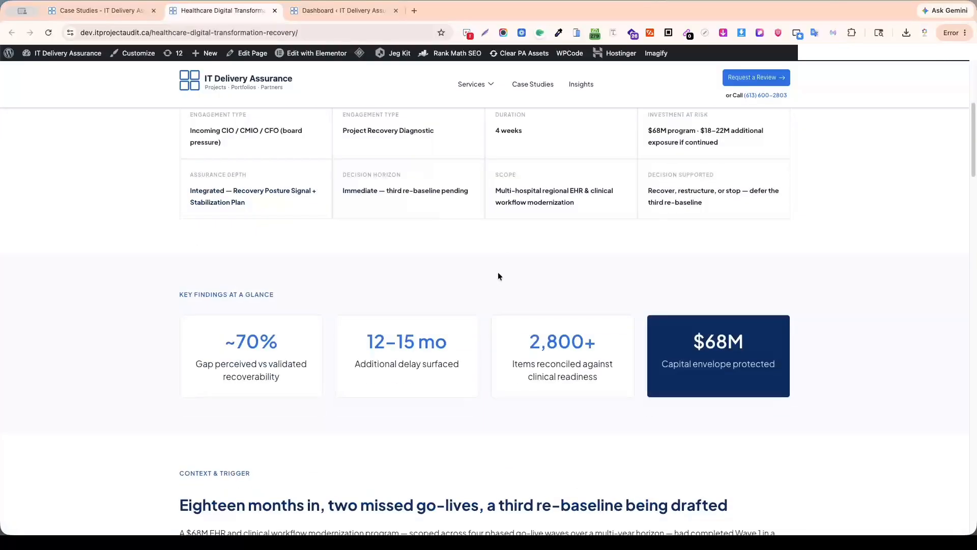
pyautogui.scroll(-12, 501, 277)
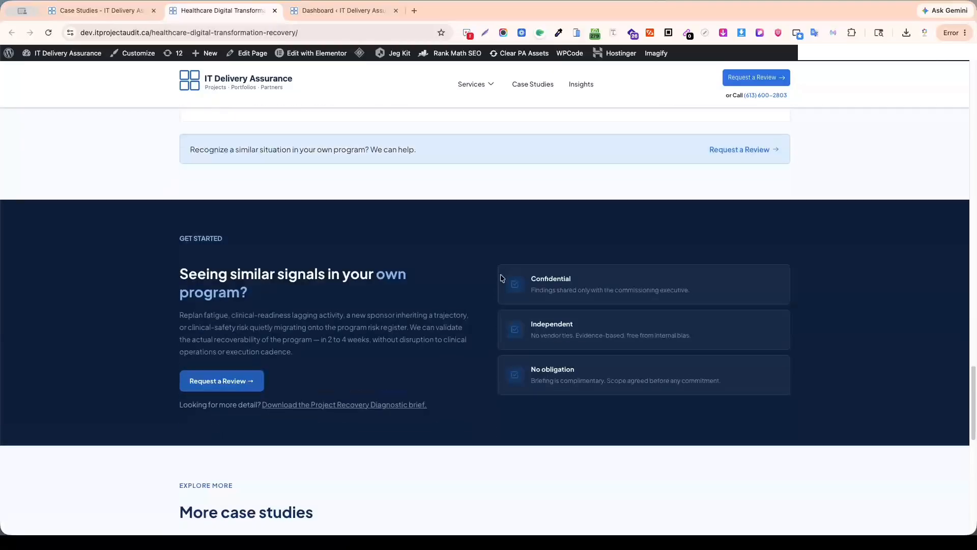
pyautogui.scroll(3, 501, 277)
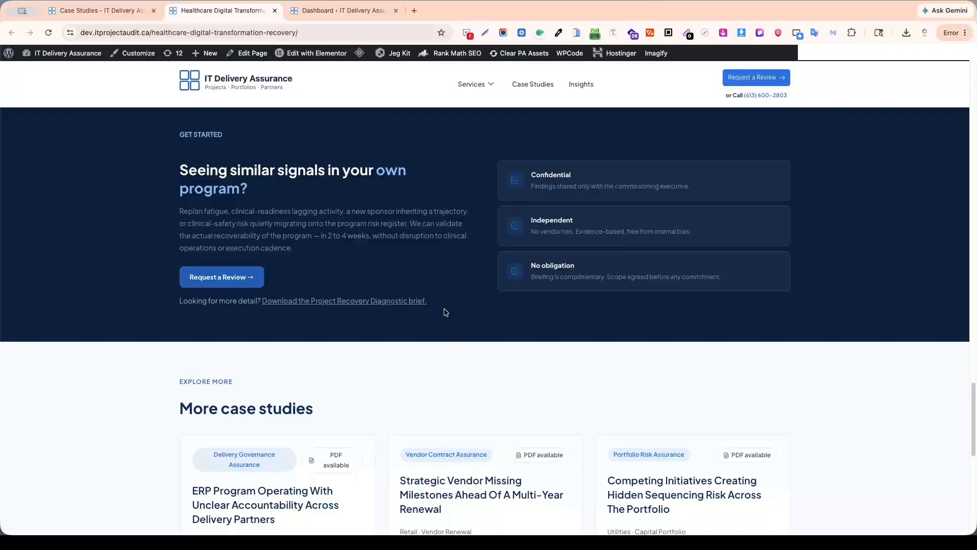
pyautogui.tripleClick(393, 293)
pyautogui.click(519, 341)
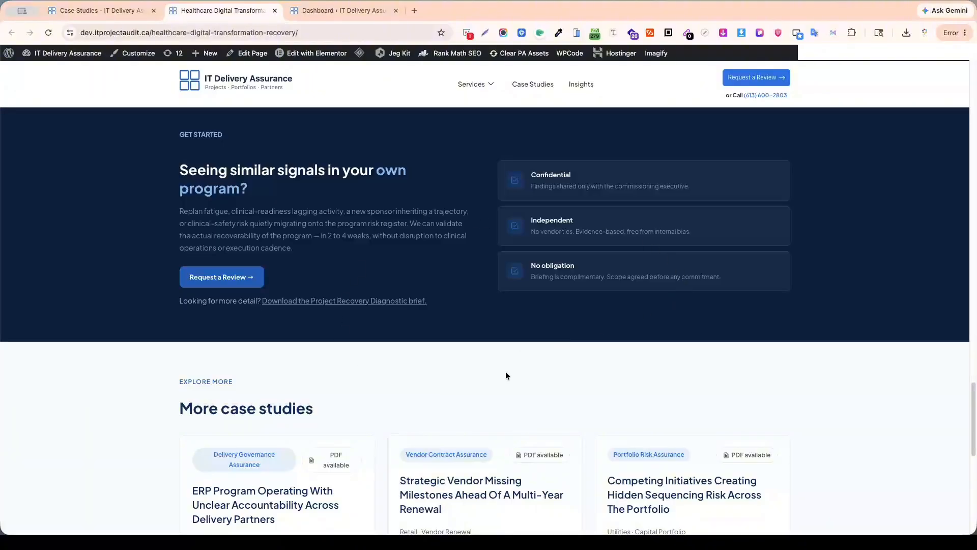
pyautogui.scroll(20, 505, 375)
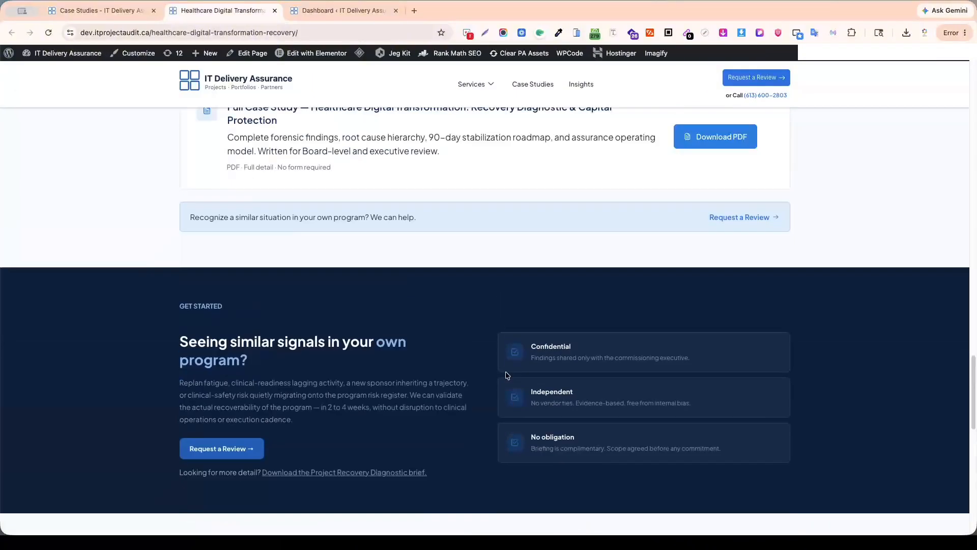
pyautogui.scroll(4, 505, 375)
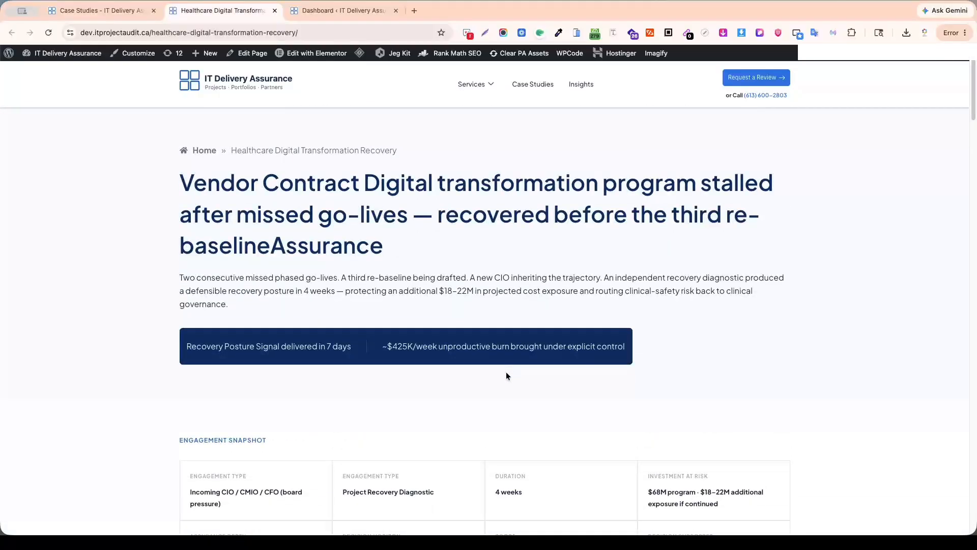
# Examine the hero heading again along with the recovery actions and "Outcomes delivered" sections of the case study page.
pyautogui.moveTo(180, 172); pyautogui.dragTo(398, 258)
pyautogui.click(430, 265)
pyautogui.moveTo(181, 176); pyautogui.dragTo(222, 196)
pyautogui.click(386, 242)
pyautogui.scroll(-10, 405, 274)
pyautogui.scroll(-15, 585, 358)
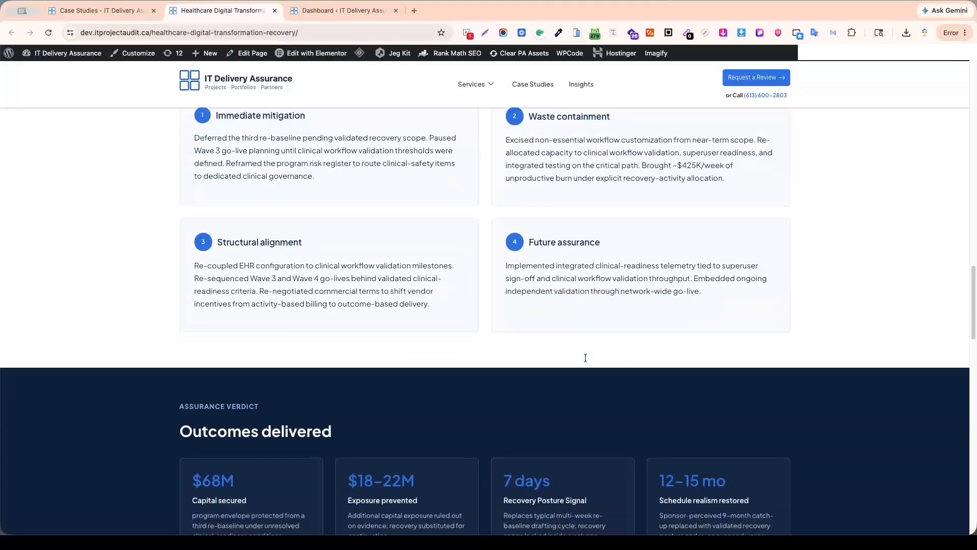
pyautogui.scroll(2, 587, 361)
pyautogui.scroll(-6, 587, 361)
pyautogui.scroll(5, 587, 361)
pyautogui.scroll(20, 585, 359)
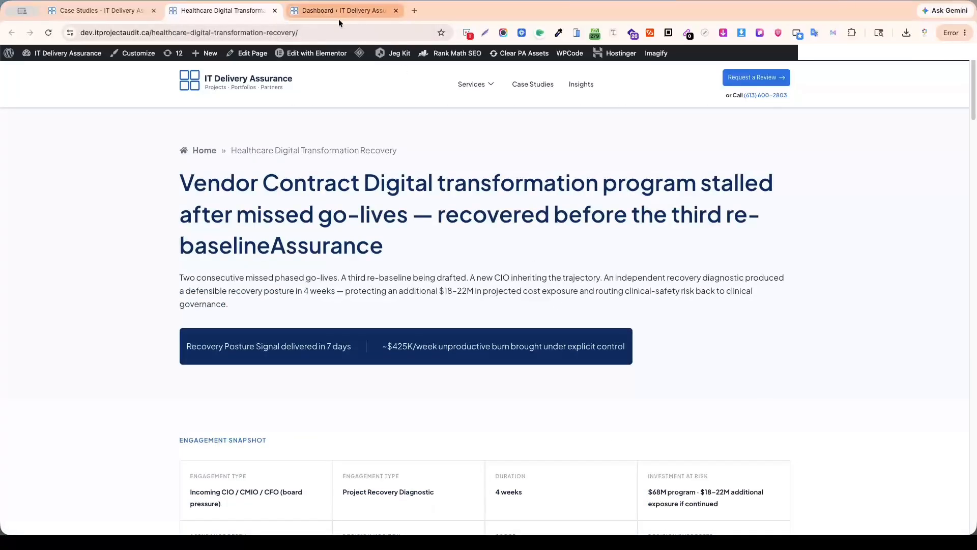
# Open the JetEngine post types list from the WordPress dashboard and open the Case Studies post type for editing, each in a new tab.
pyautogui.click(333, 14)
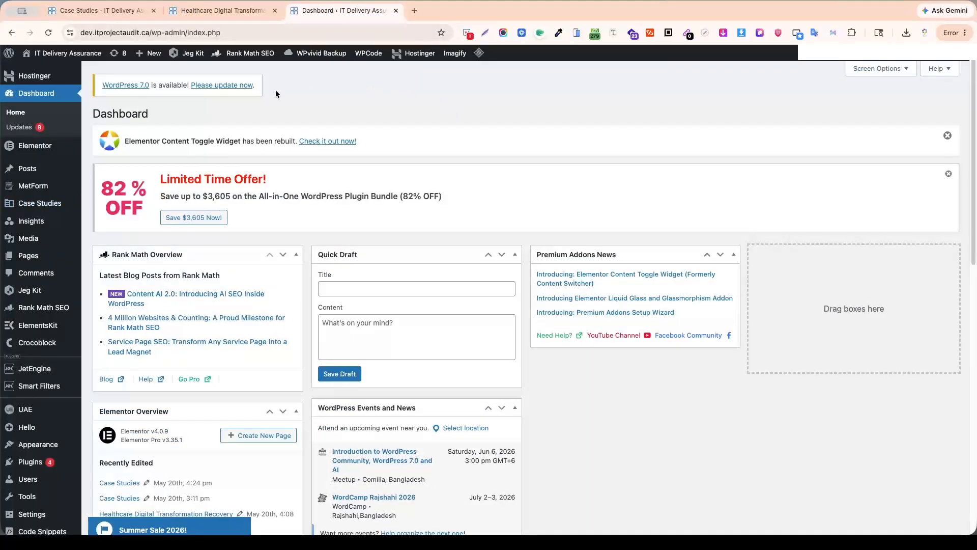
pyautogui.scroll(-3, 21, 437)
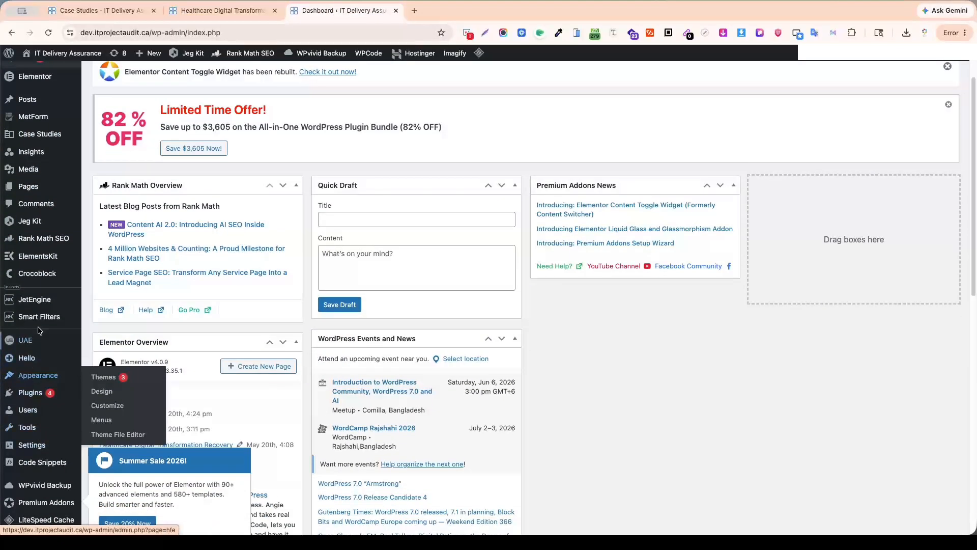
pyautogui.moveTo(40, 300)
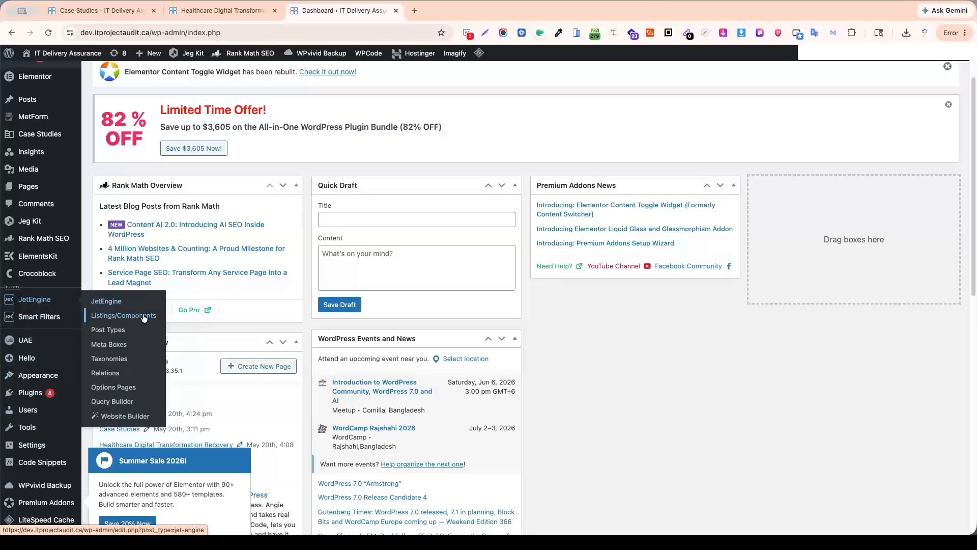
pyautogui.middleClick(108, 329)
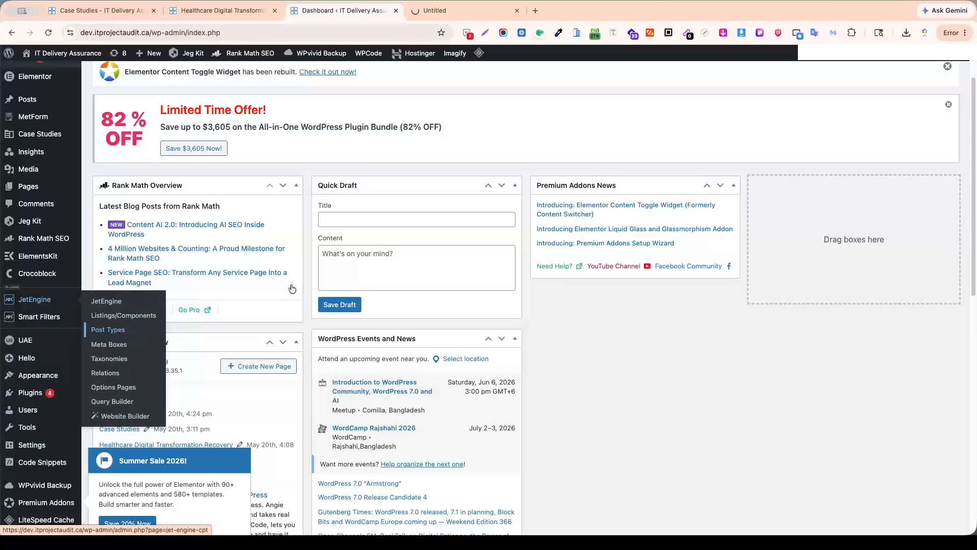
pyautogui.click(450, 12)
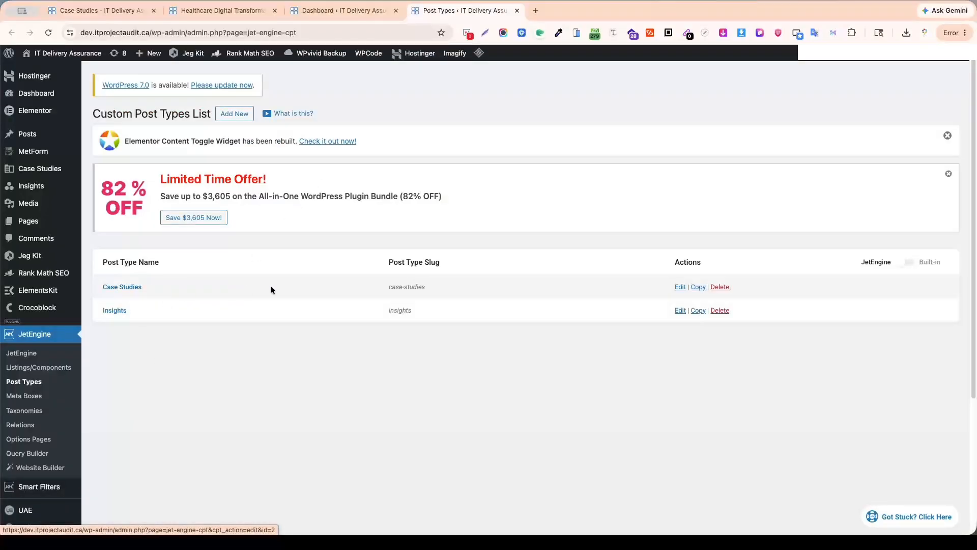
pyautogui.middleClick(678, 288)
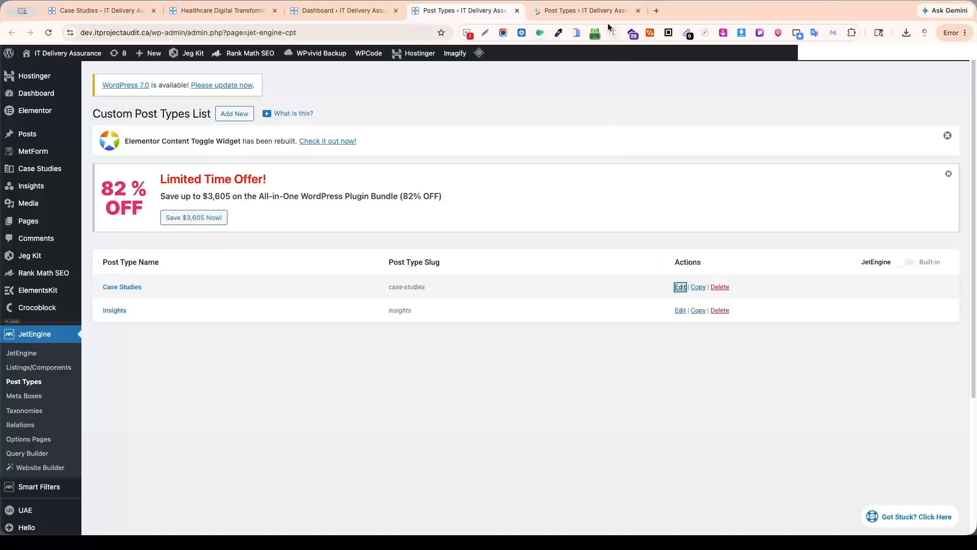
pyautogui.click(582, 11)
# Review the Case Studies post type's general settings, labels, advanced settings and meta fields.
pyautogui.scroll(-5, 492, 245)
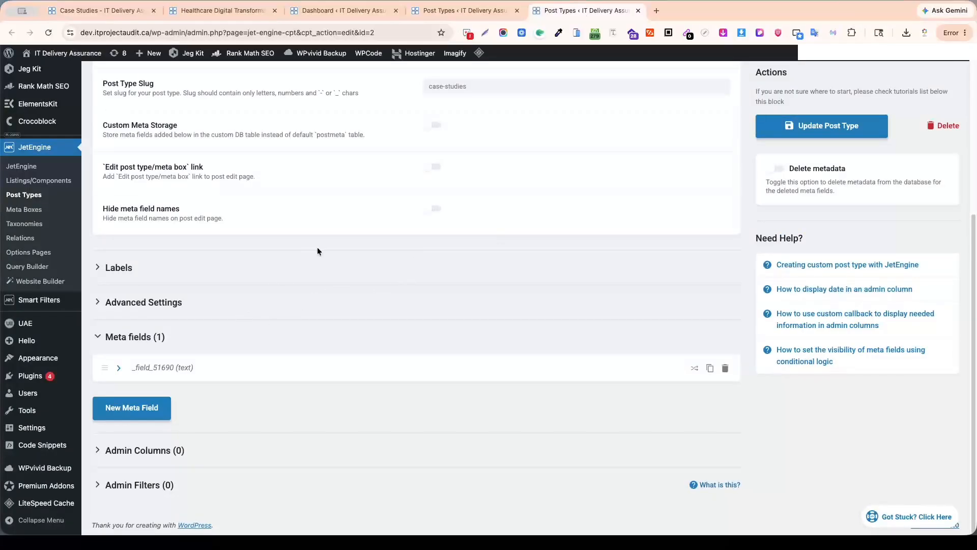
pyautogui.scroll(3, 316, 247)
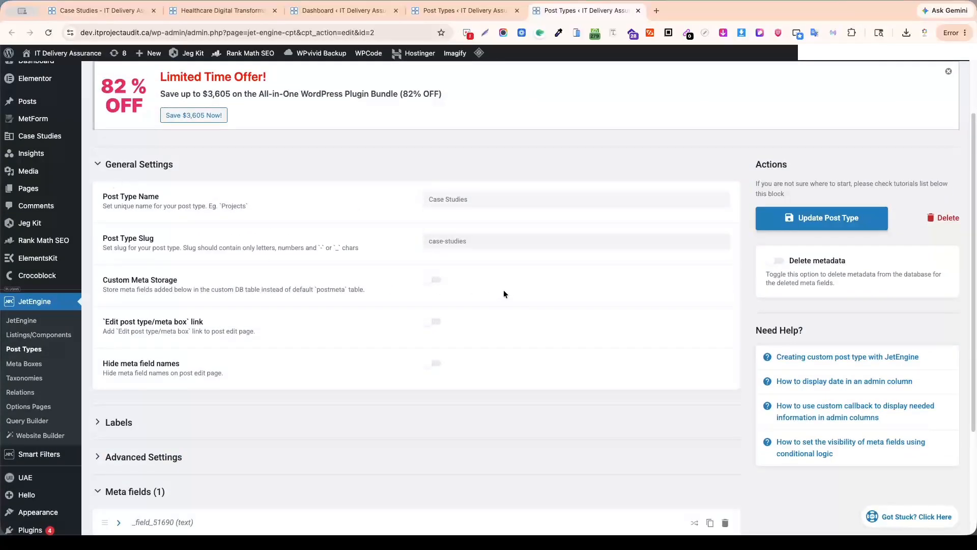
pyautogui.scroll(-1, 502, 291)
pyautogui.scroll(2, 502, 282)
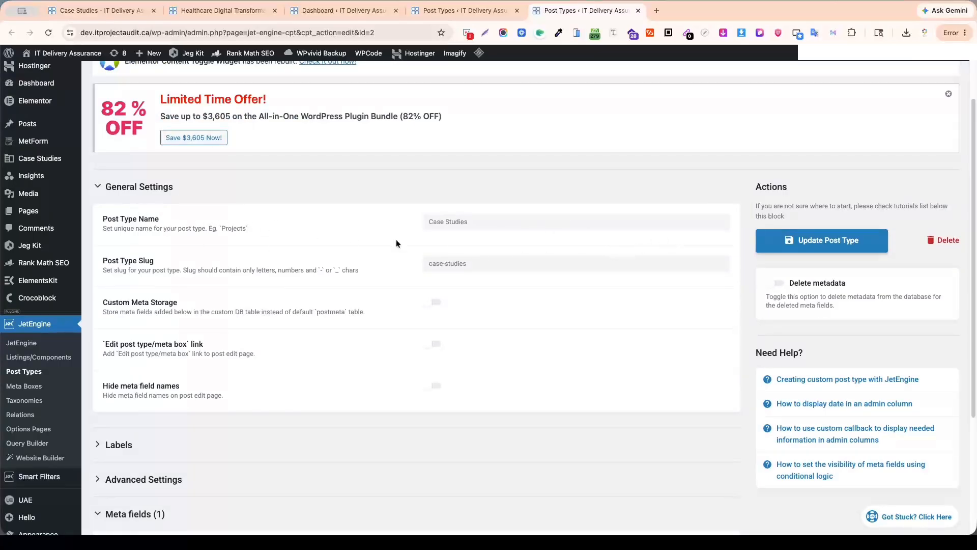
pyautogui.scroll(-3, 329, 317)
pyautogui.click(113, 312)
pyautogui.scroll(-1, 284, 326)
pyautogui.scroll(-15, 284, 327)
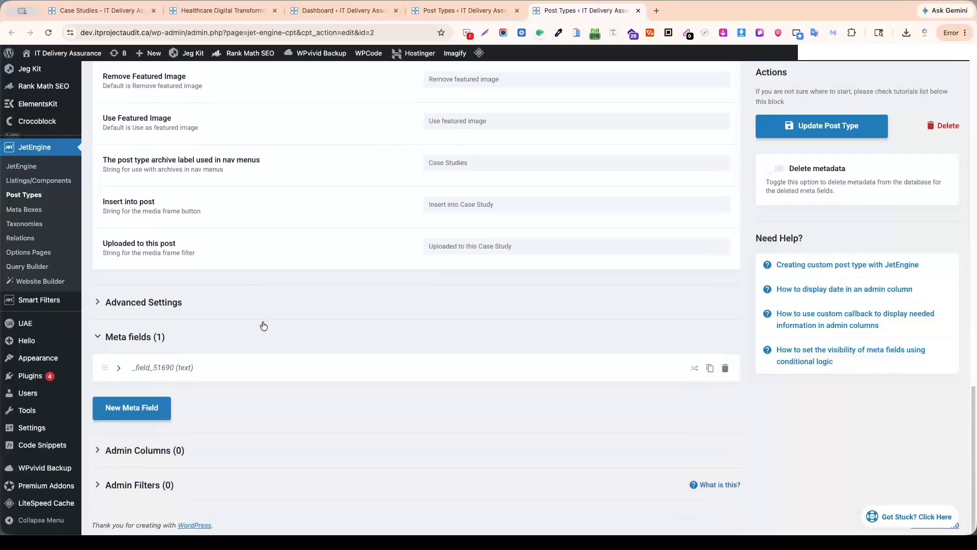
pyautogui.click(151, 305)
pyautogui.scroll(-10, 268, 320)
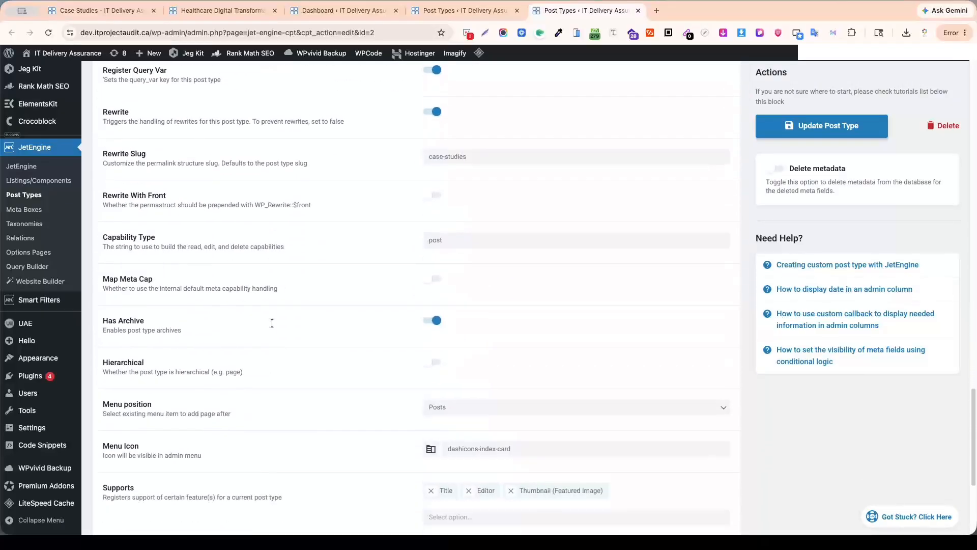
pyautogui.scroll(-4, 273, 323)
pyautogui.scroll(-1, 442, 285)
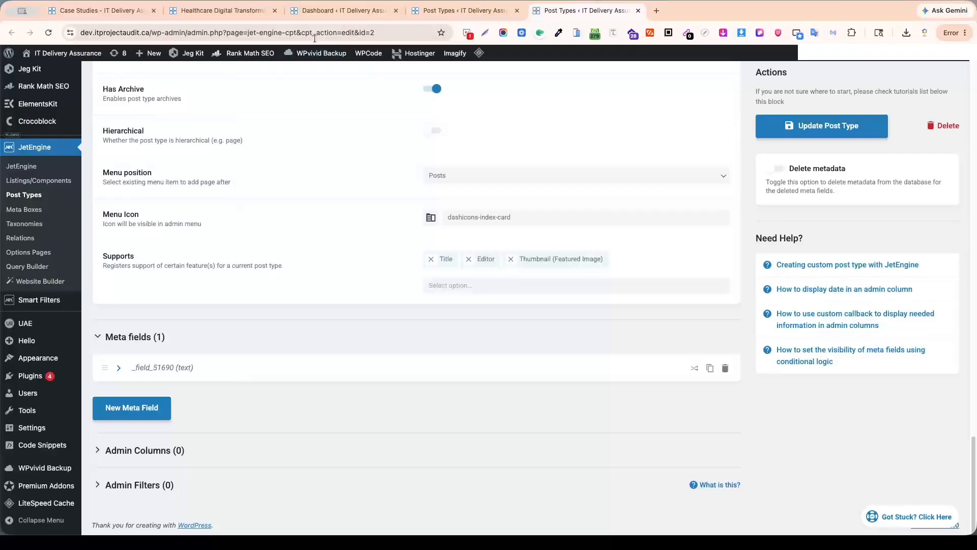
# Move the healthcare case study's browser tab directly after the post type editor's and examine the page's main heading.
pyautogui.moveTo(227, 12); pyautogui.dragTo(552, 17)
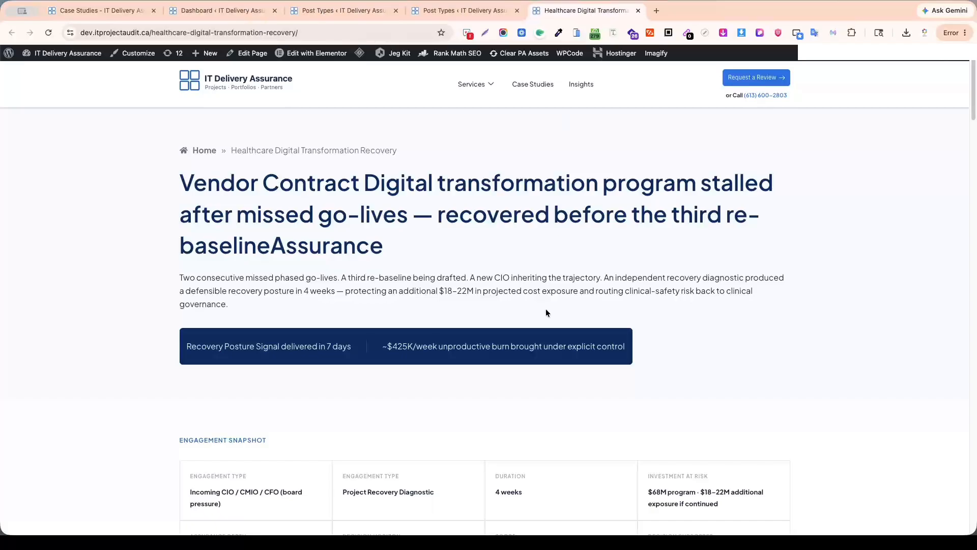
pyautogui.scroll(-4, 552, 313)
pyautogui.scroll(4, 553, 313)
pyautogui.moveTo(179, 179); pyautogui.dragTo(382, 241)
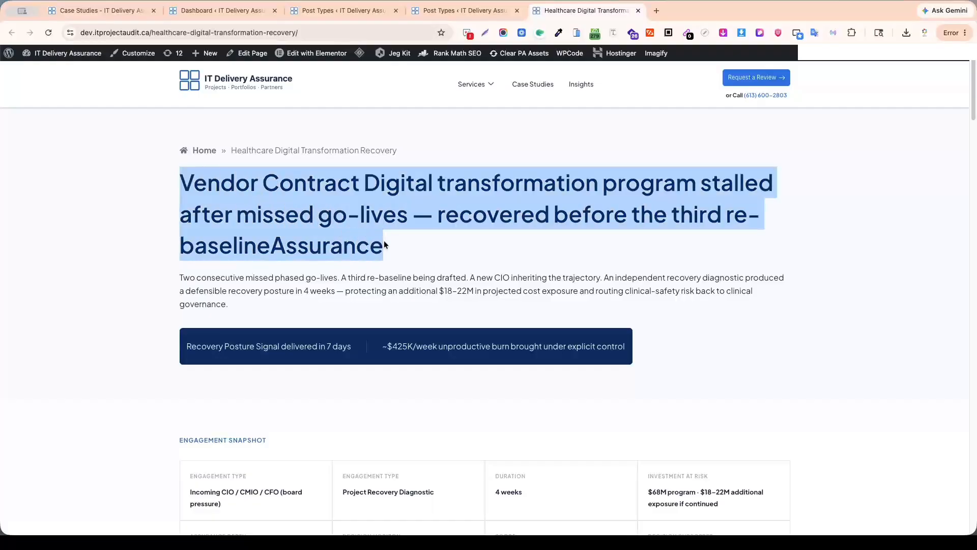
pyautogui.click(356, 201)
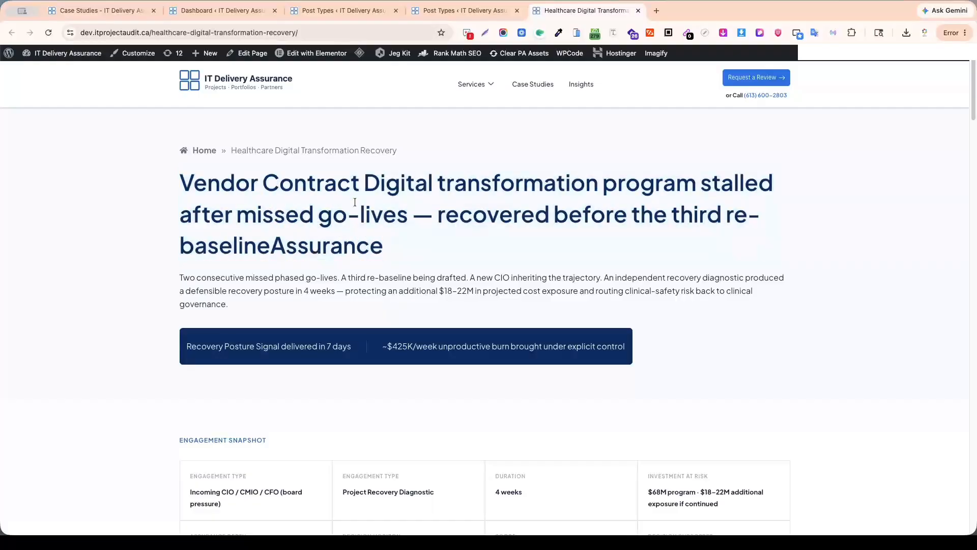
# Delete the existing text meta field from the Case Studies post type.
pyautogui.click(453, 10)
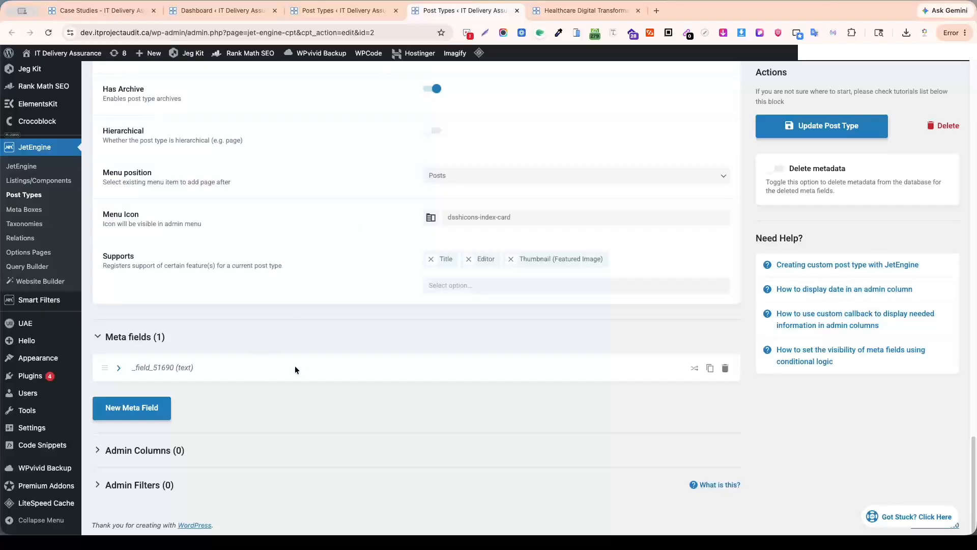
pyautogui.click(725, 369)
pyautogui.click(718, 351)
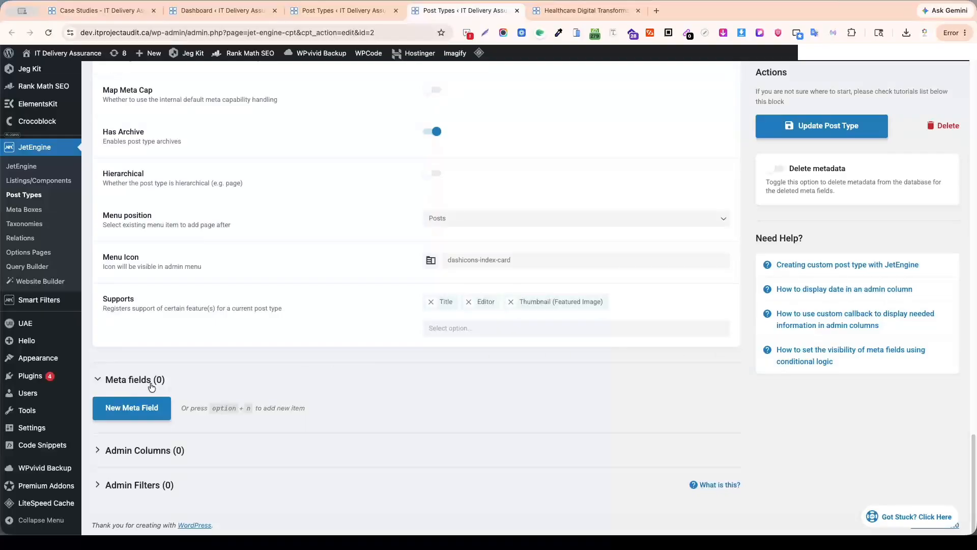
# Add a new meta field to the Case Studies post type and open its Label for editing.
pyautogui.click(129, 414)
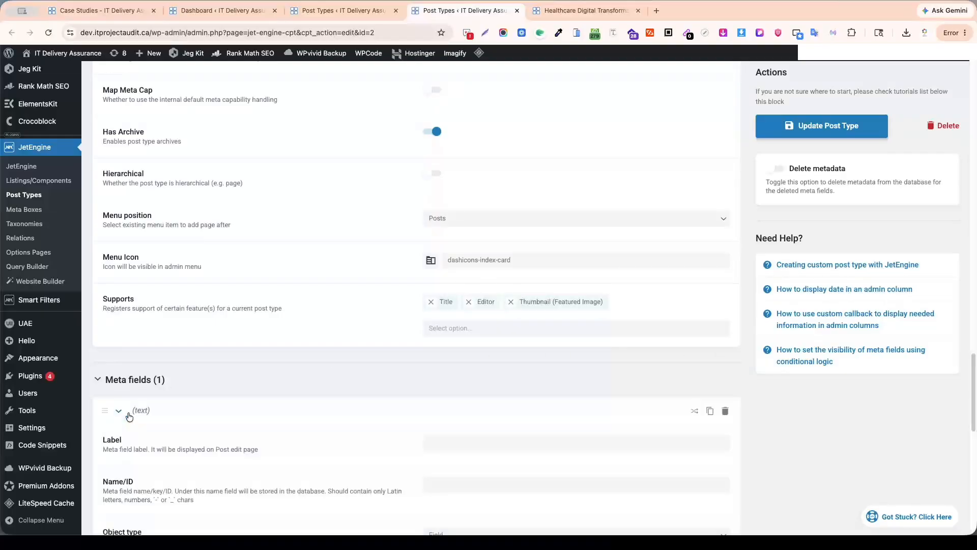
pyautogui.scroll(-5, 281, 382)
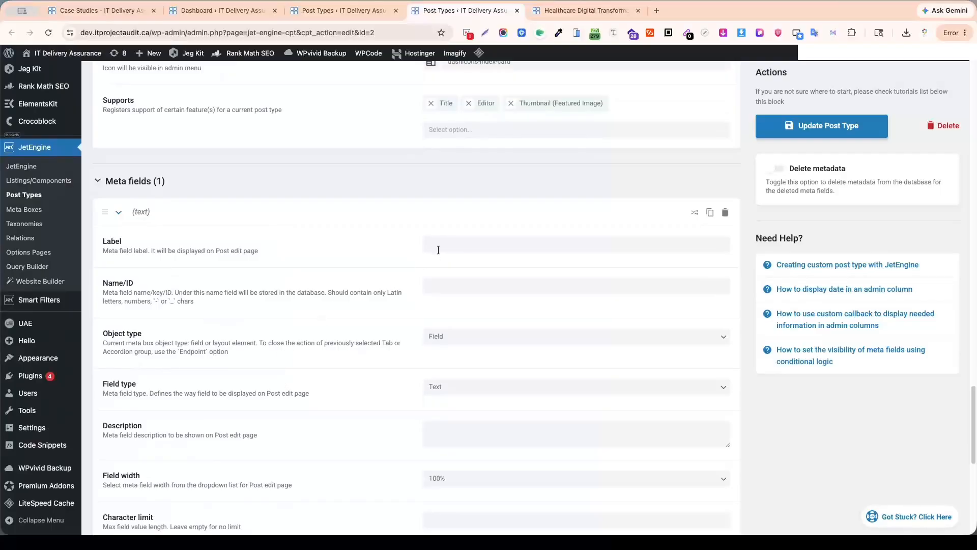
pyautogui.click(440, 244)
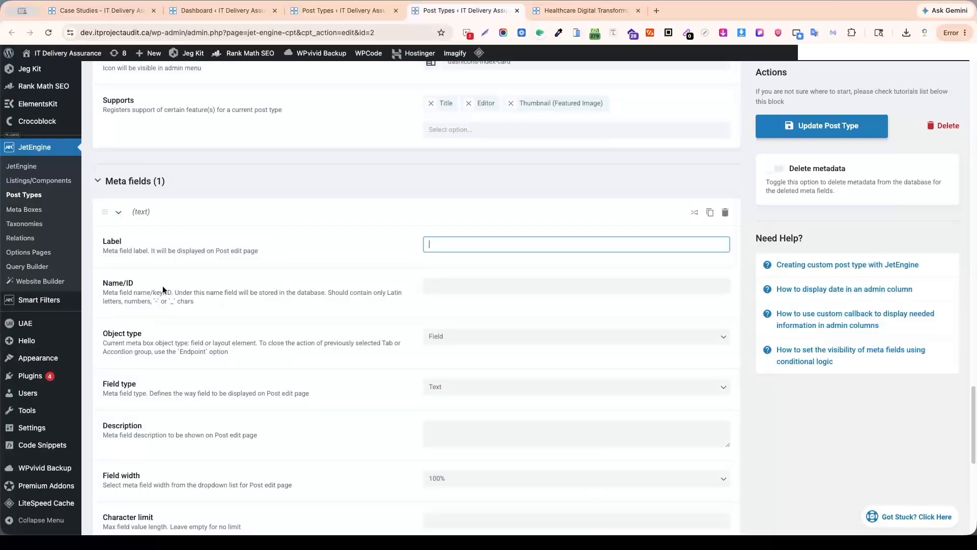
pyautogui.moveTo(102, 241); pyautogui.dragTo(258, 250)
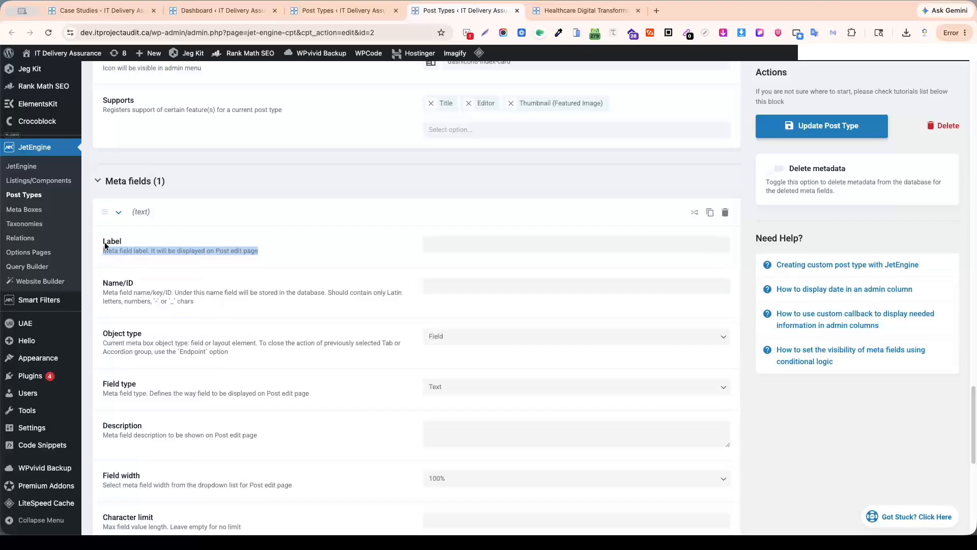
pyautogui.click(127, 251)
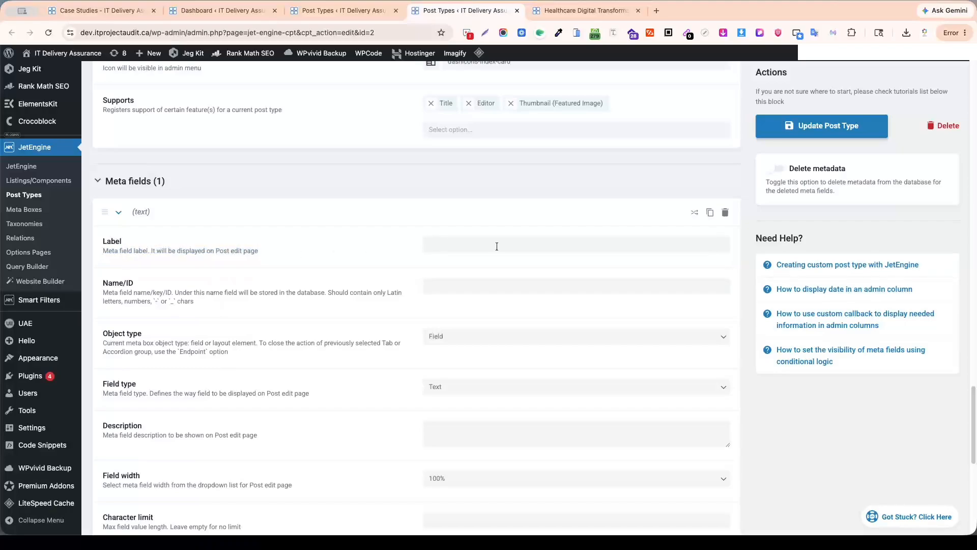
pyautogui.click(449, 242)
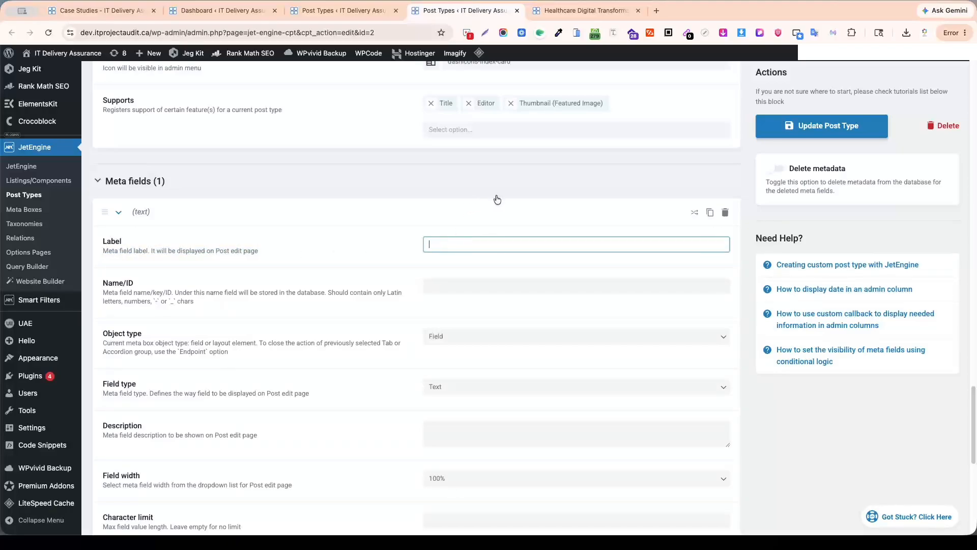
# Return to the healthcare case study page and examine the wording of its main heading as a reference for the meta field.
pyautogui.click(580, 11)
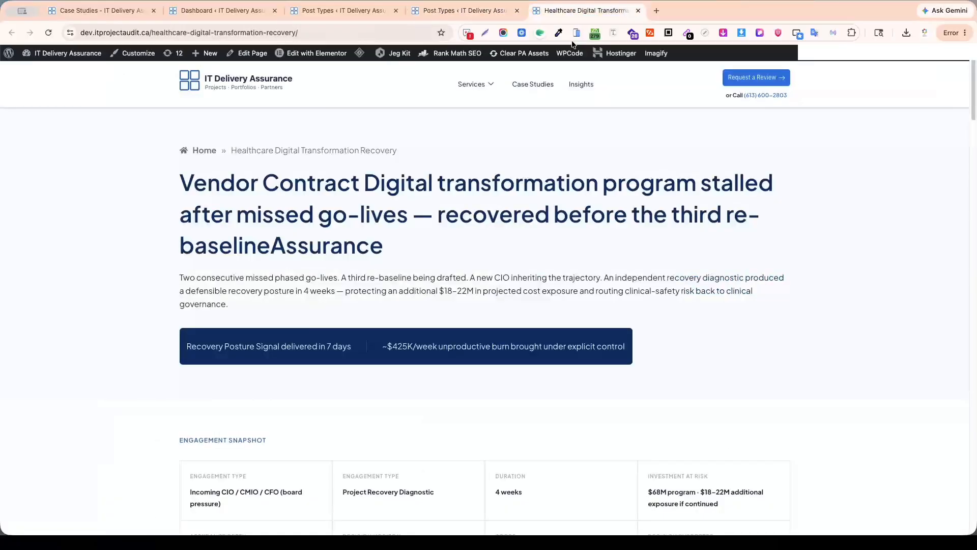
pyautogui.moveTo(180, 185); pyautogui.dragTo(394, 255)
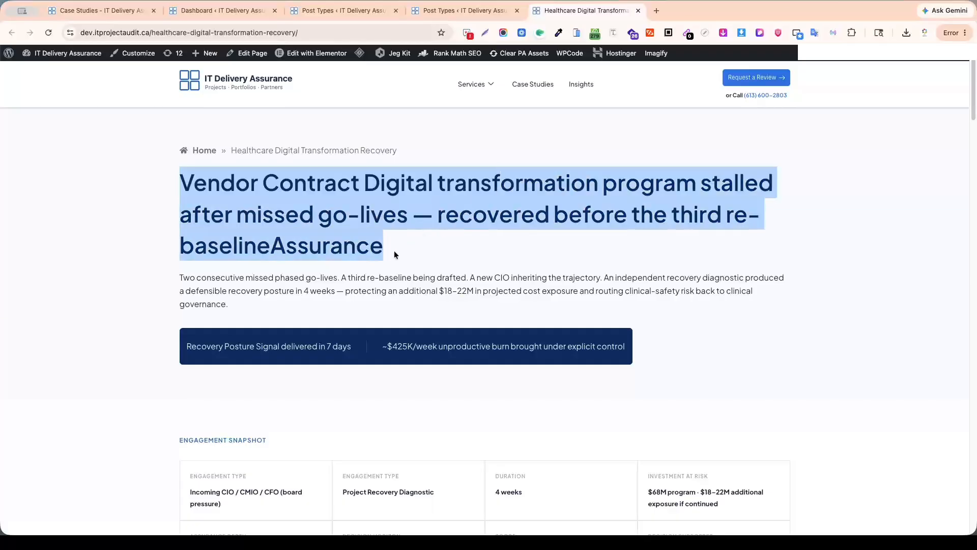
pyautogui.click(397, 246)
pyautogui.moveTo(180, 183); pyautogui.dragTo(382, 184)
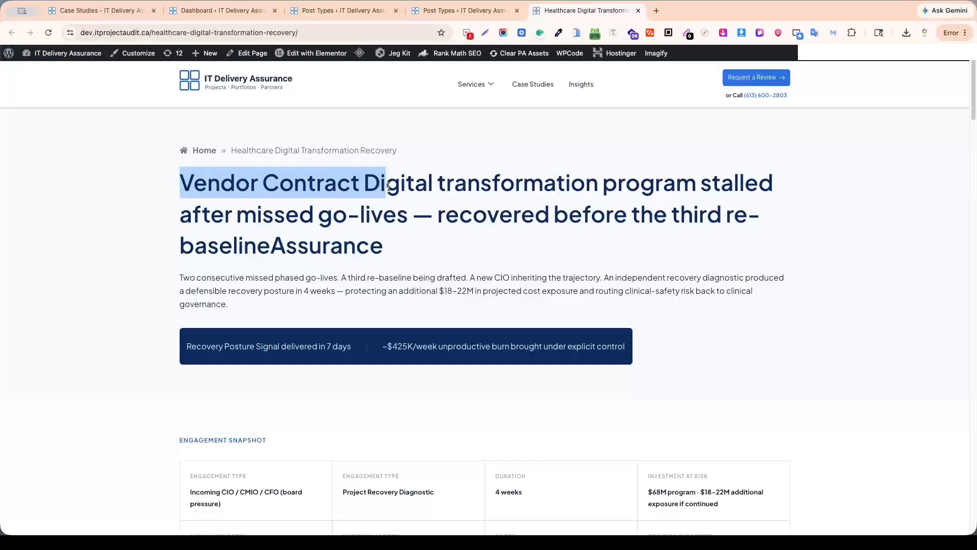
pyautogui.click(403, 186)
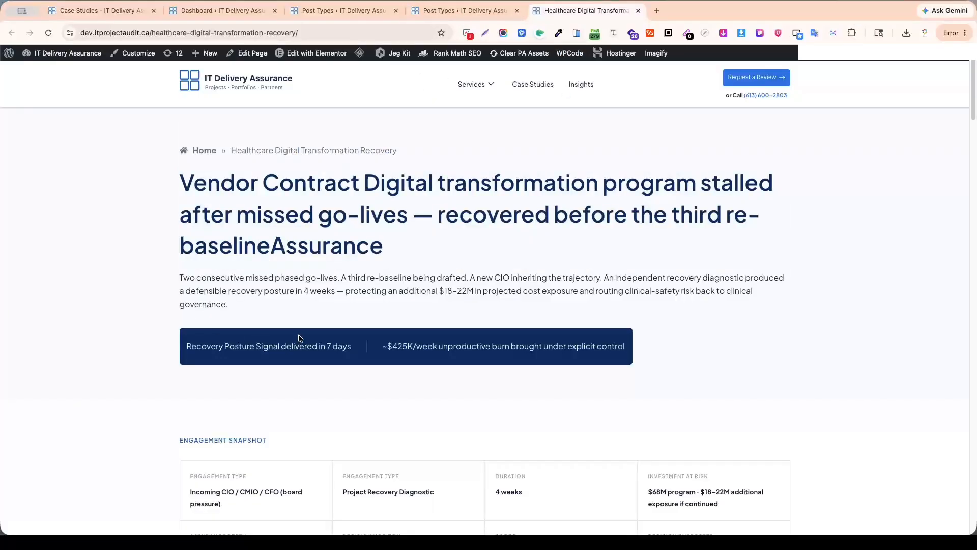
# Return to the post type editor and complete the meta field's label as "Case Study Title" with the Name/ID case_study_title.
pyautogui.click(118, 8)
pyautogui.write('T')
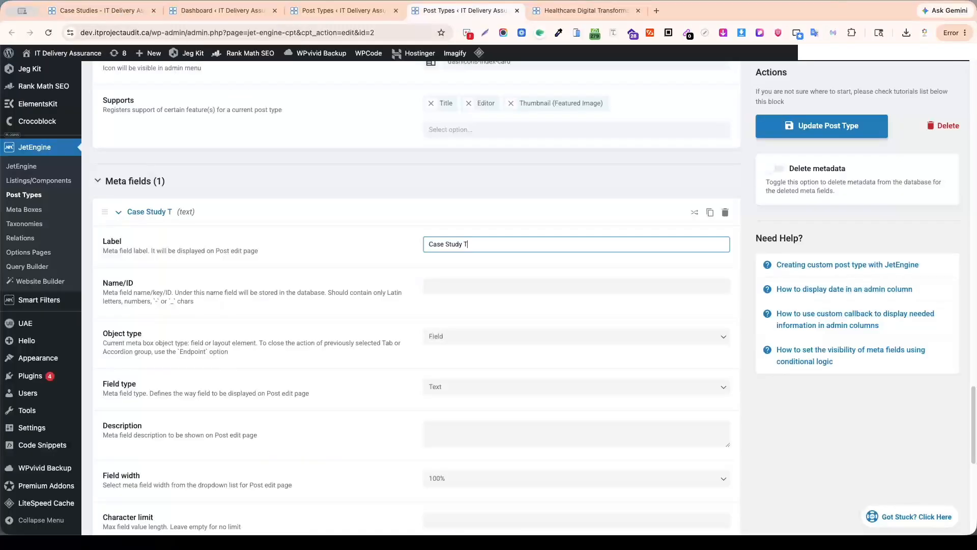
pyautogui.write('itler')
pyautogui.press('BackSpace')
pyautogui.tripleClick(508, 244)
pyautogui.click(509, 244)
pyautogui.click(488, 287)
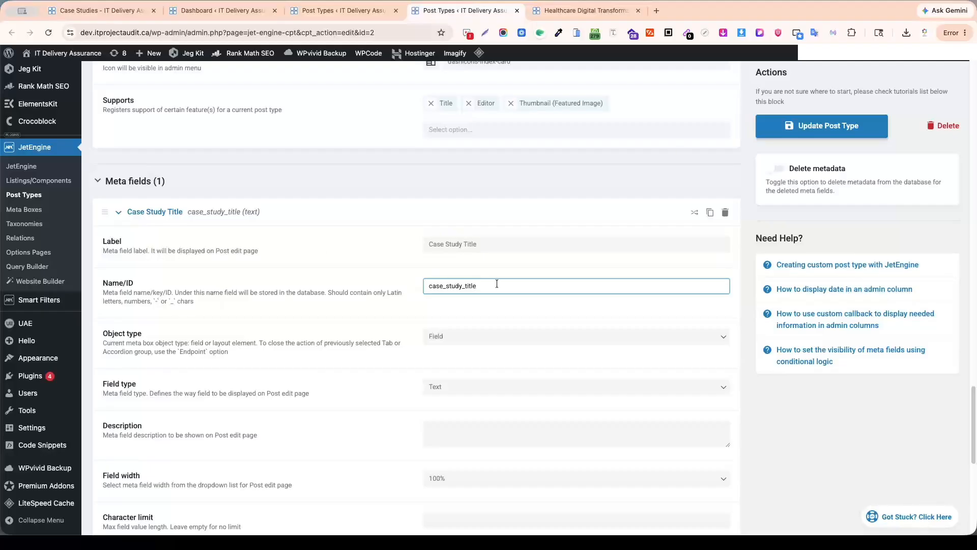
pyautogui.scroll(-3, 522, 284)
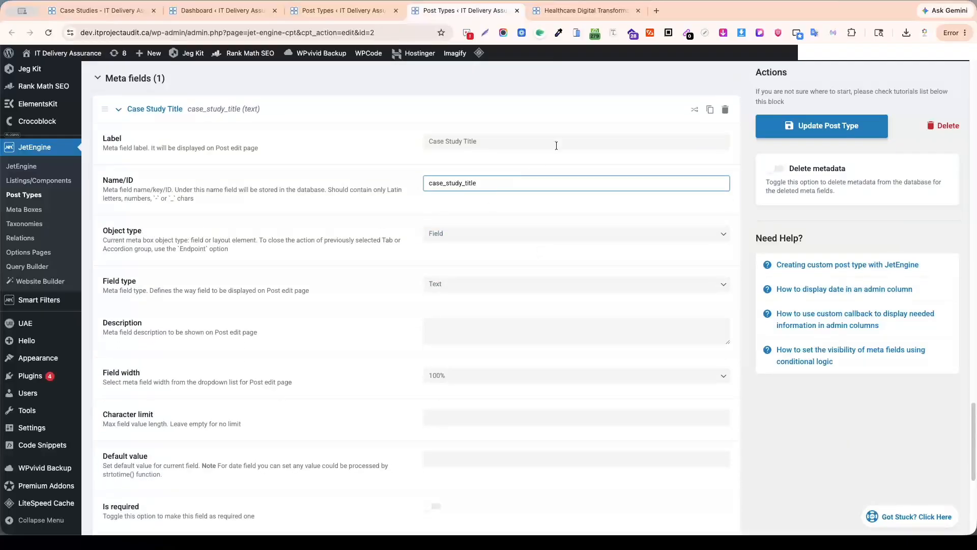
# Examine the main heading and the introductory paragraph below it on the healthcare case study page.
pyautogui.click(588, 12)
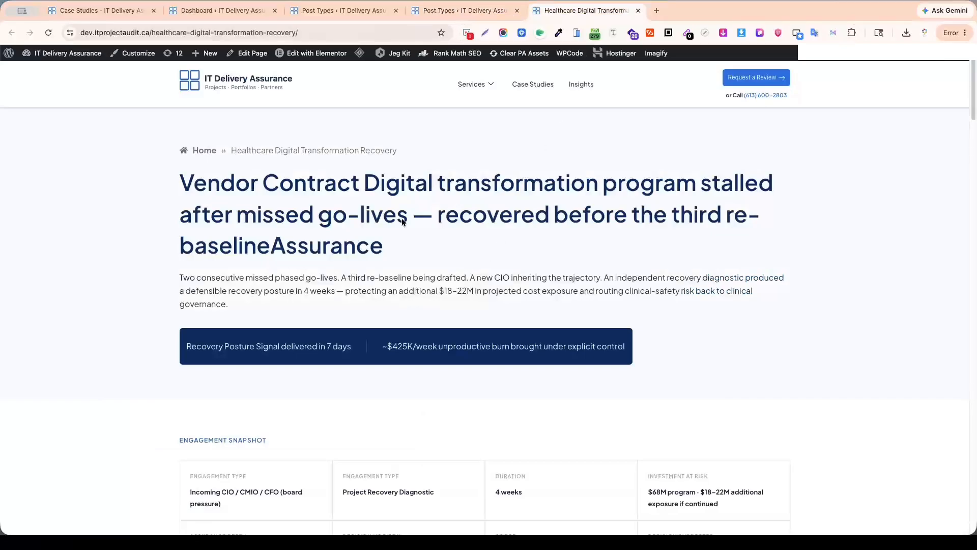
pyautogui.moveTo(179, 179); pyautogui.dragTo(436, 261)
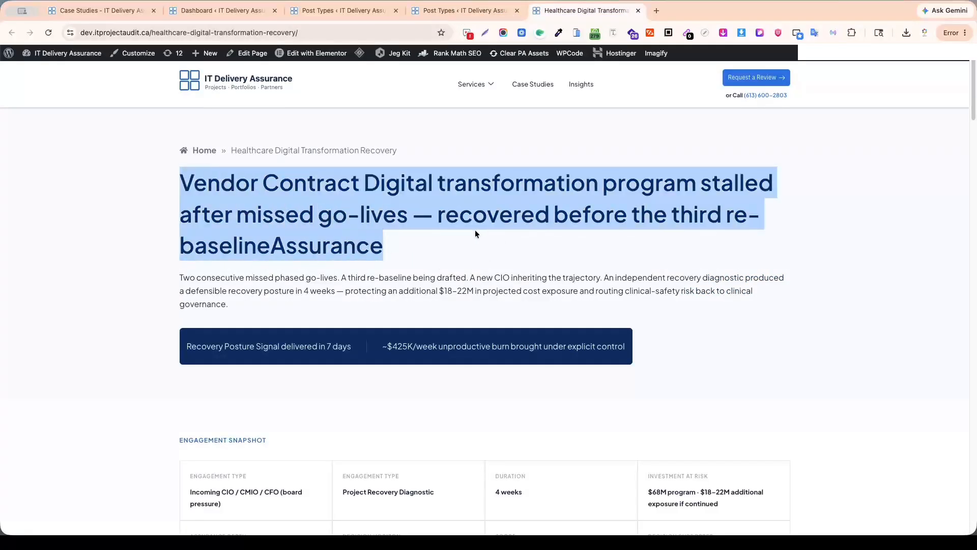
pyautogui.moveTo(182, 181); pyautogui.dragTo(389, 261)
pyautogui.click(422, 248)
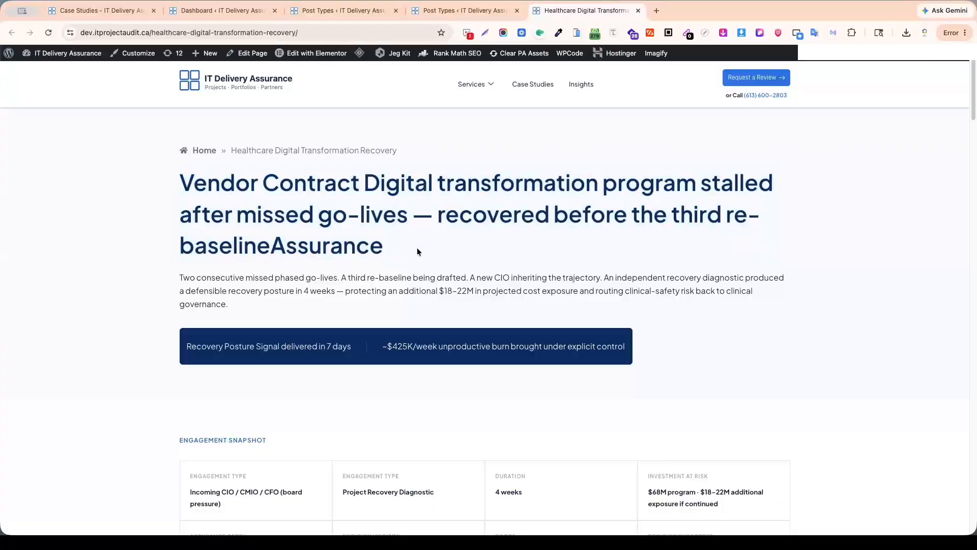
pyautogui.moveTo(180, 182); pyautogui.dragTo(377, 251)
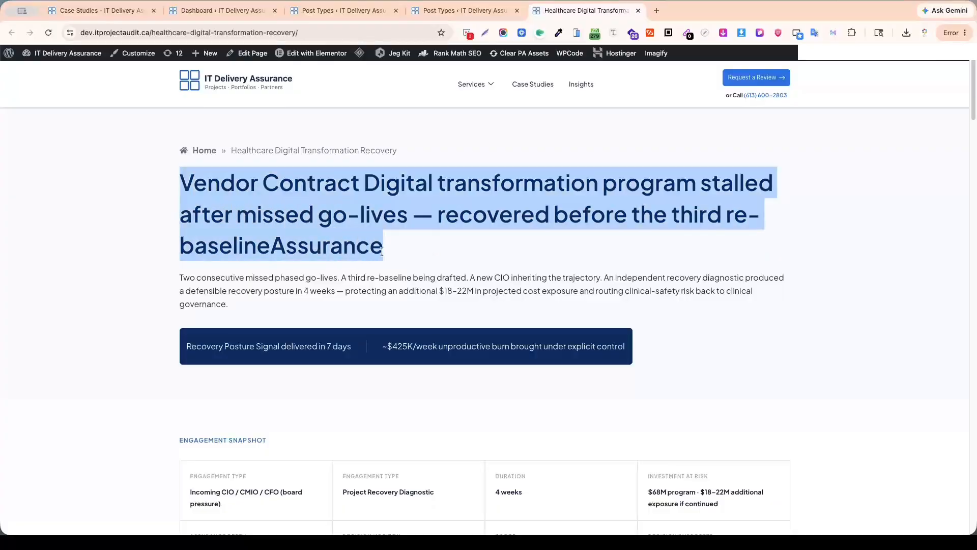
pyautogui.click(405, 258)
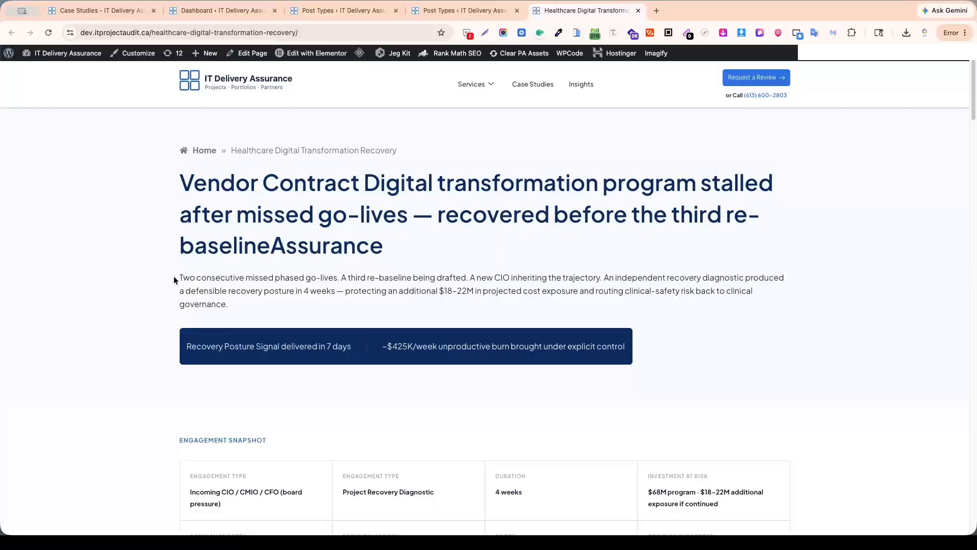
pyautogui.moveTo(178, 278); pyautogui.dragTo(235, 304)
pyautogui.click(473, 277)
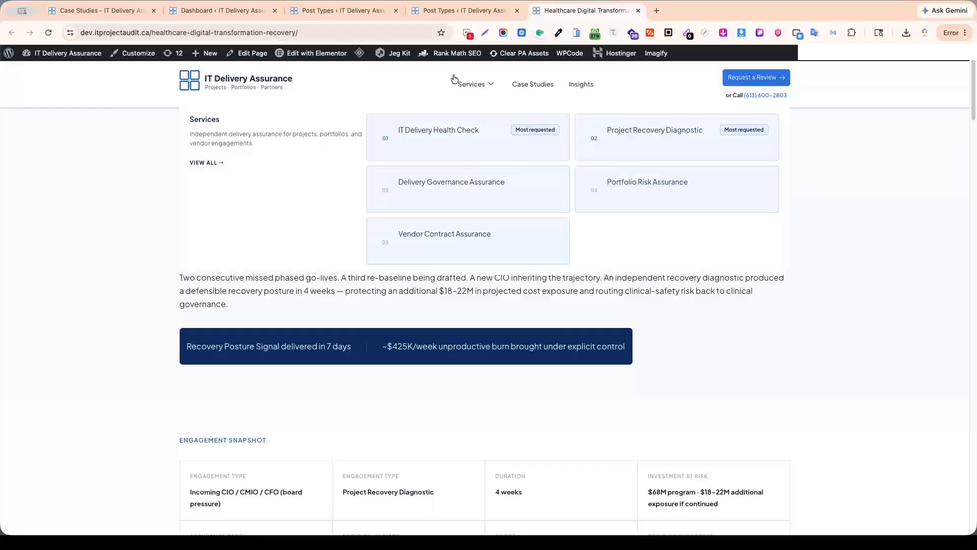
# Return to the post type editor and review the Case Study Title field's object types and field types, keeping Field and Text.
pyautogui.click(454, 12)
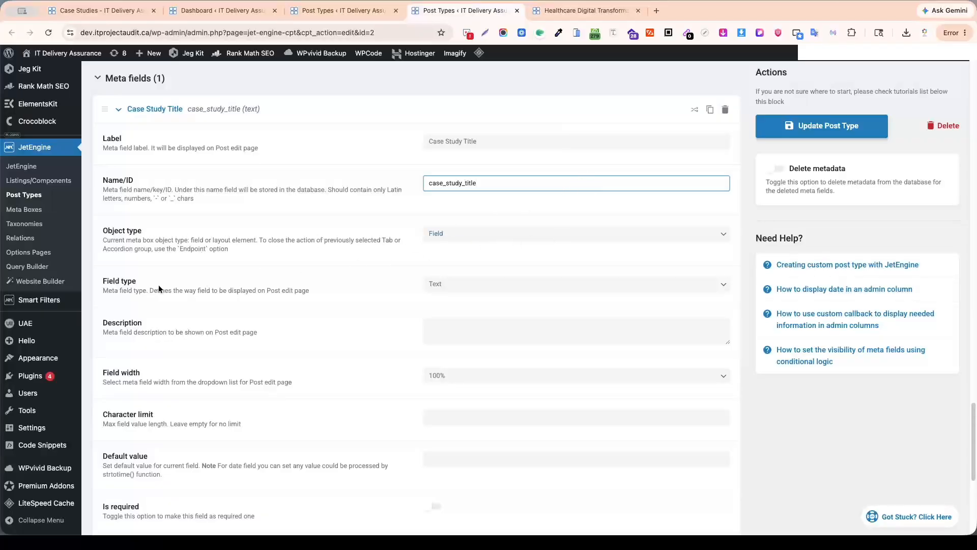
pyautogui.click(617, 242)
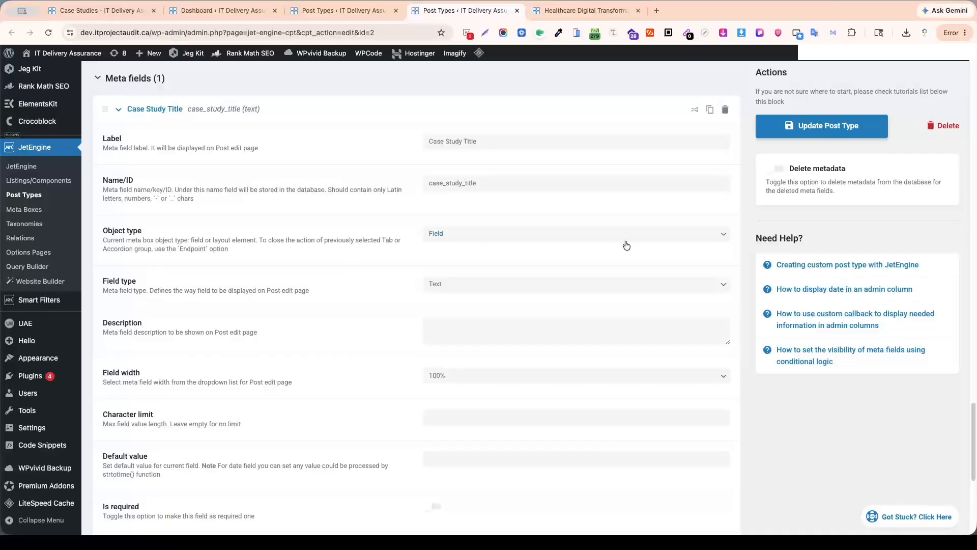
pyautogui.click(727, 235)
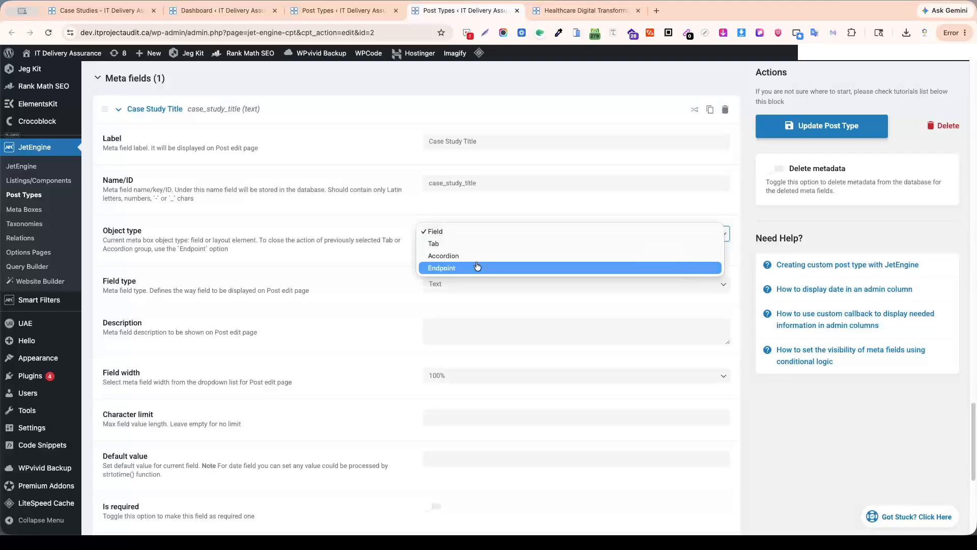
pyautogui.click(372, 232)
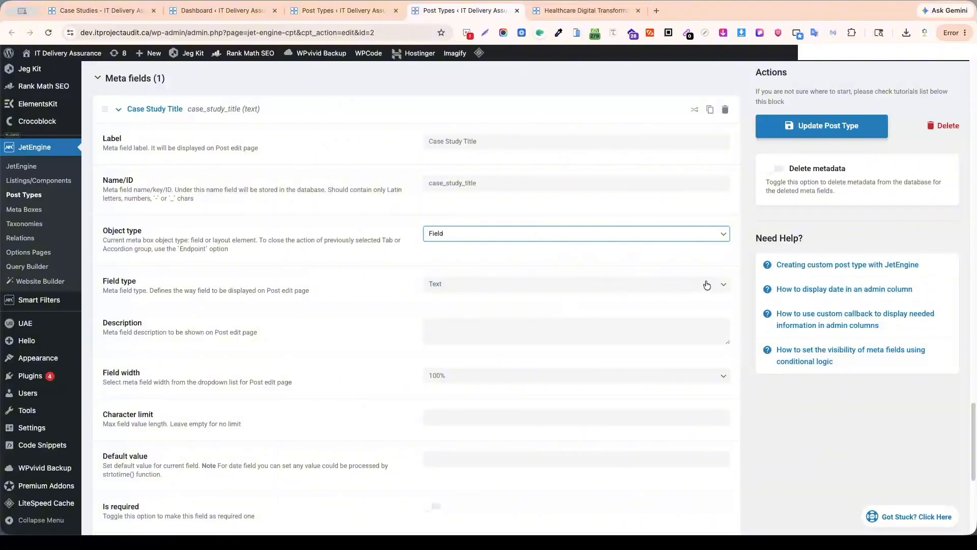
pyautogui.click(463, 289)
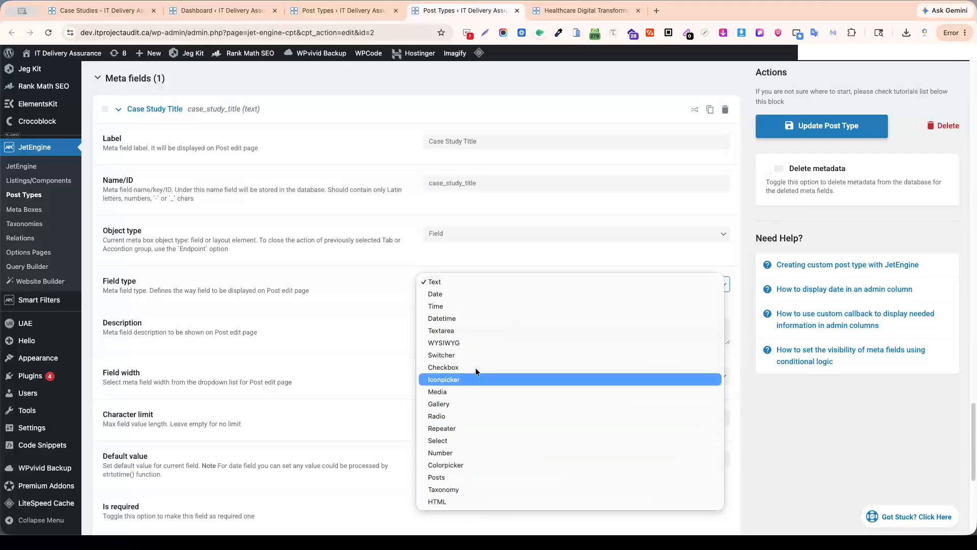
pyautogui.click(454, 281)
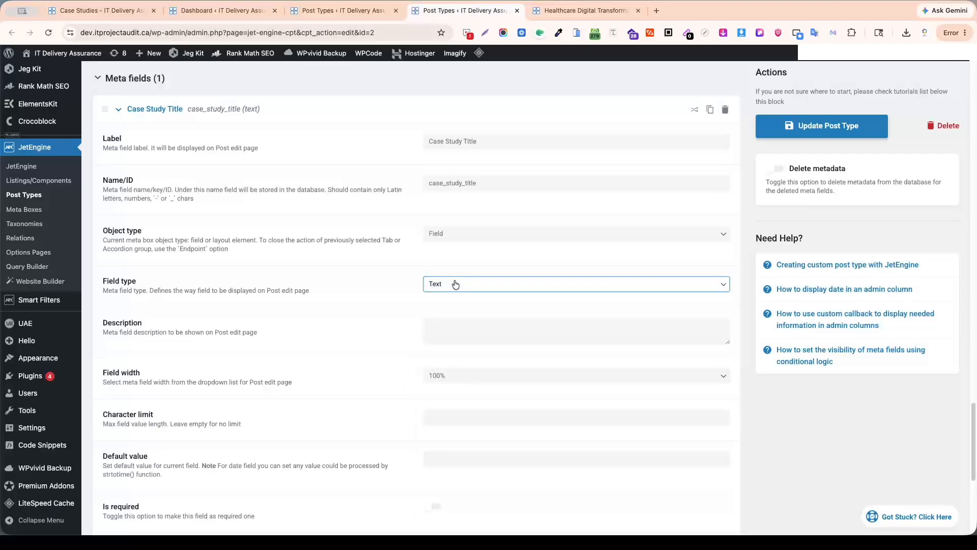
# Review the remaining settings of the Case Study Title field, from its description down to the conditional logic.
pyautogui.scroll(-3, 468, 283)
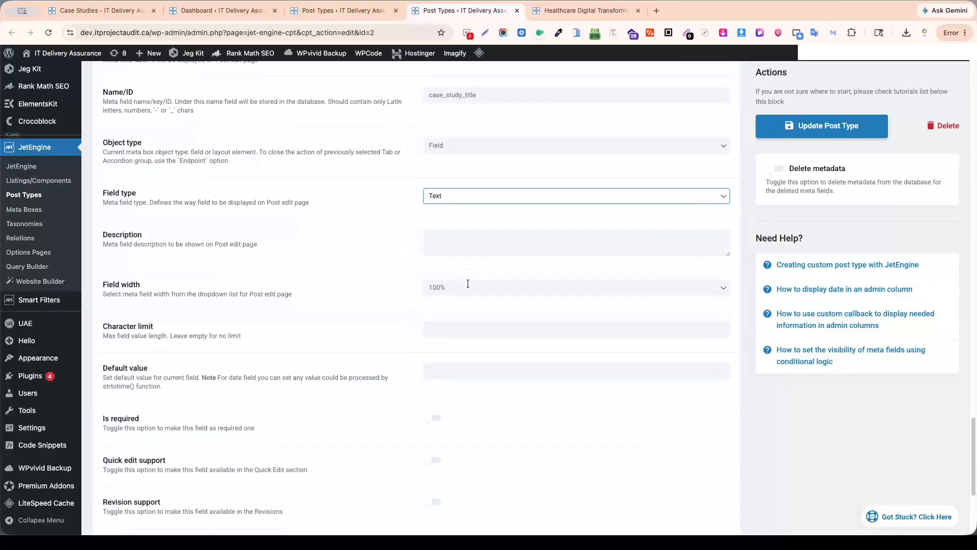
pyautogui.scroll(-2, 467, 283)
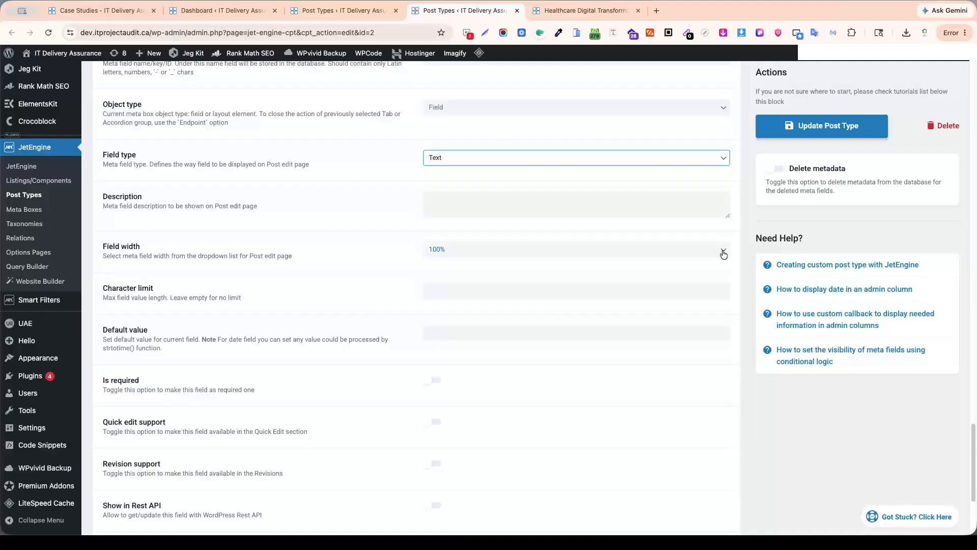
pyautogui.click(451, 200)
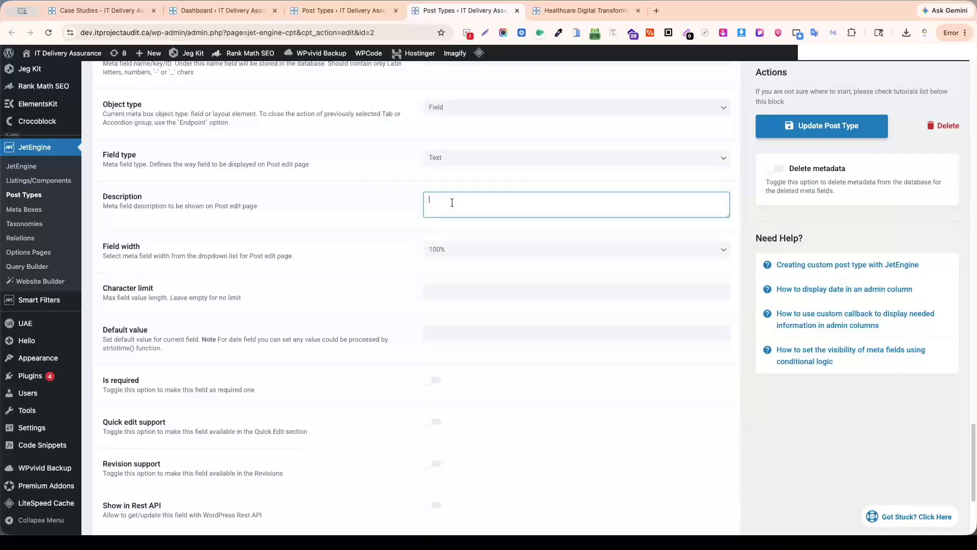
pyautogui.scroll(1, 475, 357)
pyautogui.scroll(-5, 476, 357)
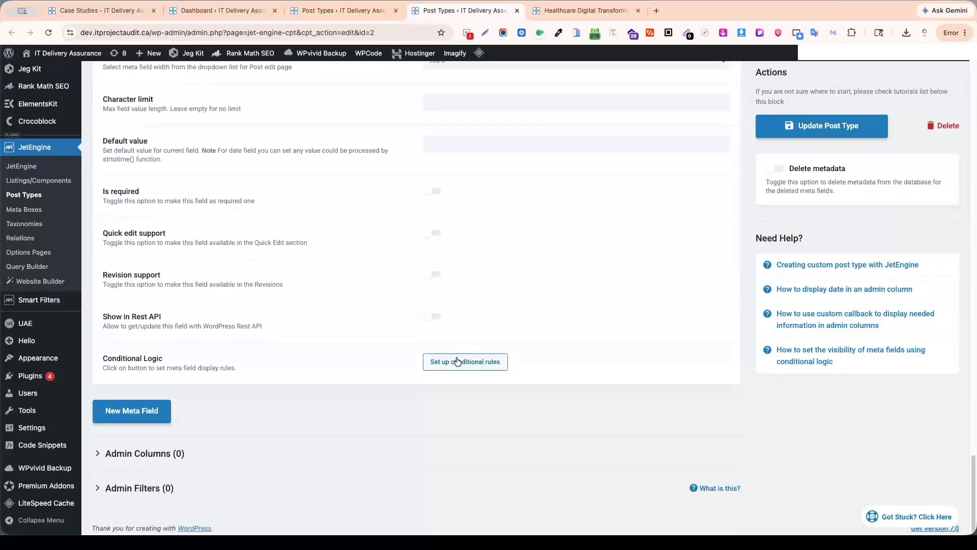
# Collapse the Case Study Title field and add a second meta field to the post type.
pyautogui.scroll(10, 463, 359)
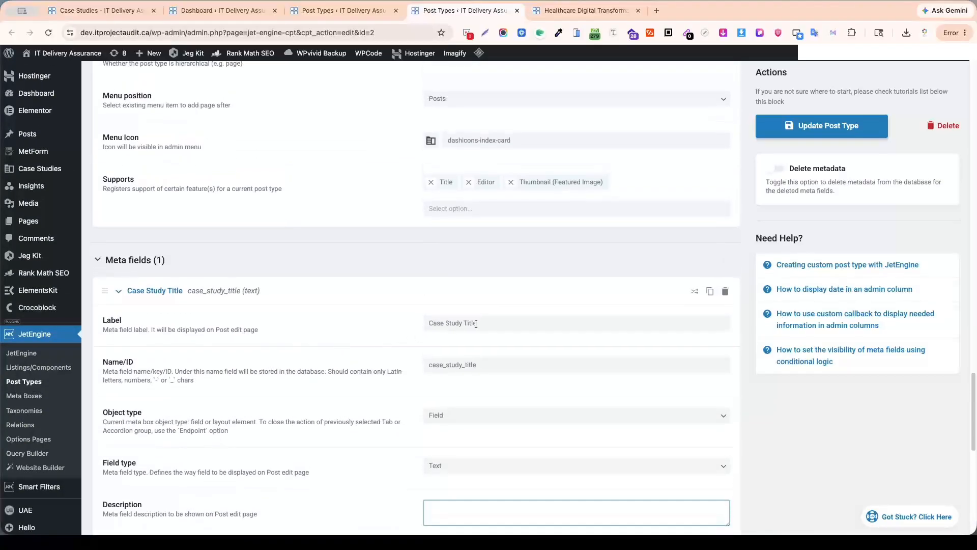
pyautogui.click(119, 292)
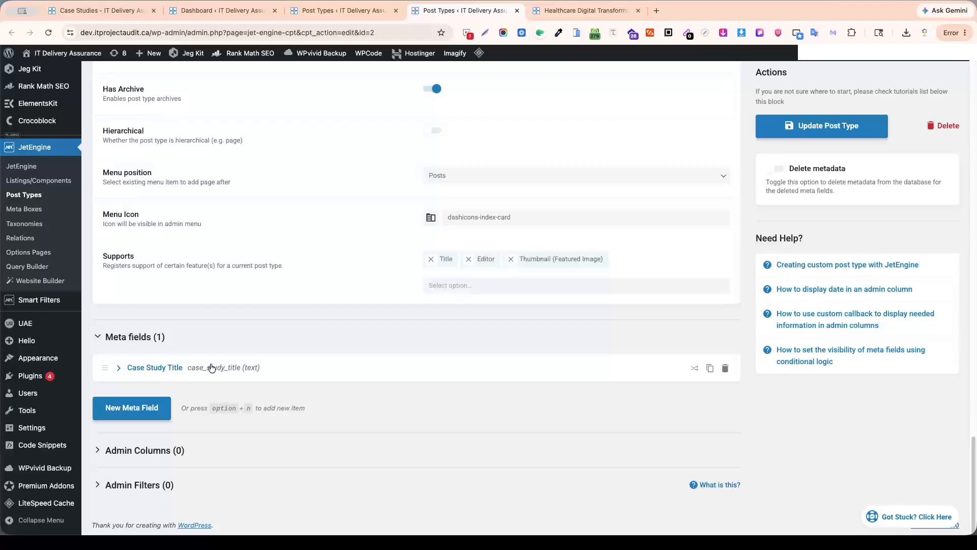
pyautogui.click(131, 410)
# Switch to the healthcare case study page and examine the introductory paragraph as the reference for the second meta field.
pyautogui.click(591, 10)
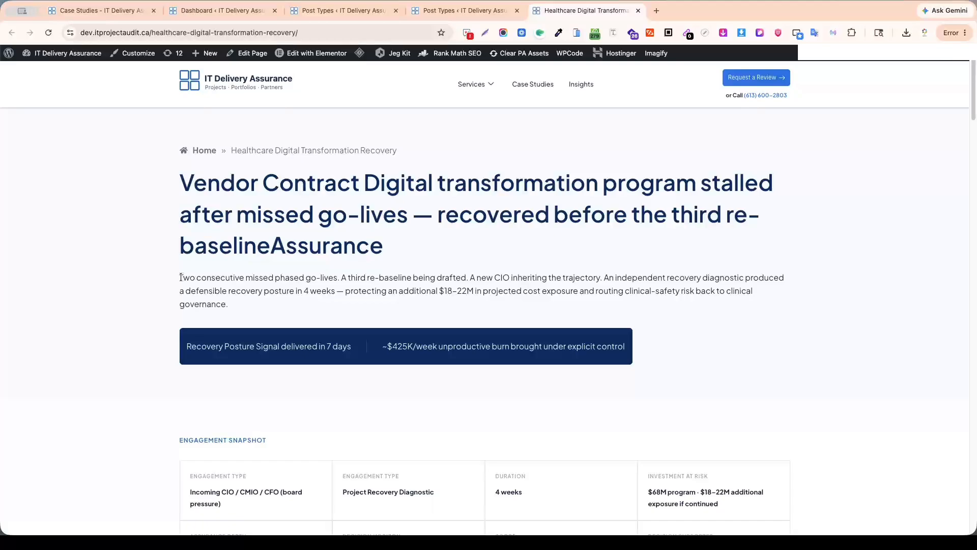
pyautogui.moveTo(181, 277); pyautogui.dragTo(233, 303)
pyautogui.click(275, 277)
pyautogui.moveTo(180, 277); pyautogui.dragTo(229, 307)
pyautogui.click(242, 303)
pyautogui.moveTo(180, 277); pyautogui.dragTo(242, 312)
pyautogui.click(271, 289)
pyautogui.moveTo(179, 278); pyautogui.dragTo(241, 307)
pyautogui.click(270, 303)
# Return to the post type editor and begin the second meta field's label with "Ca".
pyautogui.click(461, 10)
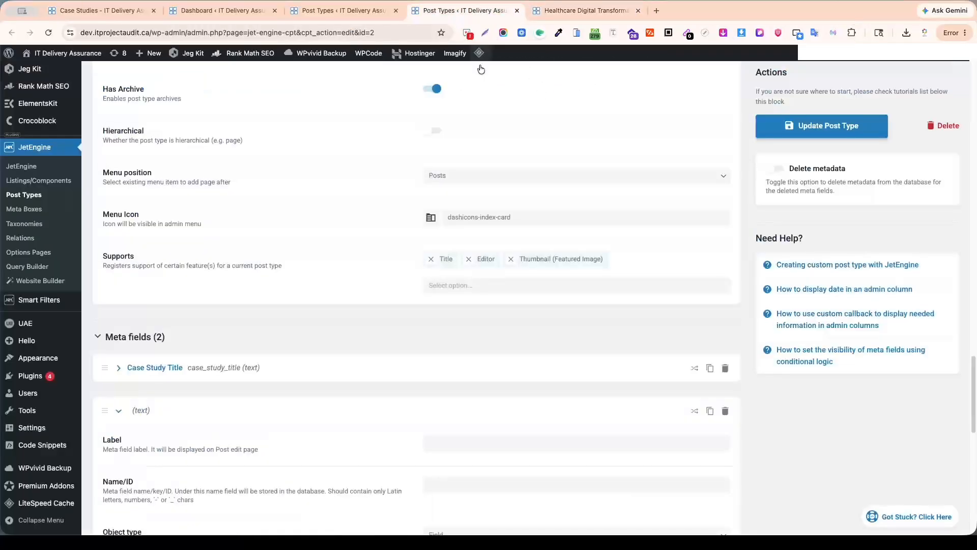
pyautogui.scroll(-5, 406, 350)
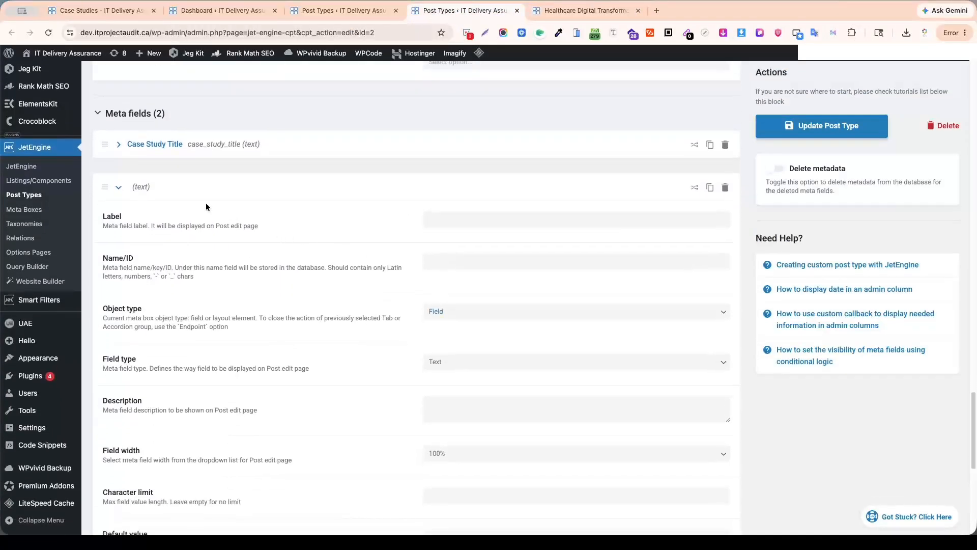
pyautogui.click(494, 220)
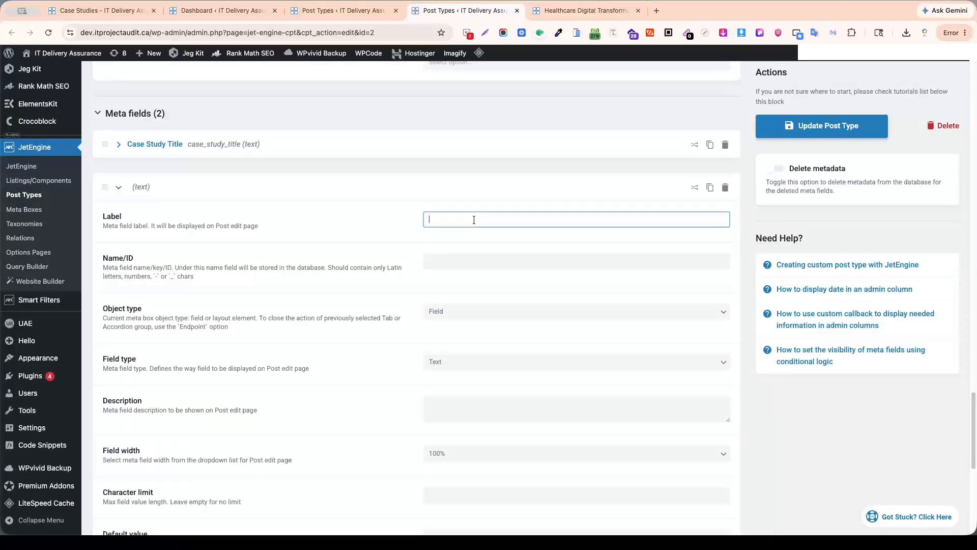
pyautogui.write('Ca')
# Expand the Case Study Title field, copy its label text and collapse the field again.
pyautogui.scroll(9, 502, 280)
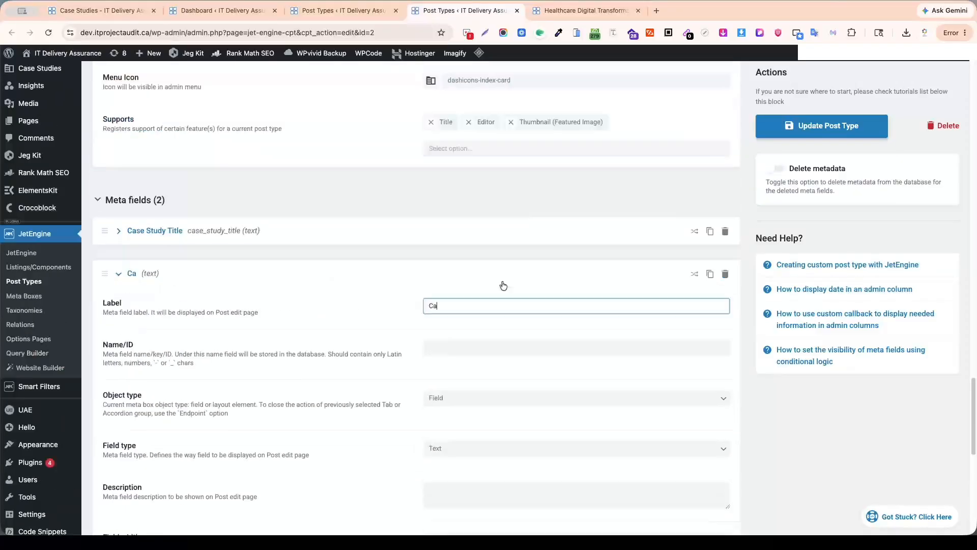
pyautogui.scroll(-5, 313, 310)
pyautogui.click(121, 342)
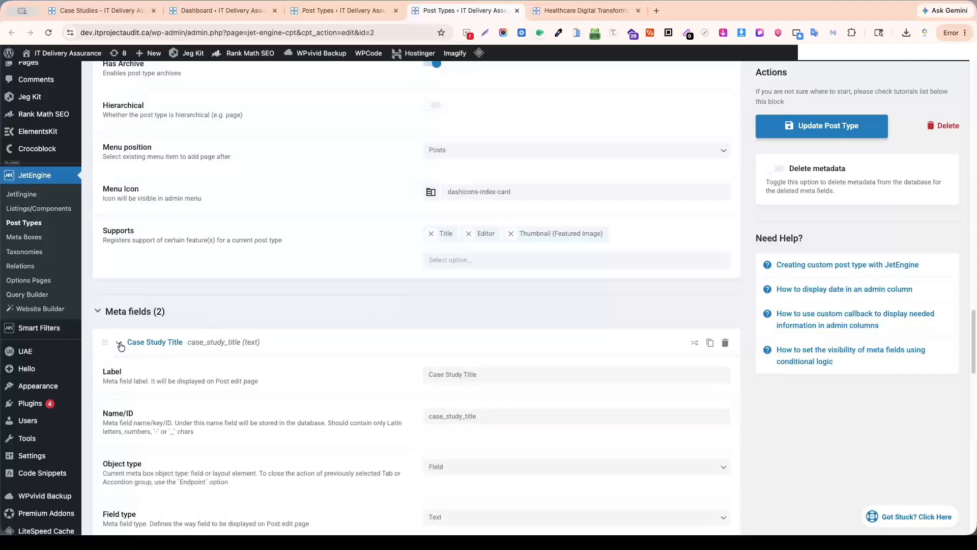
pyautogui.tripleClick(460, 374)
pyautogui.press('super+c')
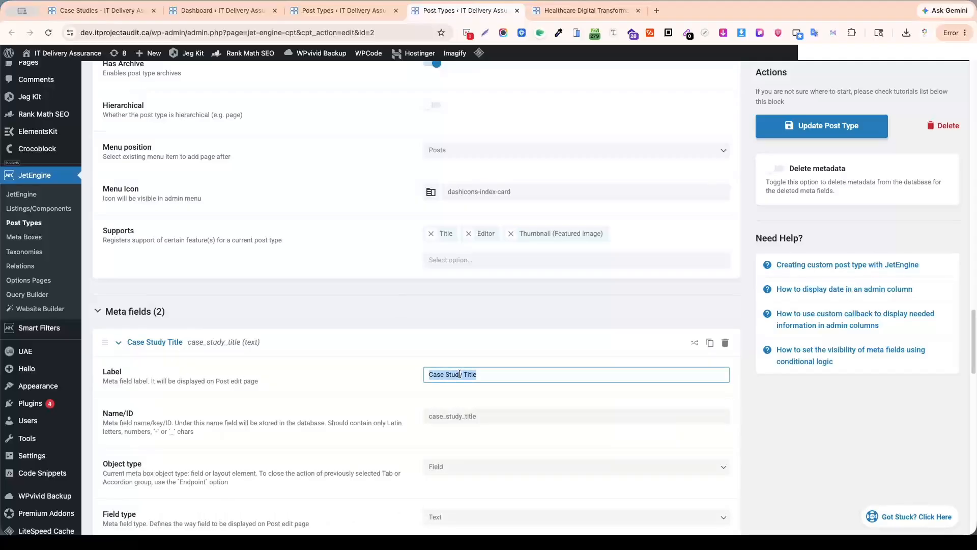
pyautogui.click(120, 342)
# Paste the copied label into the second meta field and change its last word so it reads "Case Study Intro".
pyautogui.scroll(-3, 243, 380)
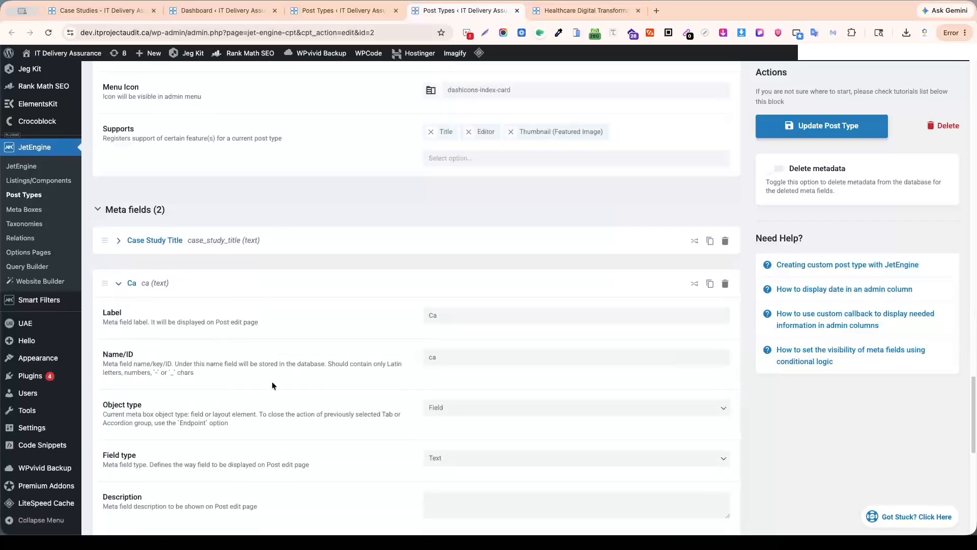
pyautogui.doubleClick(461, 296)
pyautogui.press('super+v')
pyautogui.doubleClick(491, 296)
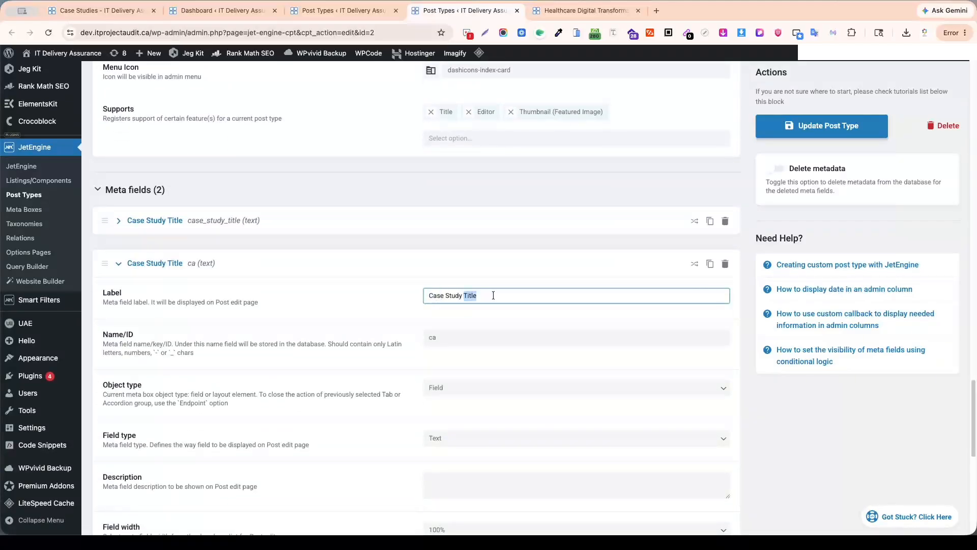
pyautogui.write('Intro')
# Clear the second meta field's Name/ID and regenerate it from the label as case_study_intro.
pyautogui.click(445, 337)
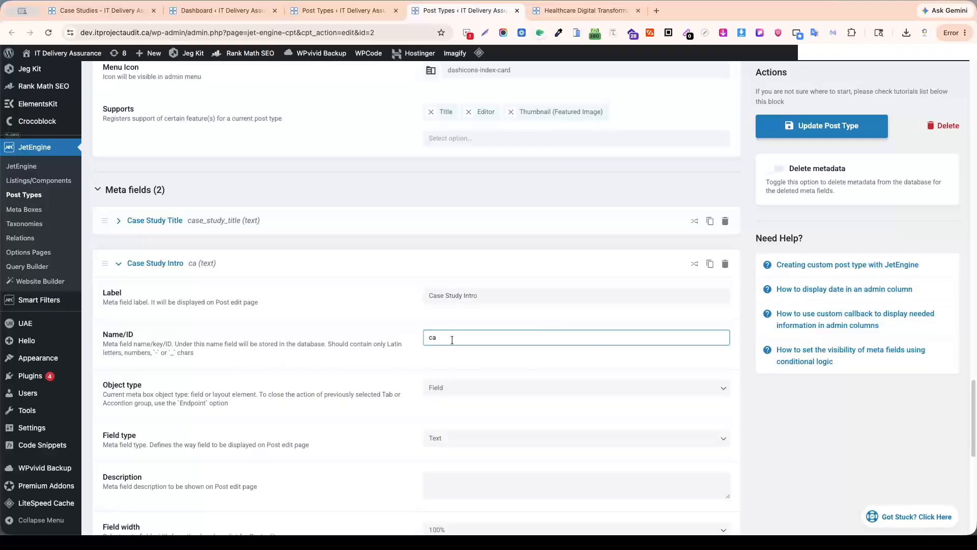
pyautogui.click(502, 292)
pyautogui.click(458, 338)
pyautogui.click(504, 295)
pyautogui.click(455, 340)
pyautogui.press('BackSpace')
pyautogui.press('BackSpace')
pyautogui.click(535, 294)
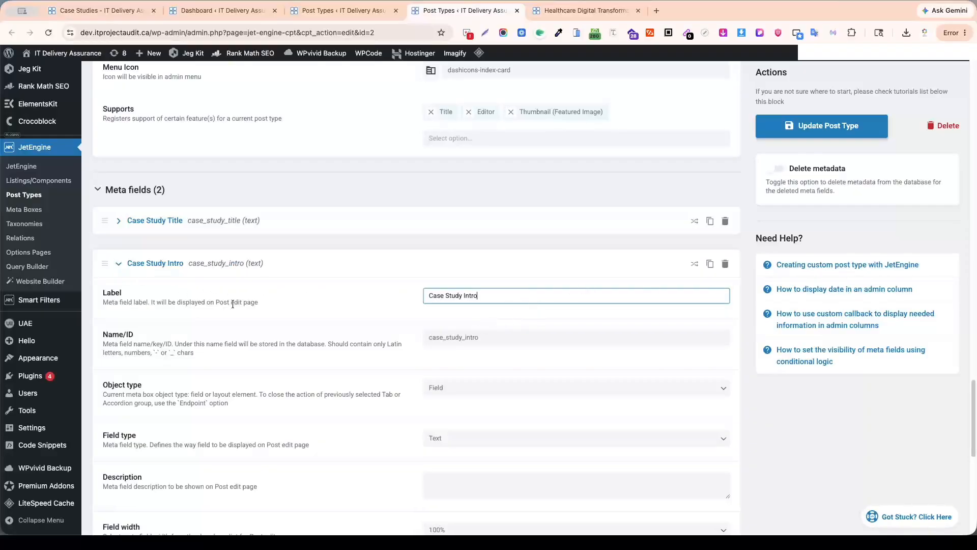
# Set the Case Study Intro meta field's type to Textarea.
pyautogui.scroll(-4, 463, 282)
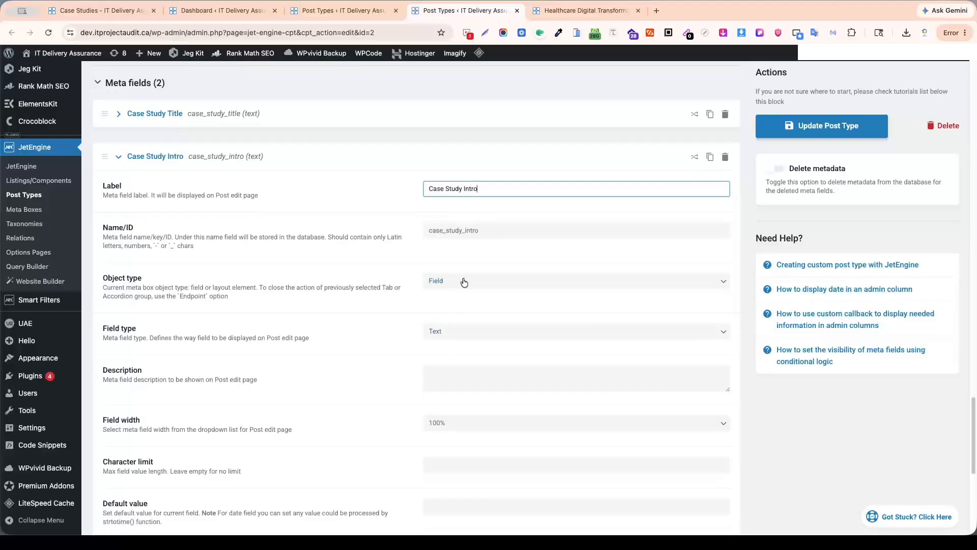
pyautogui.click(722, 331)
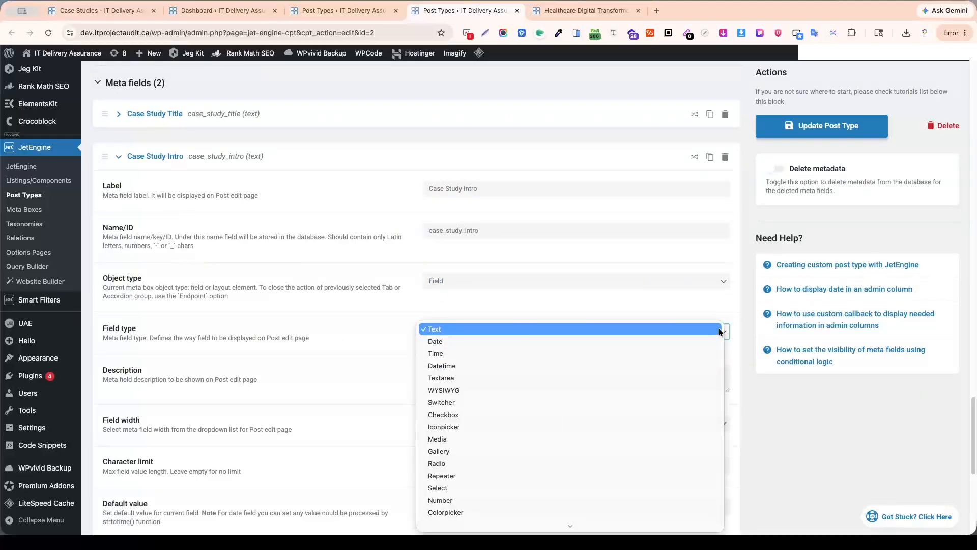
pyautogui.click(575, 378)
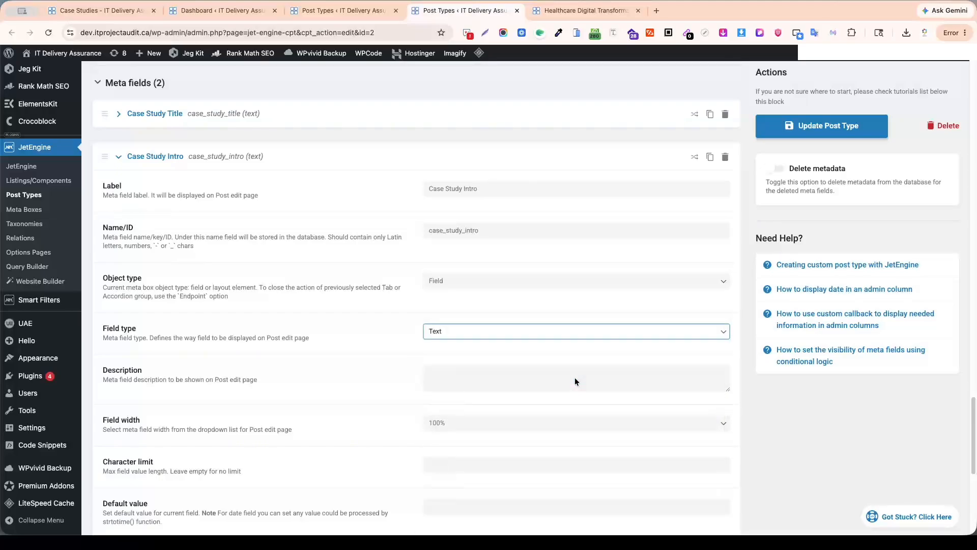
pyautogui.click(727, 331)
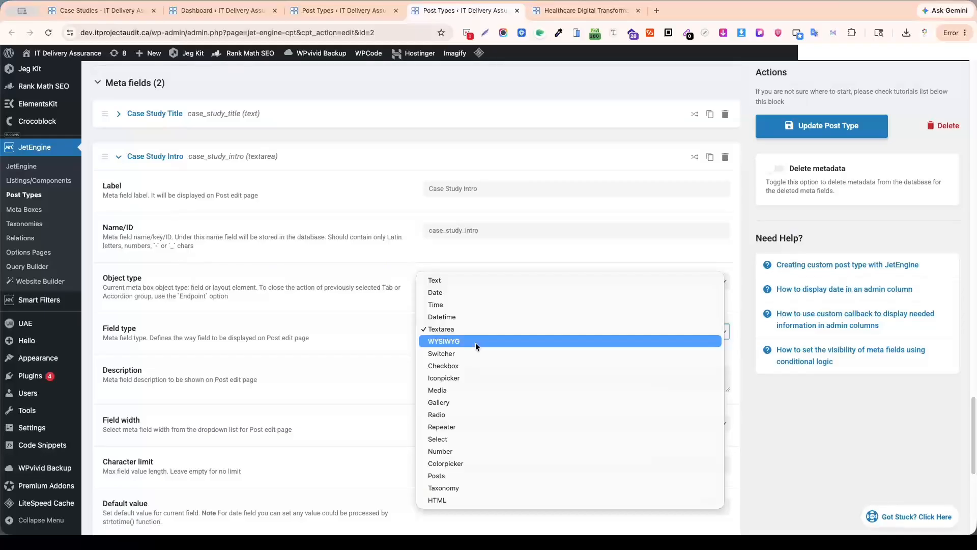
pyautogui.click(439, 329)
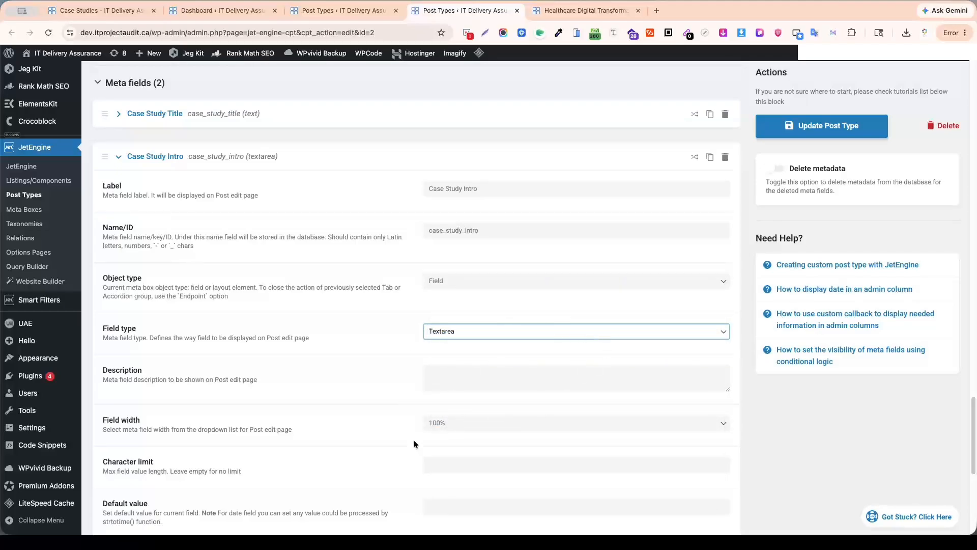
# Save the Case Studies post type with its updated meta fields.
pyautogui.scroll(8, 539, 453)
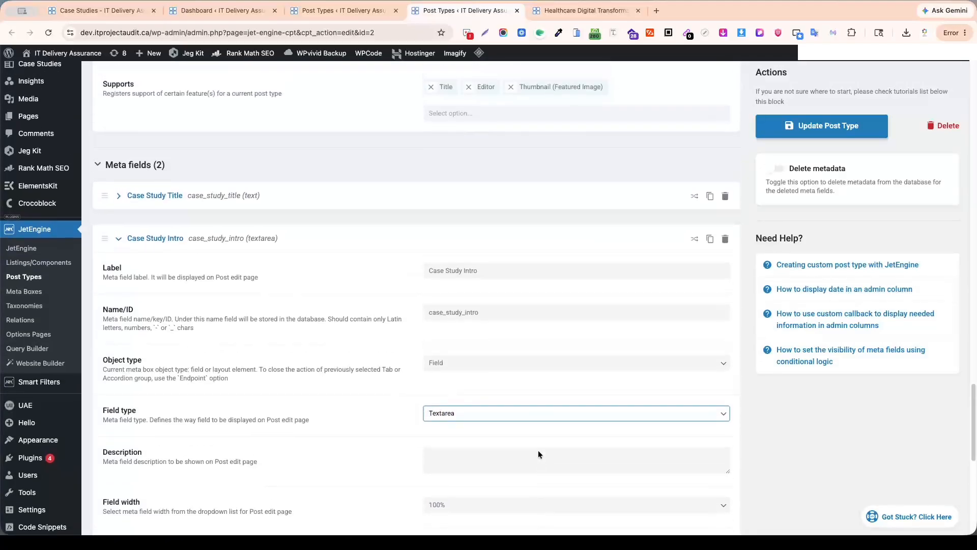
pyautogui.scroll(20, 539, 452)
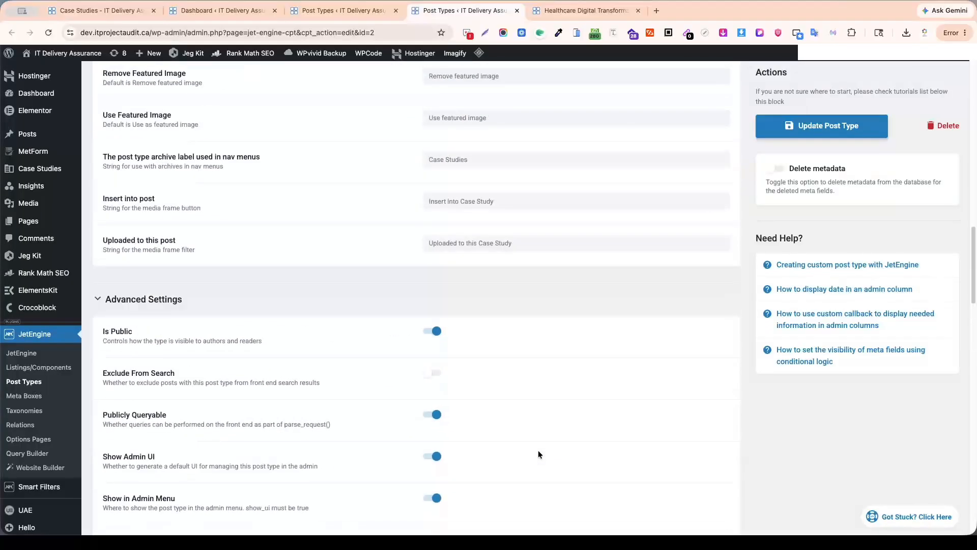
pyautogui.scroll(-3, 538, 450)
pyautogui.scroll(6, 539, 453)
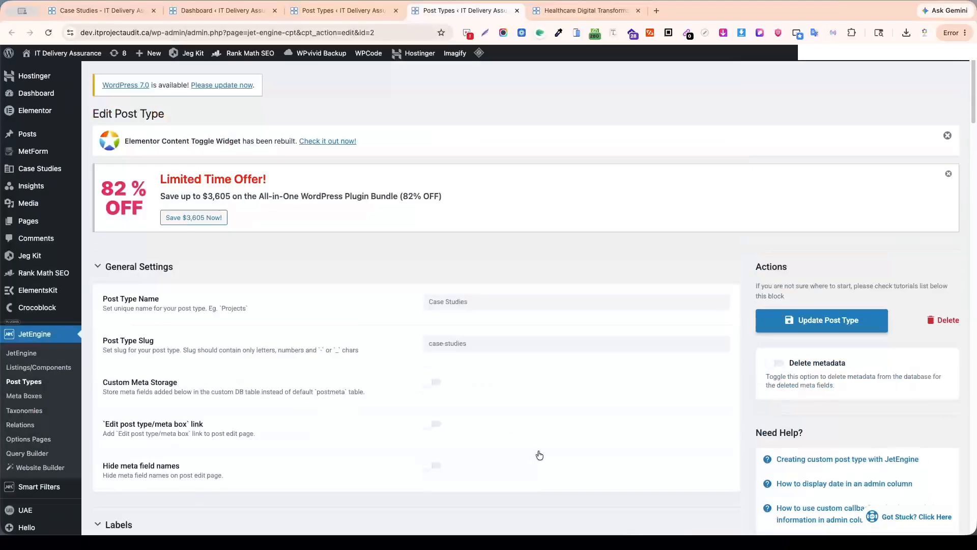
pyautogui.scroll(-20, 539, 451)
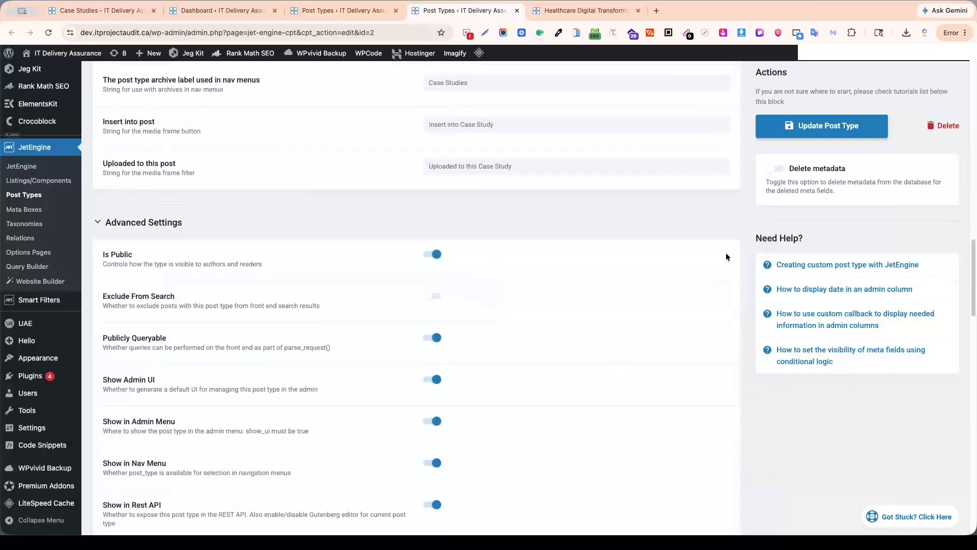
pyautogui.click(821, 127)
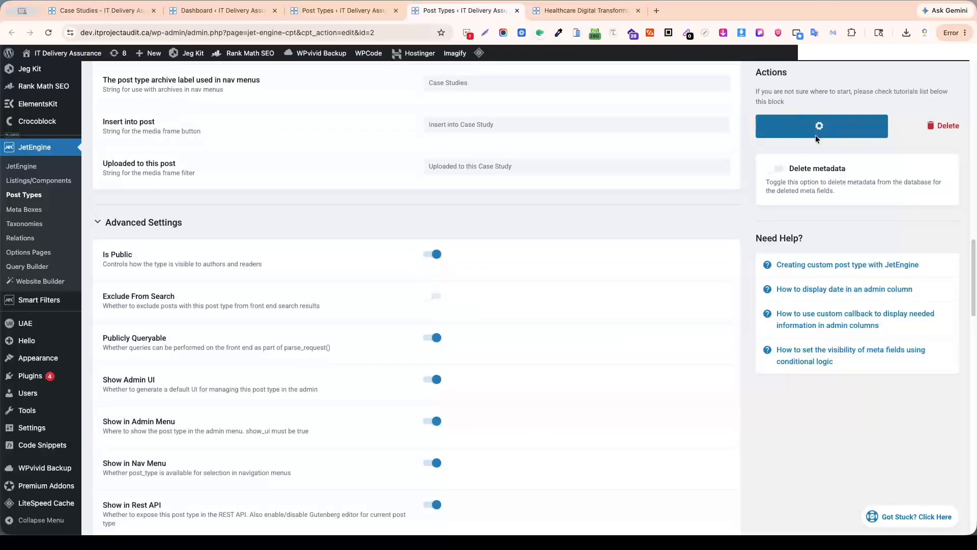
# Reload the WordPress dashboard and open the Add New Case Study page in a separate browser tab.
pyautogui.click(336, 10)
pyautogui.click(585, 10)
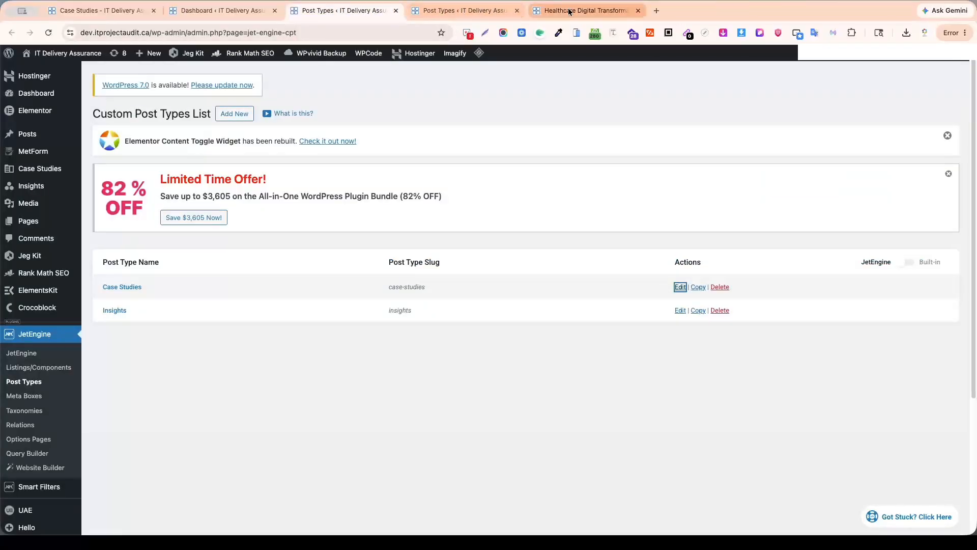
pyautogui.click(464, 10)
pyautogui.click(320, 11)
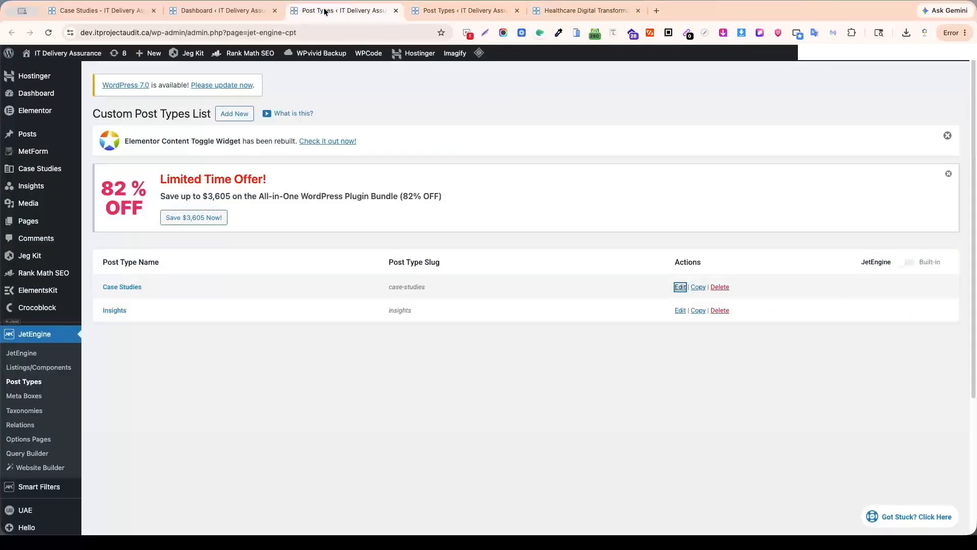
pyautogui.click(236, 11)
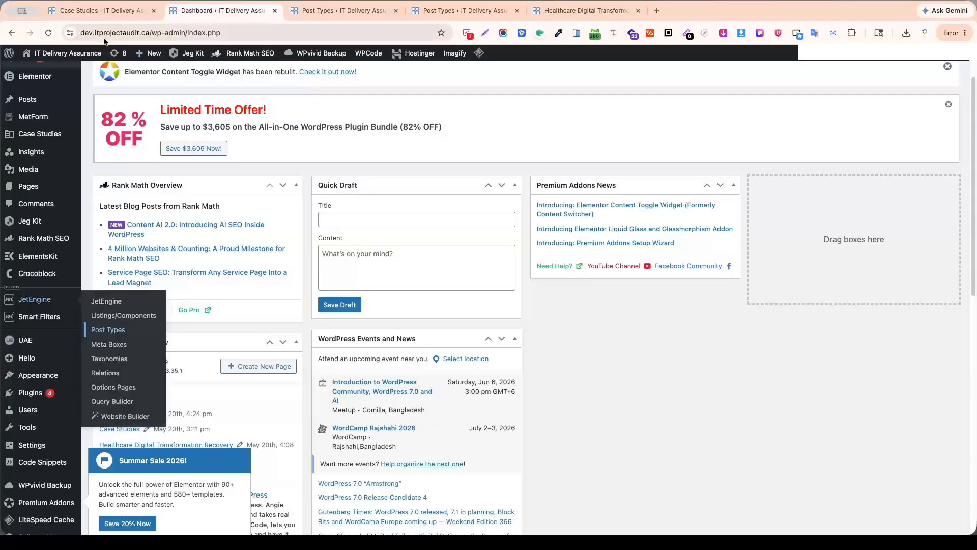
pyautogui.click(48, 33)
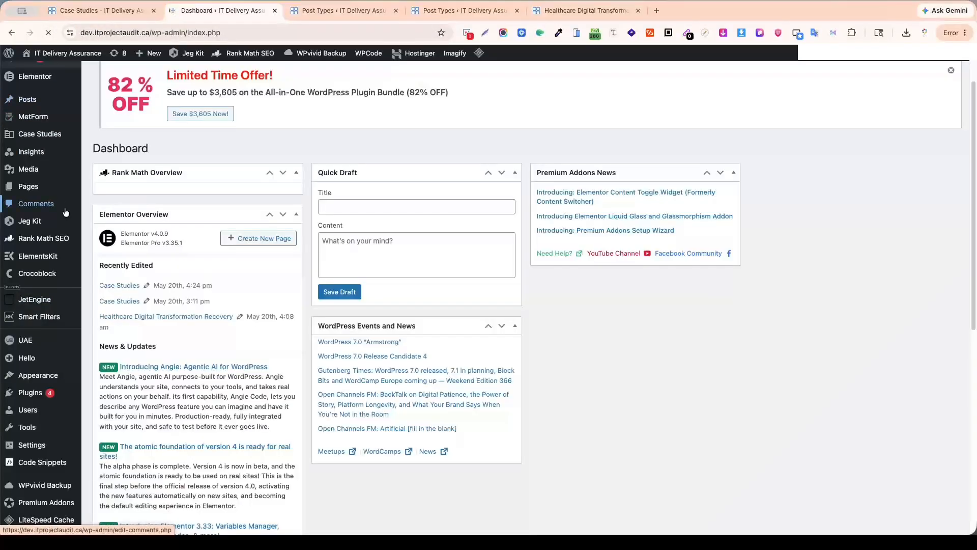
pyautogui.moveTo(35, 157)
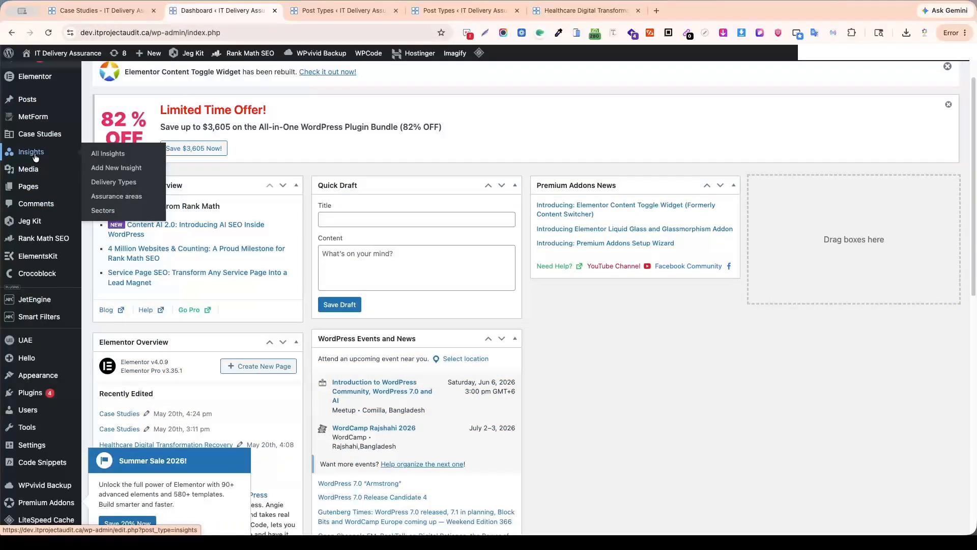
pyautogui.moveTo(32, 134)
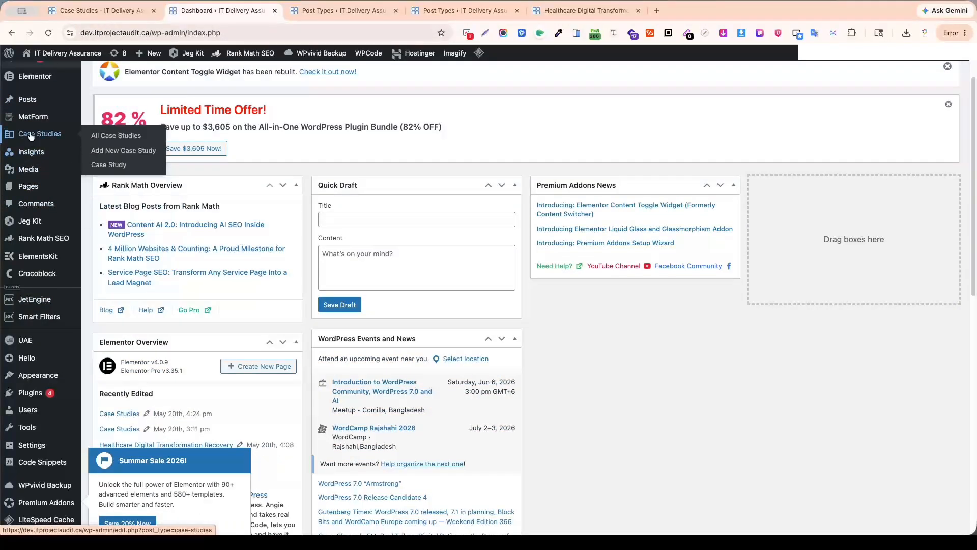
pyautogui.keyDown('super'); pyautogui.click(113, 155); pyautogui.keyUp('super')
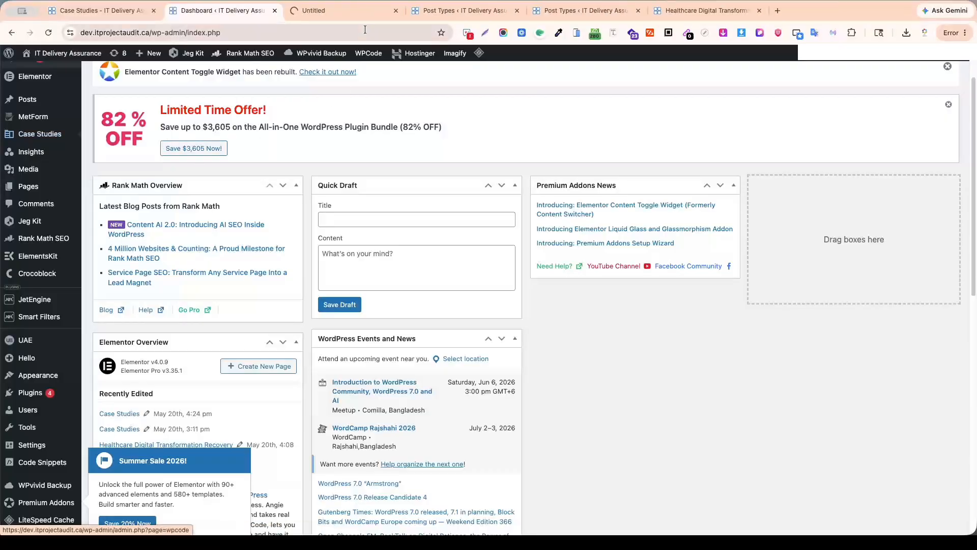
pyautogui.click(346, 10)
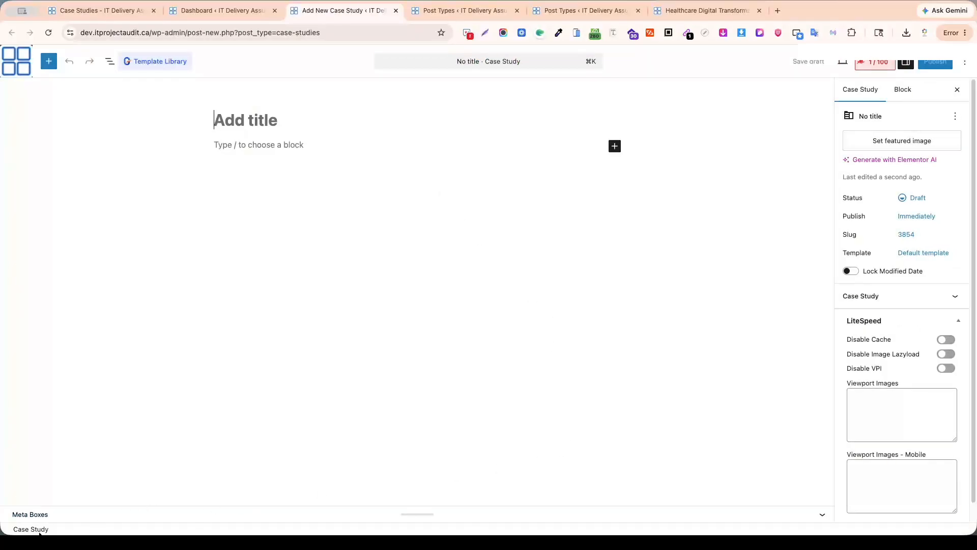
# Expand the new case study's meta boxes and check the Case Study Title and Case Study Intro inputs.
pyautogui.click(823, 514)
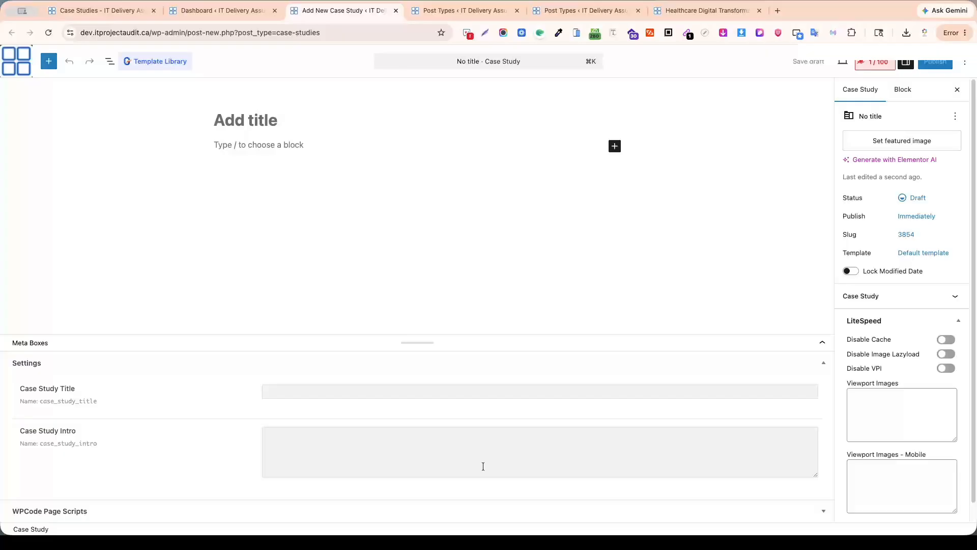
pyautogui.click(295, 385)
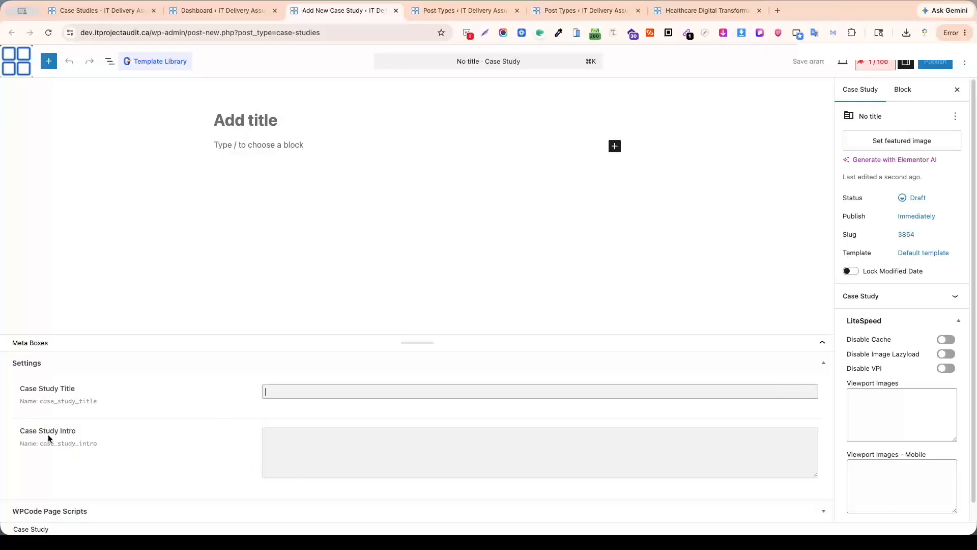
pyautogui.click(352, 438)
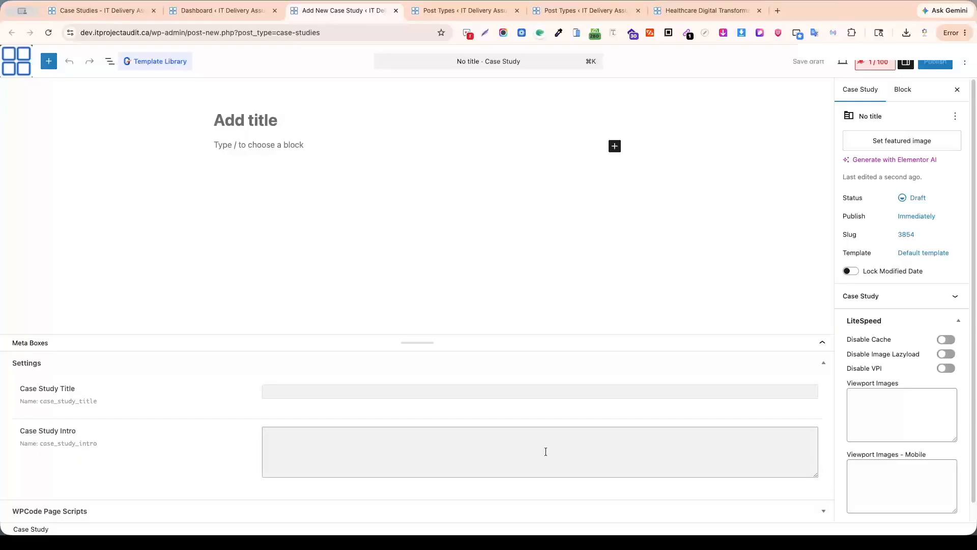
# Return to the post type editor, copy the Case Study Intro field's label text and collapse that field.
pyautogui.click(688, 12)
pyautogui.click(569, 11)
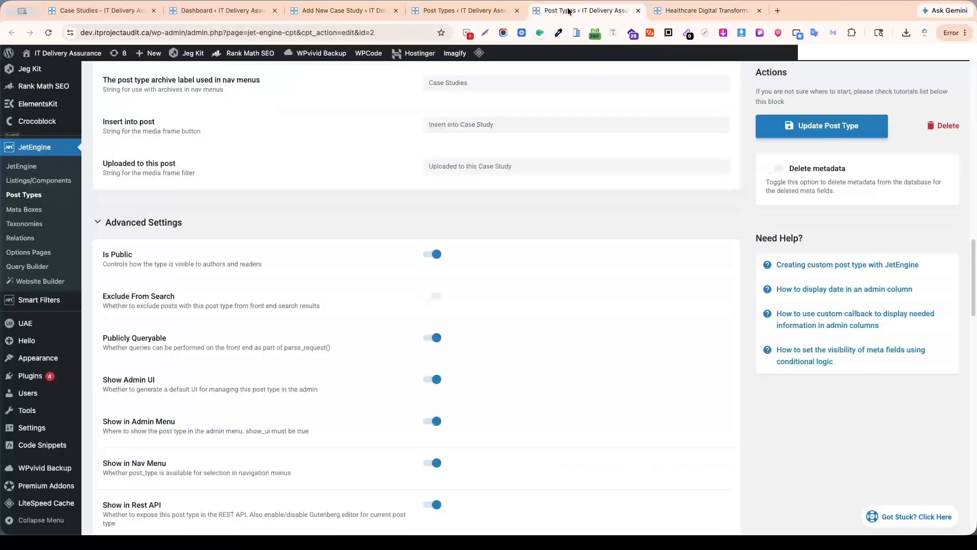
pyautogui.scroll(-7, 269, 270)
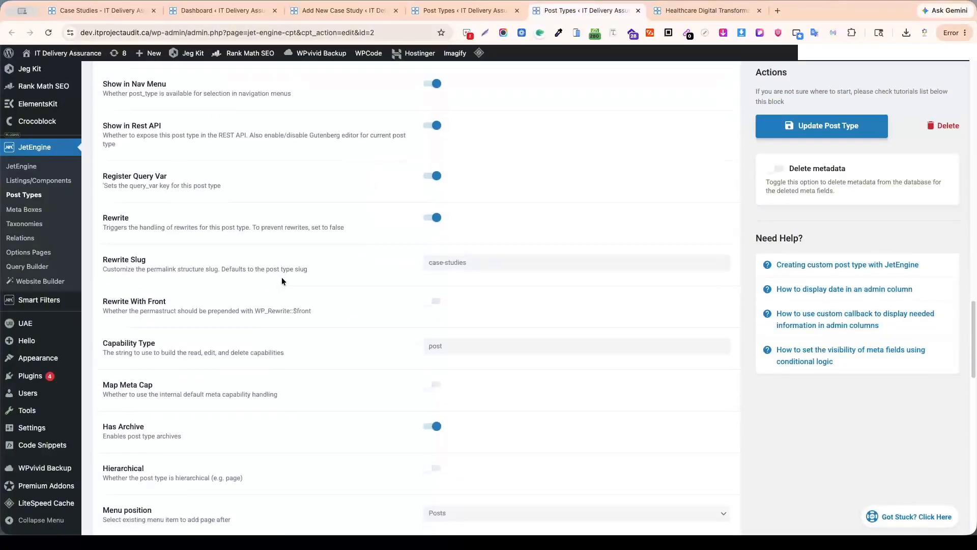
pyautogui.scroll(-10, 283, 280)
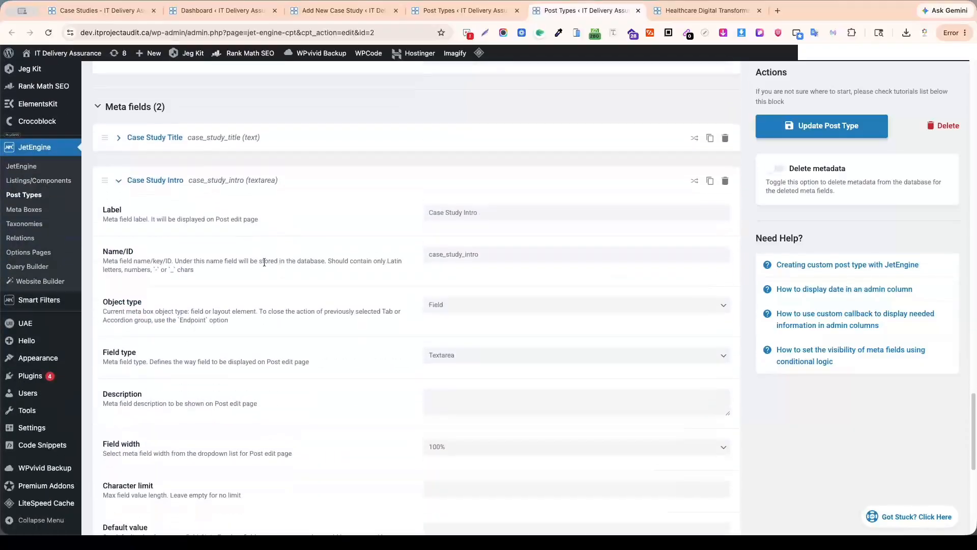
pyautogui.scroll(1, 188, 248)
pyautogui.click(119, 193)
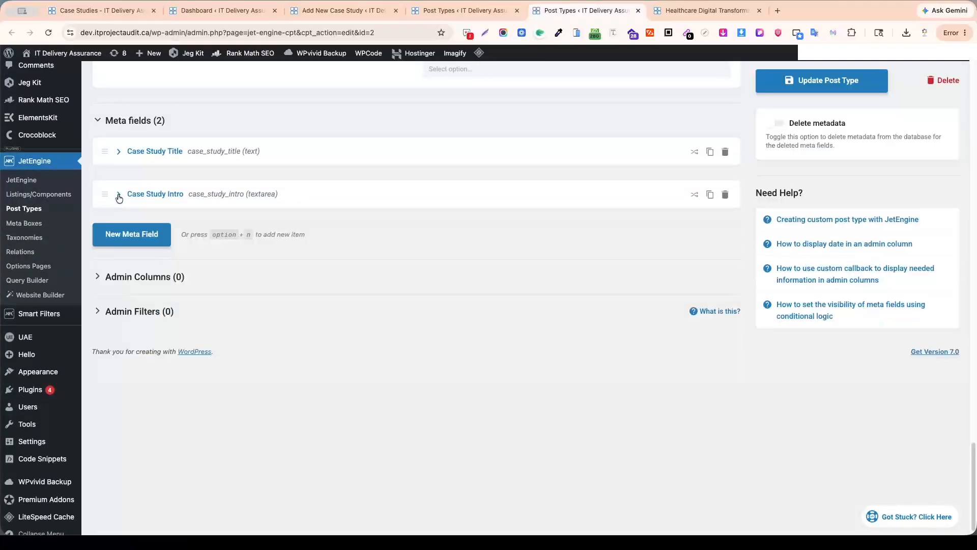
pyautogui.click(119, 195)
pyautogui.tripleClick(485, 230)
pyautogui.hotkey('ctrl', 'c')
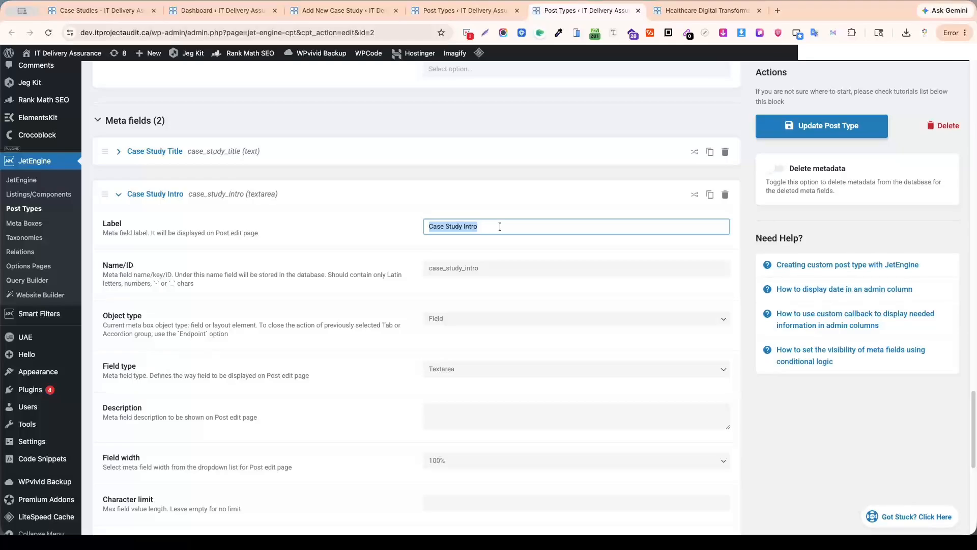
pyautogui.click(119, 195)
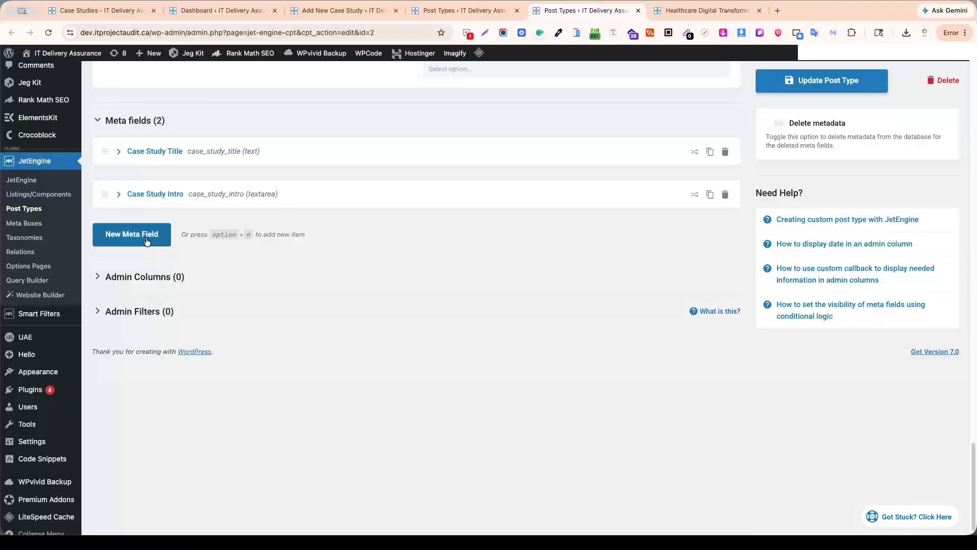
# Add a third meta field labelled "Case Study Intro2" and generate its Name/ID as case_study_intro2.
pyautogui.click(131, 234)
pyautogui.click(471, 266)
pyautogui.hotkey('ctrl', 'v')
pyautogui.write('2')
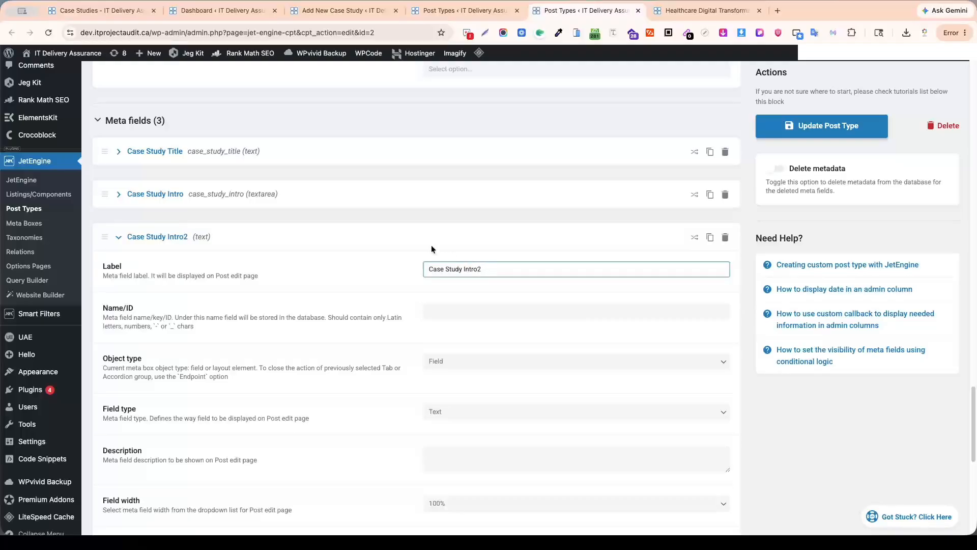
pyautogui.click(442, 311)
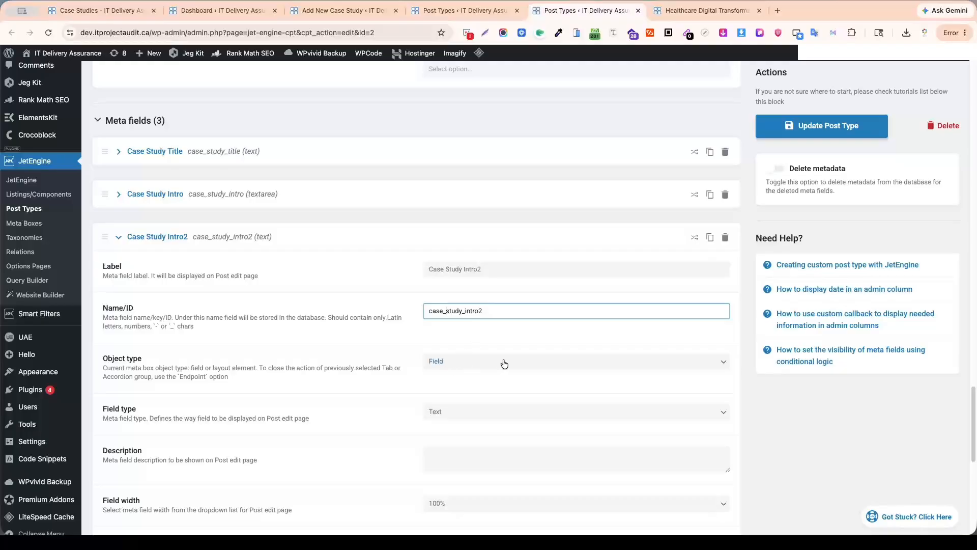
# Set the Case Study Intro2 field's type to WYSIWYG and update the post type.
pyautogui.click(489, 412)
pyautogui.scroll(-3, 523, 405)
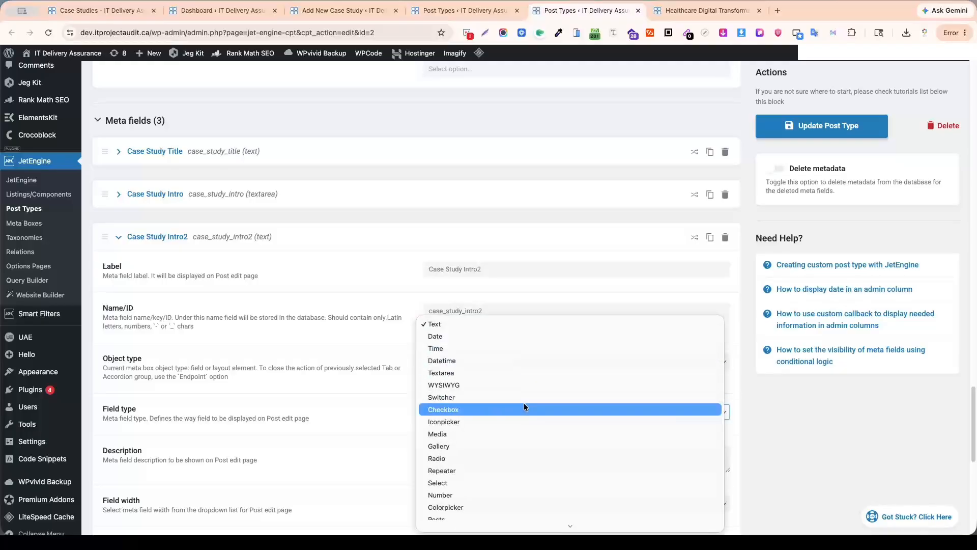
pyautogui.click(498, 385)
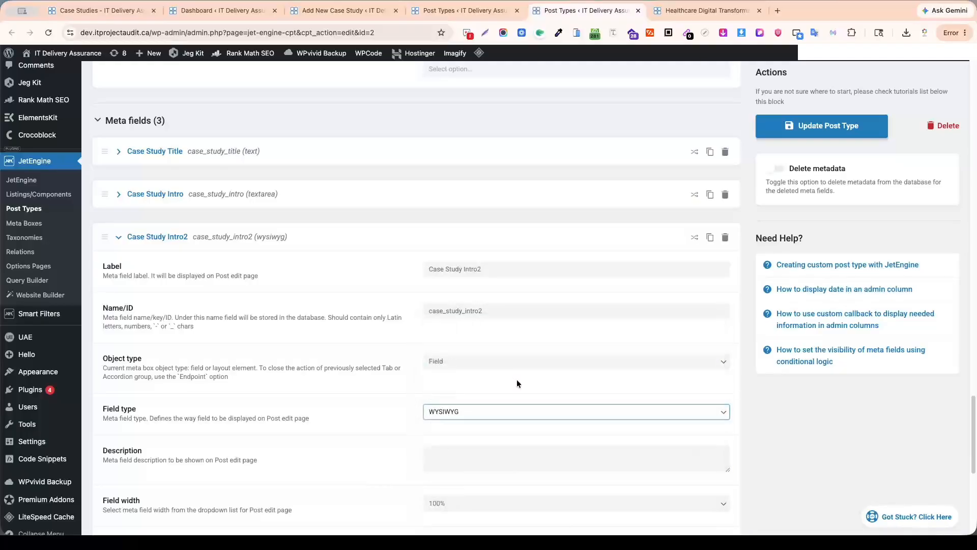
pyautogui.click(825, 126)
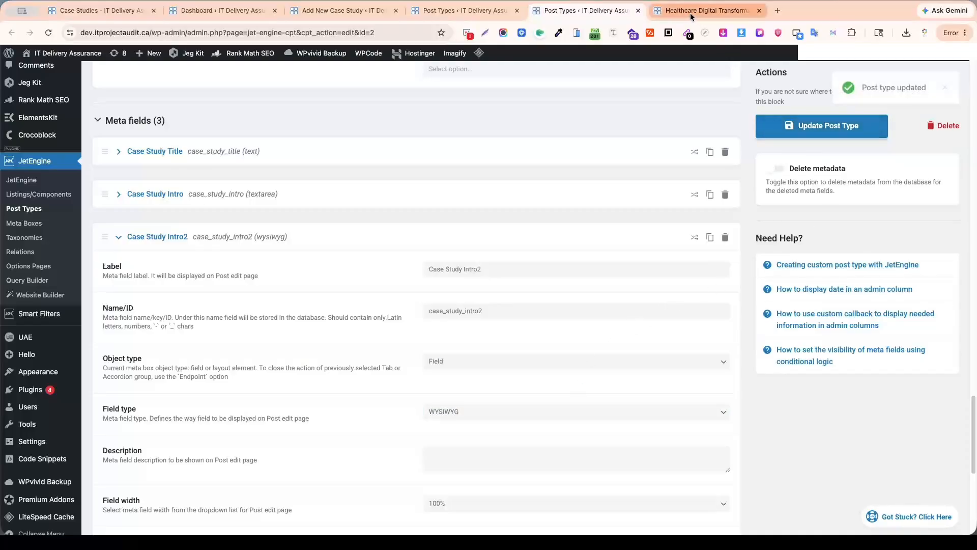
# Reload the Add New Case Study page and examine its title, intro and WYSIWYG meta fields.
pyautogui.click(461, 11)
pyautogui.click(328, 11)
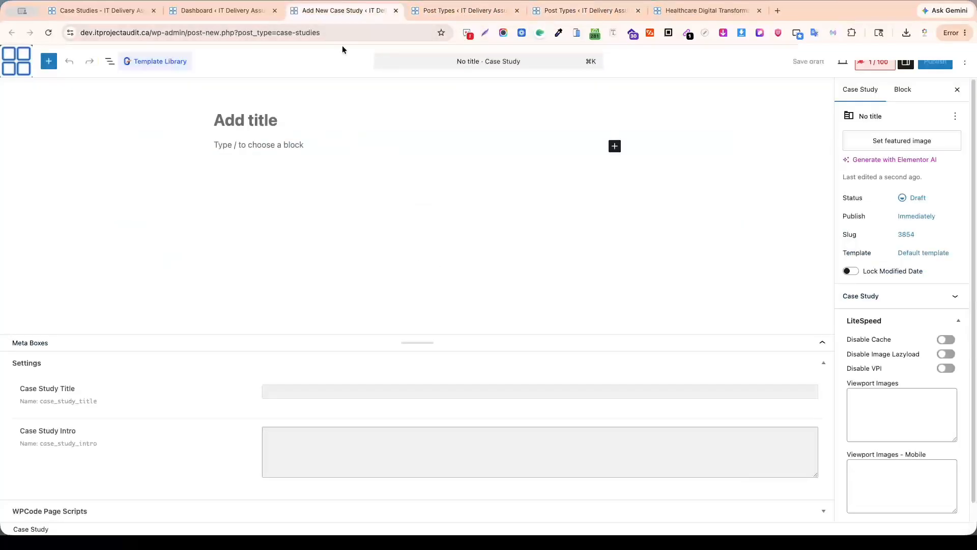
pyautogui.press('super+r')
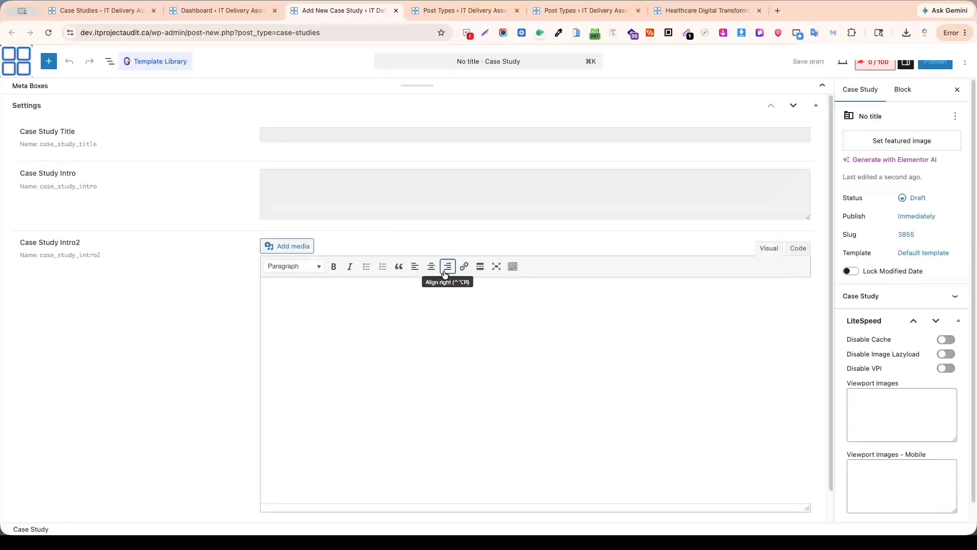
pyautogui.click(293, 134)
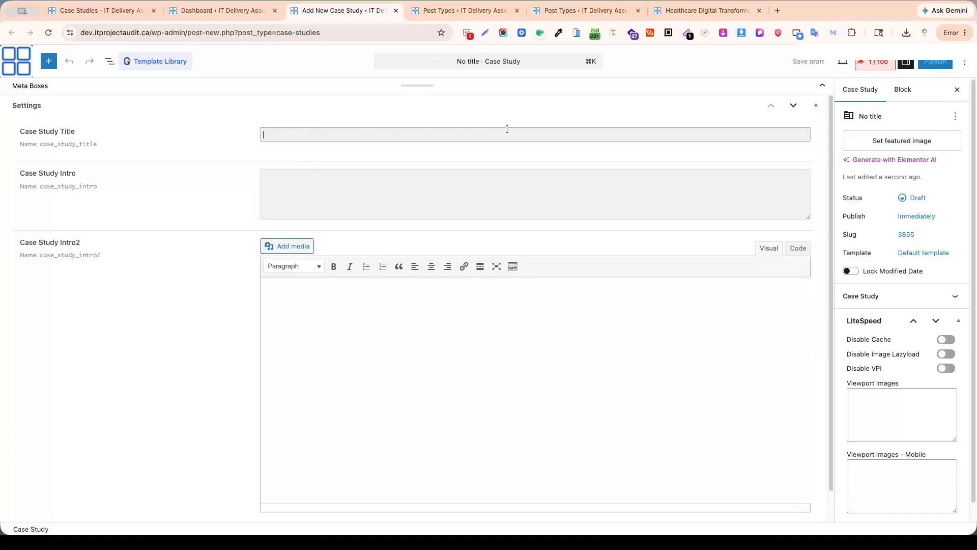
# Shrink the Case Study Intro text area to about one line, then enlarge it again.
pyautogui.click(304, 176)
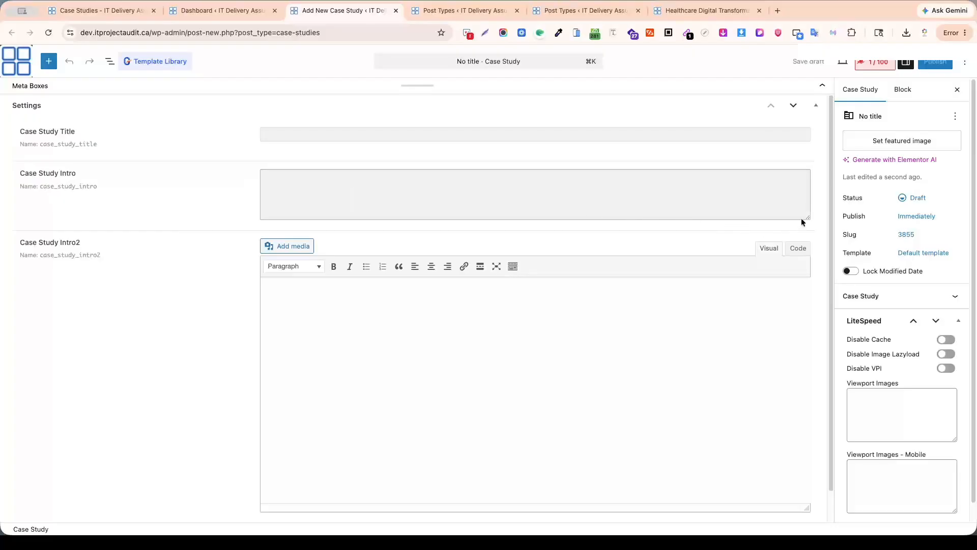
pyautogui.moveTo(806, 217); pyautogui.dragTo(790, 170)
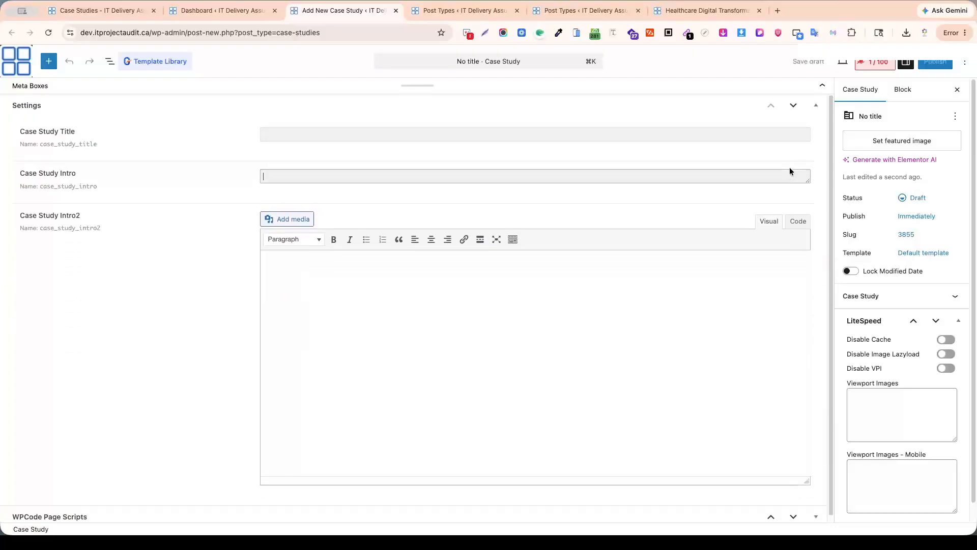
pyautogui.click(799, 137)
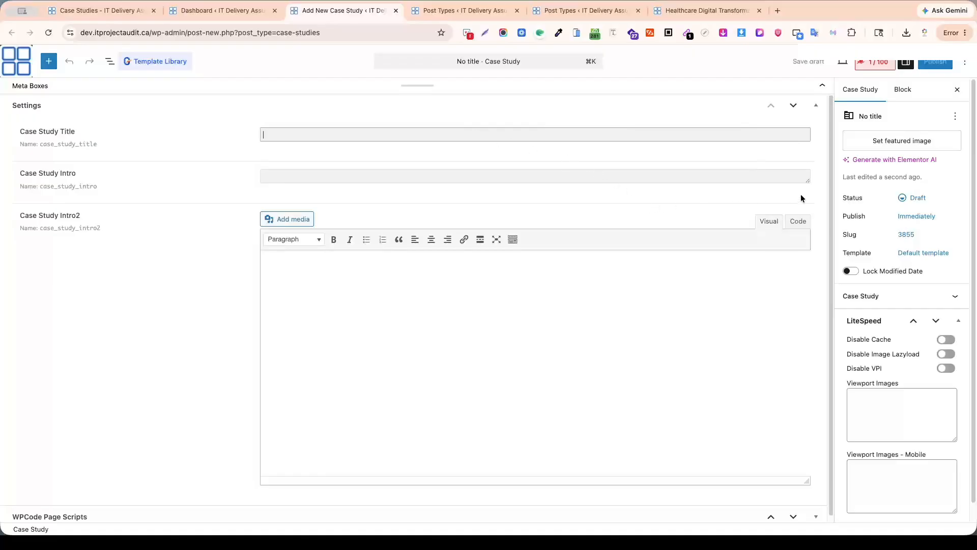
pyautogui.moveTo(807, 182); pyautogui.dragTo(802, 230)
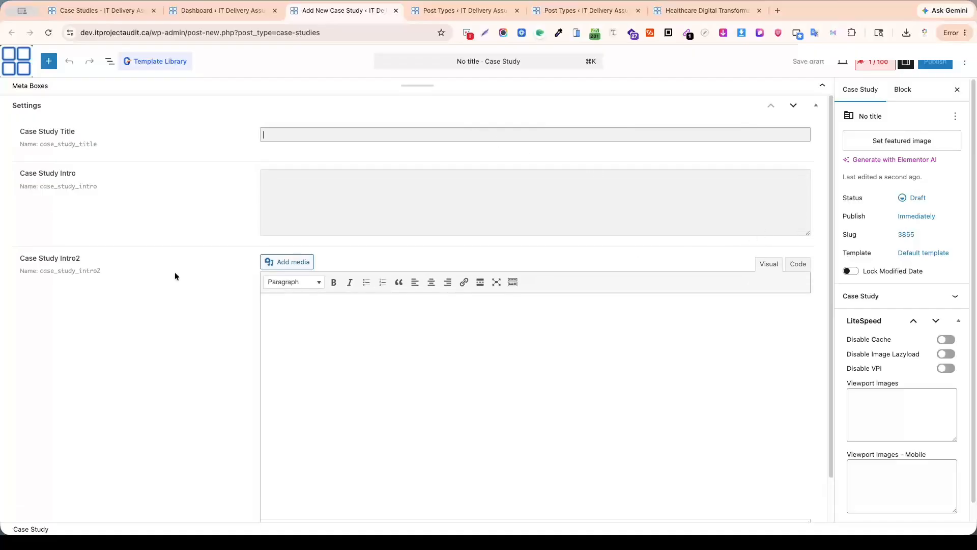
# Expand the Case Study Intro2 editor's formatting toolbar, check its Code view, and return it to Visual view.
pyautogui.scroll(-2, 519, 421)
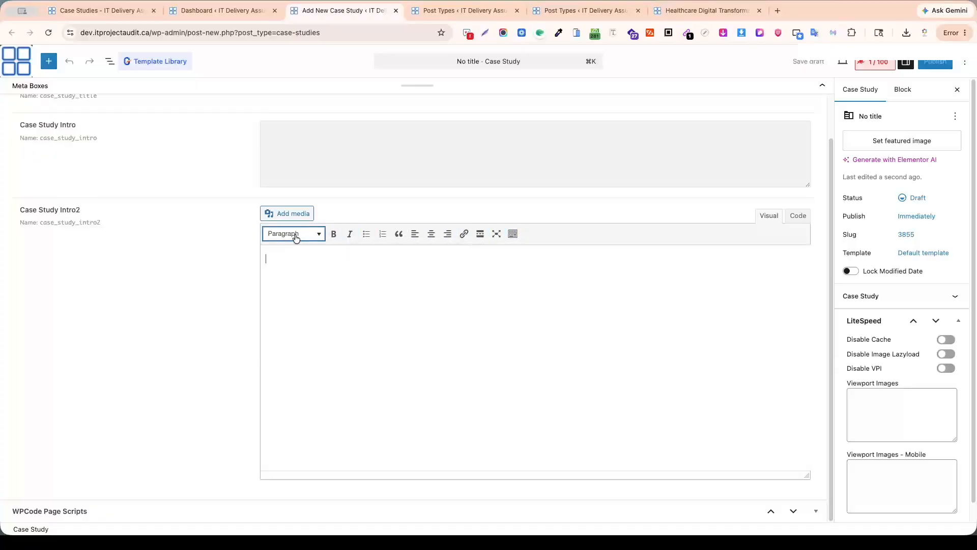
pyautogui.click(512, 235)
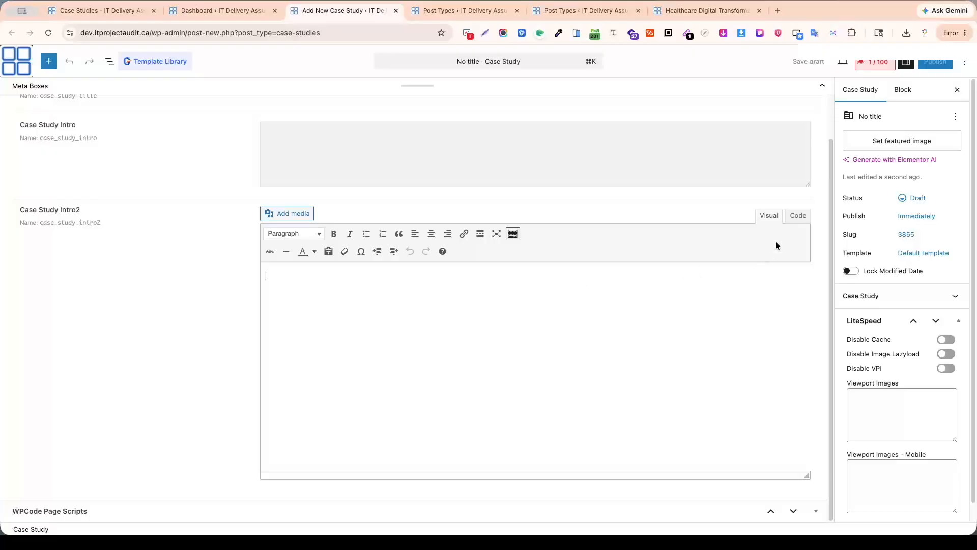
pyautogui.click(801, 216)
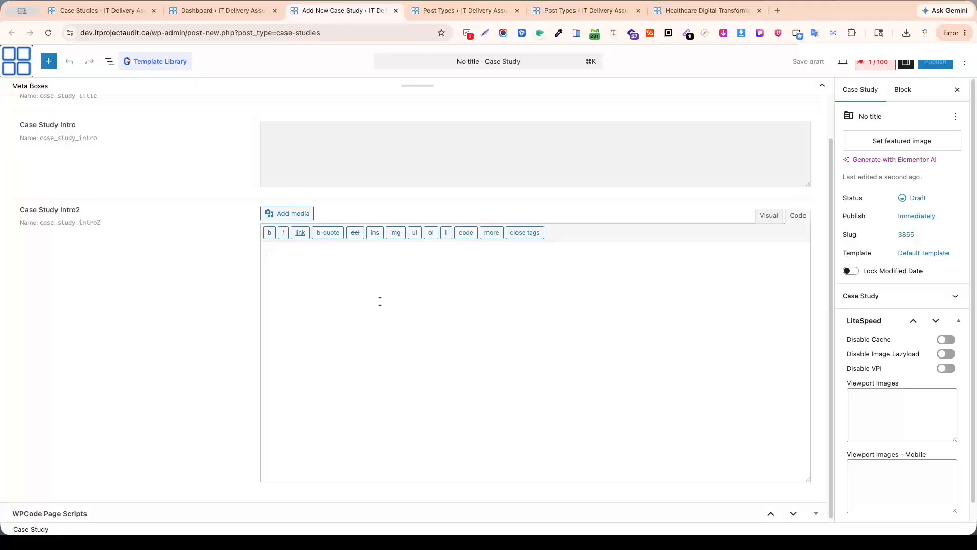
pyautogui.click(765, 218)
pyautogui.scroll(2, 526, 308)
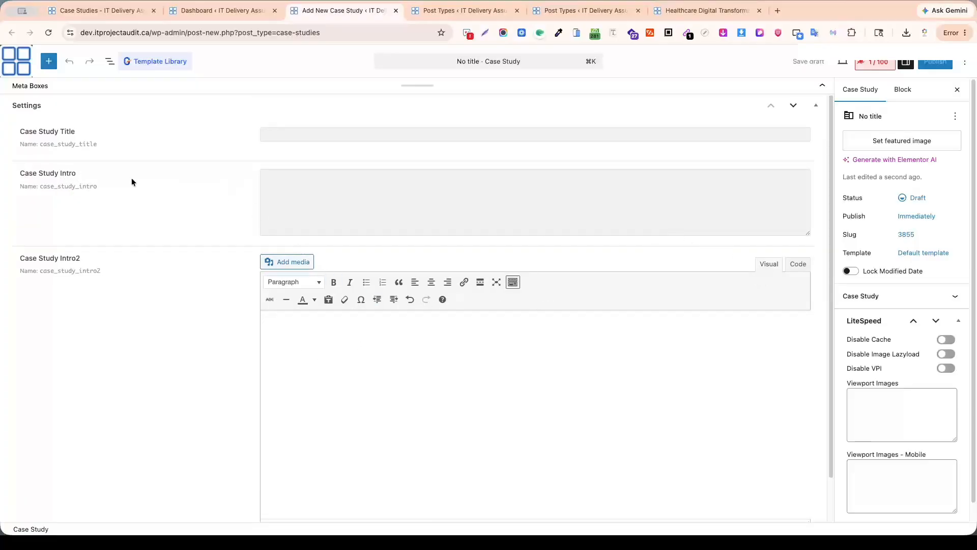
pyautogui.click(620, 202)
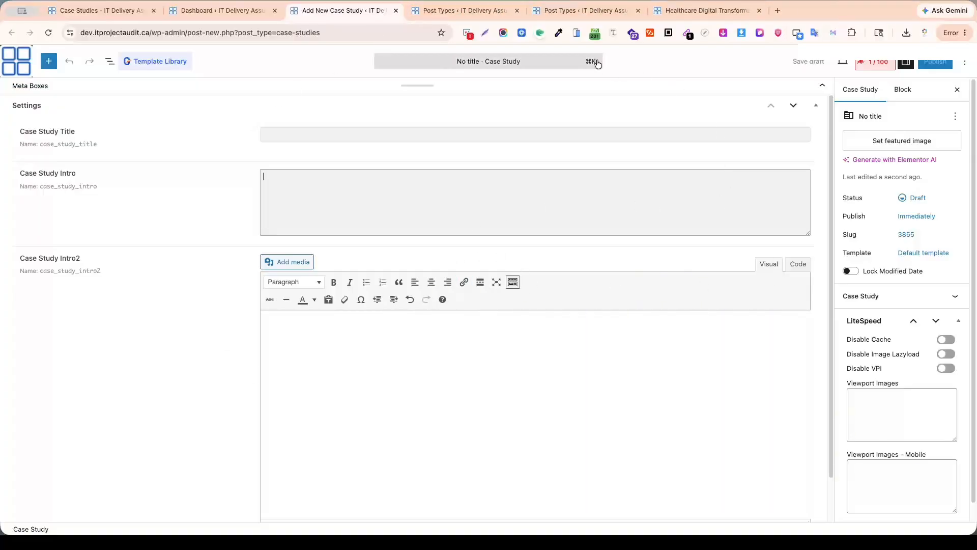
# Return to the Case Studies post type editor and delete the Case Study Intro2 meta field.
pyautogui.click(699, 10)
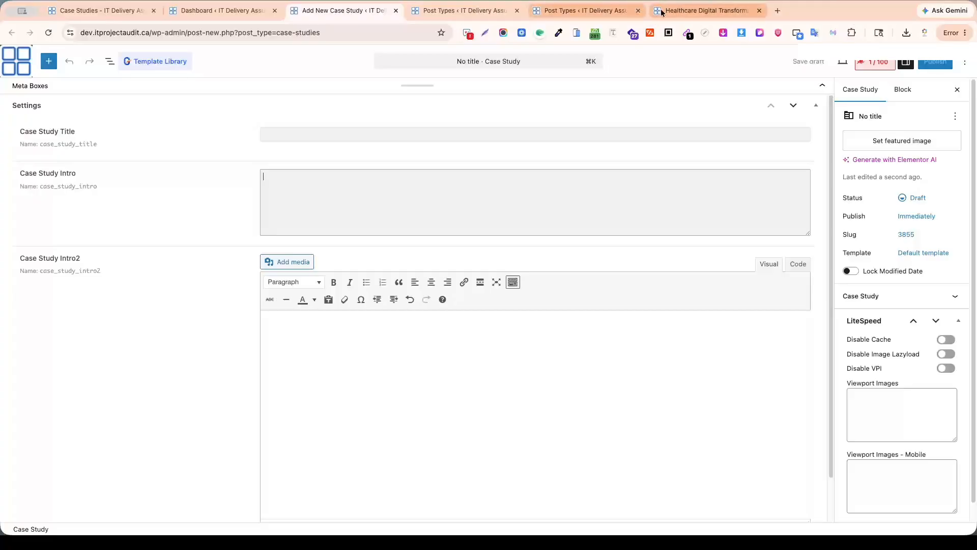
pyautogui.click(573, 11)
pyautogui.scroll(-7, 427, 311)
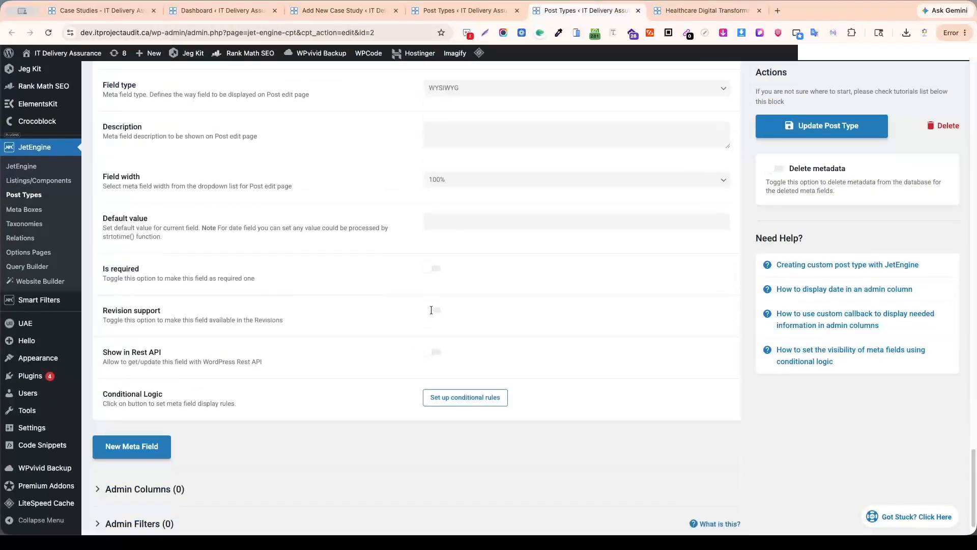
pyautogui.scroll(9, 433, 309)
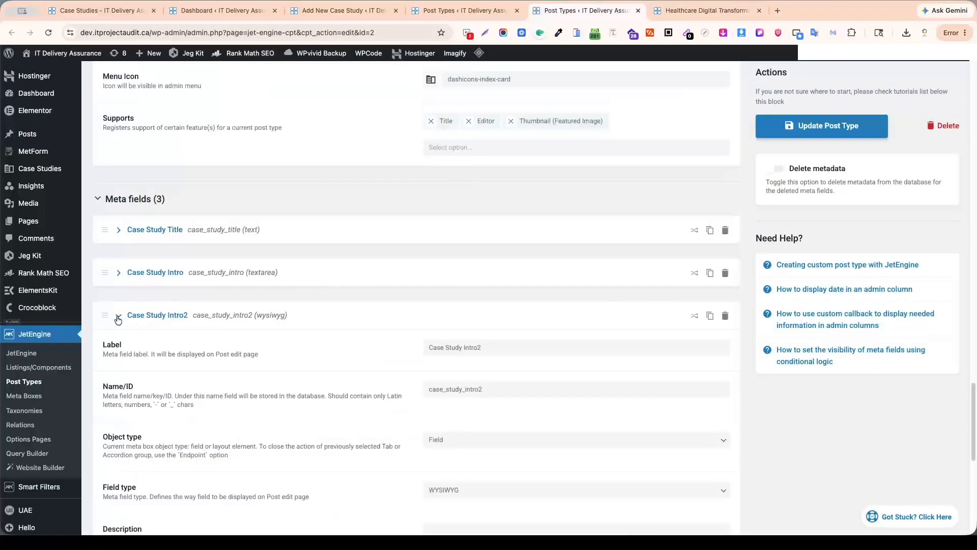
pyautogui.click(120, 320)
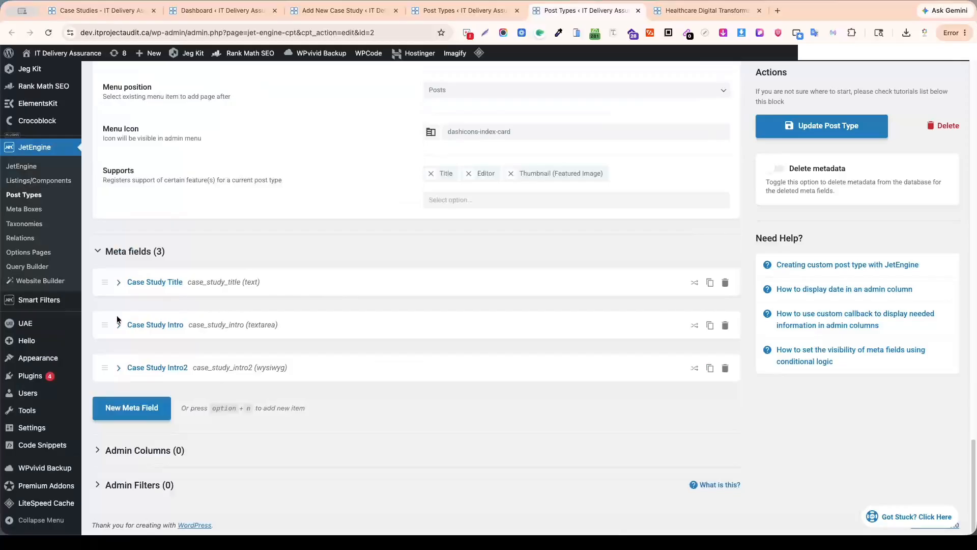
pyautogui.click(723, 371)
pyautogui.click(719, 352)
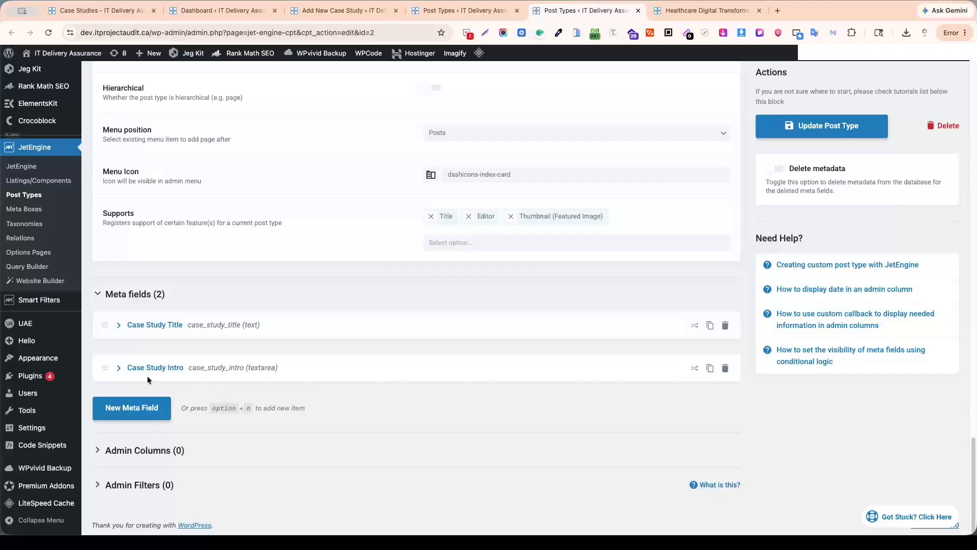
# Change the Case Study Intro meta field's type to WYSIWYG, accept the settings reset, and update the post type.
pyautogui.click(118, 367)
pyautogui.scroll(-2, 118, 367)
pyautogui.scroll(-2, 407, 365)
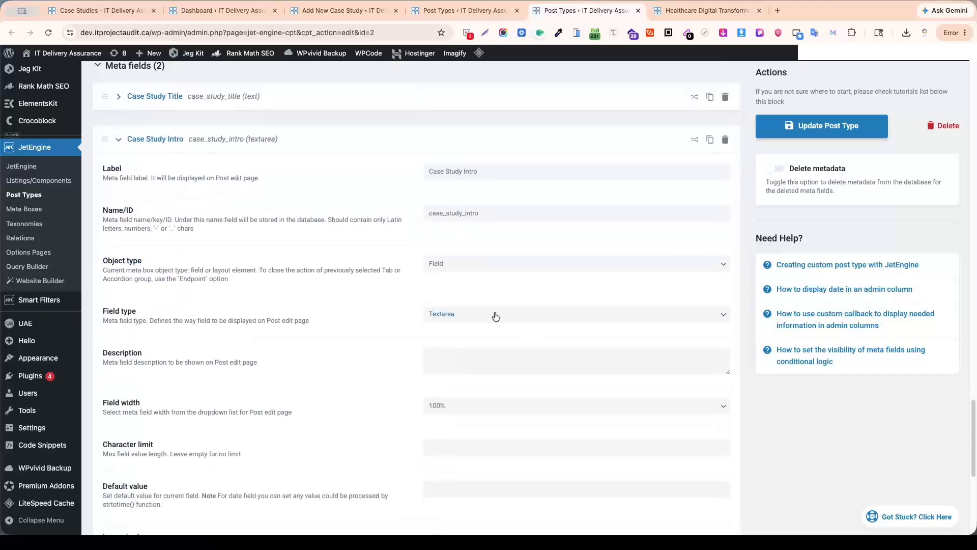
pyautogui.click(543, 315)
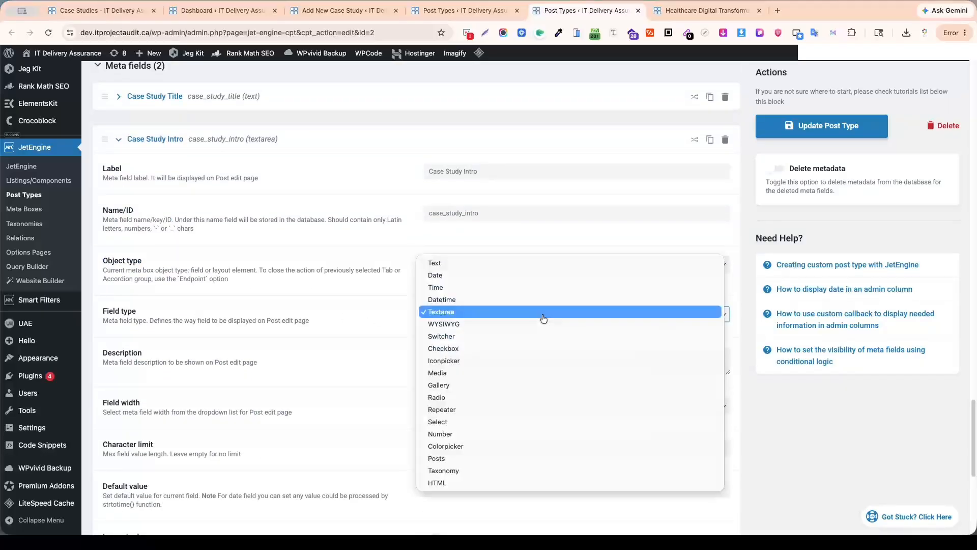
pyautogui.click(473, 324)
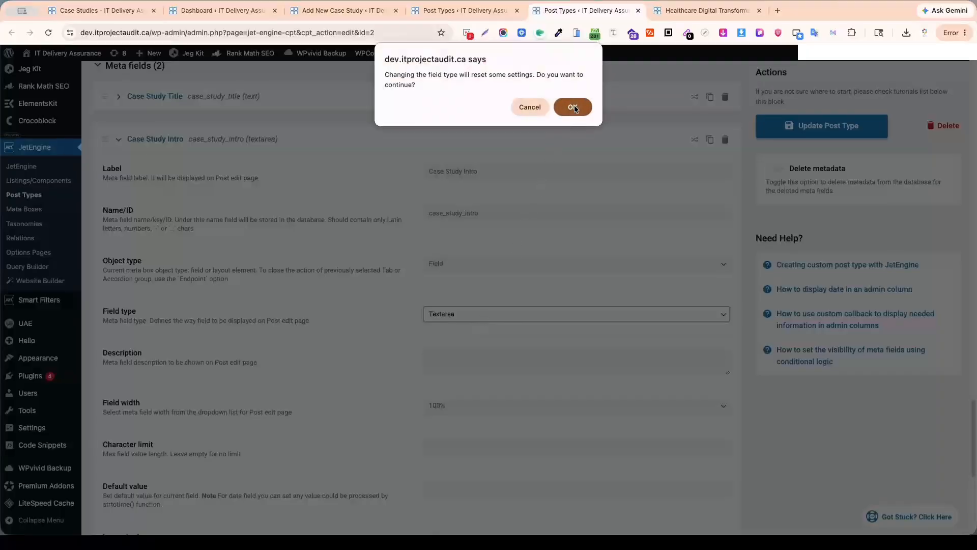
pyautogui.click(573, 106)
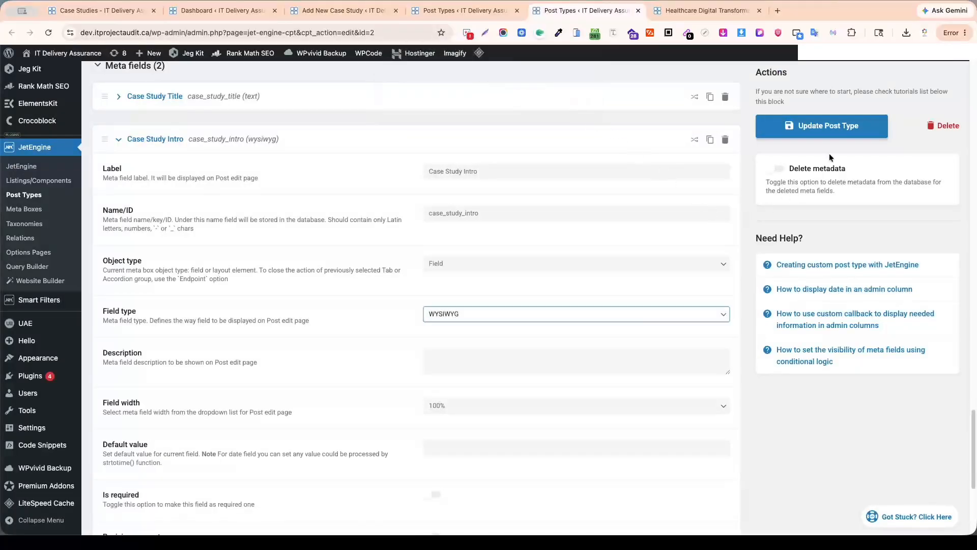
pyautogui.click(819, 126)
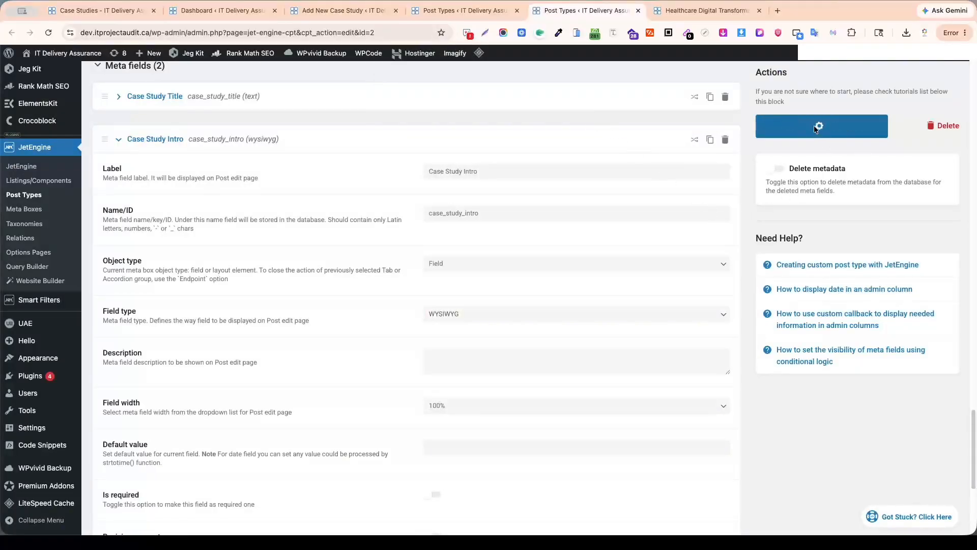
pyautogui.click(120, 140)
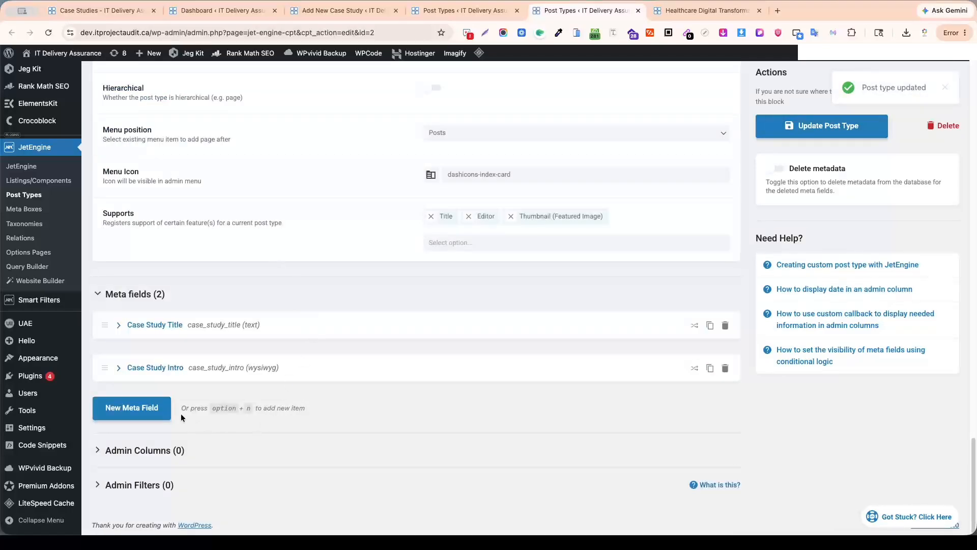
# Add a third meta field labelled "Case Study Section Image" with Name/ID case_study_section_image, consulting the Healthcare Digital Transformation Recovery page.
pyautogui.click(126, 411)
pyautogui.scroll(-3, 312, 410)
pyautogui.click(447, 307)
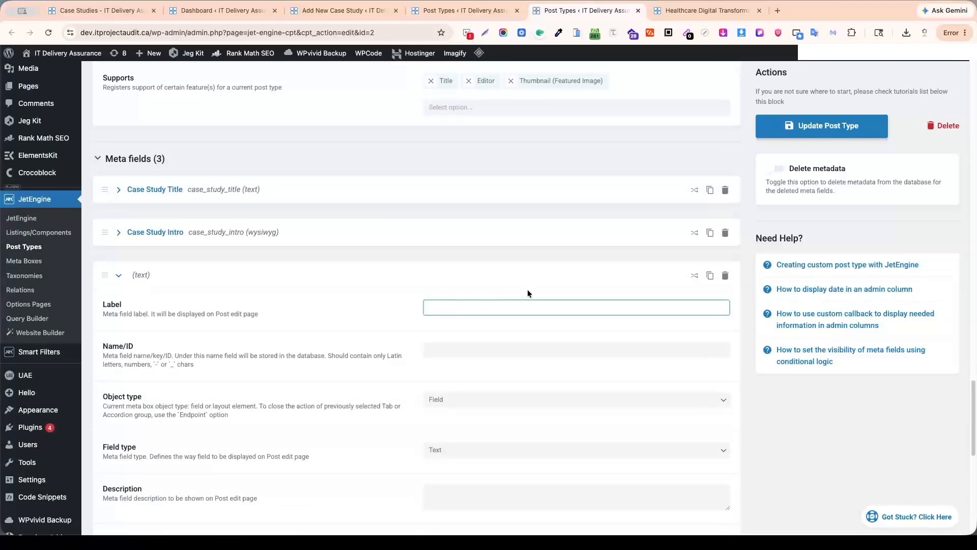
pyautogui.hotkey('ctrl', 'Tab')
pyautogui.scroll(-15, 456, 320)
pyautogui.scroll(-10, 463, 323)
pyautogui.scroll(20, 465, 326)
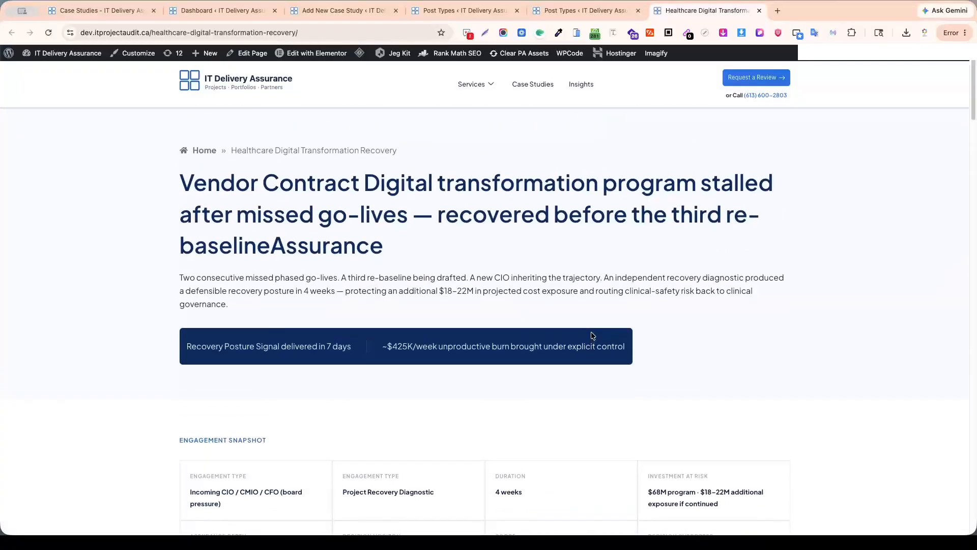
pyautogui.click(563, 11)
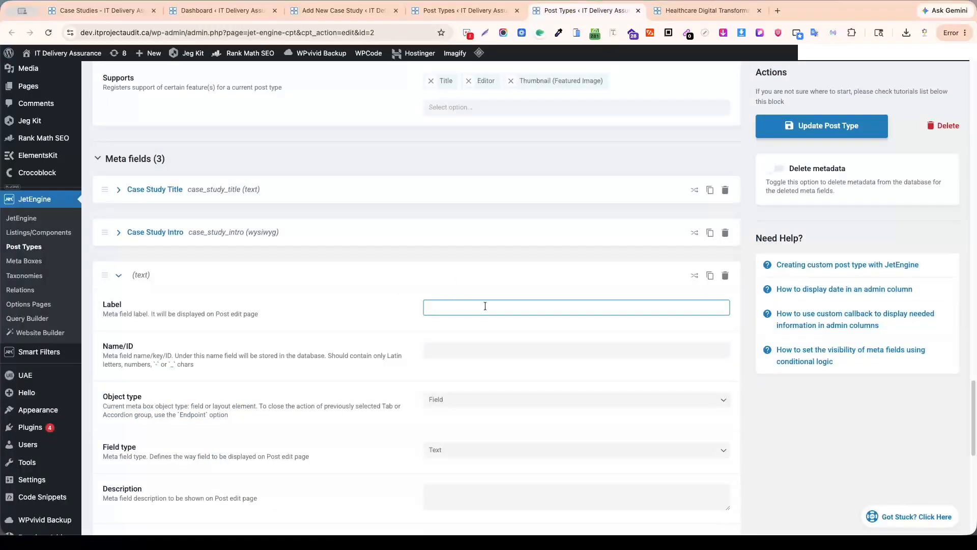
pyautogui.write('Case Study Section Image')
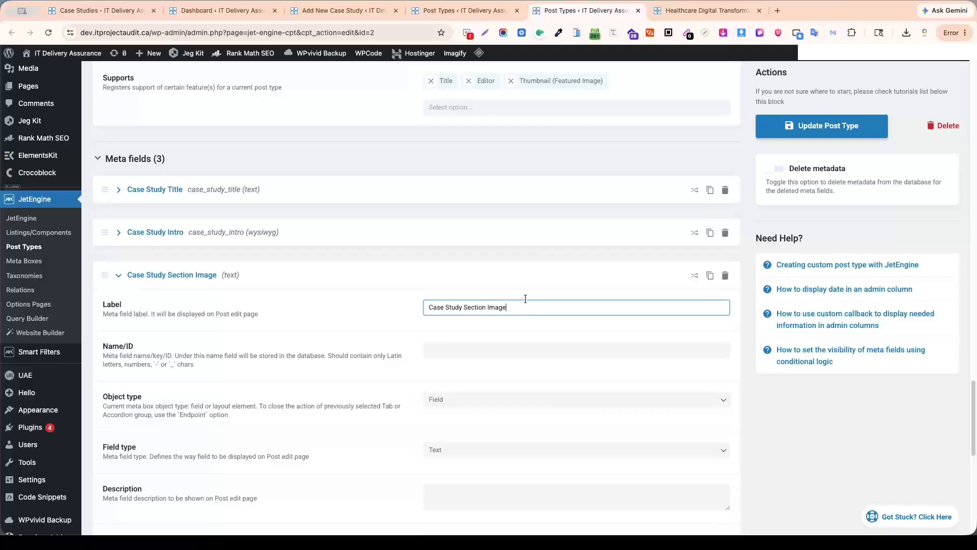
pyautogui.click(535, 349)
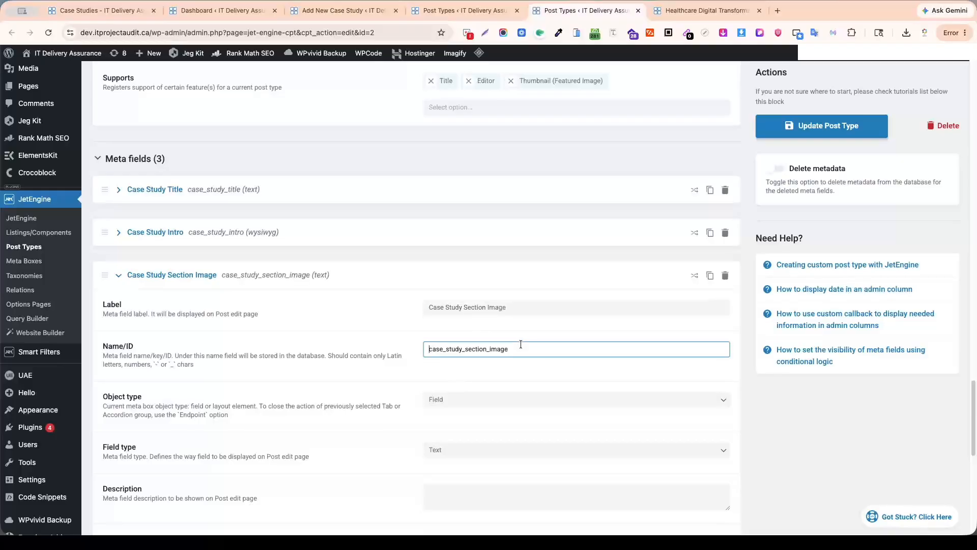
# Set the Case Study Section Image field's type to Media.
pyautogui.scroll(-2, 539, 346)
pyautogui.scroll(-3, 540, 343)
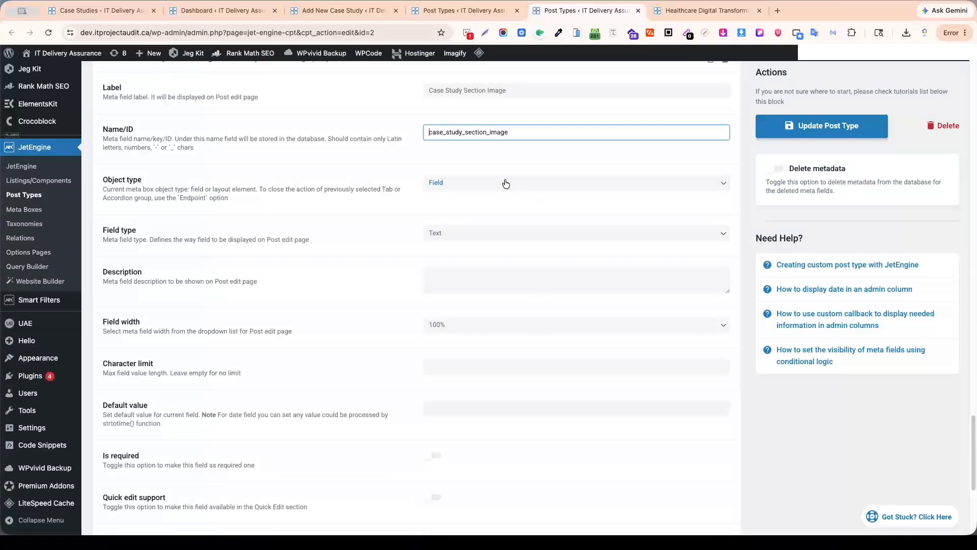
pyautogui.click(555, 234)
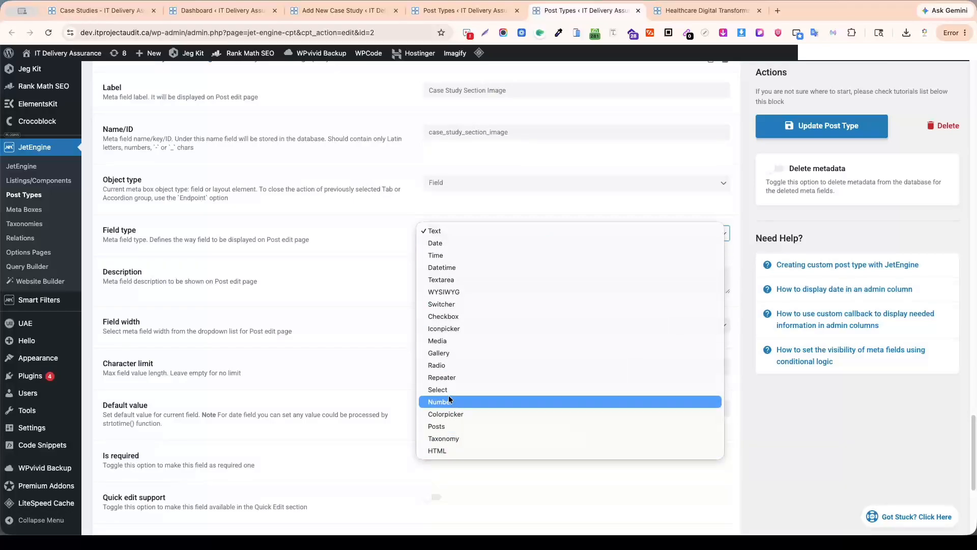
pyautogui.click(453, 340)
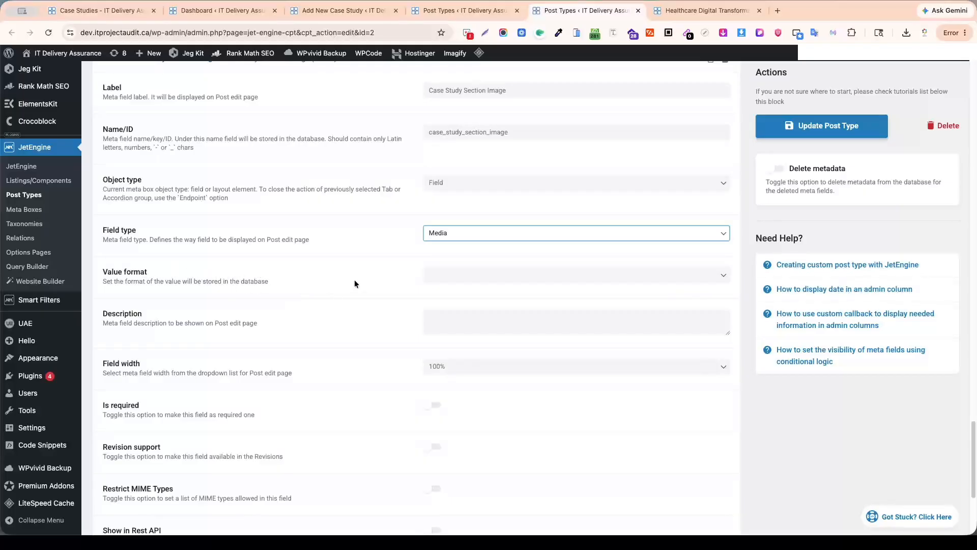
# Review the value format options for the Case Study Section Image field without choosing one.
pyautogui.click(727, 278)
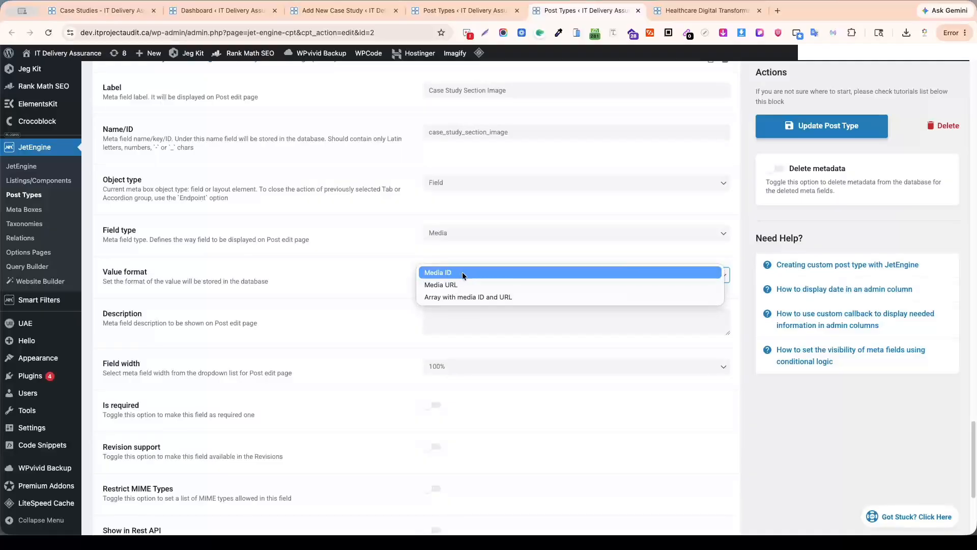
pyautogui.click(374, 273)
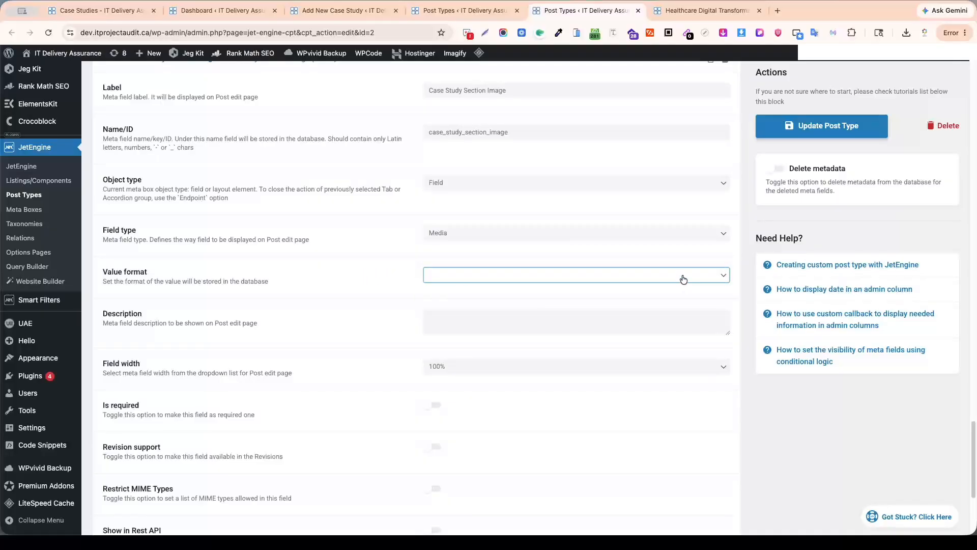
pyautogui.click(548, 275)
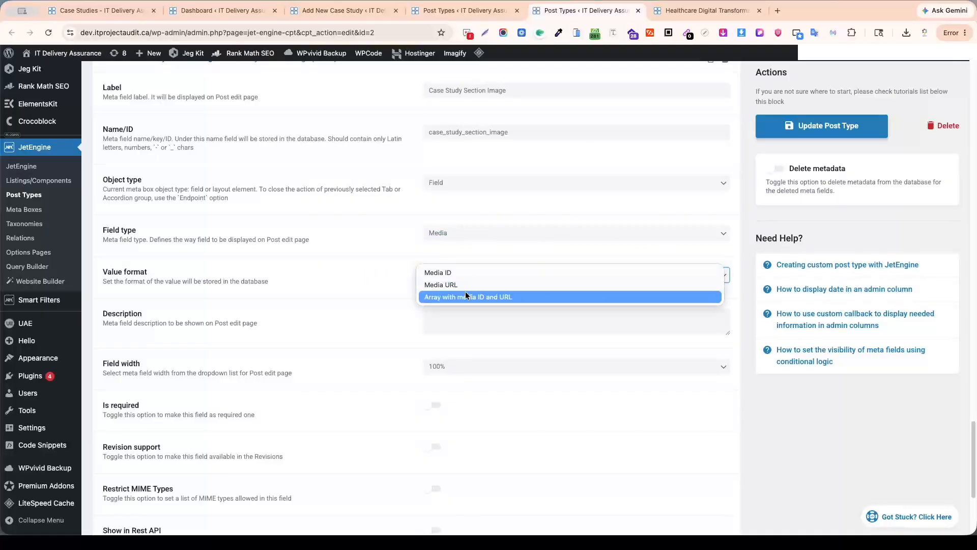
pyautogui.click(383, 257)
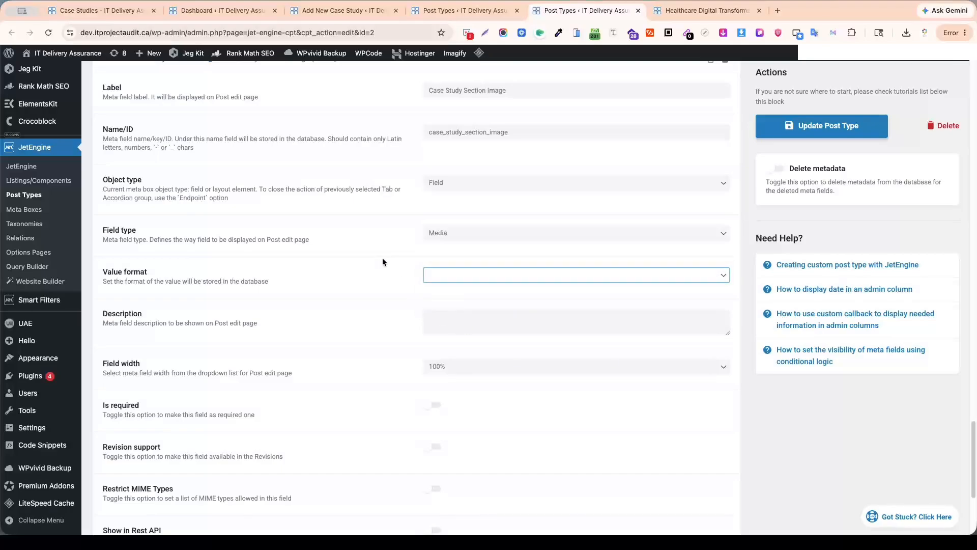
pyautogui.scroll(2, 383, 257)
pyautogui.scroll(1, 658, 279)
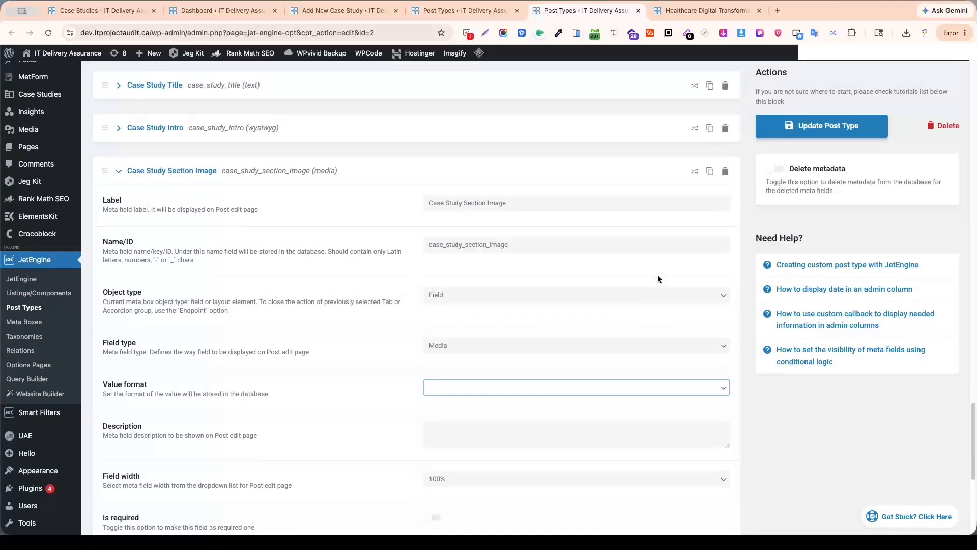
pyautogui.scroll(-1, 658, 279)
pyautogui.scroll(2, 657, 278)
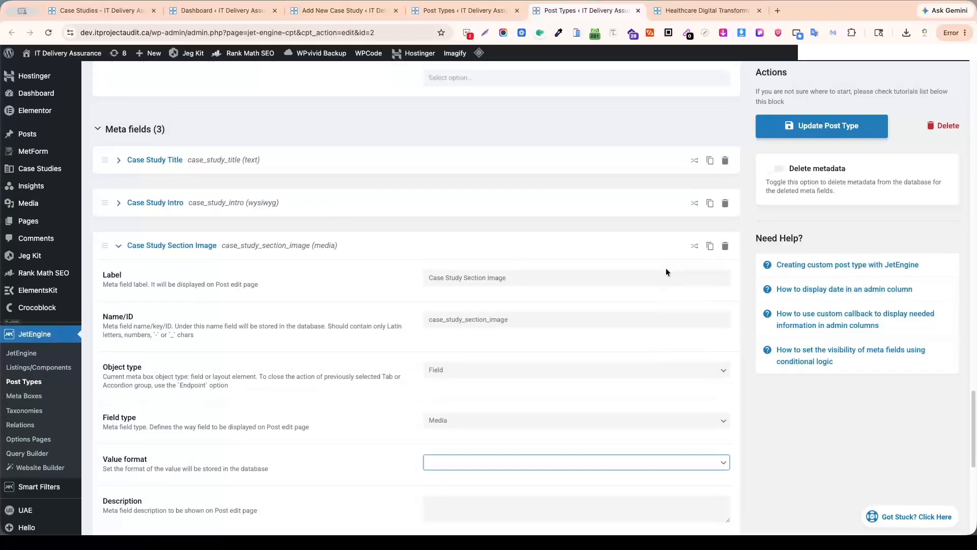
pyautogui.scroll(-2, 665, 268)
pyautogui.scroll(2, 667, 270)
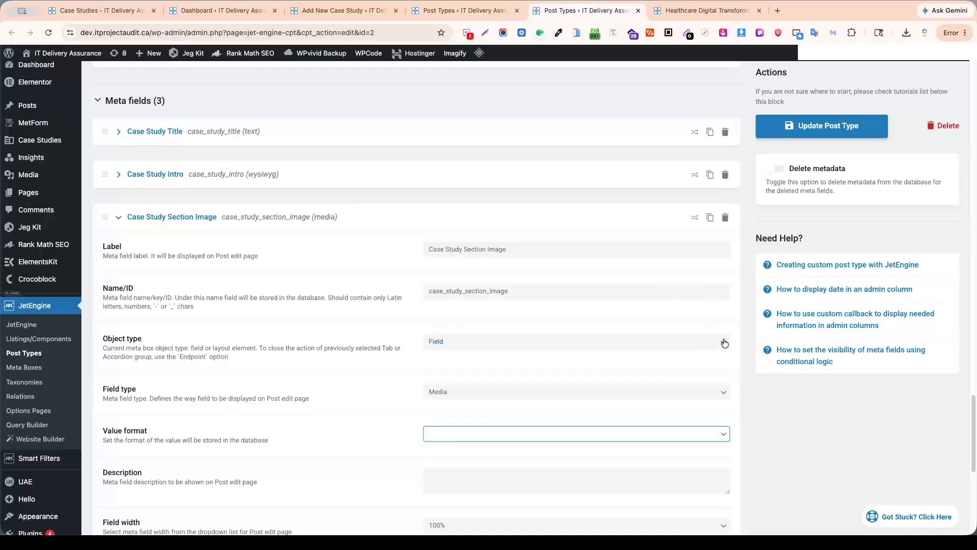
# Check the Section Image field's type options, and examine the Healthcare Digital Transformation Recovery page from its title down to Outcomes delivered.
pyautogui.click(721, 391)
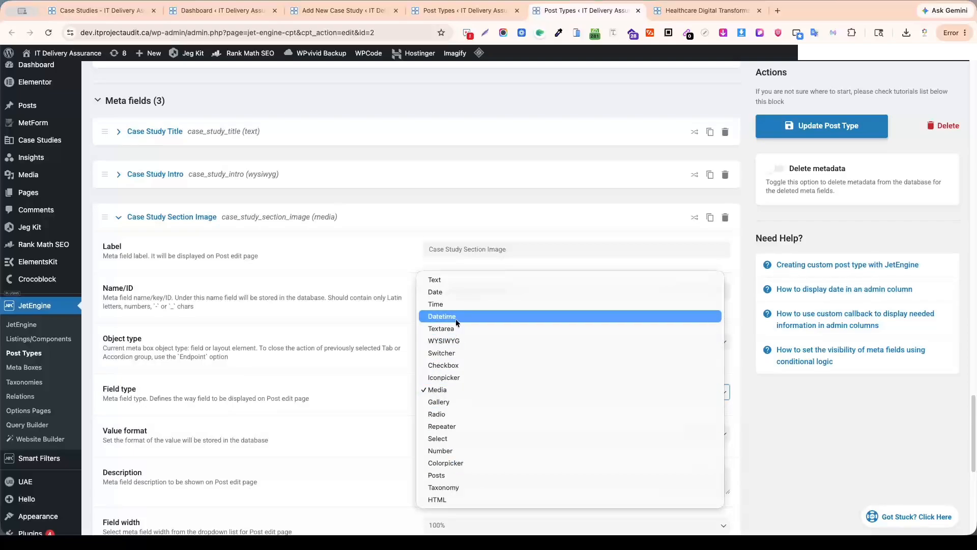
pyautogui.click(692, 11)
pyautogui.click(683, 10)
pyautogui.scroll(-3, 493, 271)
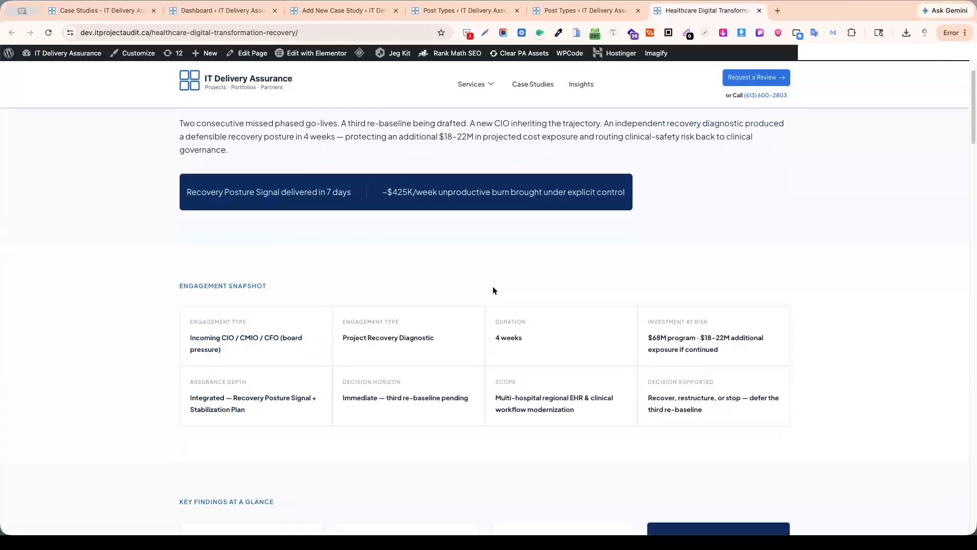
pyautogui.scroll(3, 435, 297)
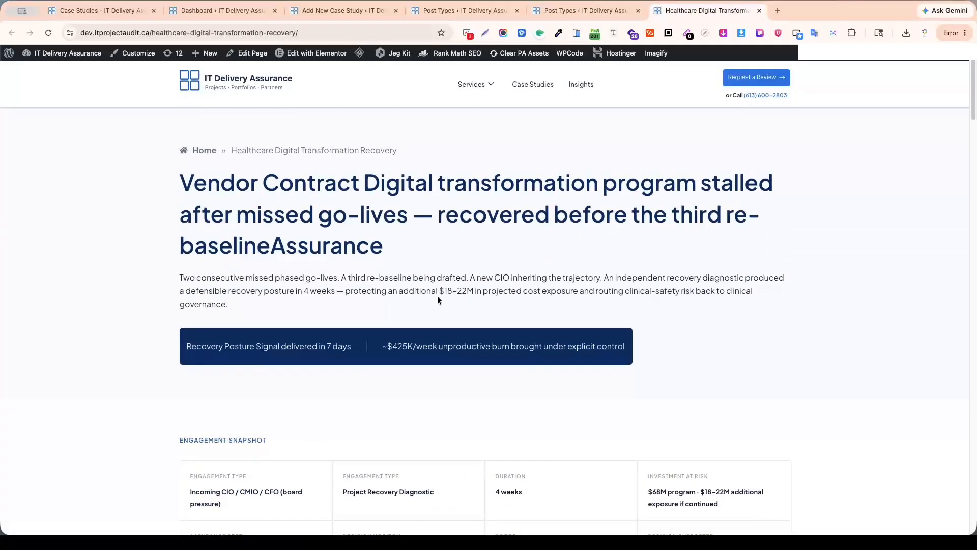
pyautogui.scroll(-1, 448, 296)
pyautogui.scroll(-6, 462, 298)
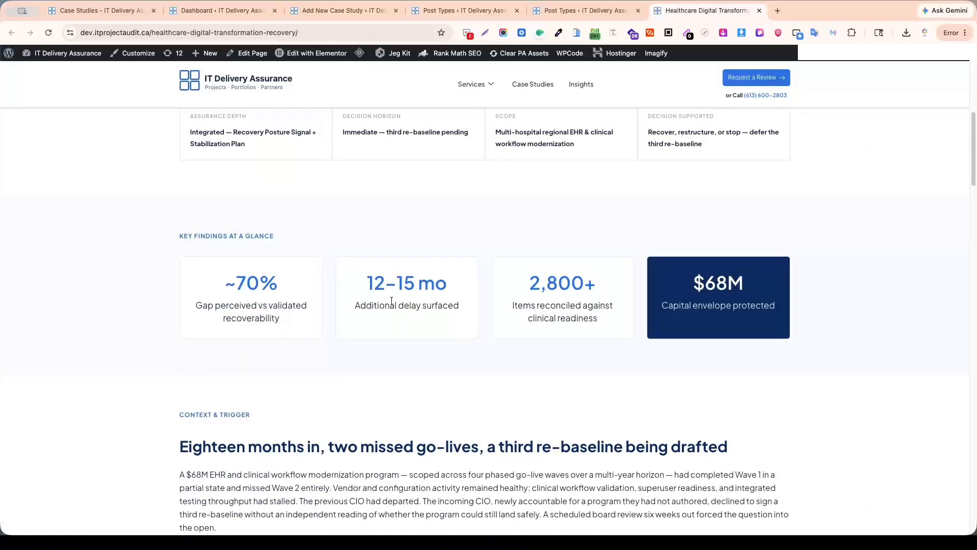
pyautogui.scroll(-2, 393, 304)
pyautogui.scroll(-8, 393, 305)
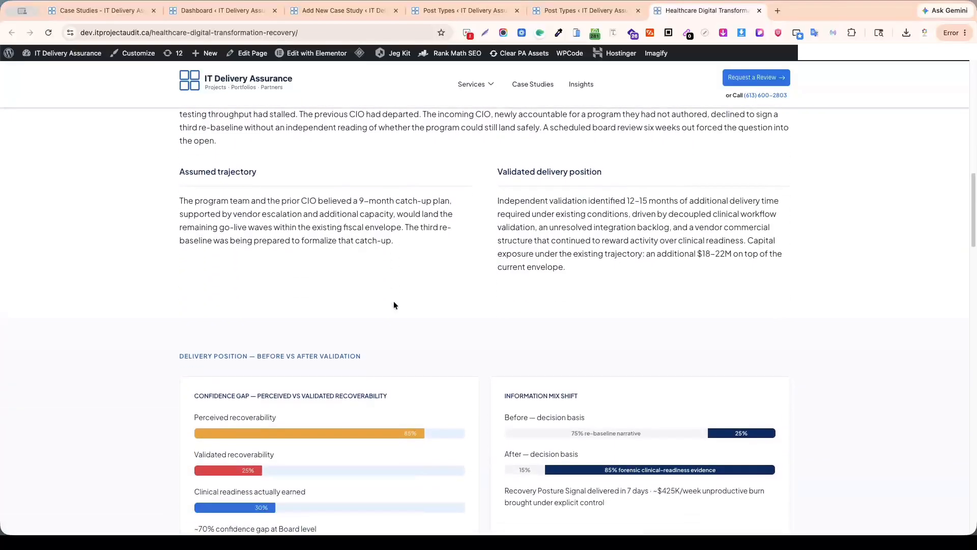
pyautogui.scroll(-10, 394, 304)
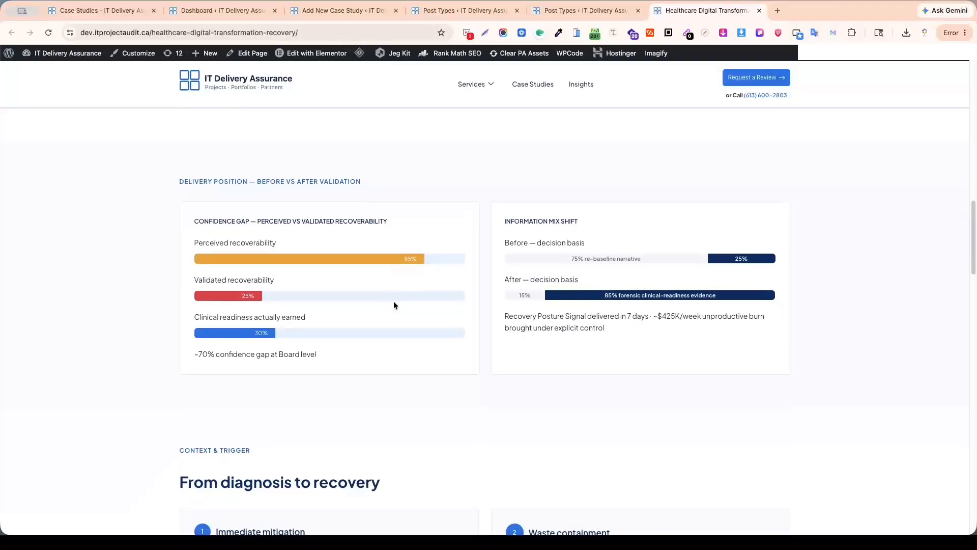
pyautogui.scroll(-3, 393, 300)
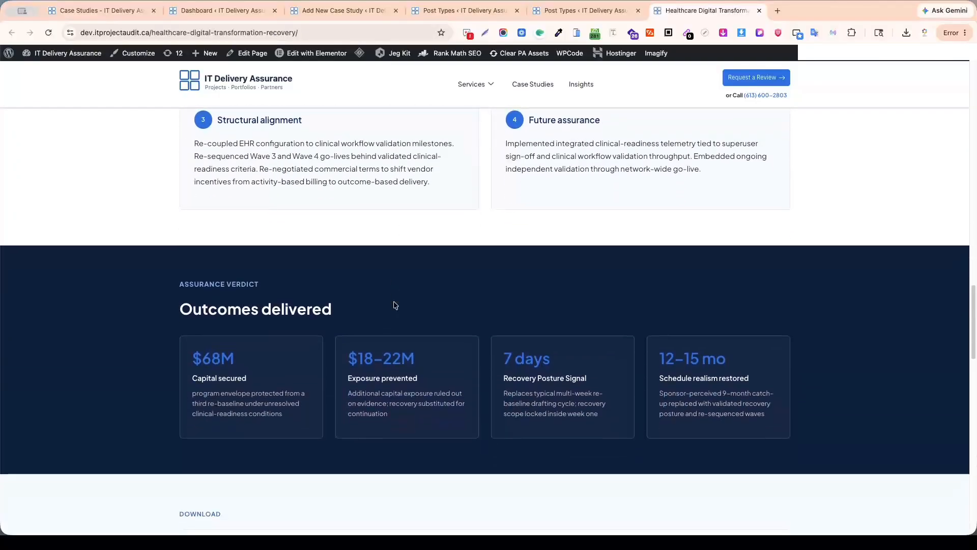
pyautogui.scroll(15, 393, 301)
pyautogui.scroll(7, 393, 301)
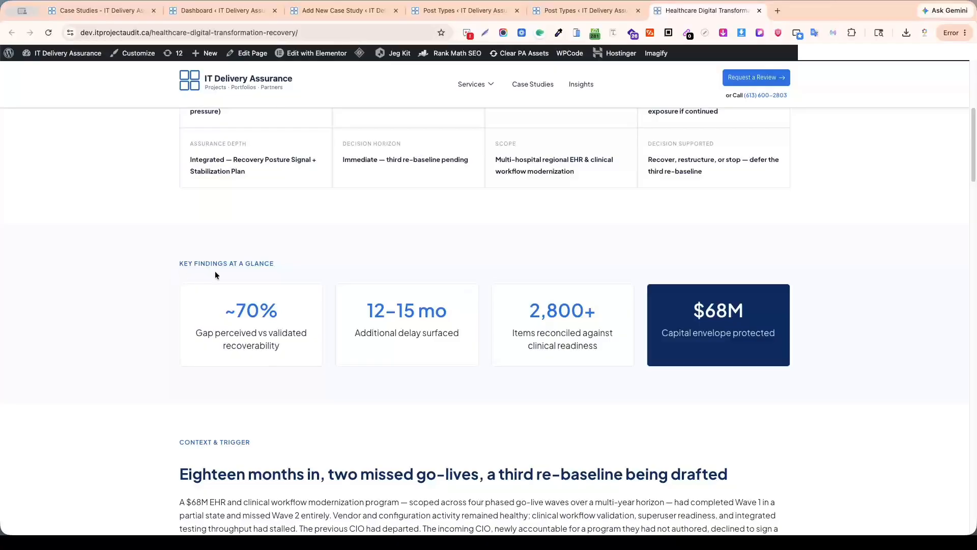
pyautogui.scroll(8, 221, 286)
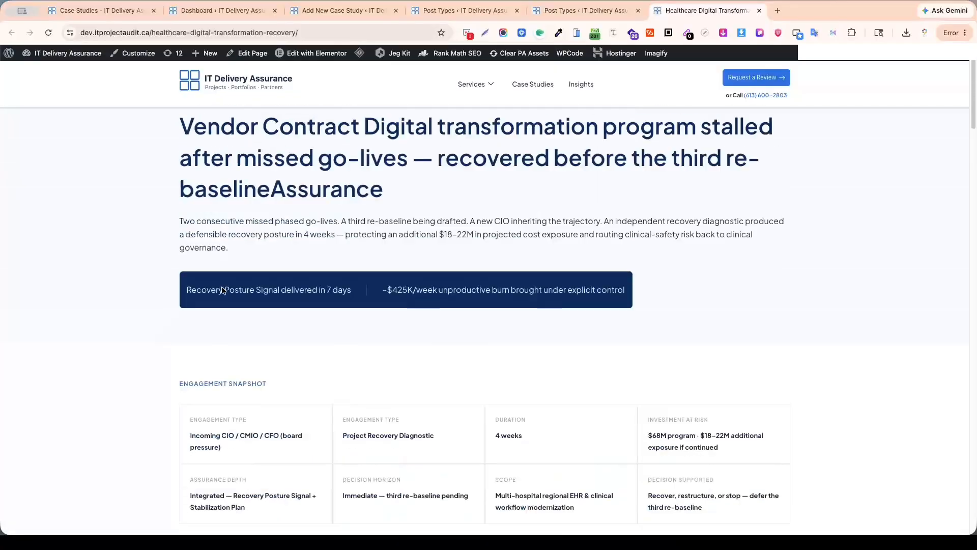
pyautogui.scroll(1, 223, 288)
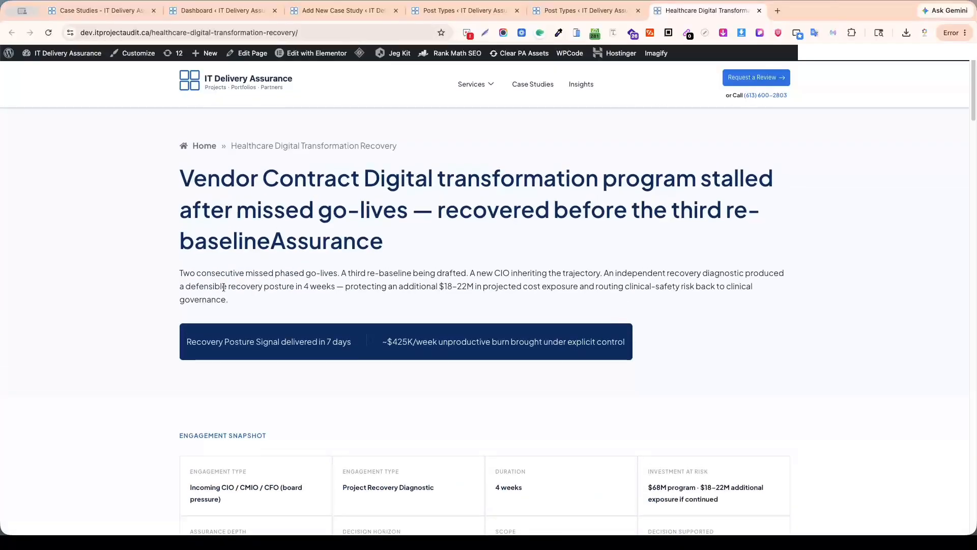
pyautogui.scroll(-2, 255, 280)
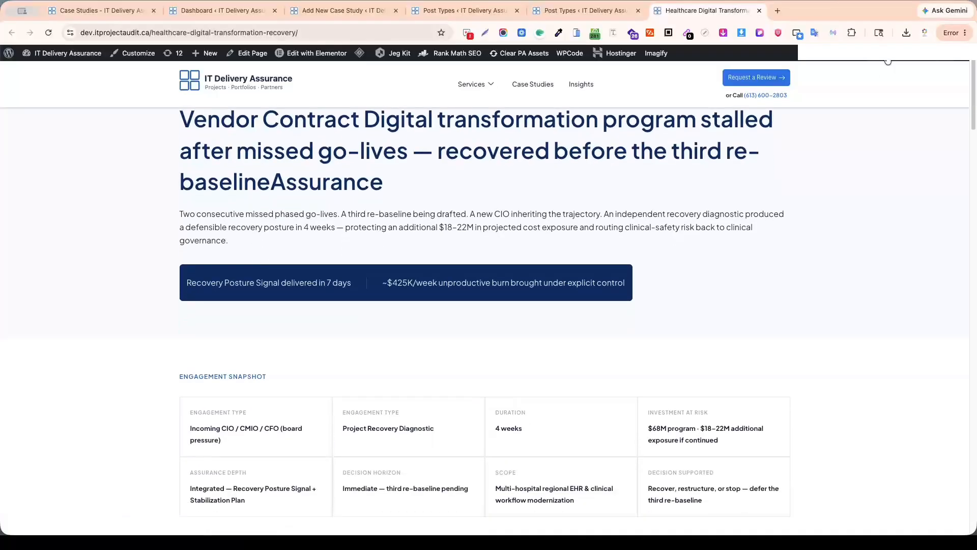
# Review the Field type options for the Case Study Section Image field and the Case Studies post type's meta field list.
pyautogui.click(580, 10)
pyautogui.scroll(-1, 529, 305)
pyautogui.click(542, 278)
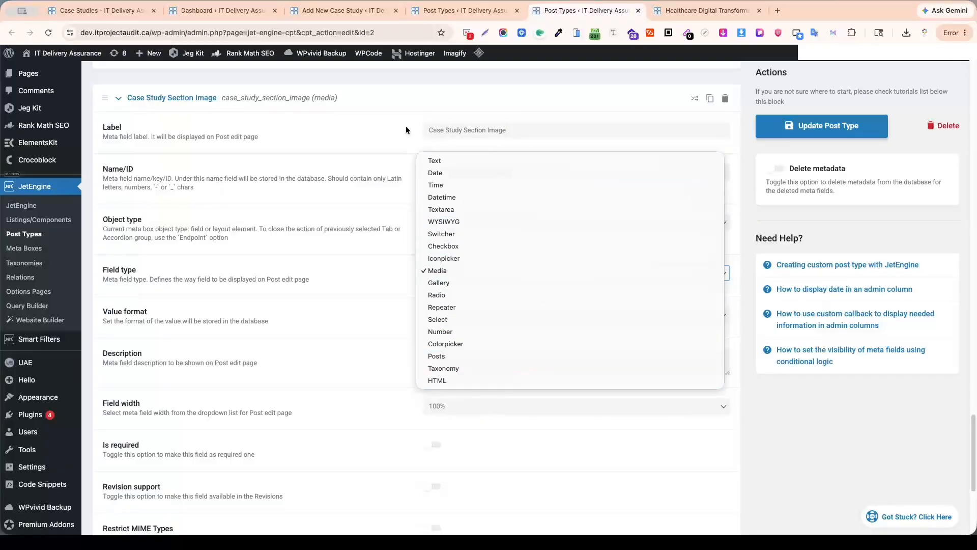
pyautogui.click(374, 130)
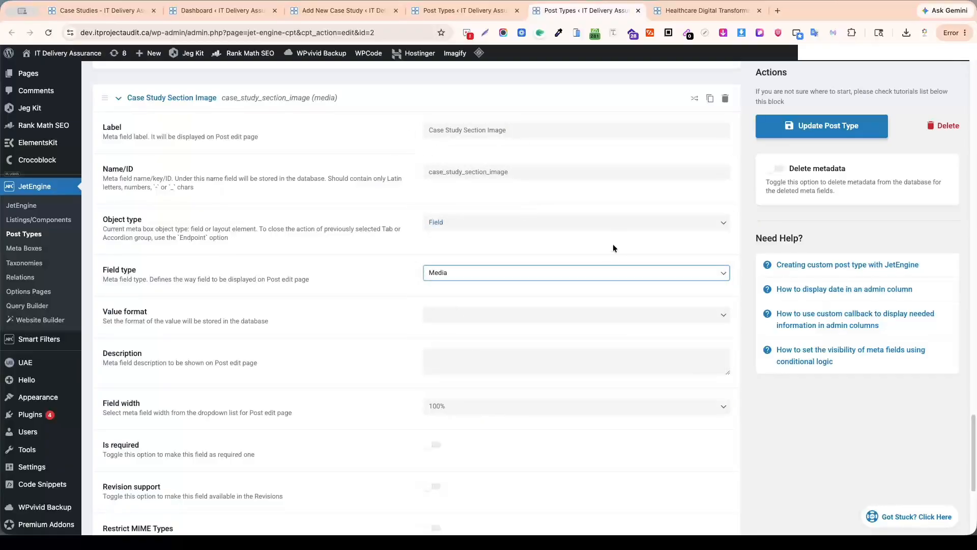
pyautogui.scroll(10, 529, 272)
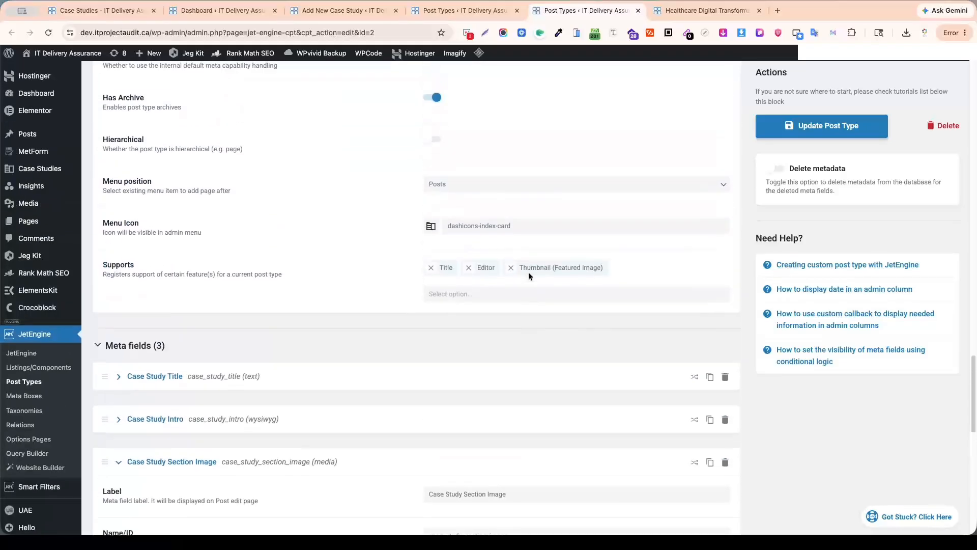
pyautogui.scroll(-9, 534, 279)
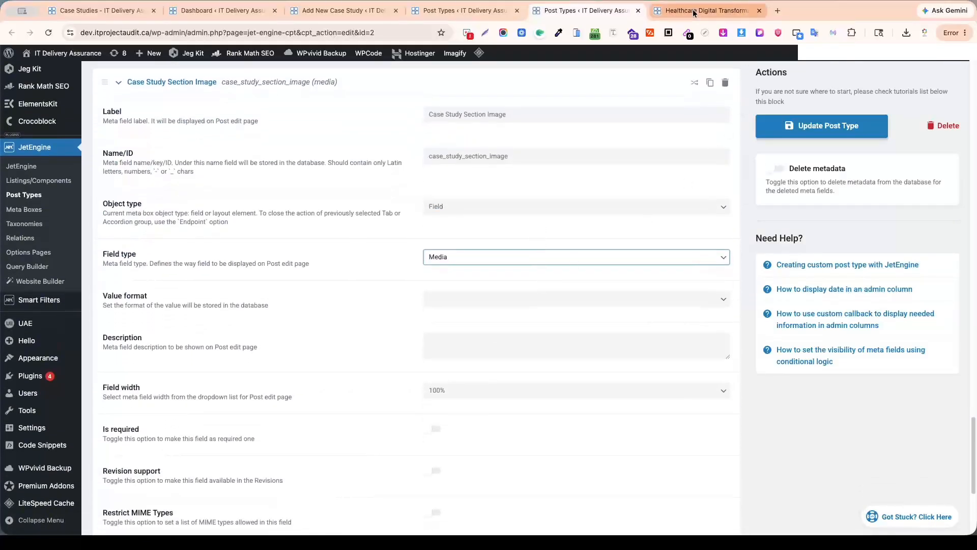
# Examine the intro paragraph, both dark banner statements and the Engagement Snapshot heading on the Healthcare Digital Transformation Recovery page.
pyautogui.click(708, 10)
pyautogui.scroll(-2, 546, 231)
pyautogui.moveTo(180, 164); pyautogui.dragTo(360, 163)
pyautogui.moveTo(221, 232); pyautogui.dragTo(454, 230)
pyautogui.click(723, 222)
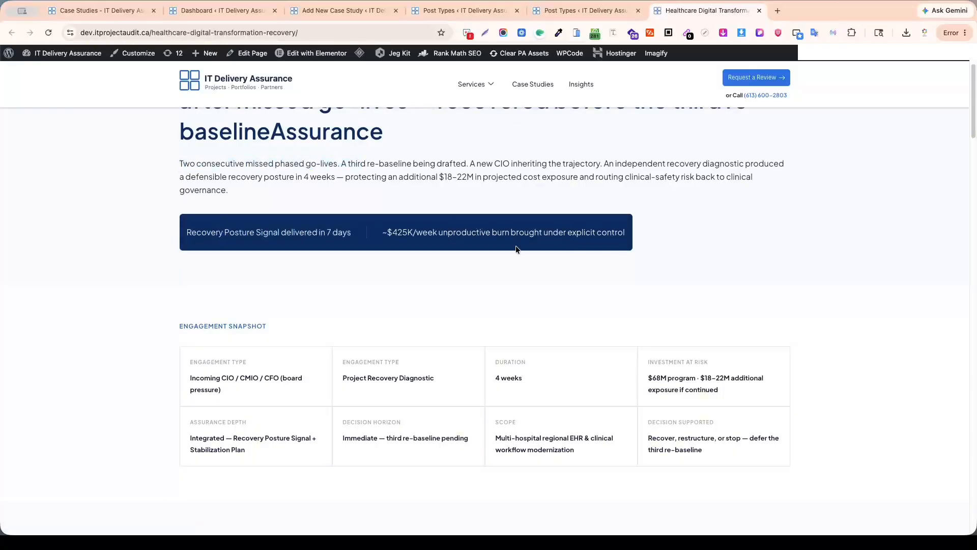
pyautogui.moveTo(383, 232); pyautogui.dragTo(480, 232)
pyautogui.scroll(-2, 700, 242)
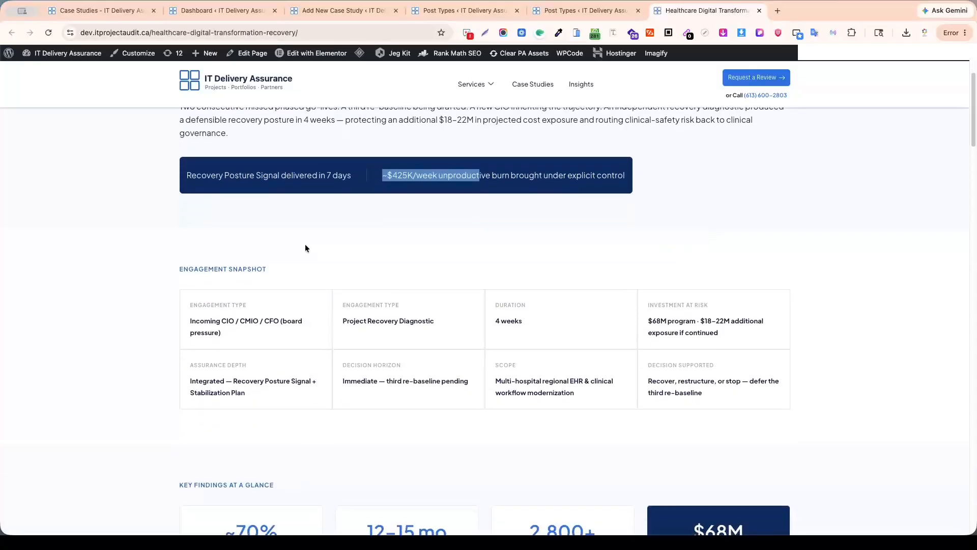
pyautogui.moveTo(176, 268); pyautogui.dragTo(297, 273)
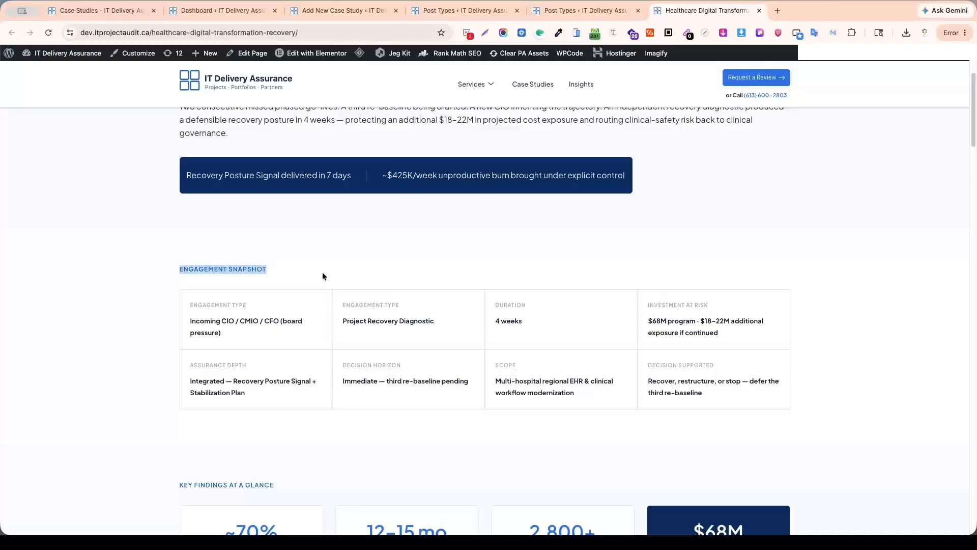
pyautogui.click(232, 273)
pyautogui.moveTo(385, 179); pyautogui.dragTo(560, 175)
pyautogui.moveTo(192, 173); pyautogui.dragTo(365, 175)
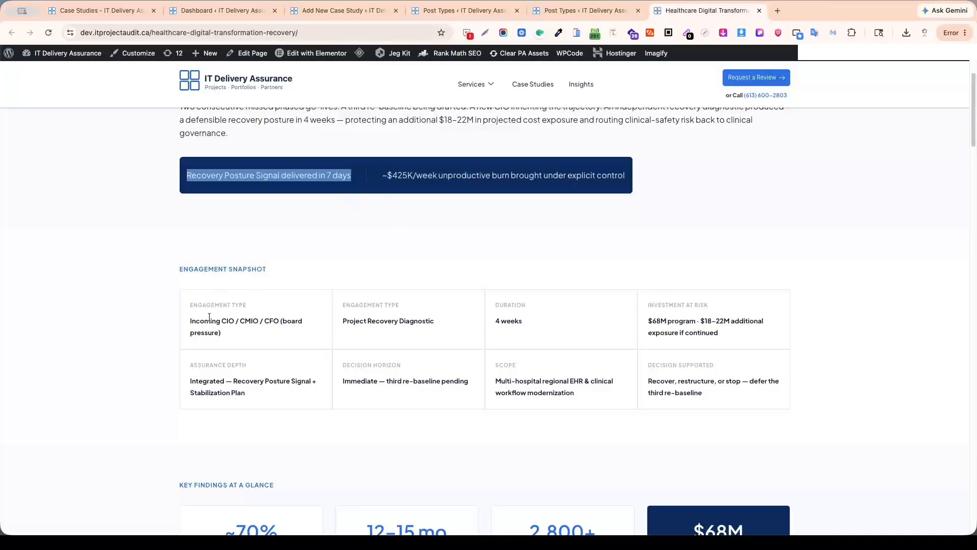
# Examine the labels and values in the Engagement Snapshot grid, including Investment at Risk, Scope and Decision Supported.
pyautogui.moveTo(189, 304); pyautogui.dragTo(289, 289)
pyautogui.click(294, 301)
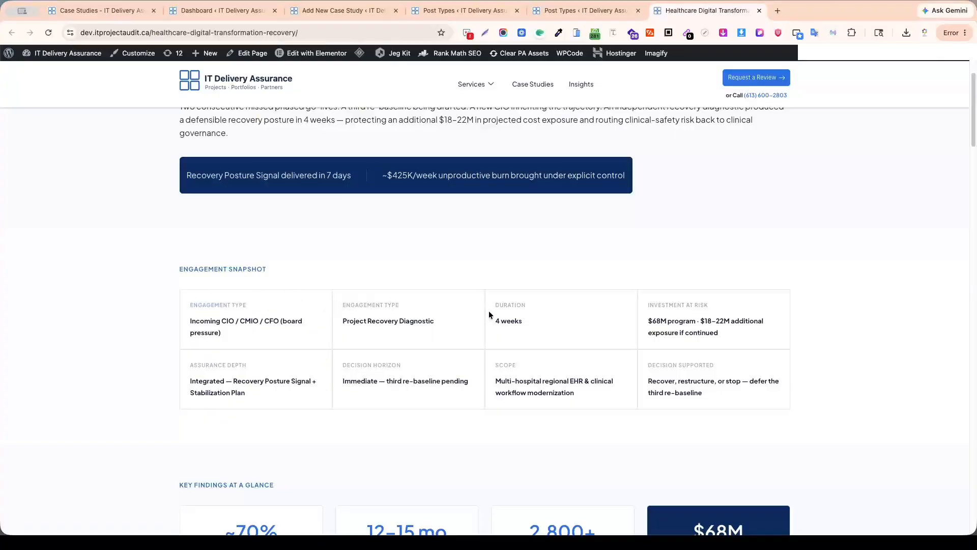
pyautogui.moveTo(645, 305); pyautogui.dragTo(709, 304)
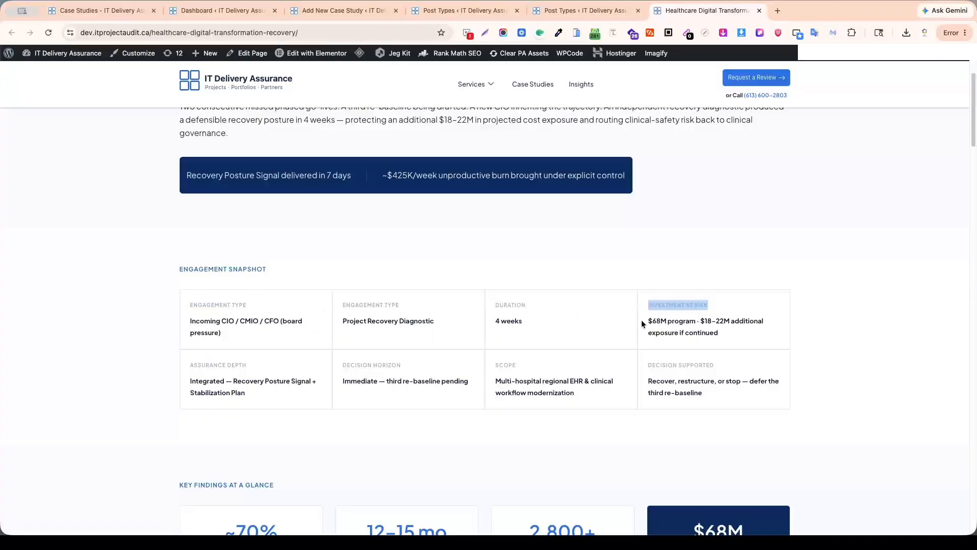
pyautogui.moveTo(647, 320); pyautogui.dragTo(739, 321)
pyautogui.moveTo(648, 381); pyautogui.dragTo(733, 397)
pyautogui.moveTo(495, 380); pyautogui.dragTo(565, 399)
pyautogui.click(381, 387)
pyautogui.moveTo(381, 389); pyautogui.dragTo(243, 381)
pyautogui.scroll(-3, 407, 336)
# Compare the case study page's main title and intro paragraph with the meta fields defined in the post type.
pyautogui.scroll(7, 429, 309)
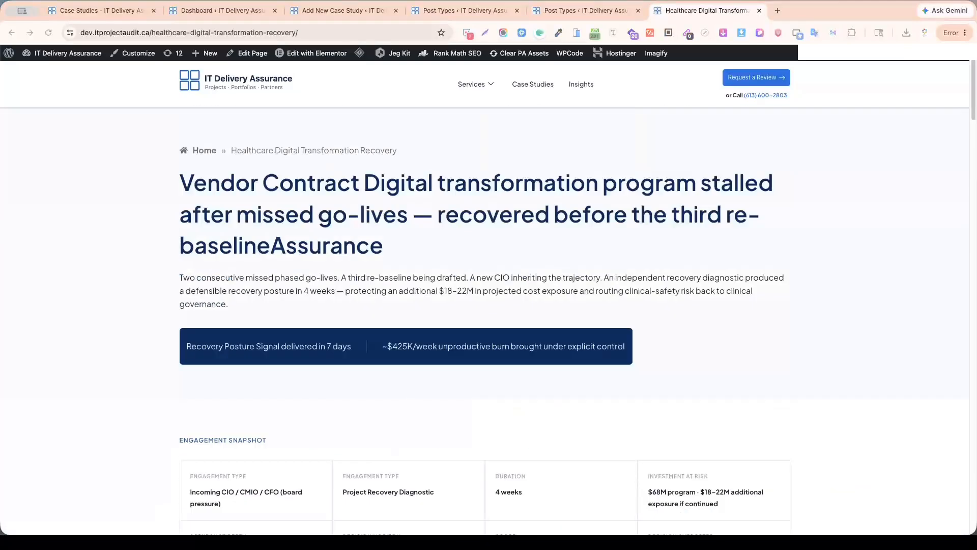
pyautogui.moveTo(179, 183); pyautogui.dragTo(351, 184)
pyautogui.moveTo(179, 277); pyautogui.dragTo(294, 278)
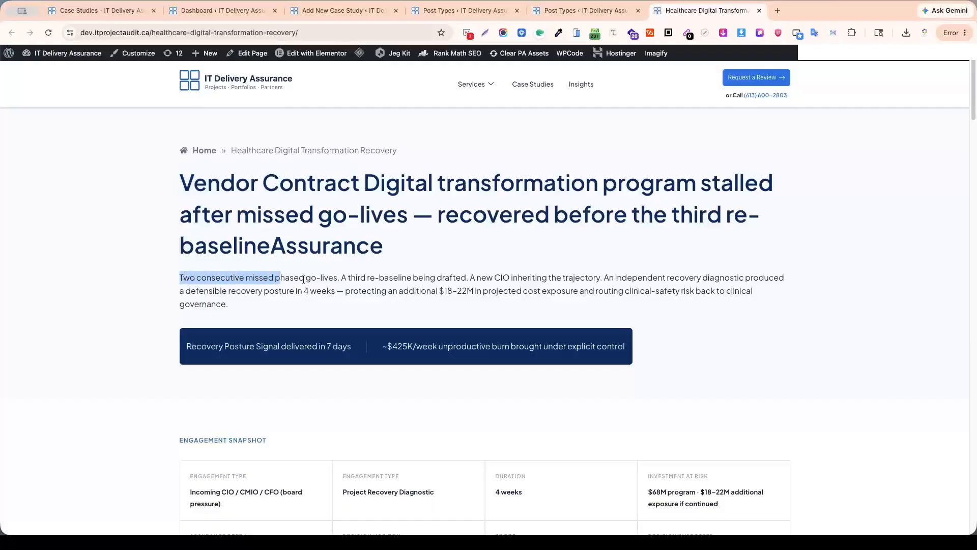
pyautogui.click(350, 279)
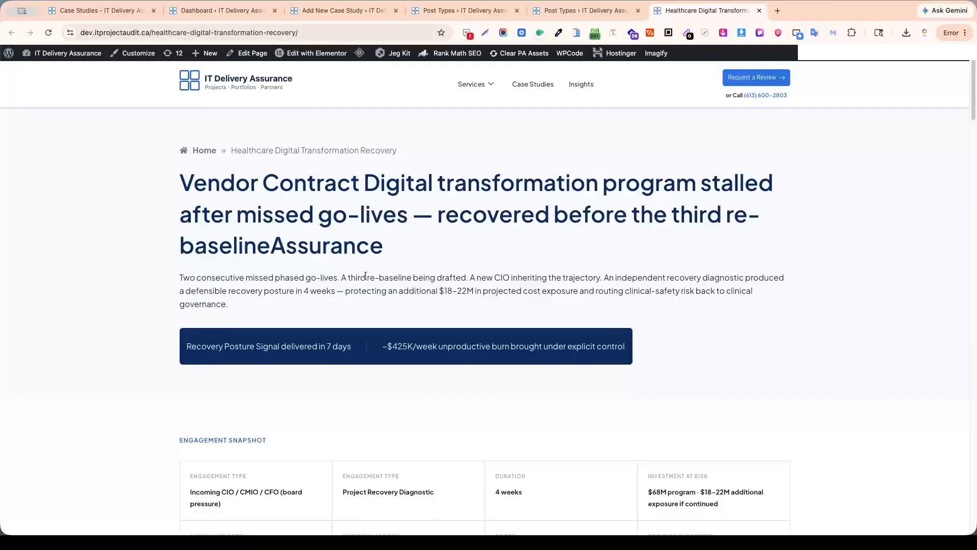
pyautogui.scroll(-15, 255, 331)
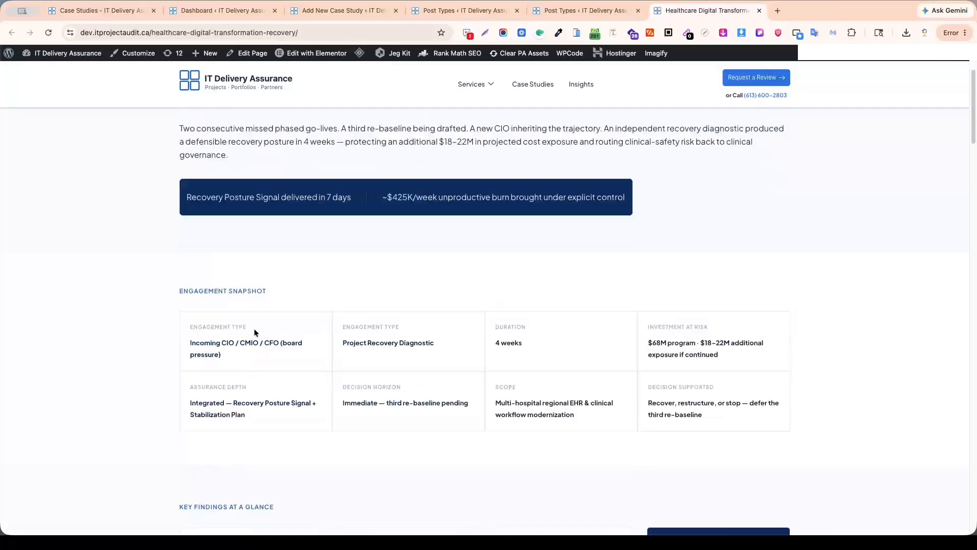
pyautogui.scroll(-10, 342, 369)
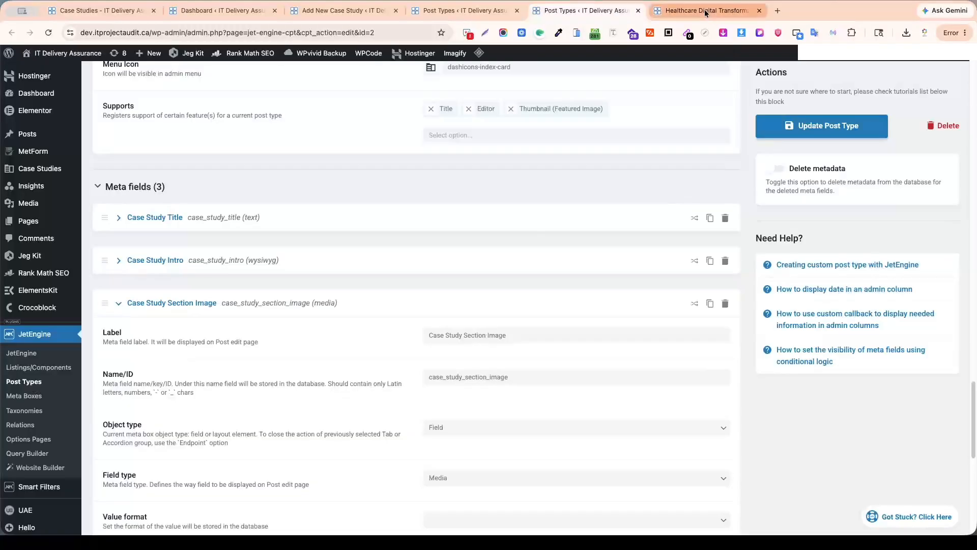
# Return to the Healthcare Digital Transformation Recovery page and recheck its intro paragraph and Engagement Snapshot heading.
pyautogui.click(707, 11)
pyautogui.scroll(2, 586, 248)
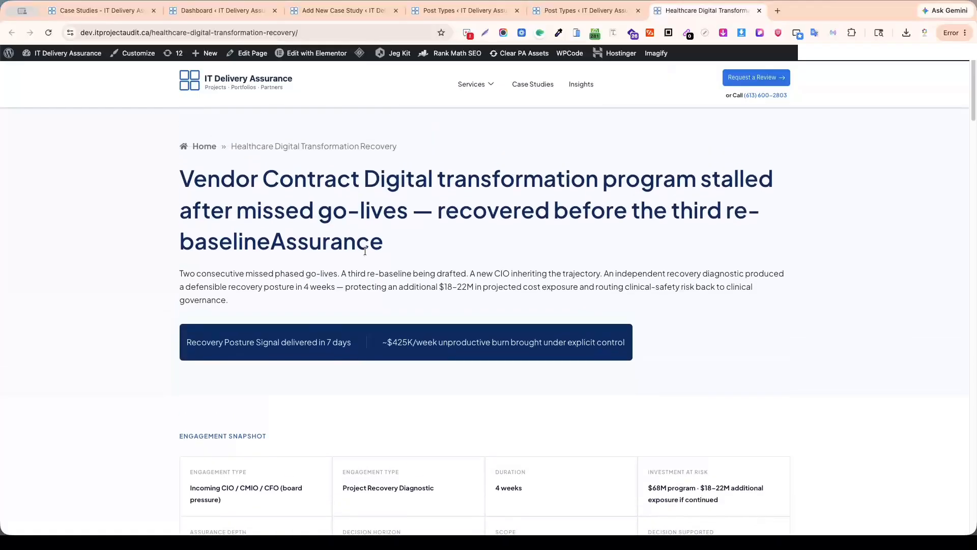
pyautogui.scroll(-2, 423, 298)
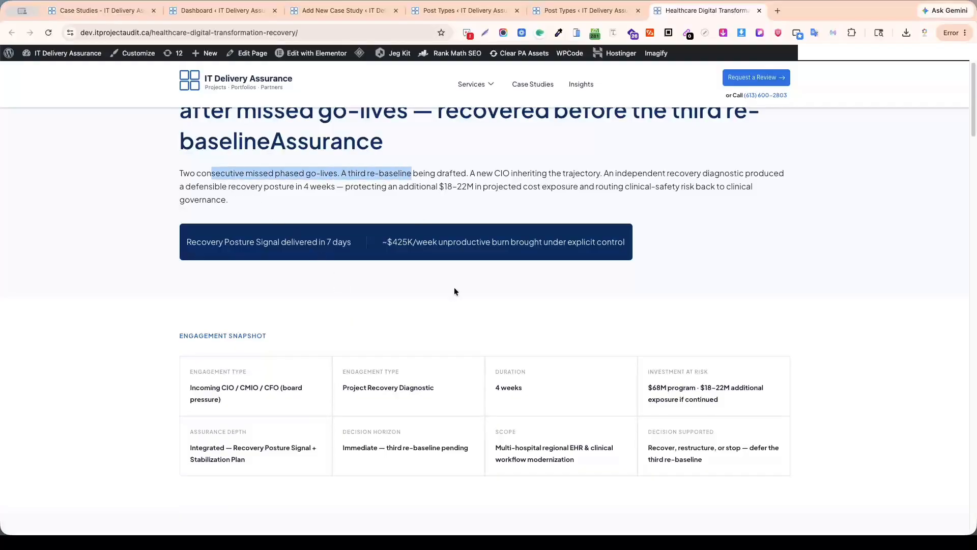
pyautogui.scroll(-10, 454, 292)
pyautogui.scroll(6, 501, 316)
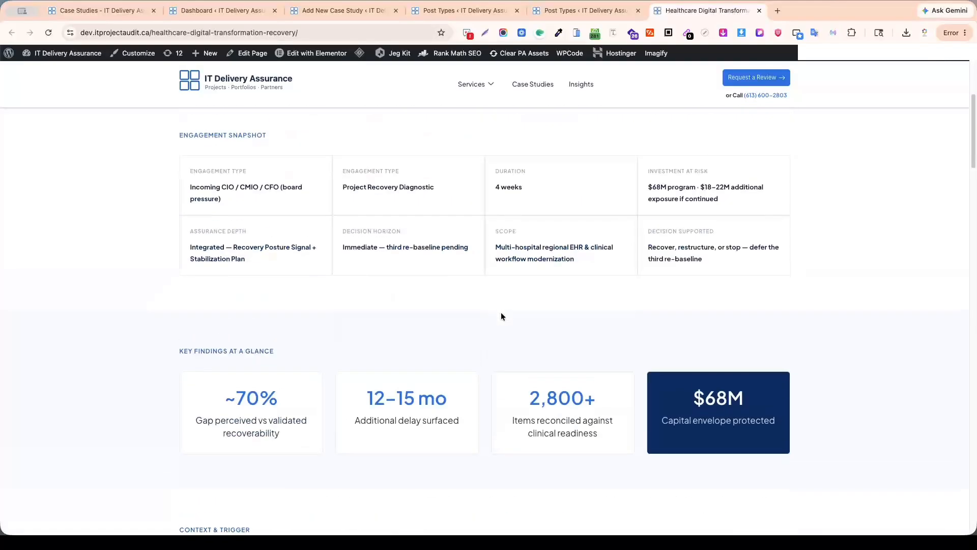
pyautogui.scroll(6, 501, 316)
pyautogui.click(488, 278)
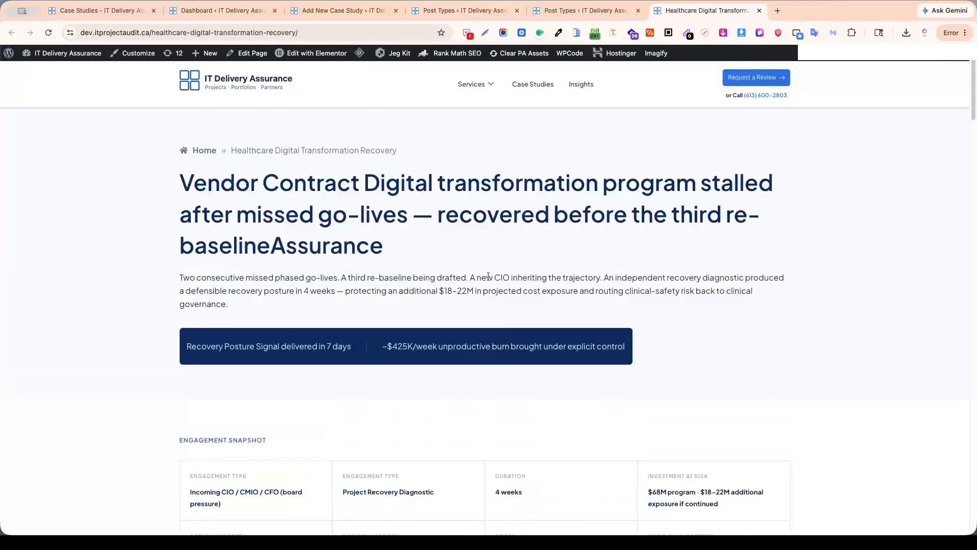
pyautogui.scroll(-5, 488, 276)
pyautogui.scroll(5, 488, 277)
pyautogui.scroll(-3, 271, 386)
pyautogui.moveTo(176, 289); pyautogui.dragTo(397, 305)
# Survey the remaining case study sections from Key Findings at a Glance down to More case studies.
pyautogui.scroll(-9, 400, 308)
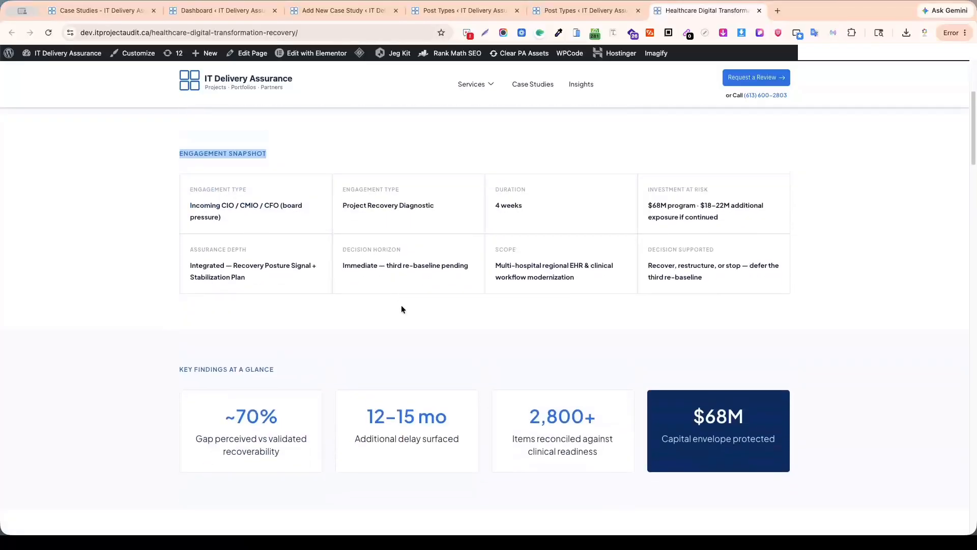
pyautogui.scroll(-15, 331, 308)
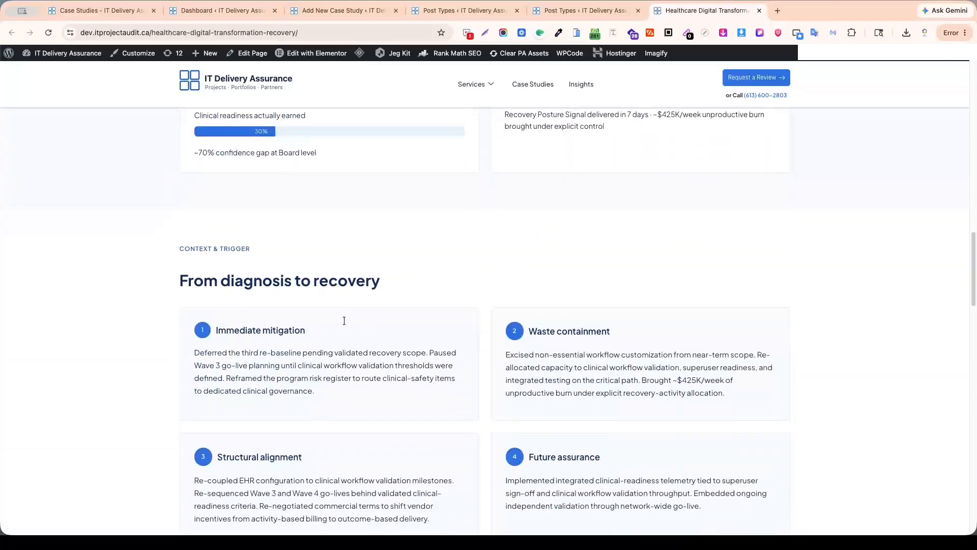
pyautogui.scroll(-5, 347, 325)
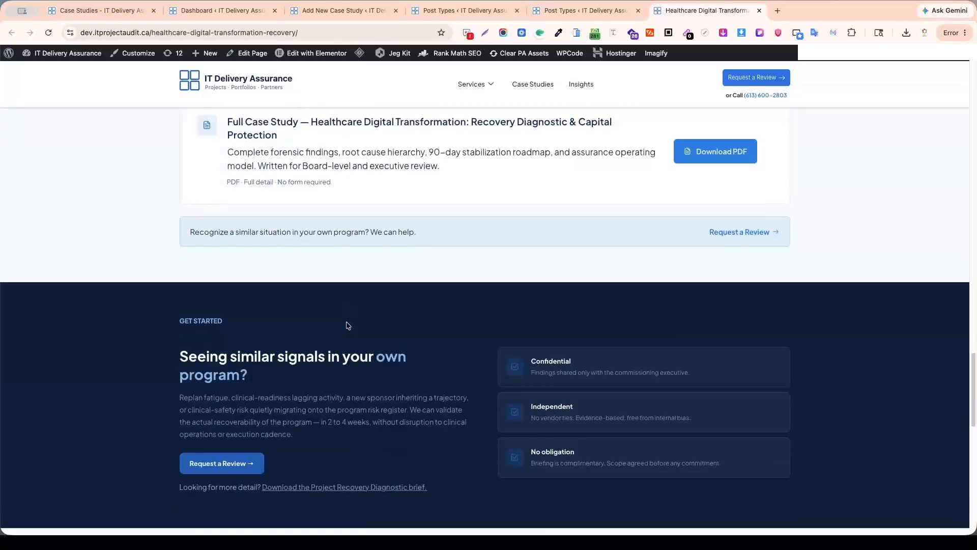
pyautogui.scroll(-4, 349, 325)
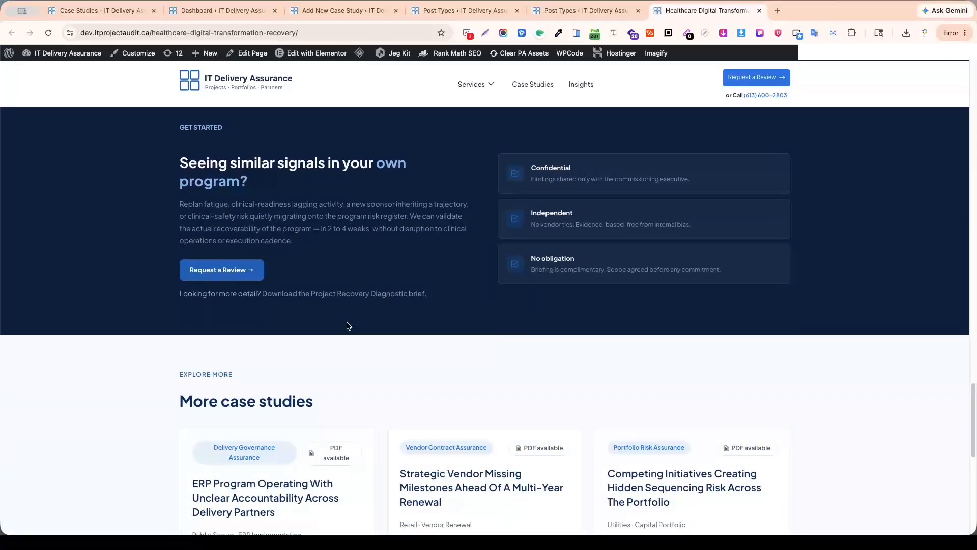
pyautogui.scroll(5, 349, 326)
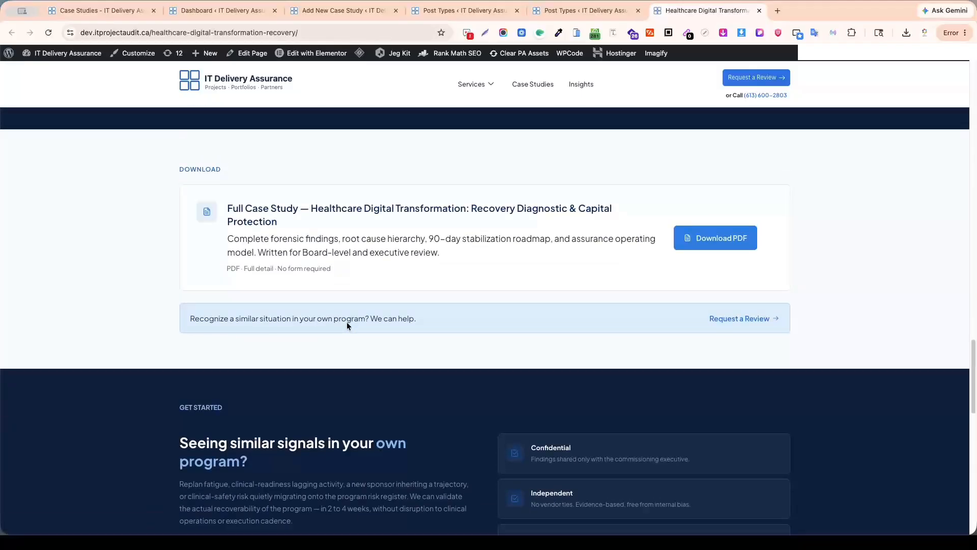
pyautogui.scroll(2, 348, 325)
pyautogui.scroll(-3, 326, 346)
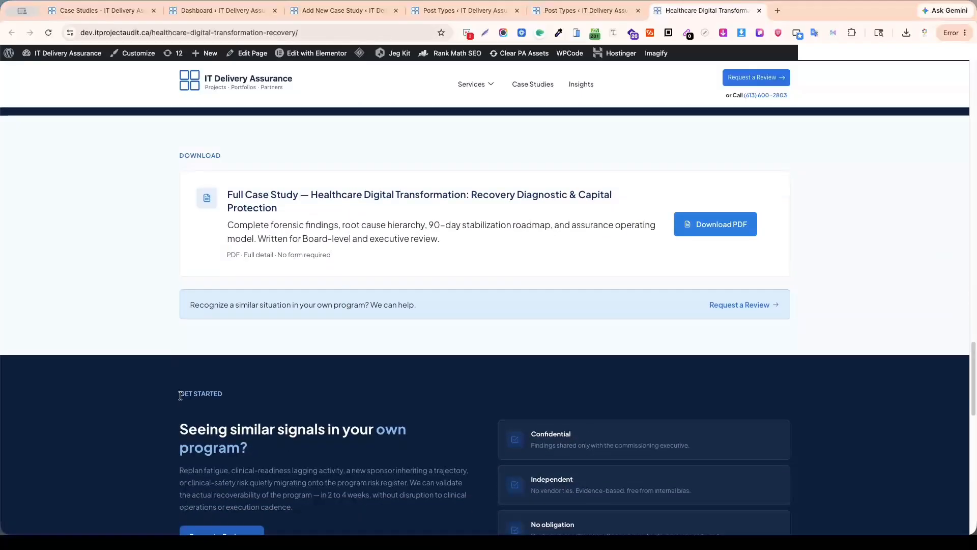
# Examine the Get Started label and the Download section's Full Case Study title, and revisit the sections above them.
pyautogui.moveTo(181, 396); pyautogui.dragTo(275, 395)
pyautogui.click(286, 395)
pyautogui.scroll(3, 321, 381)
pyautogui.moveTo(229, 343); pyautogui.dragTo(312, 344)
pyautogui.click(338, 417)
pyautogui.scroll(10, 612, 384)
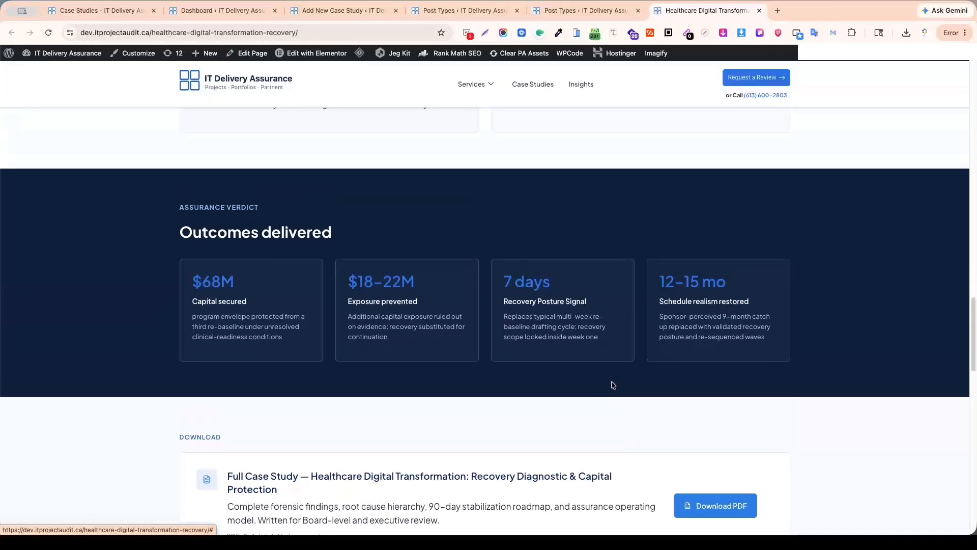
pyautogui.scroll(12, 613, 383)
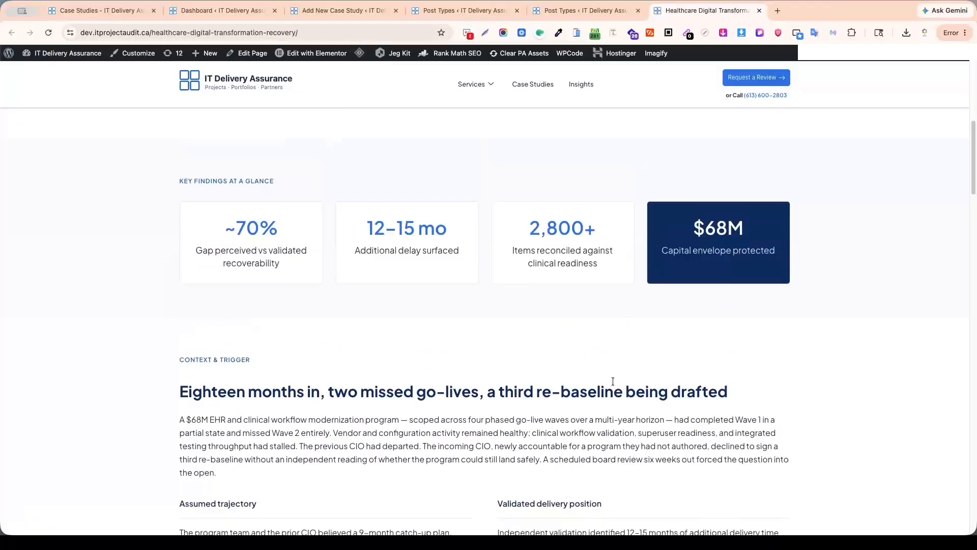
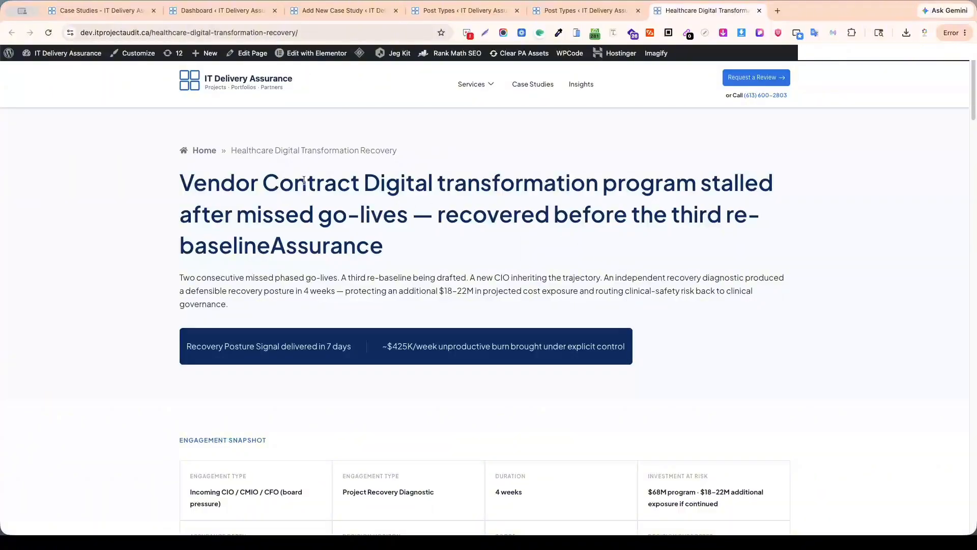
# Compare the Healthcare Digital Transformation Recovery page's title and sections with the Case Studies post type's meta fields.
pyautogui.moveTo(181, 181); pyautogui.dragTo(322, 216)
pyautogui.click(396, 245)
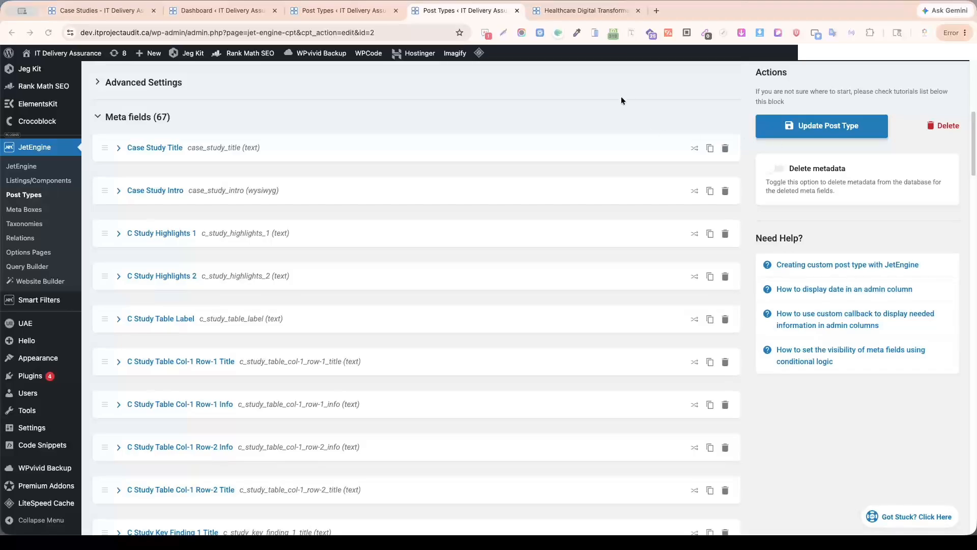
pyautogui.click(595, 12)
pyautogui.scroll(-10, 578, 252)
pyautogui.scroll(10, 626, 247)
pyautogui.click(471, 10)
pyautogui.click(580, 10)
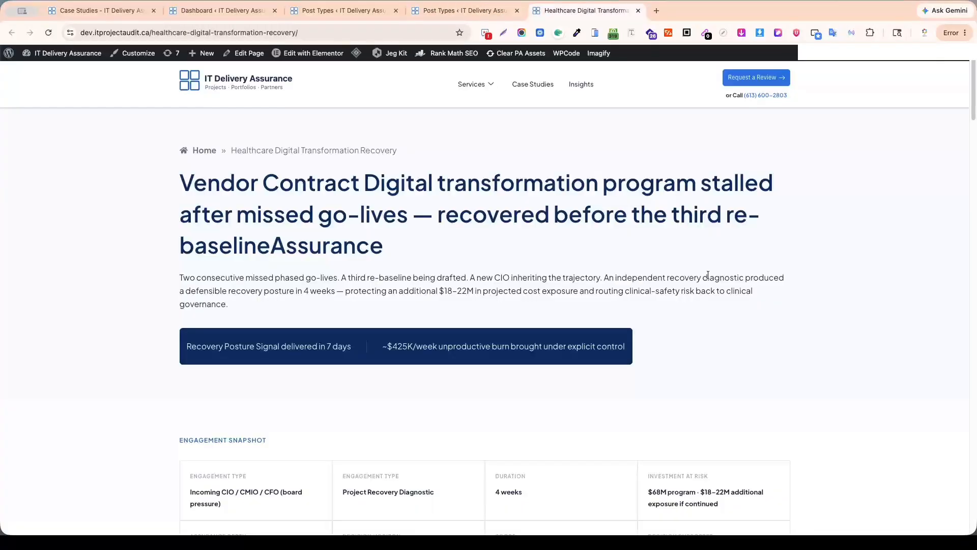
pyautogui.scroll(-20, 554, 362)
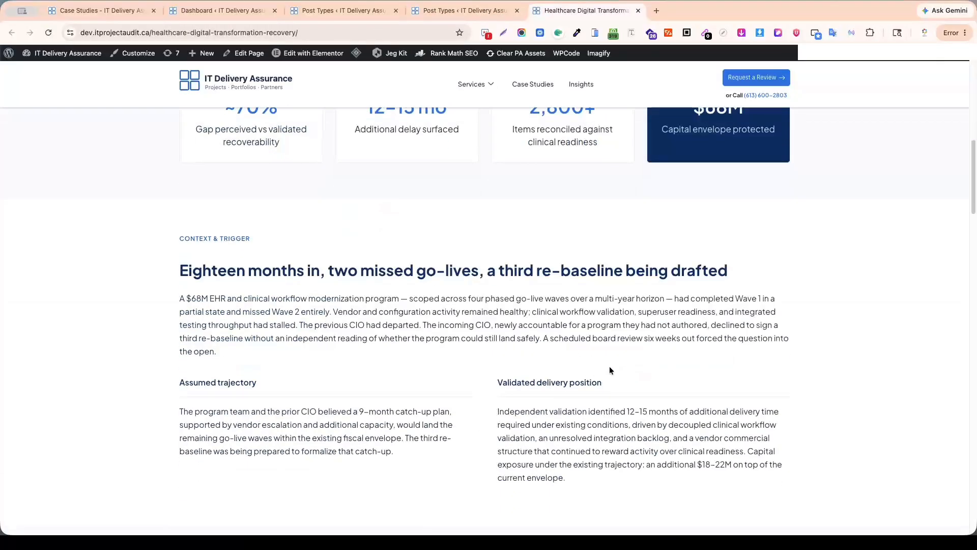
pyautogui.scroll(20, 620, 372)
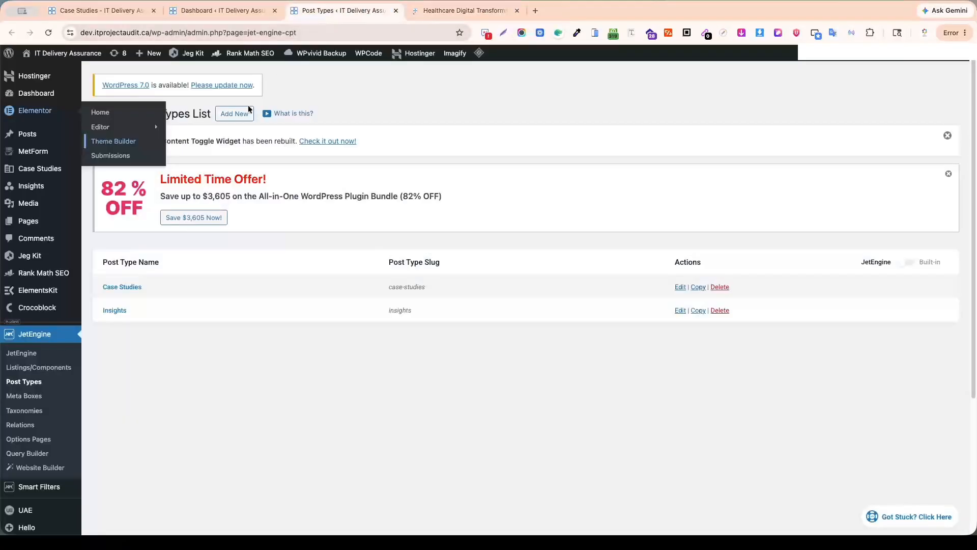
# Open the Theme Builder's Single Page templates in a new tab and copy the name Insight Single Page.
pyautogui.keyDown('super'); pyautogui.click(122, 141); pyautogui.keyUp('super')
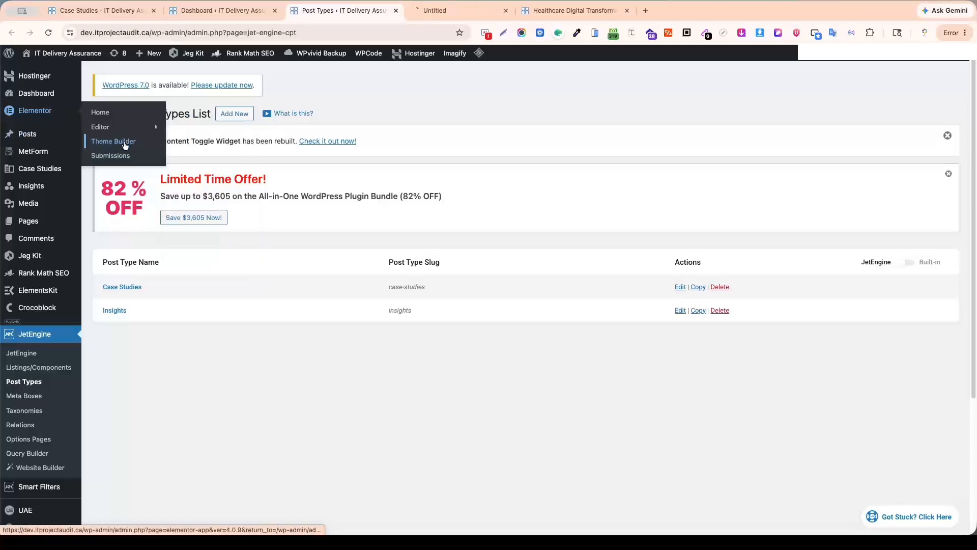
pyautogui.click(460, 12)
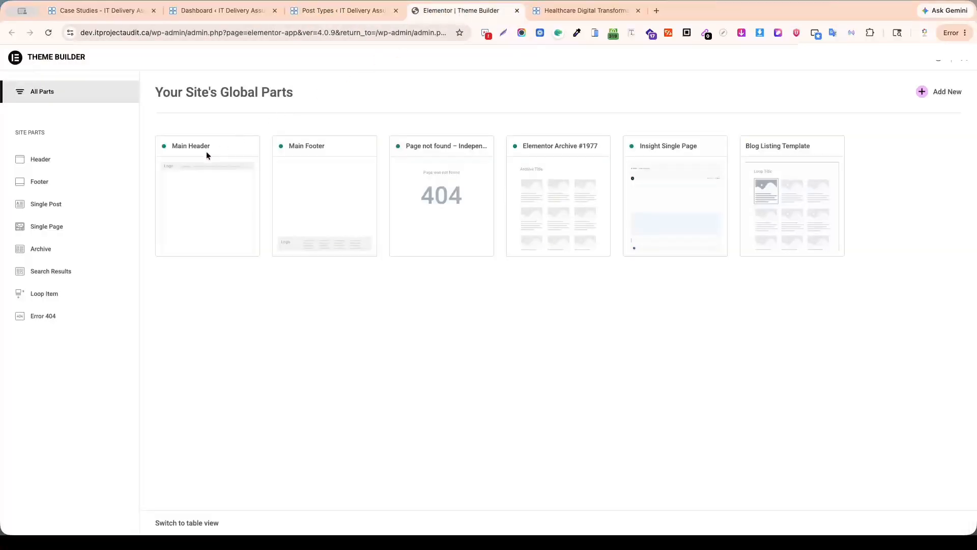
pyautogui.click(44, 230)
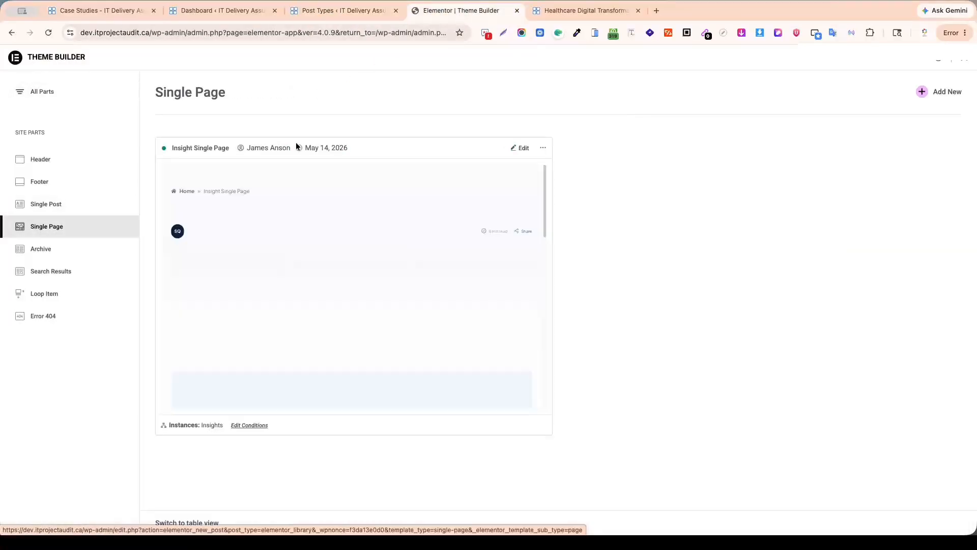
pyautogui.moveTo(170, 147); pyautogui.dragTo(225, 151)
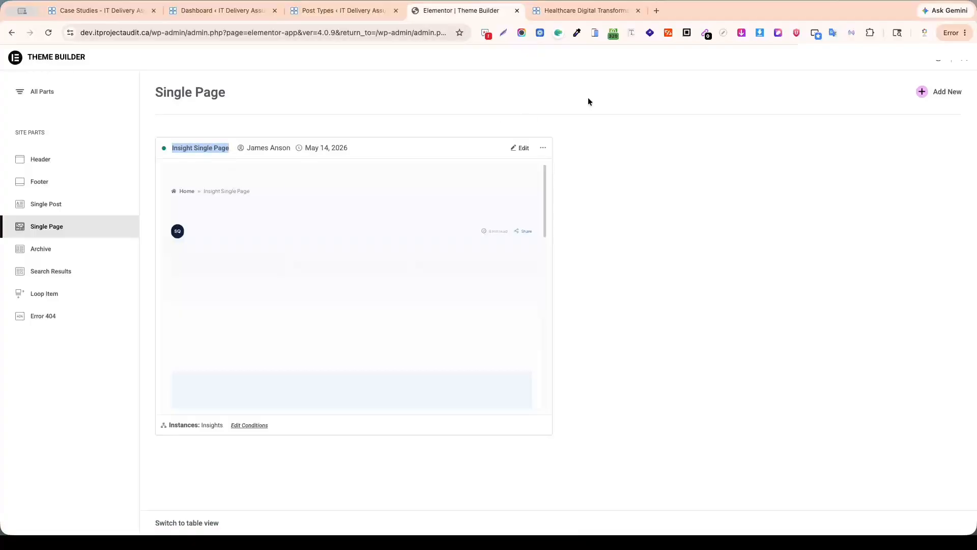
pyautogui.click(691, 148)
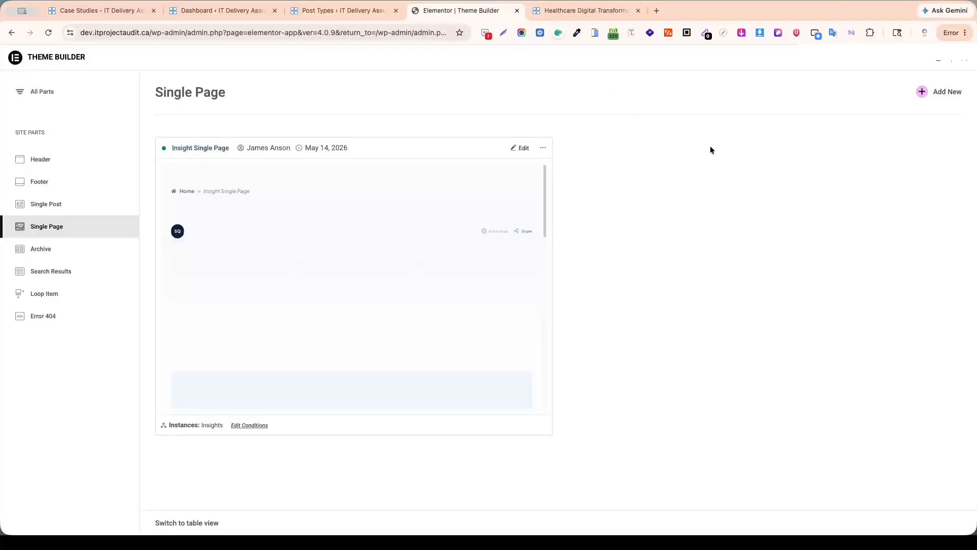
# Create a blank Single Page template, remove the Pages display condition, save it without conditions and close the editor tab.
pyautogui.click(944, 94)
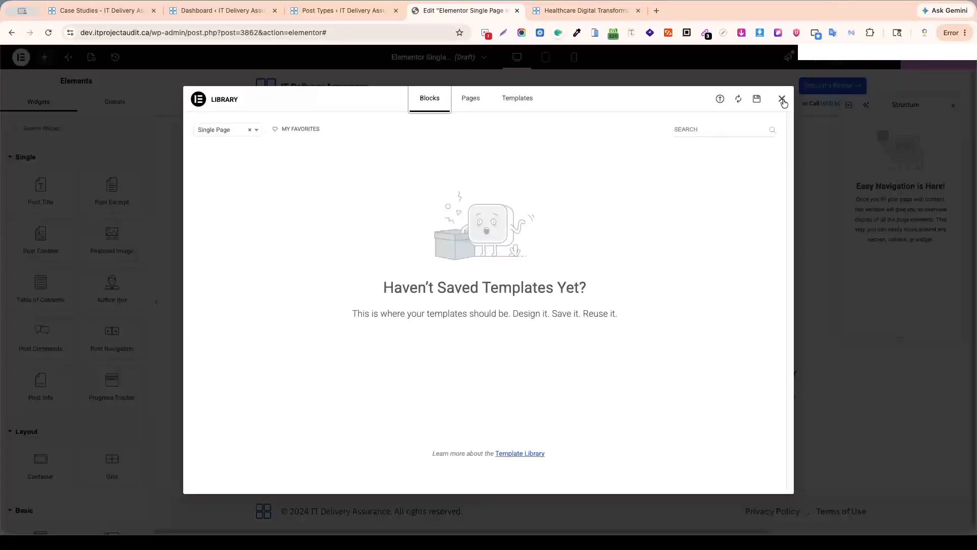
pyautogui.click(782, 100)
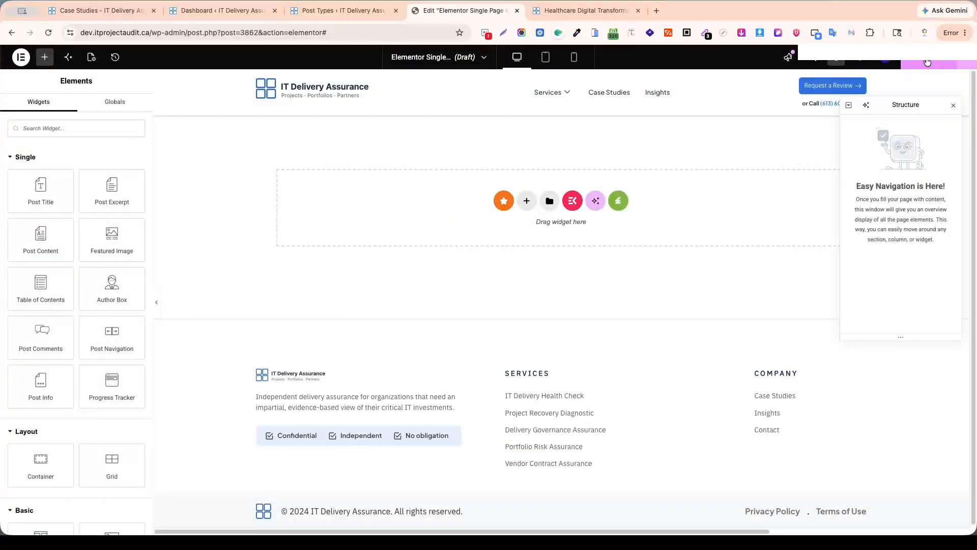
pyautogui.click(927, 61)
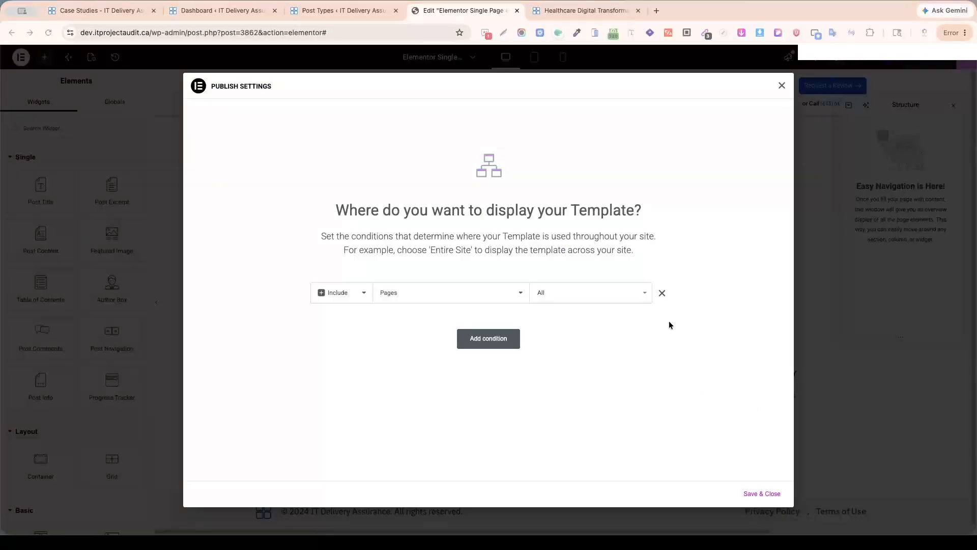
pyautogui.click(662, 293)
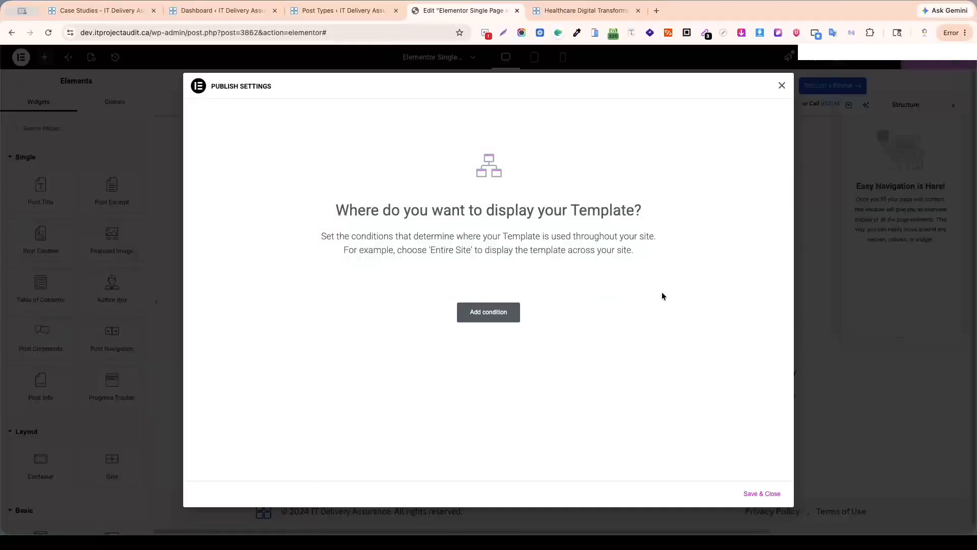
pyautogui.click(760, 498)
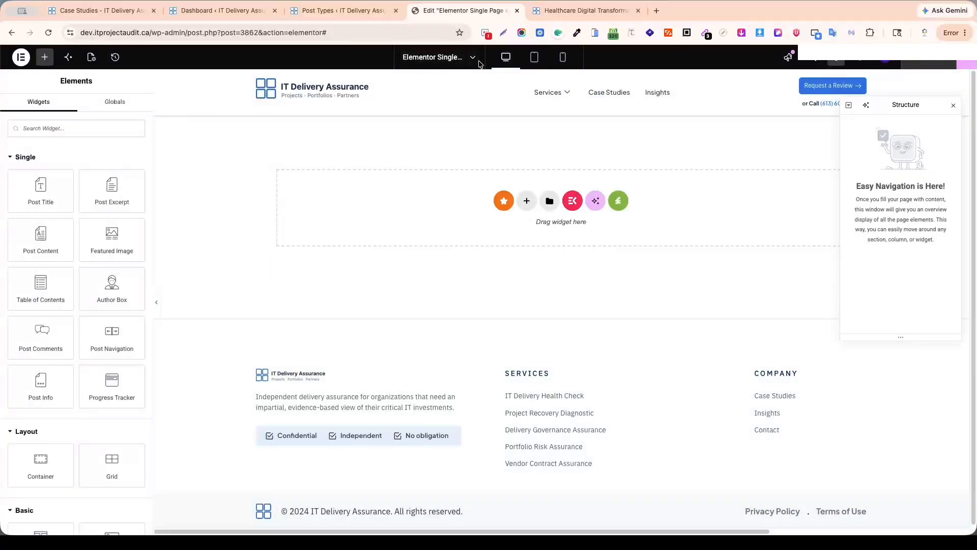
pyautogui.click(475, 59)
pyautogui.click(477, 59)
pyautogui.middleClick(462, 12)
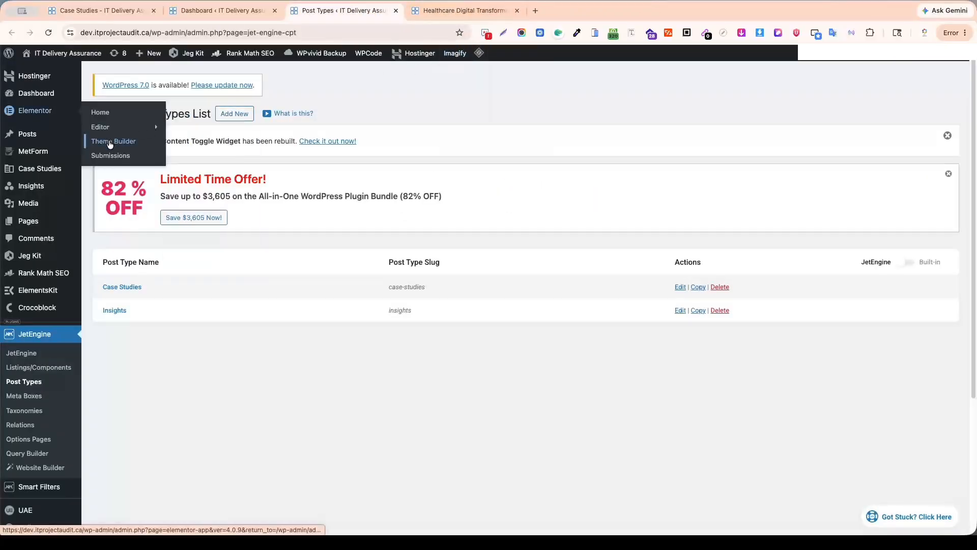
# Reopen the Theme Builder's Single Page list and rename the new blank template as Case Study Single Page.
pyautogui.middleClick(110, 144)
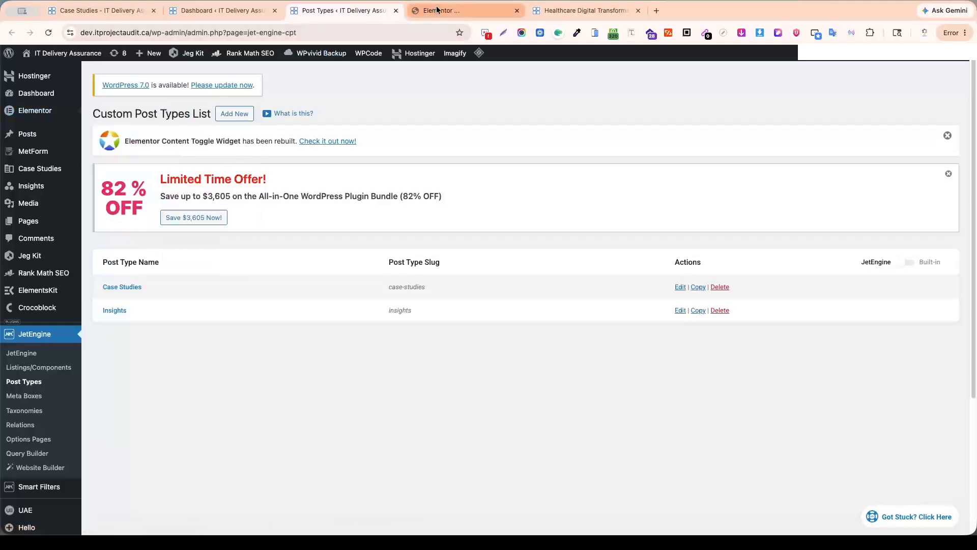
pyautogui.click(437, 11)
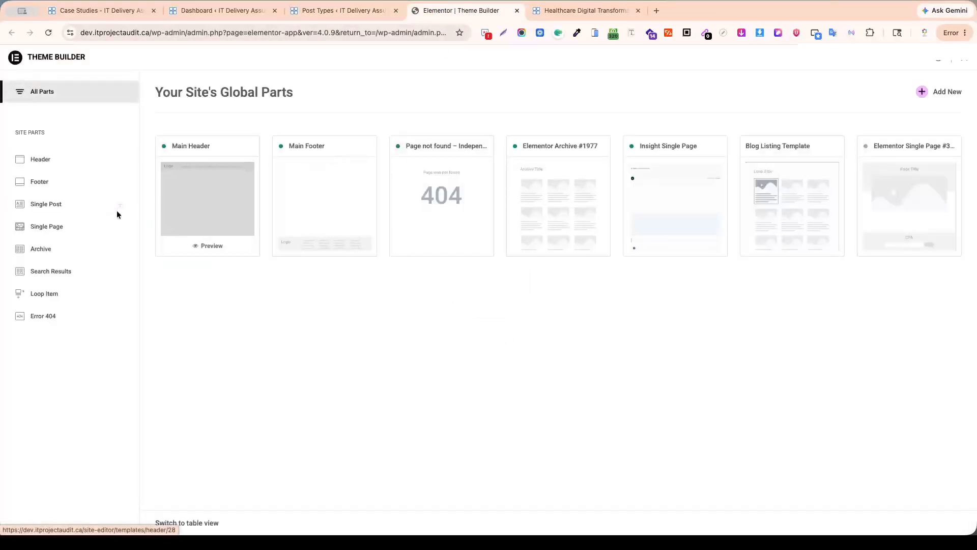
pyautogui.click(40, 232)
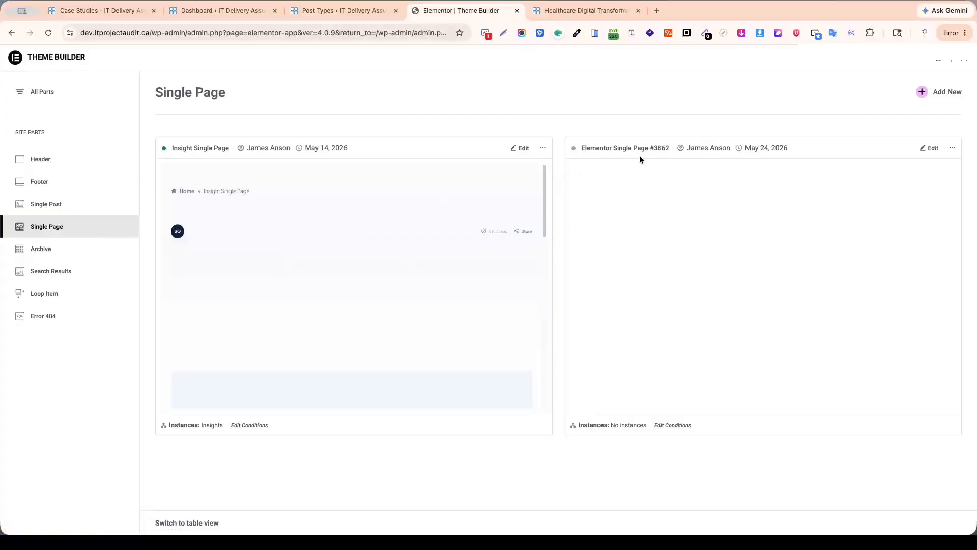
pyautogui.click(952, 147)
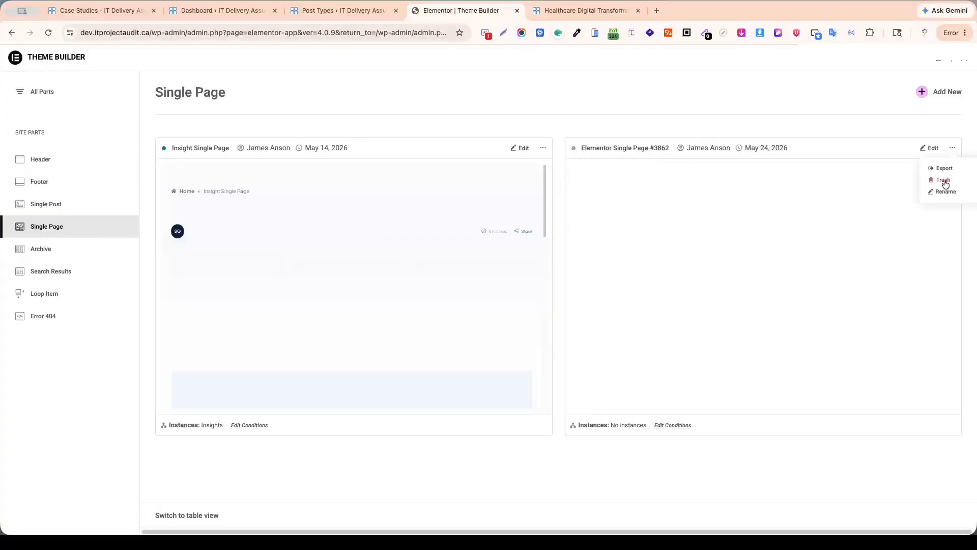
pyautogui.click(945, 193)
pyautogui.moveTo(525, 289); pyautogui.dragTo(418, 287)
pyautogui.write('Insight Single Page')
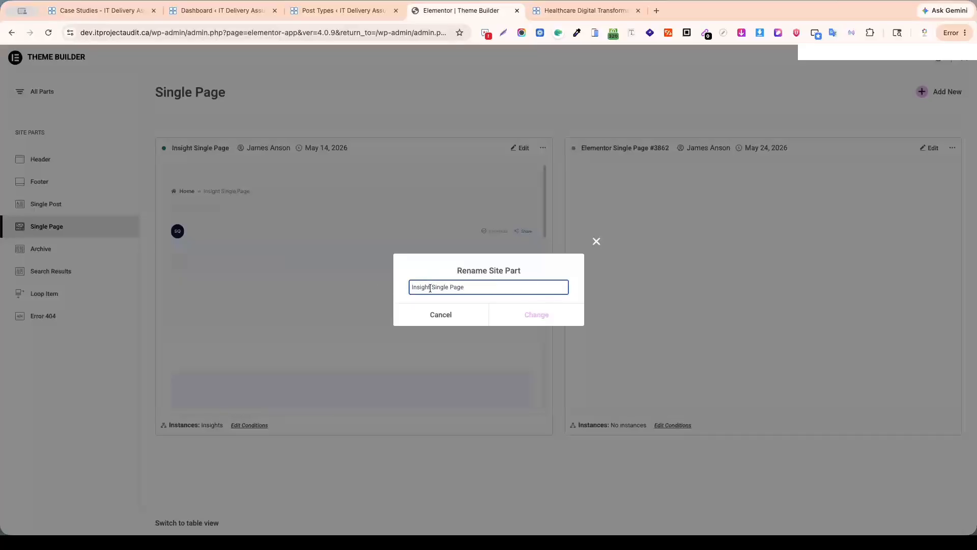
pyautogui.moveTo(429, 288); pyautogui.dragTo(397, 288)
pyautogui.write('Case Study')
pyautogui.press('Return')
# Open the Case Study Single Page template for editing in a new tab.
pyautogui.rightClick(932, 147)
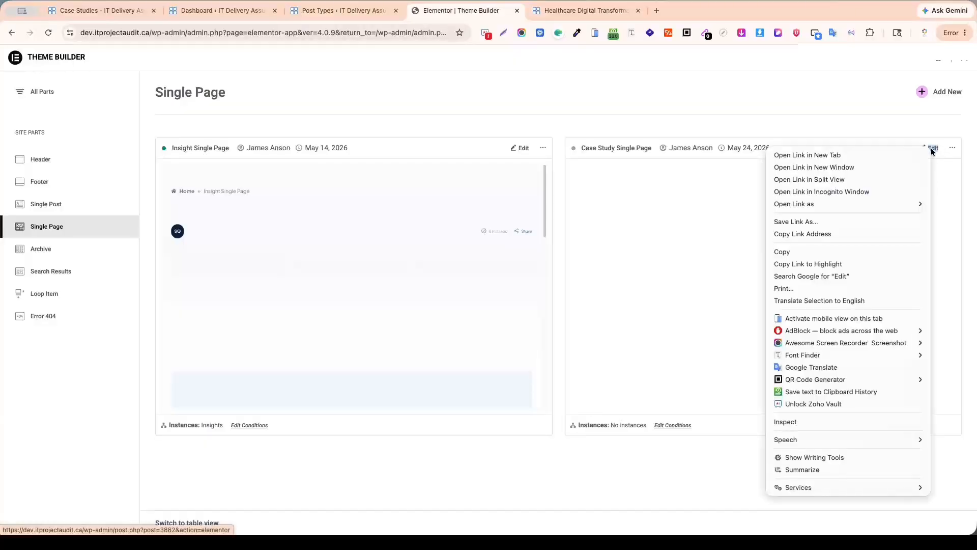
pyautogui.click(835, 154)
pyautogui.click(559, 10)
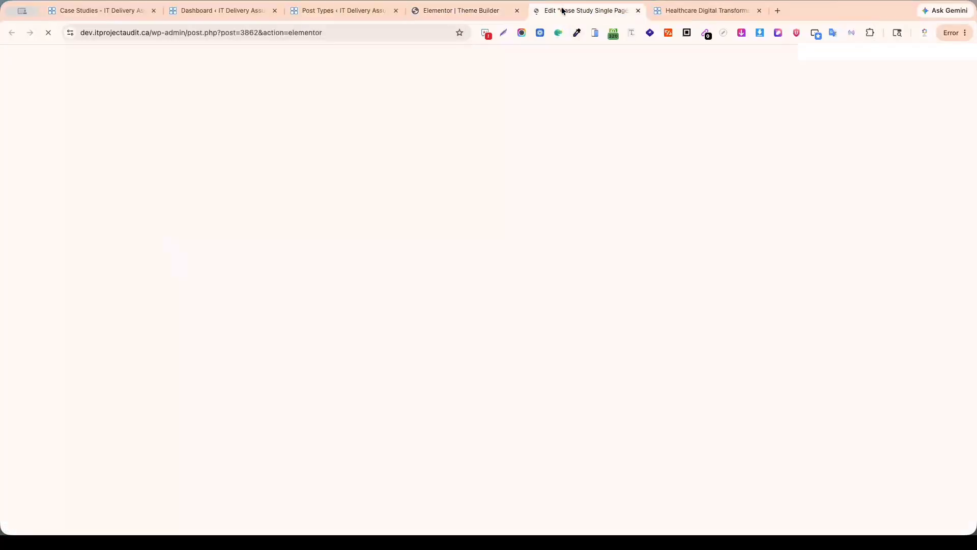
# Return to the Healthcare Digital Transformation Recovery page and open it for Elementor editing in a new tab.
pyautogui.click(718, 14)
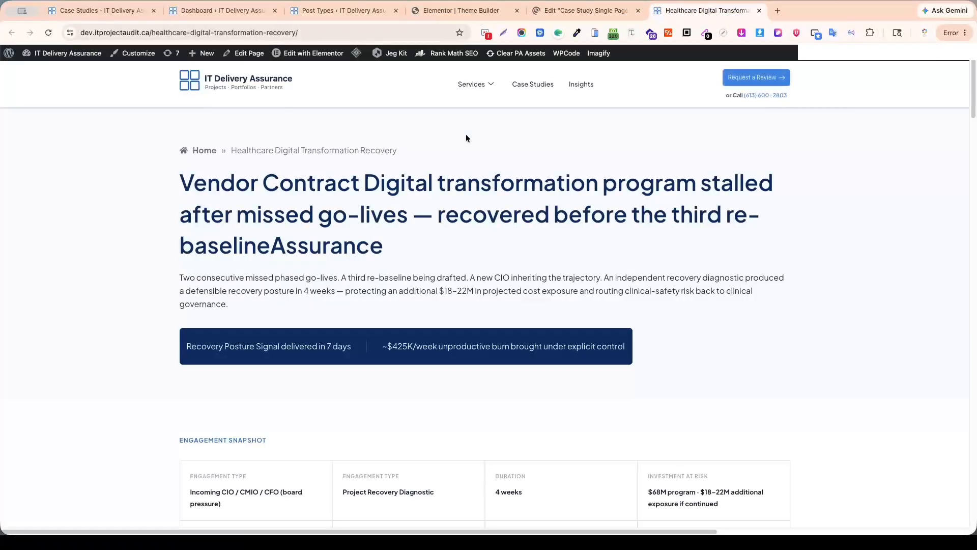
pyautogui.scroll(-4, 432, 206)
pyautogui.scroll(4, 431, 206)
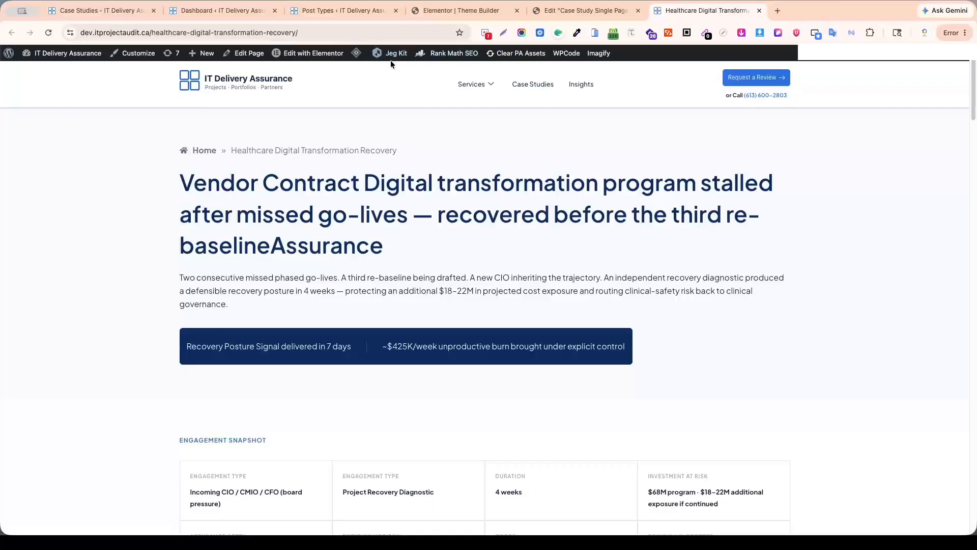
pyautogui.rightClick(326, 57)
pyautogui.click(351, 60)
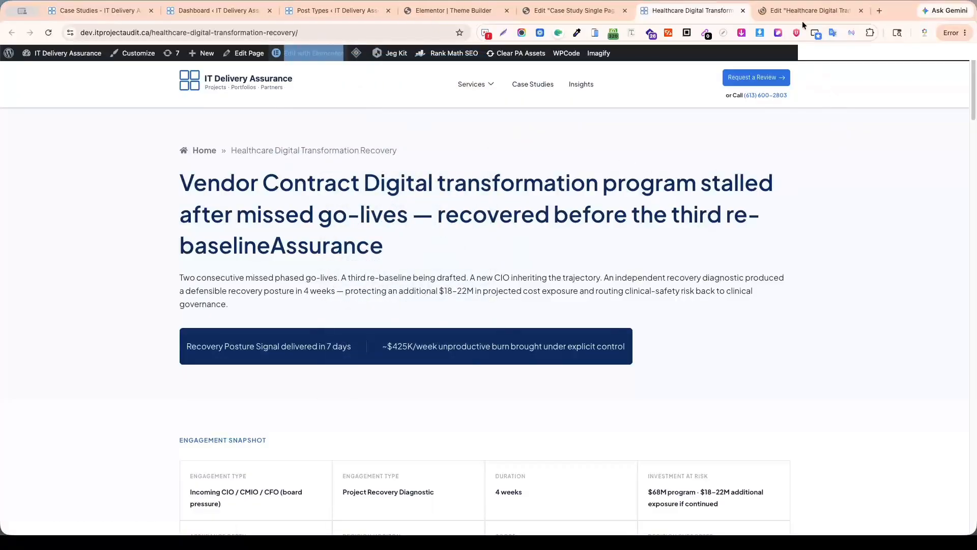
pyautogui.click(801, 11)
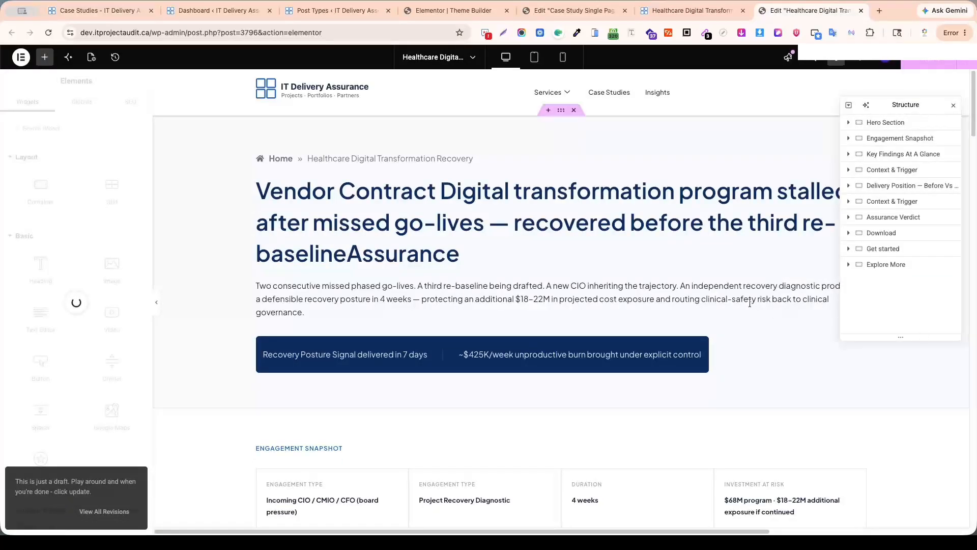
# Save the healthcare page to Site Templates as Case Study Single Page Templete, and close the library and the page's editor tab.
pyautogui.click(969, 60)
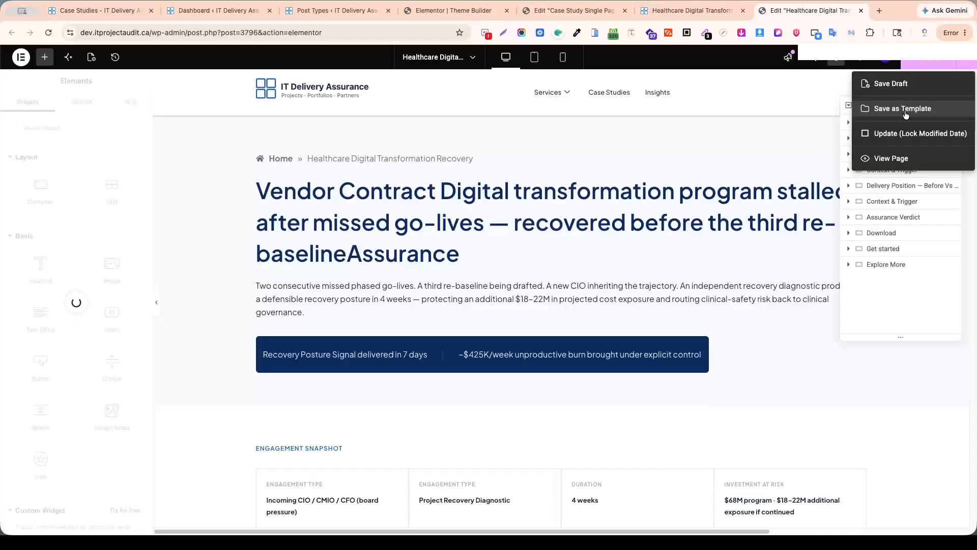
pyautogui.click(906, 108)
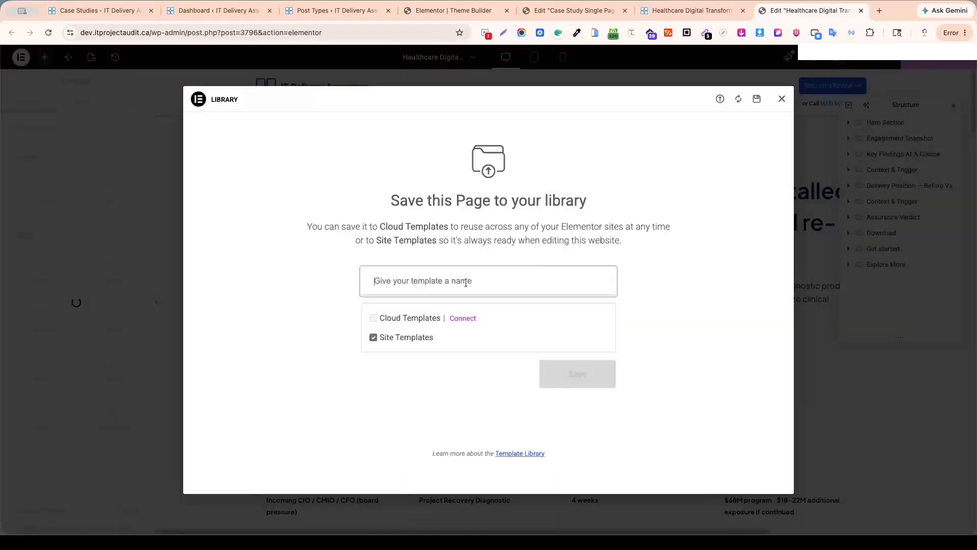
pyautogui.write('Insight Single Page')
pyautogui.hotkey('shift', 'Left')
pyautogui.hotkey('shift', 'Left')
pyautogui.hotkey('shift', 'Left')
pyautogui.hotkey('shift', 'Left')
pyautogui.hotkey('shift', 'Left')
pyautogui.hotkey('shift', 'Left')
pyautogui.hotkey('shift', 'Left')
pyautogui.write('Case Study')
pyautogui.press('End')
pyautogui.write('Templete')
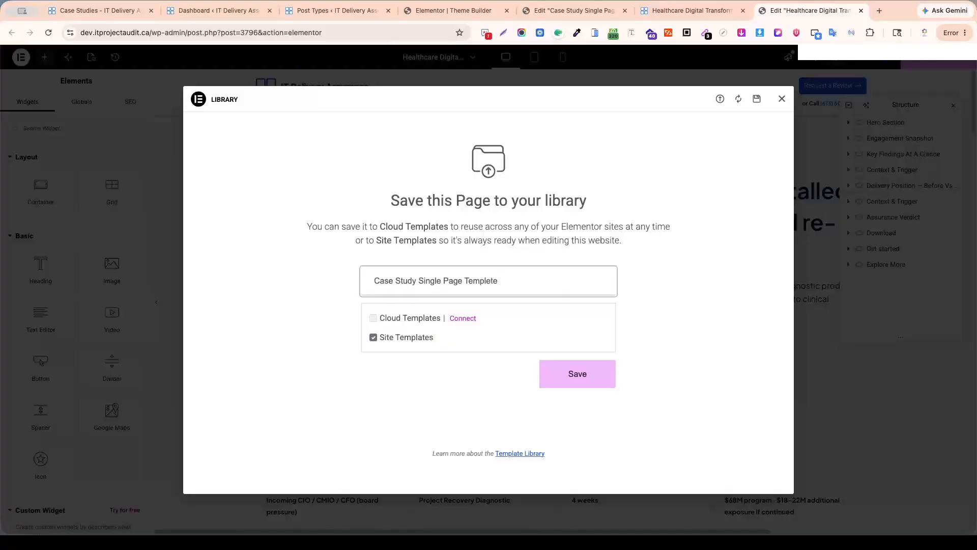
pyautogui.click(582, 380)
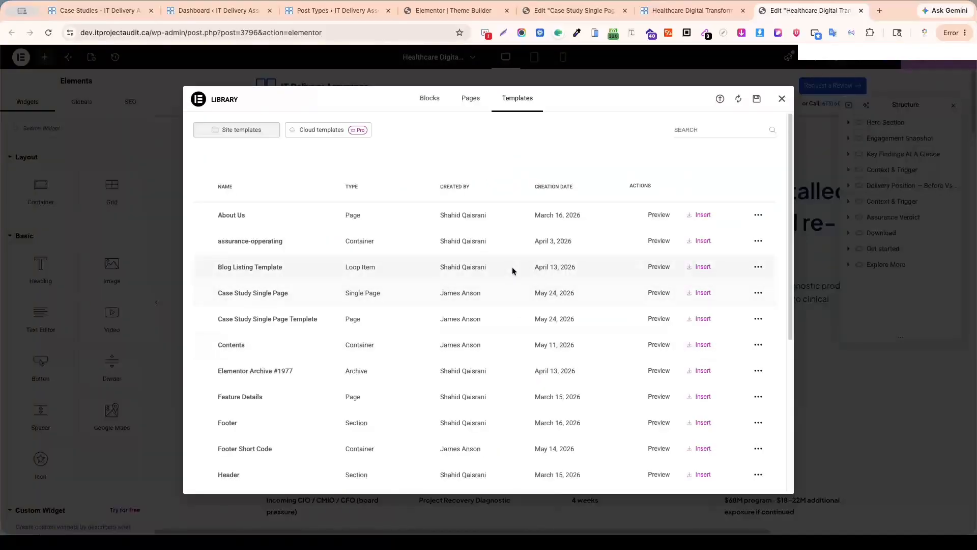
pyautogui.click(782, 99)
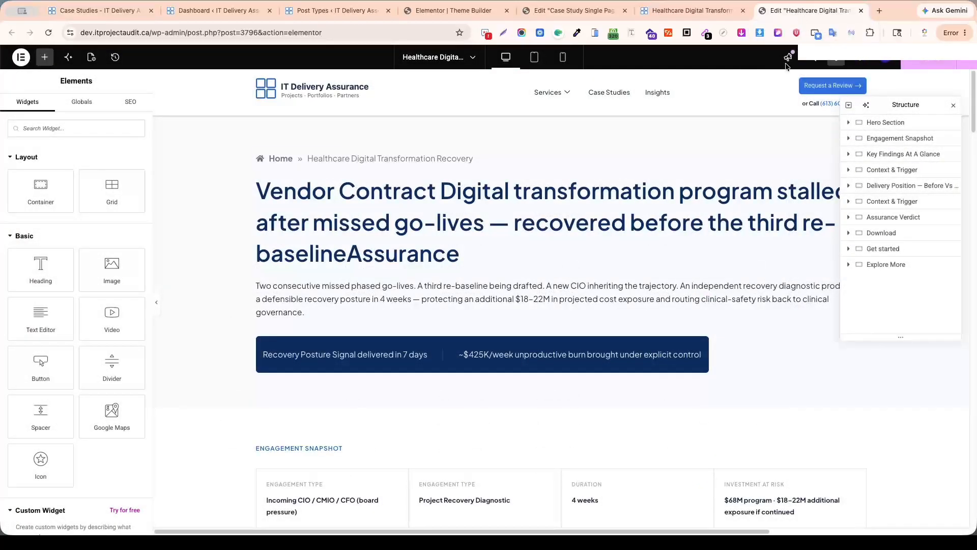
pyautogui.press('super+w')
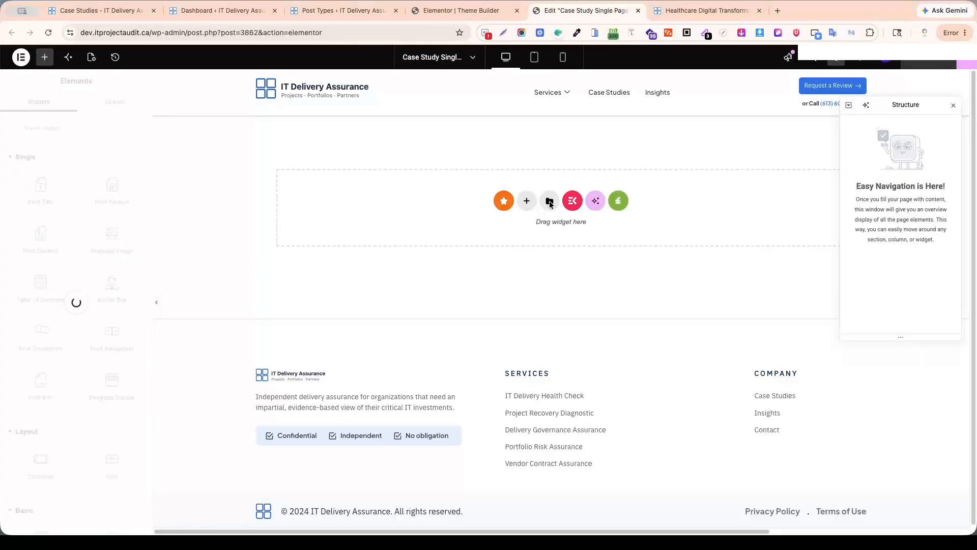
# Insert the saved Case Study Single Page Templete from the site templates into the empty Case Study Single Page template.
pyautogui.click(550, 202)
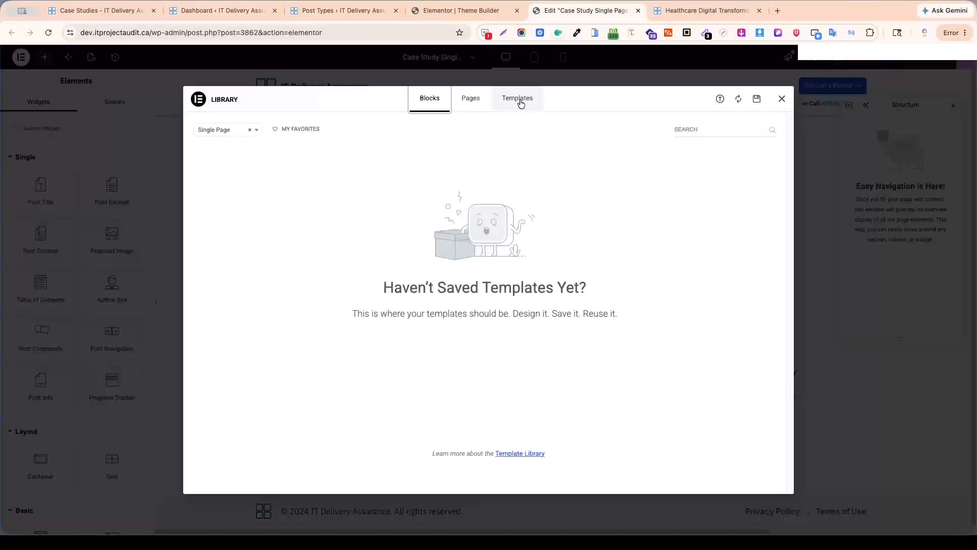
pyautogui.click(520, 99)
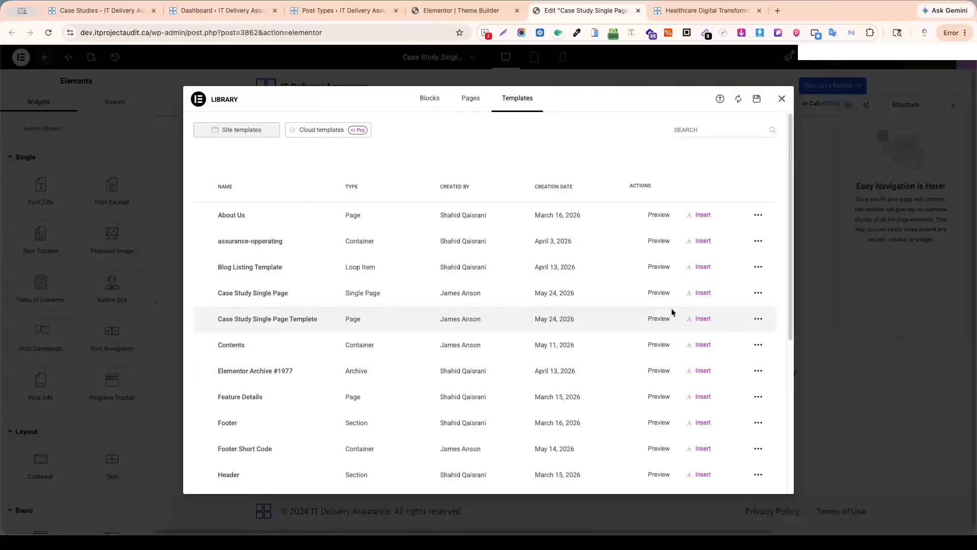
pyautogui.click(703, 318)
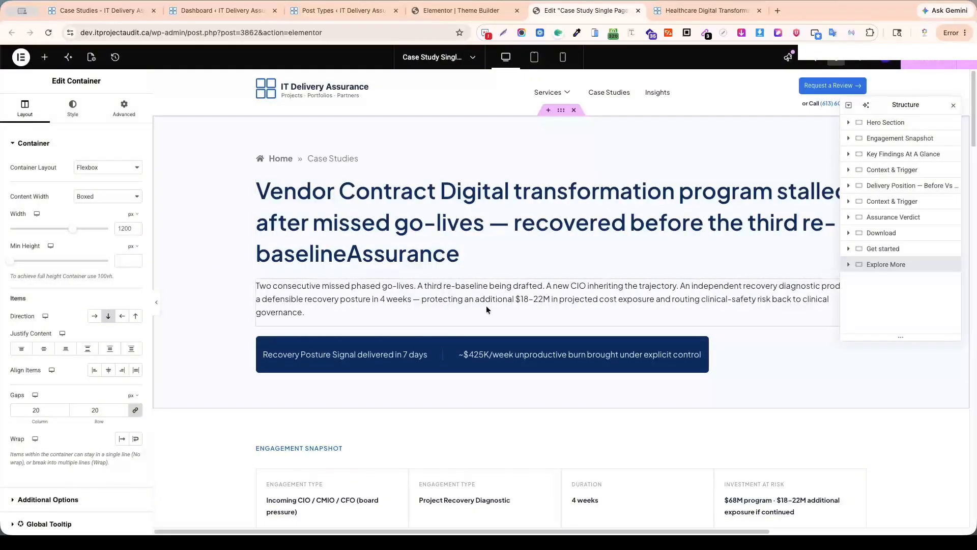
# Check the inserted sections and publish the template without adding a display condition.
pyautogui.scroll(-10, 486, 305)
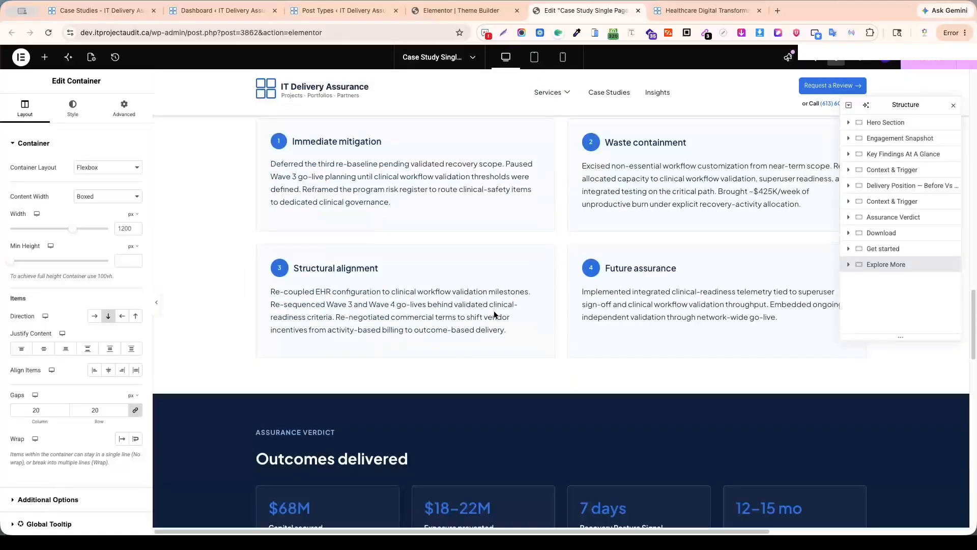
pyautogui.scroll(-15, 494, 310)
pyautogui.scroll(20, 495, 315)
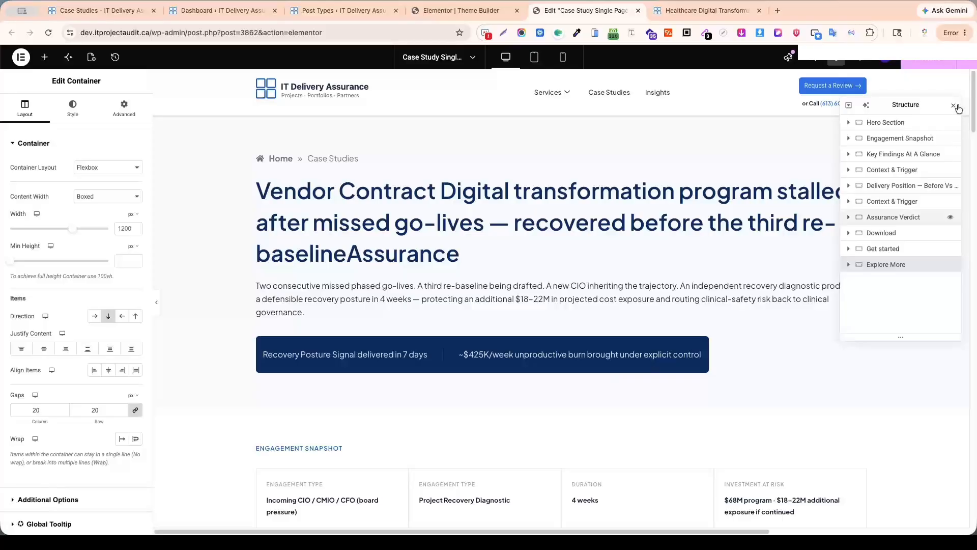
pyautogui.click(938, 68)
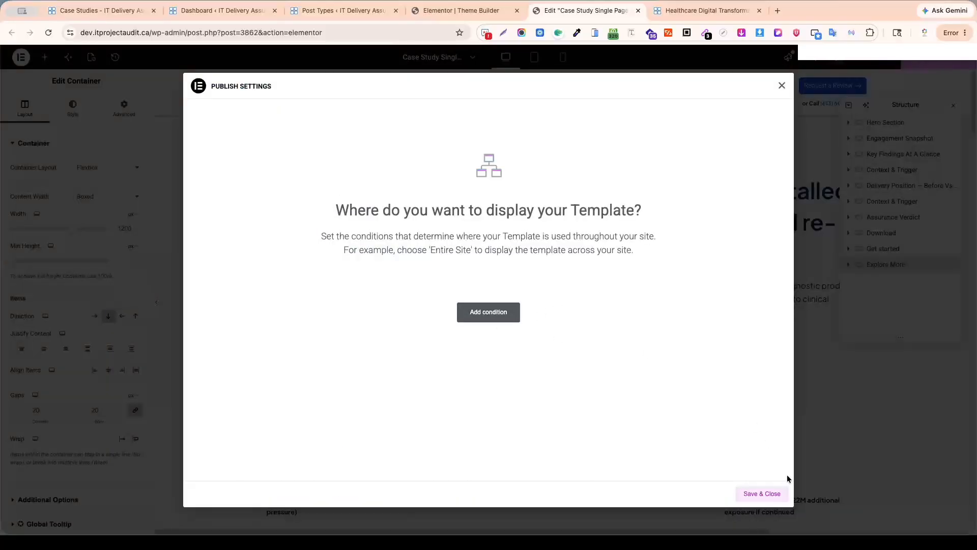
pyautogui.click(753, 495)
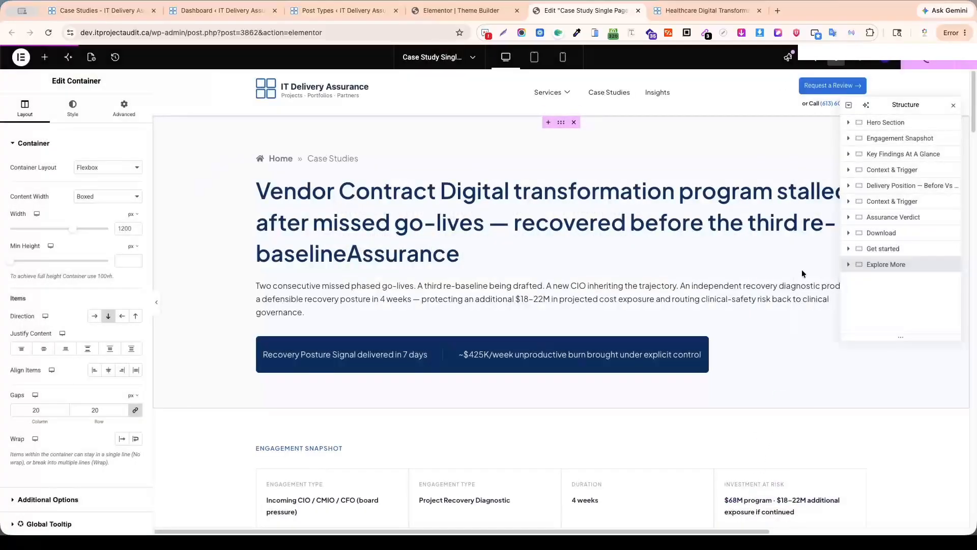
# Preview the template in a new tab and examine its sections down to More case studies.
pyautogui.click(870, 61)
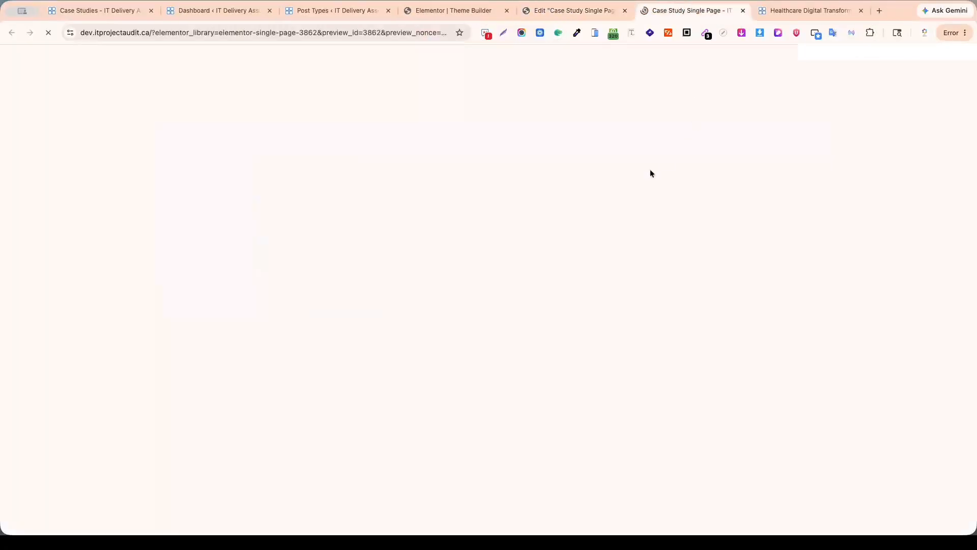
pyautogui.scroll(-15, 691, 268)
pyautogui.scroll(-20, 694, 269)
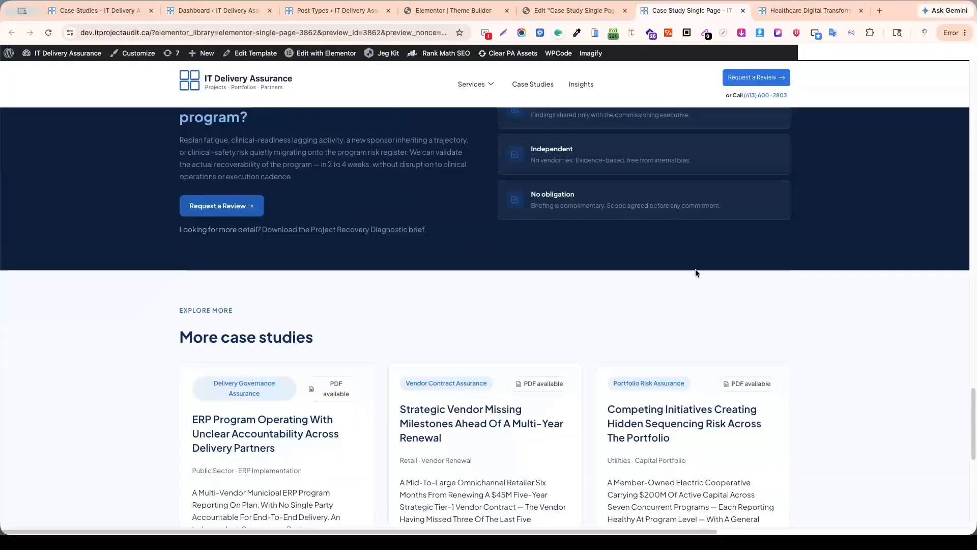
pyautogui.scroll(-5, 695, 270)
pyautogui.scroll(20, 696, 269)
pyautogui.scroll(-15, 696, 274)
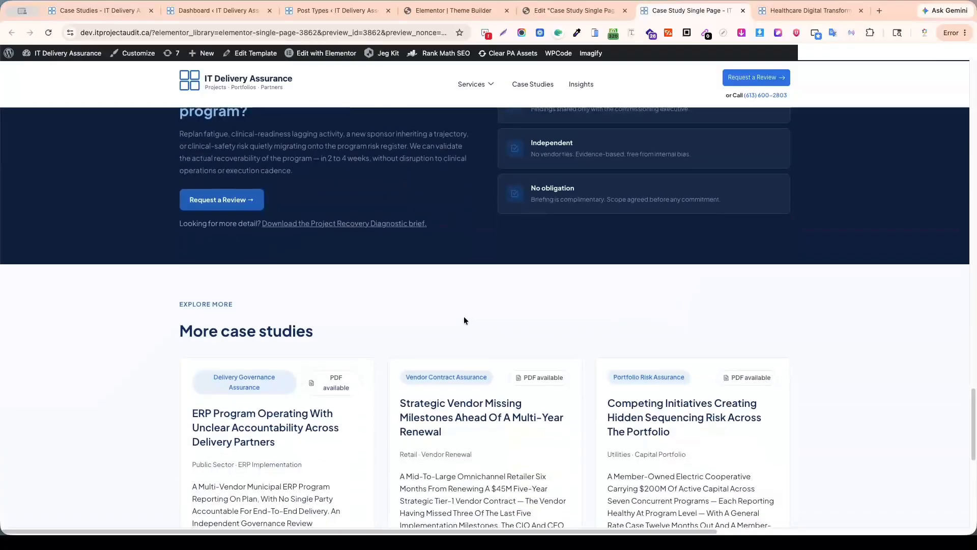
pyautogui.moveTo(433, 233); pyautogui.dragTo(312, 182)
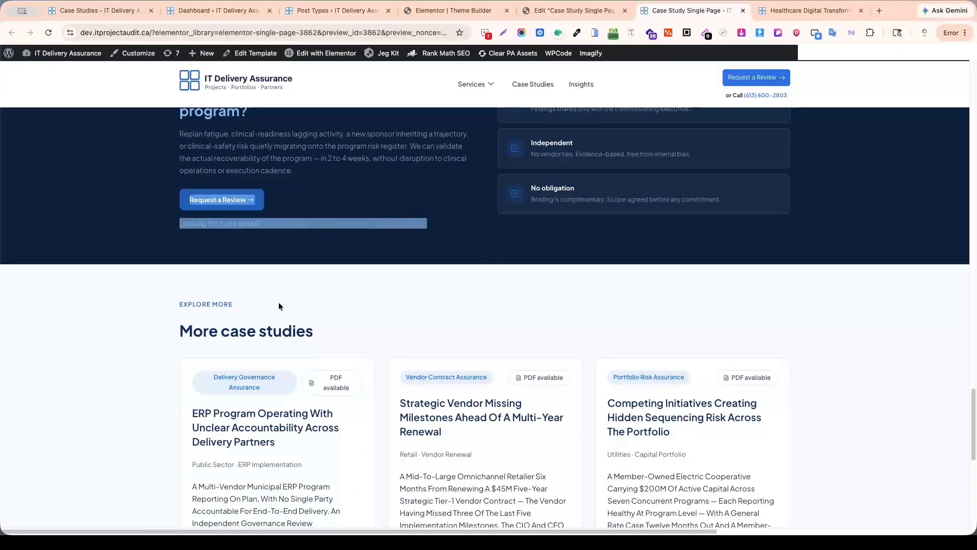
pyautogui.moveTo(179, 305); pyautogui.dragTo(780, 444)
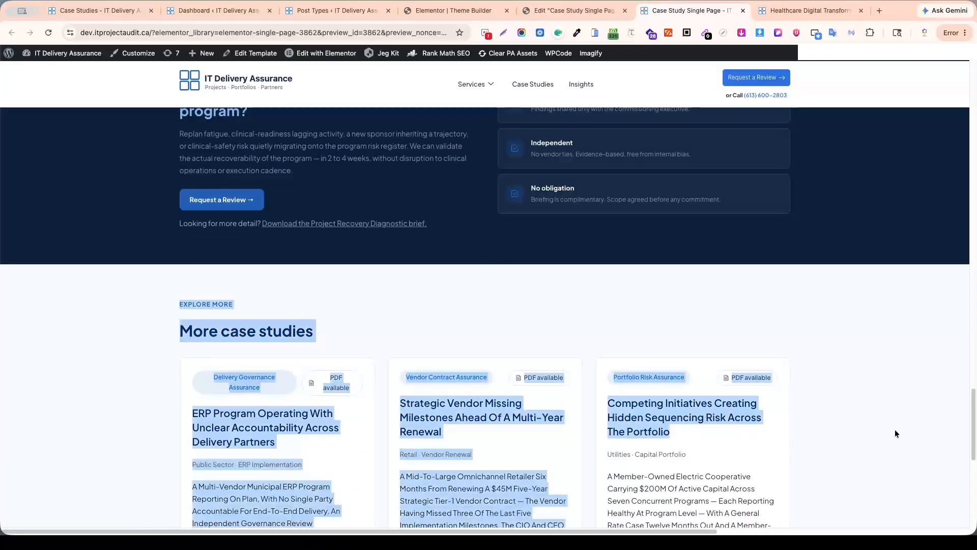
pyautogui.scroll(15, 890, 391)
pyautogui.scroll(10, 891, 390)
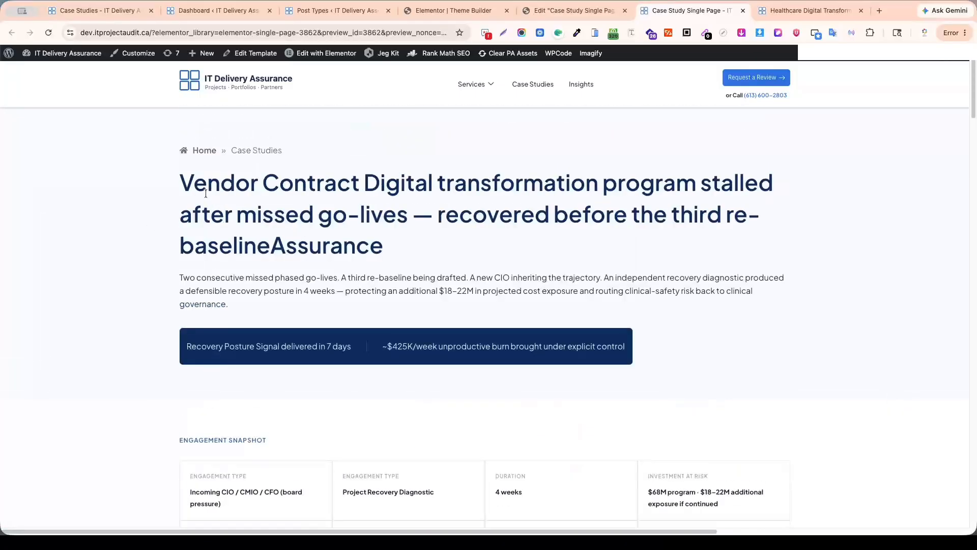
# Examine the upper sections of the preview, then return to the template's Elementor editor.
pyautogui.scroll(-4, 506, 297)
pyautogui.scroll(4, 544, 241)
pyautogui.scroll(-3, 254, 204)
pyautogui.moveTo(214, 338); pyautogui.dragTo(437, 350)
pyautogui.moveTo(645, 327); pyautogui.dragTo(825, 346)
pyautogui.click(669, 168)
pyautogui.click(575, 11)
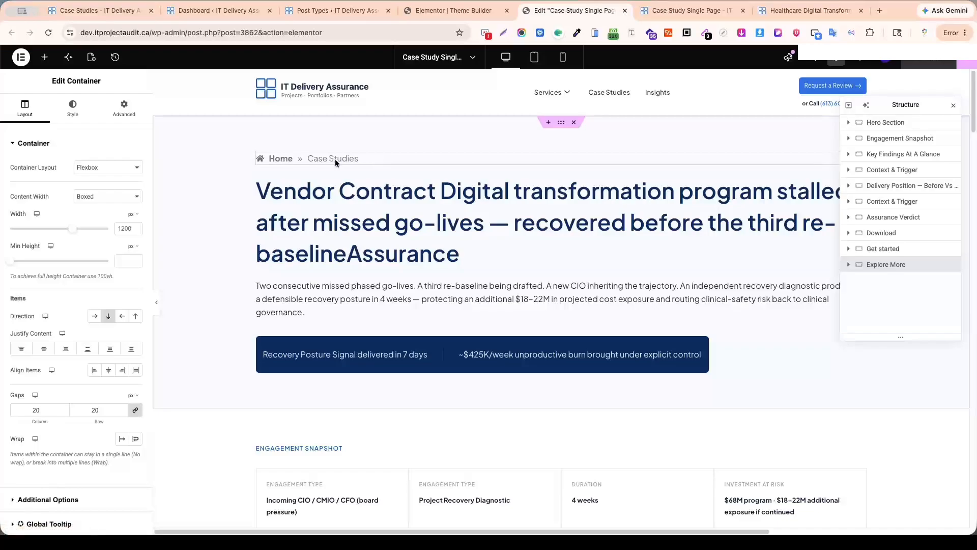
# Inspect the breadcrumbs and main heading, and expand Hero Section, Engagement Snapshot and Key Findings At A Glance down to their grids.
pyautogui.click(335, 159)
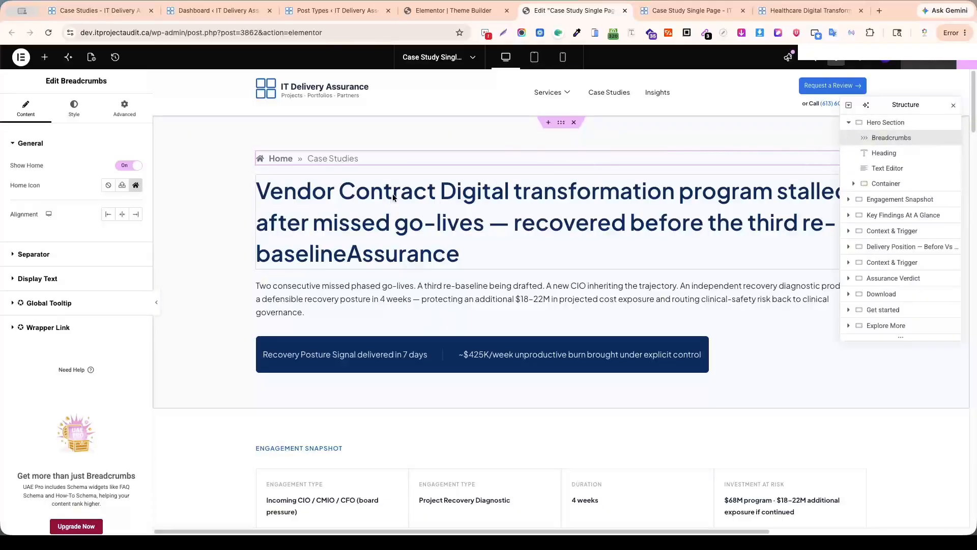
pyautogui.click(436, 204)
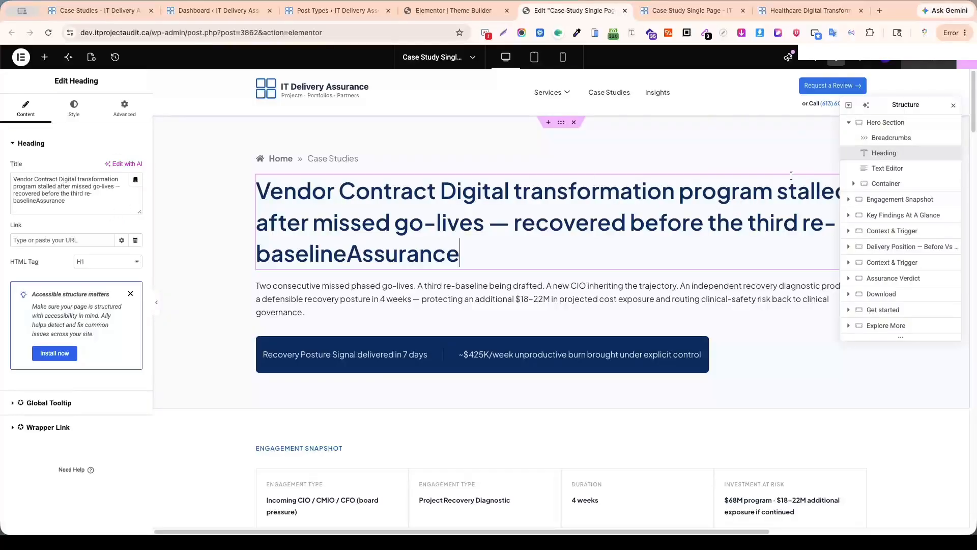
pyautogui.click(853, 183)
pyautogui.click(860, 199)
pyautogui.click(848, 244)
pyautogui.click(849, 291)
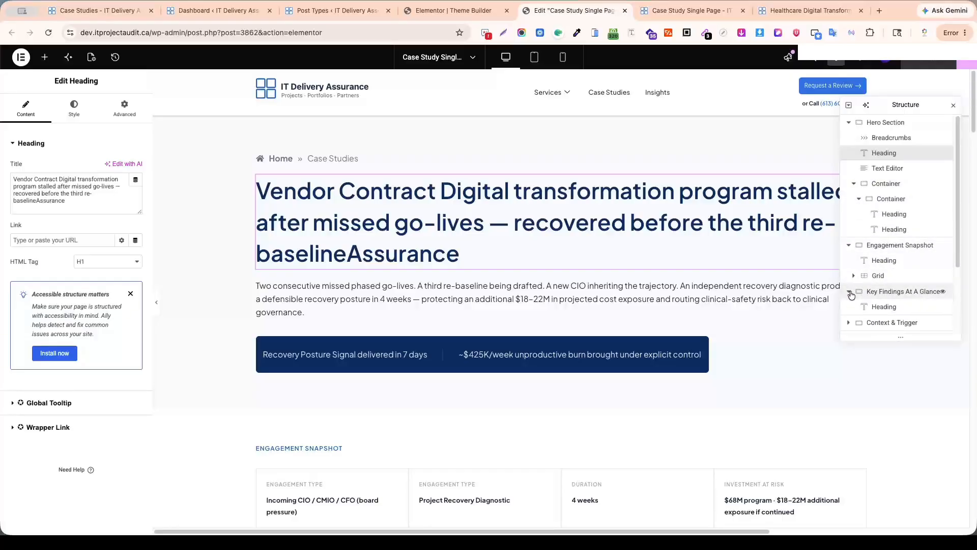
pyautogui.scroll(-3, 852, 229)
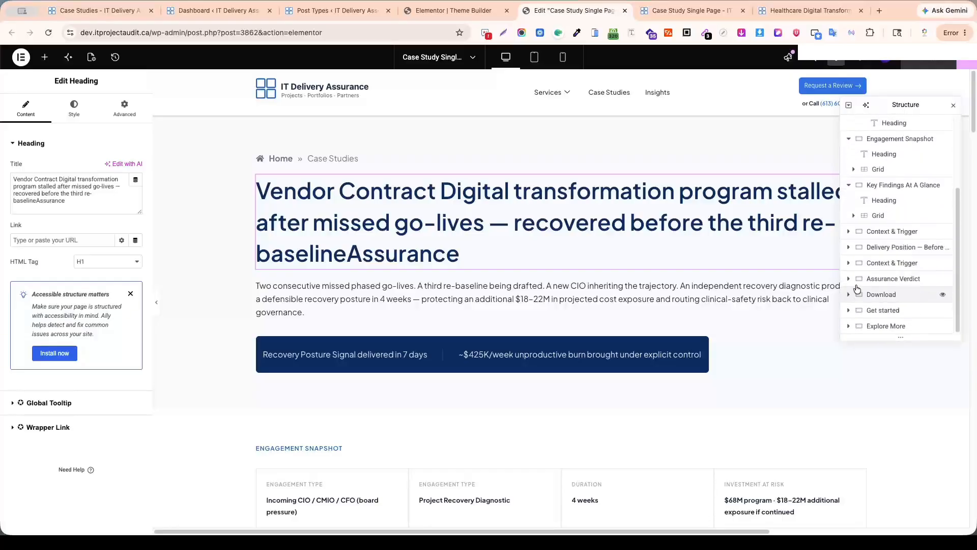
pyautogui.click(853, 216)
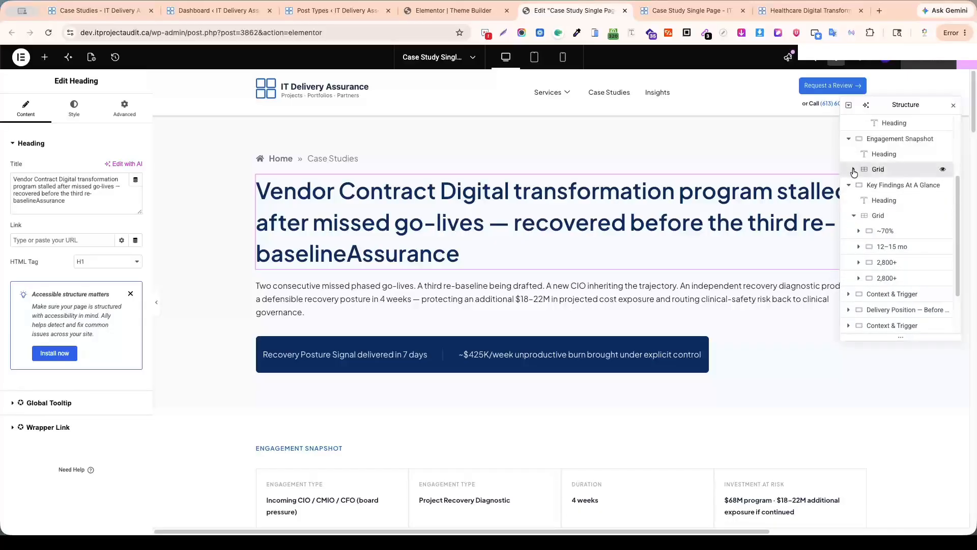
pyautogui.click(854, 169)
# Expand every item container in the Engagement Snapshot grid, from Client to Decision supported, to reveal their headings.
pyautogui.click(858, 184)
pyautogui.click(859, 231)
pyautogui.click(858, 277)
pyautogui.scroll(-3, 860, 244)
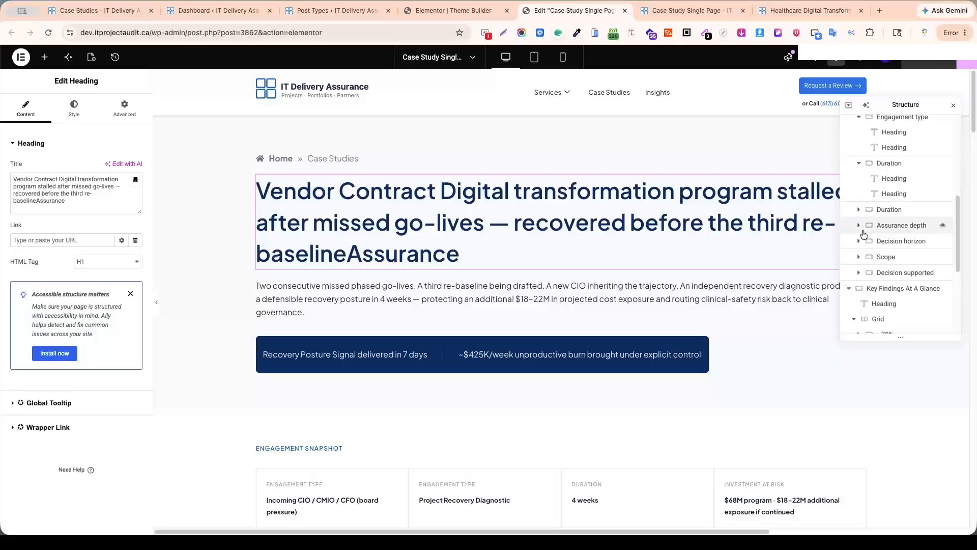
pyautogui.click(859, 211)
pyautogui.scroll(-3, 860, 198)
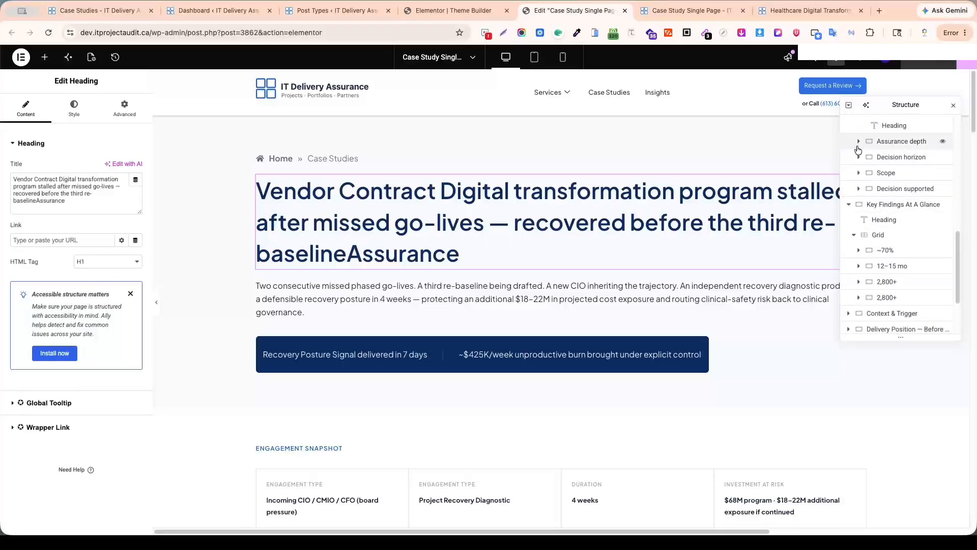
pyautogui.click(861, 146)
pyautogui.click(858, 142)
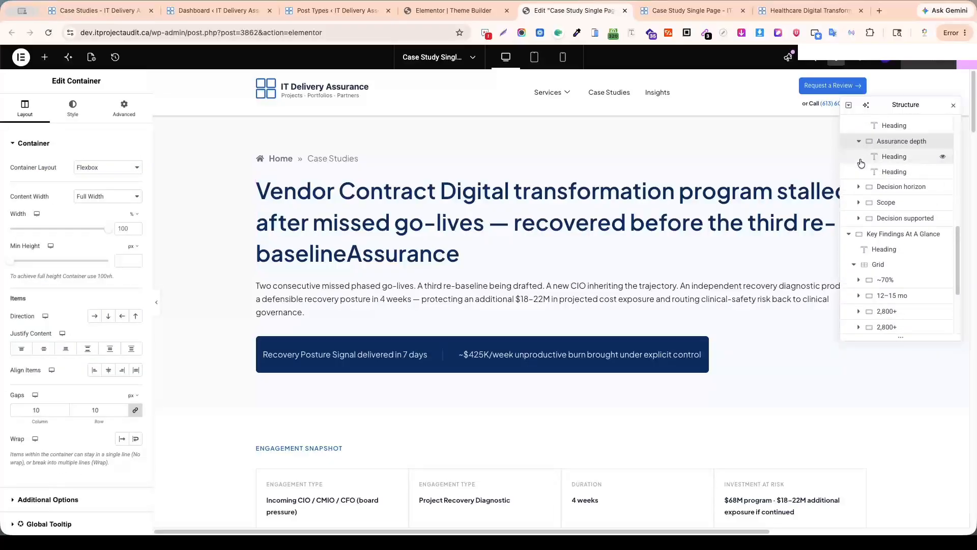
pyautogui.click(860, 188)
pyautogui.click(859, 234)
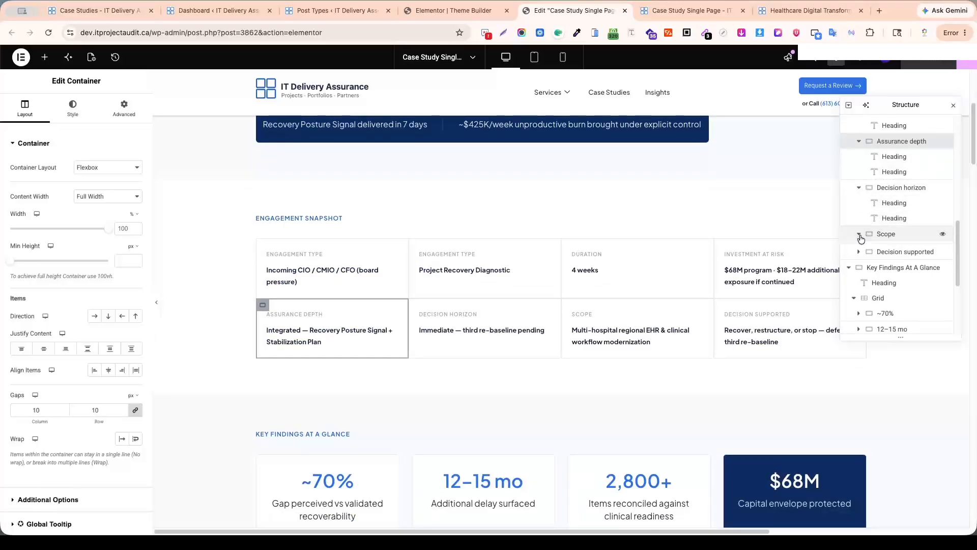
pyautogui.scroll(-2, 876, 255)
pyautogui.click(859, 231)
pyautogui.scroll(-4, 865, 239)
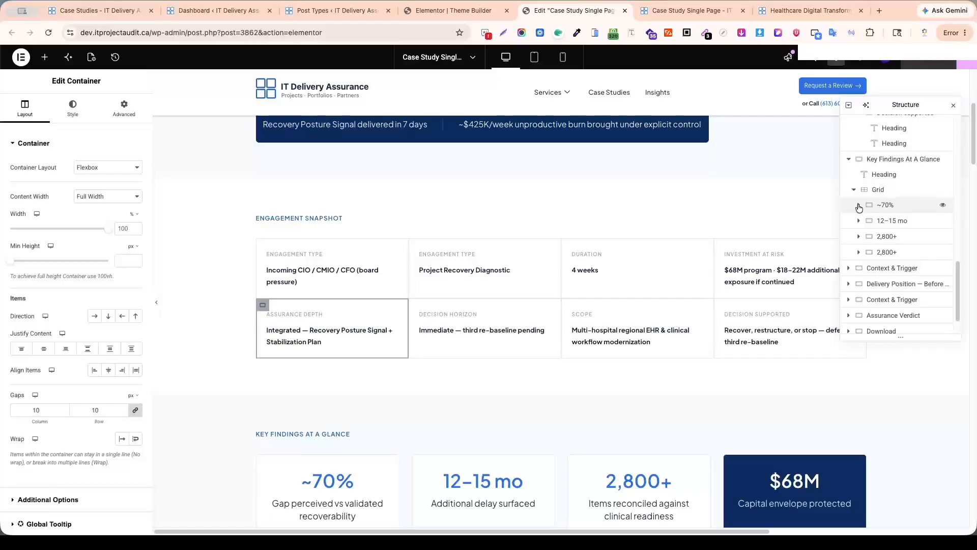
# Expand the four stat card containers in the Key Findings At A Glance grid to reveal their headings.
pyautogui.click(858, 205)
pyautogui.click(859, 251)
pyautogui.click(859, 297)
pyautogui.scroll(-3, 860, 300)
pyautogui.click(858, 216)
pyautogui.scroll(-1, 860, 223)
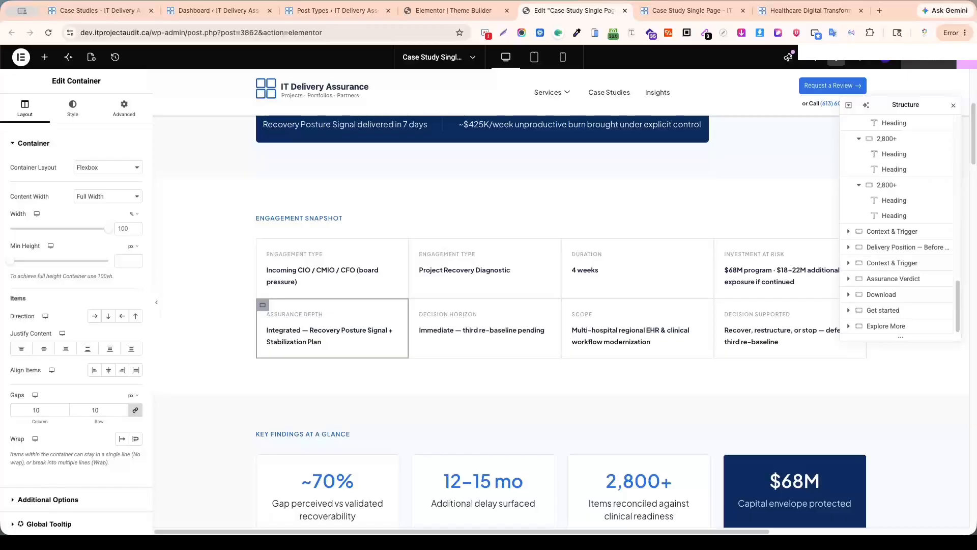
pyautogui.scroll(15, 914, 239)
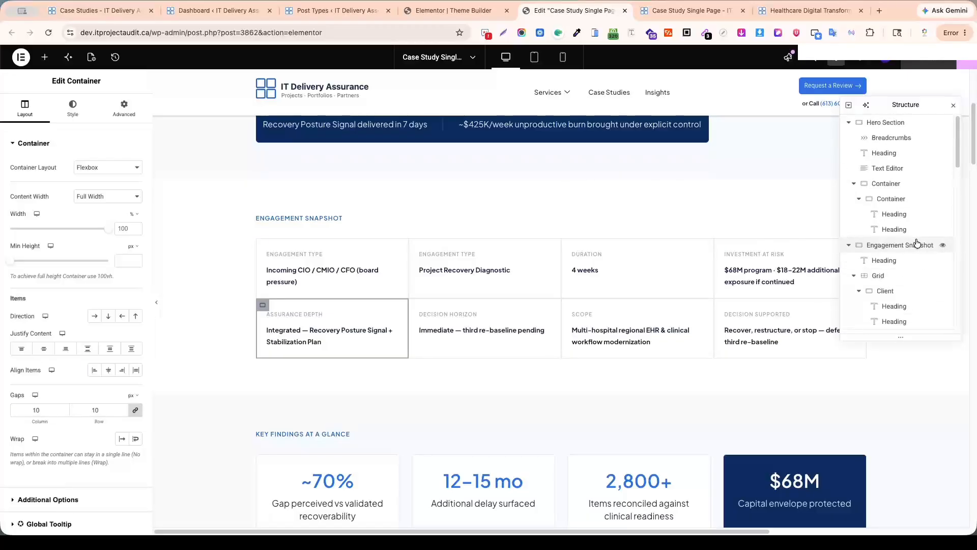
# Replace the Hero Section main heading's static title with the JetEngine Custom Field dynamic tag.
pyautogui.scroll(5, 637, 185)
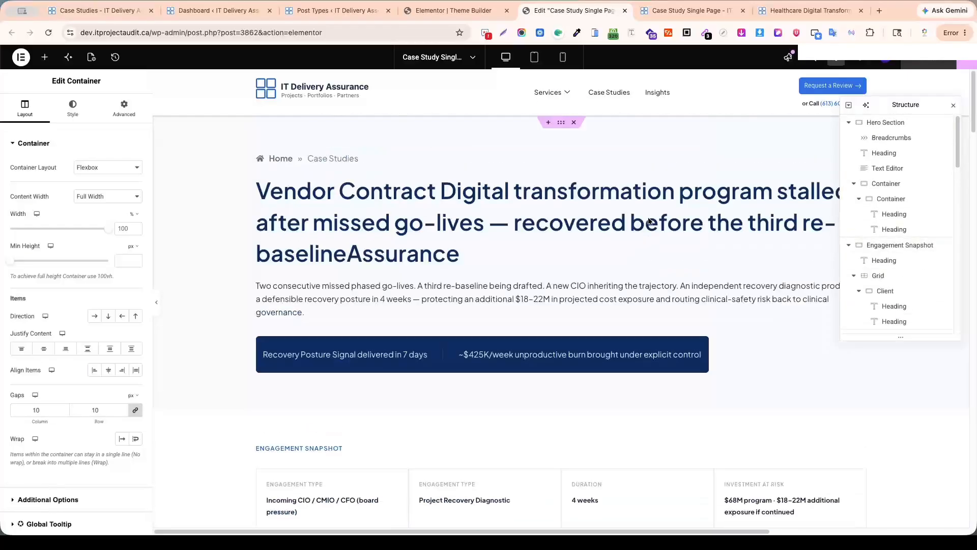
pyautogui.click(725, 190)
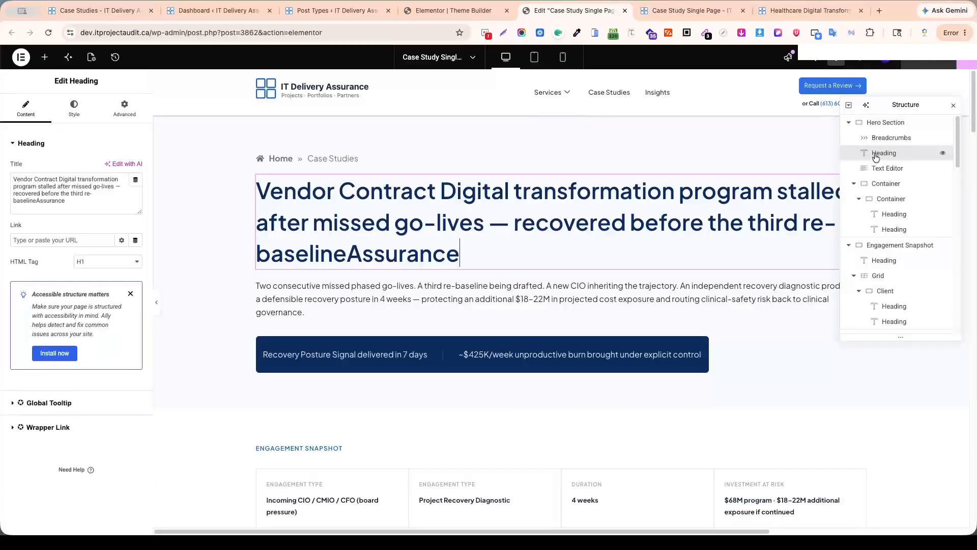
pyautogui.click(106, 202)
pyautogui.click(75, 154)
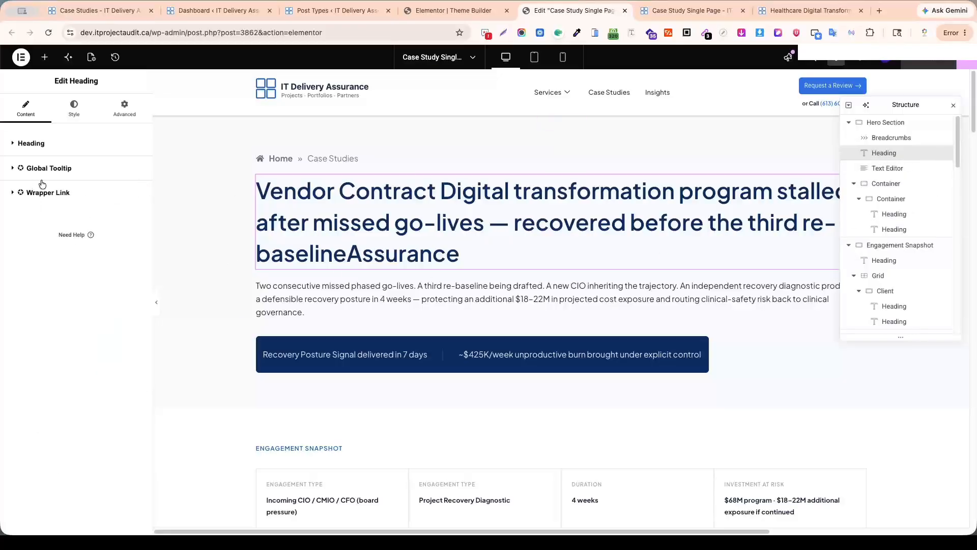
pyautogui.click(9, 148)
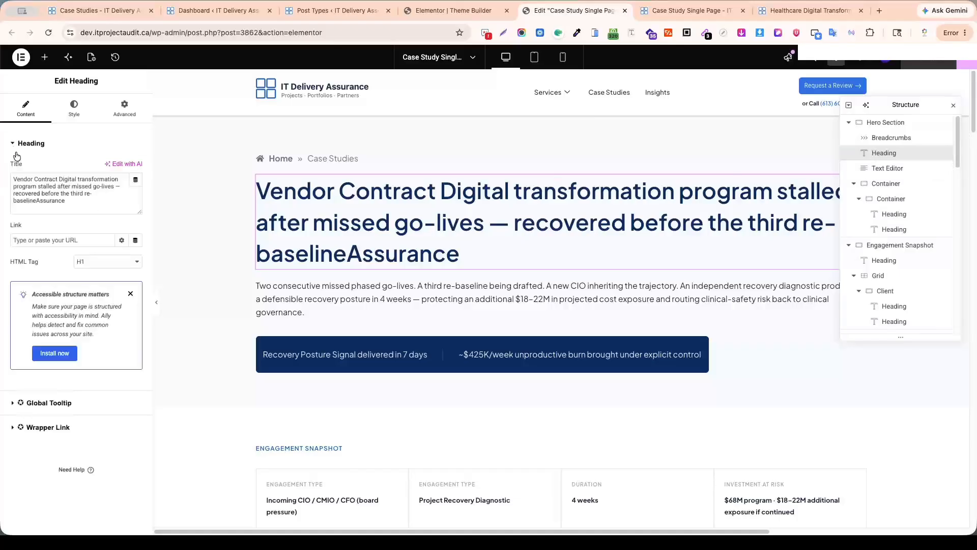
pyautogui.click(136, 182)
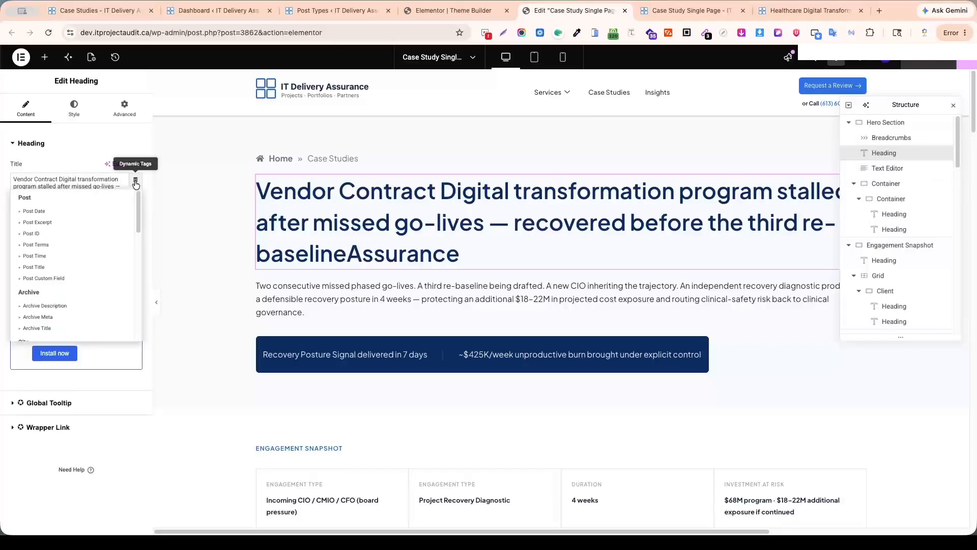
pyautogui.scroll(-10, 56, 254)
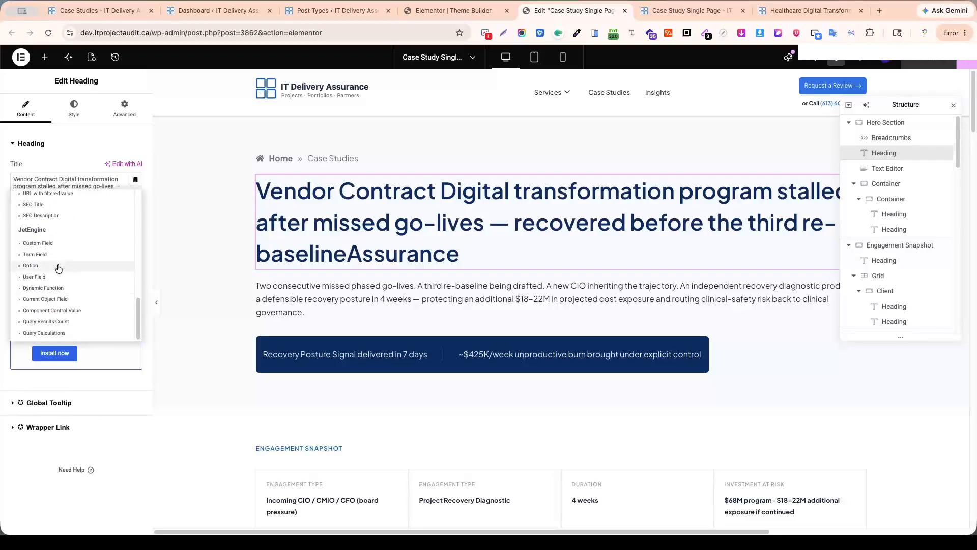
pyautogui.click(40, 243)
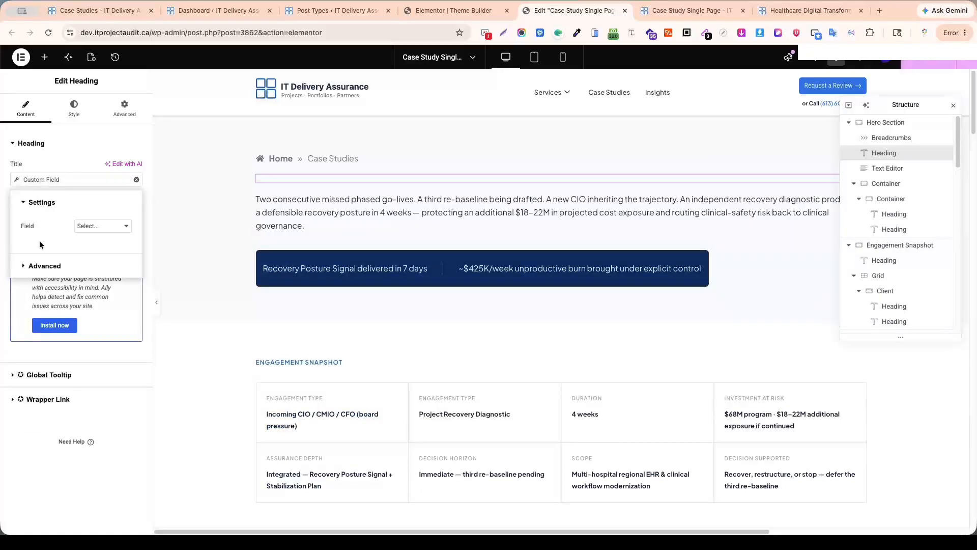
# Set the Hero Section main heading's custom field source to Case Study Title.
pyautogui.click(127, 226)
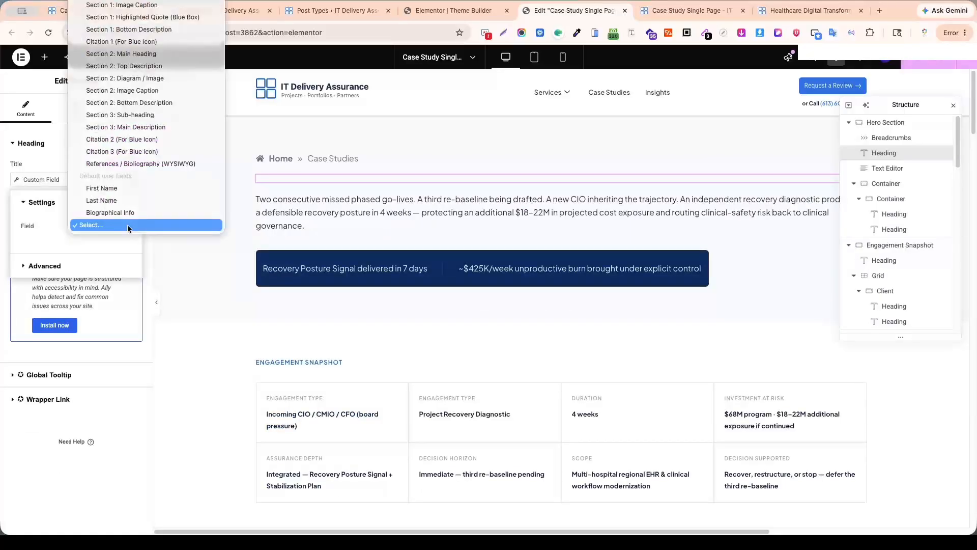
pyautogui.scroll(10, 143, 178)
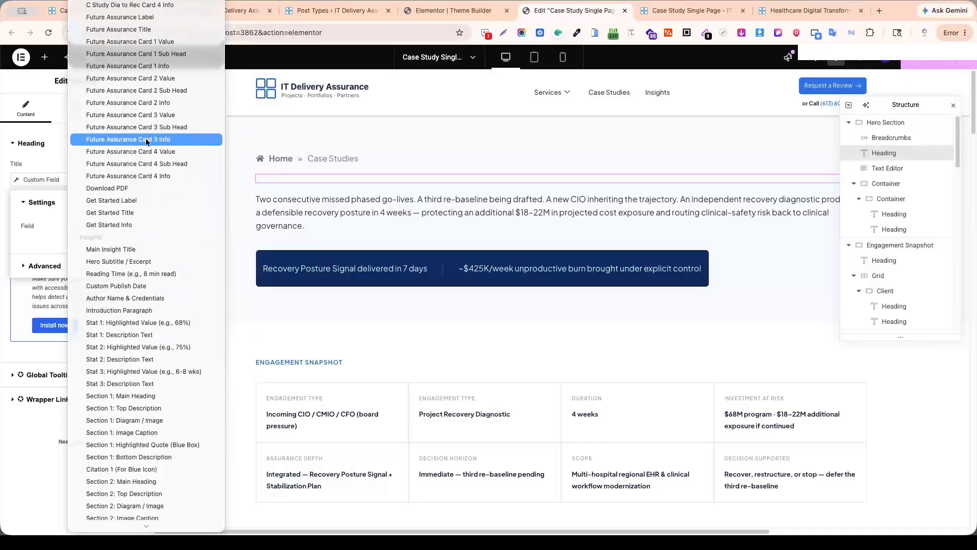
pyautogui.scroll(14, 147, 155)
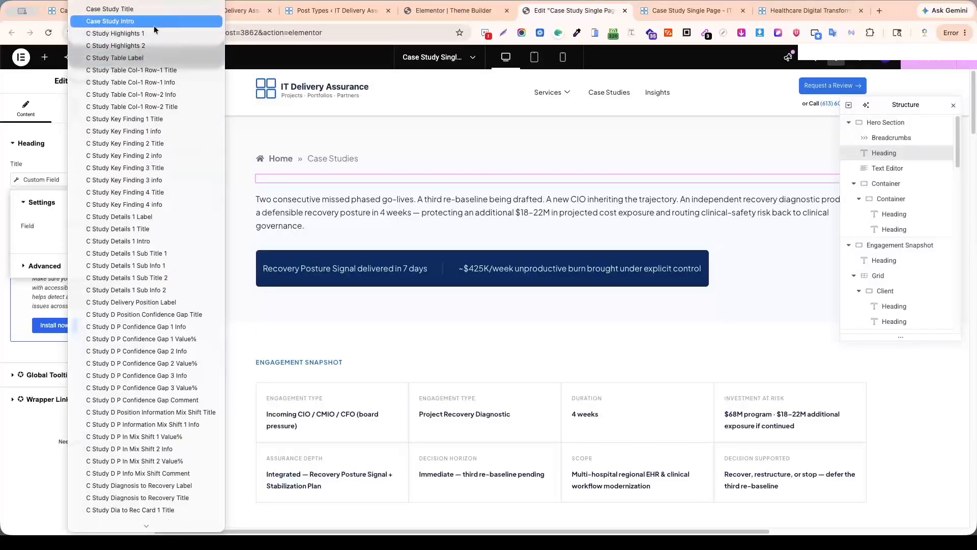
pyautogui.scroll(-15, 153, 302)
pyautogui.scroll(15, 154, 311)
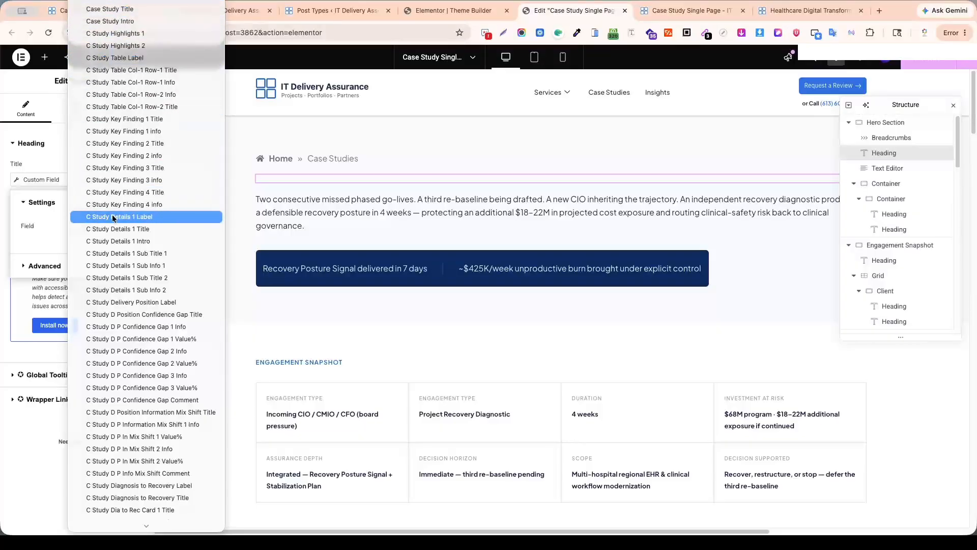
pyautogui.scroll(-3, 106, 363)
pyautogui.scroll(-10, 107, 363)
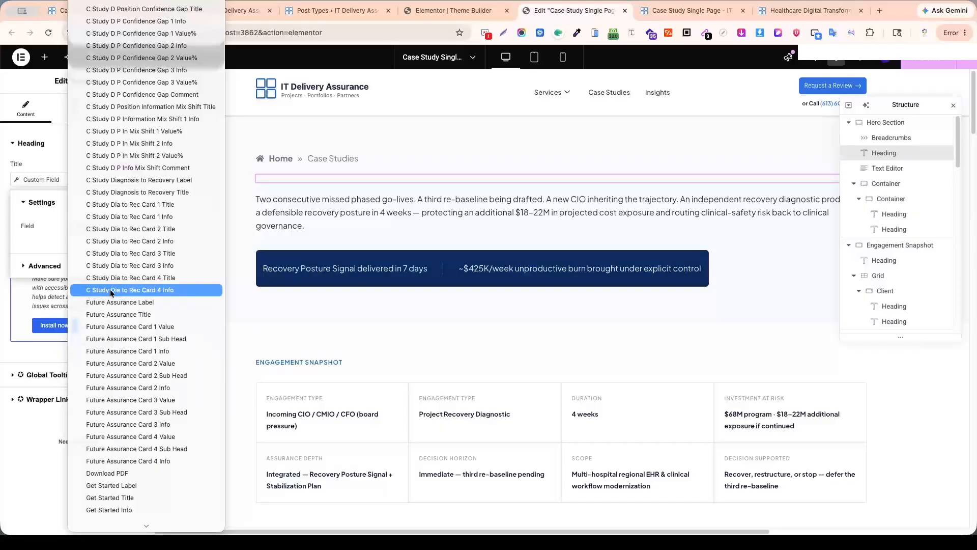
pyautogui.scroll(12, 111, 291)
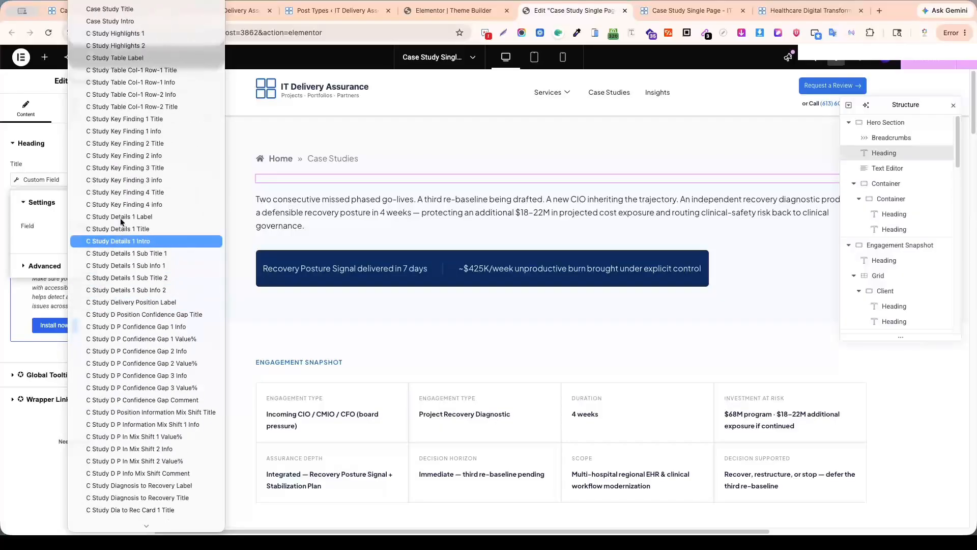
pyautogui.click(129, 10)
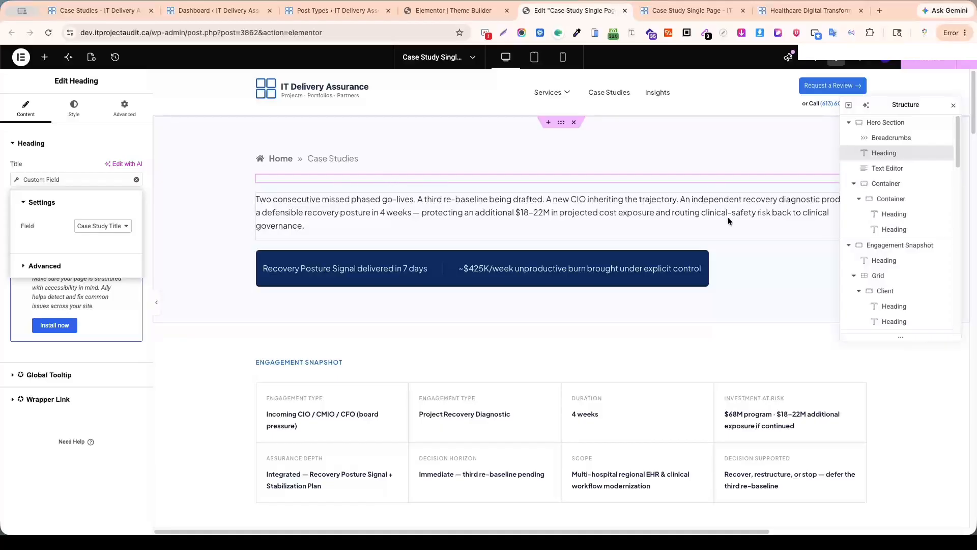
# Replace the Hero Section intro paragraph's static text with the JetEngine Custom Field dynamic tag.
pyautogui.click(886, 171)
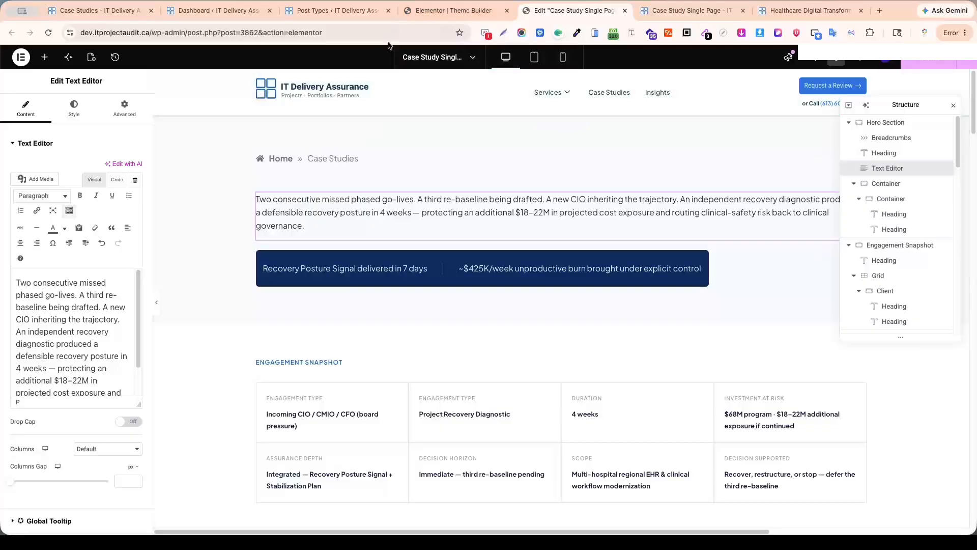
pyautogui.click(135, 181)
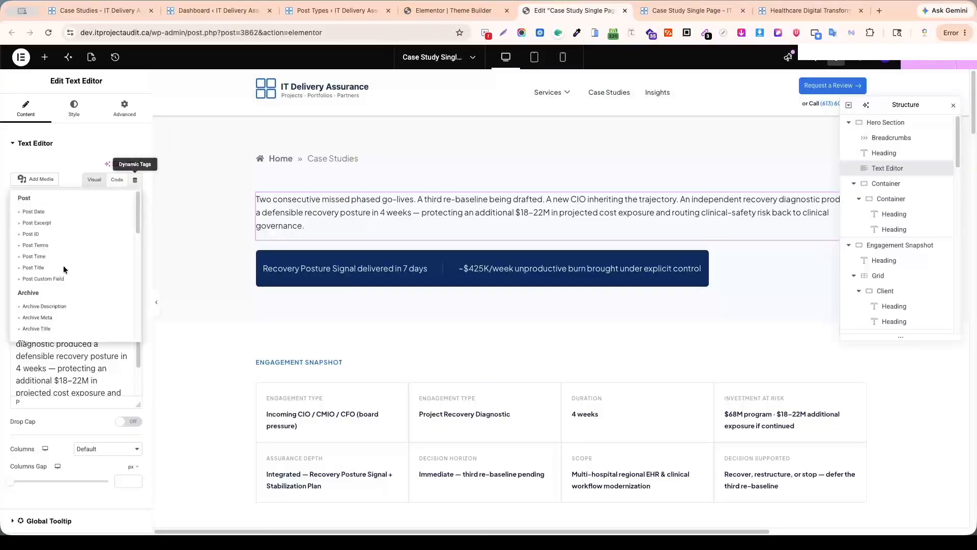
pyautogui.scroll(-10, 63, 269)
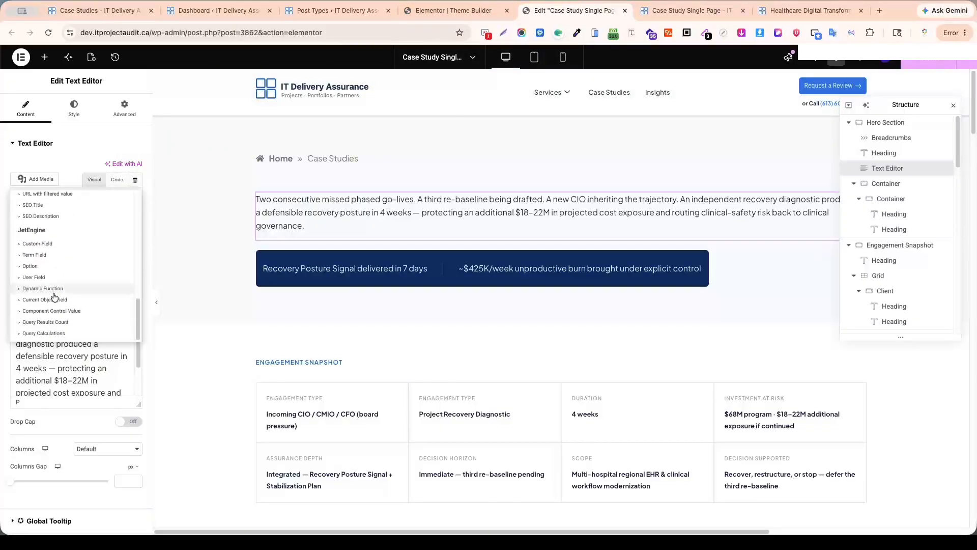
pyautogui.click(45, 245)
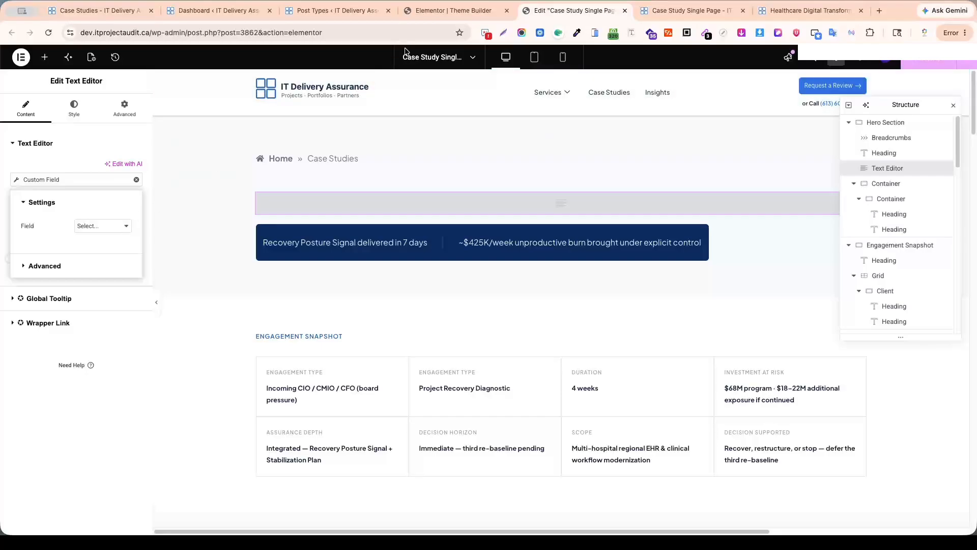
# Open the Case Studies post type's settings separately and check its meta fields against the intro paragraph on the Healthcare Digital Transformation page.
pyautogui.click(450, 10)
pyautogui.click(336, 11)
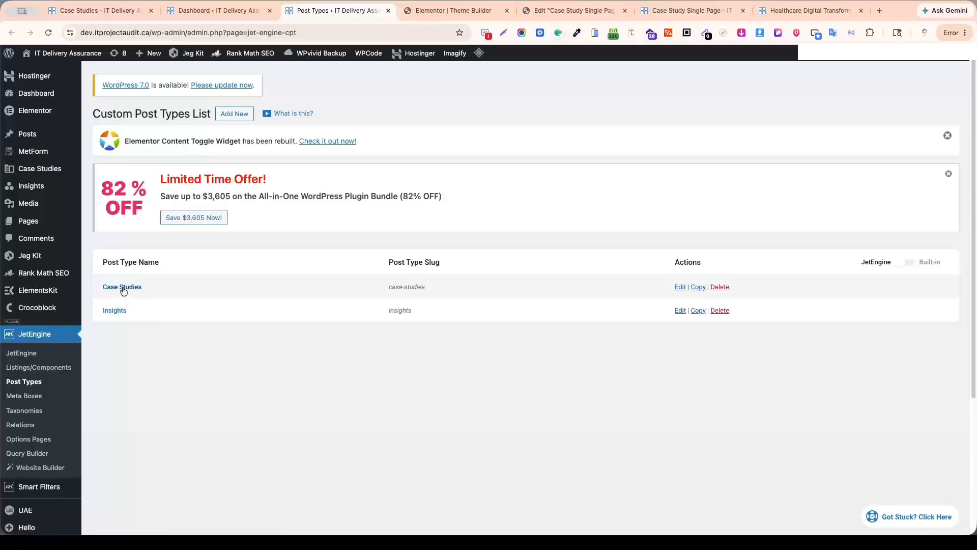
pyautogui.keyDown('super'); pyautogui.click(678, 291); pyautogui.keyUp('super')
pyautogui.click(382, 9)
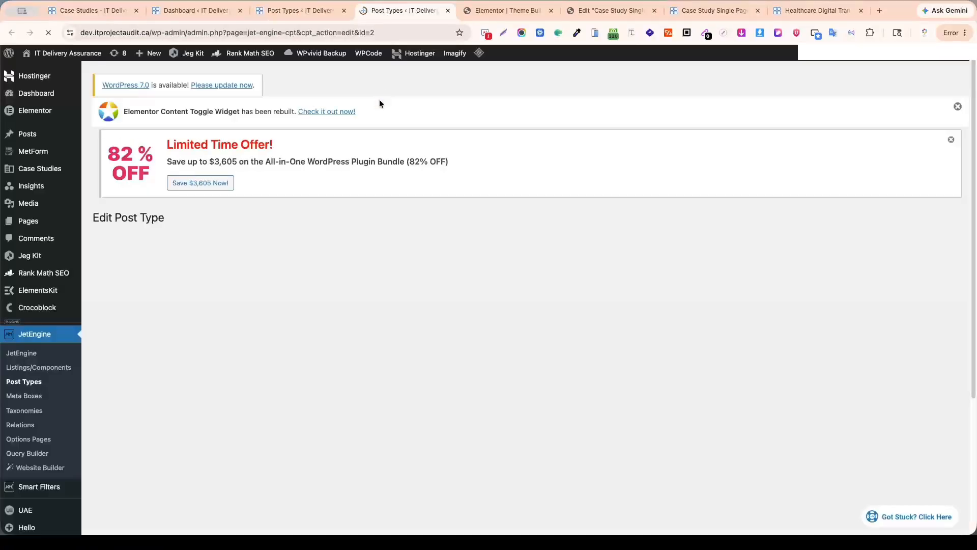
pyautogui.scroll(-3, 379, 287)
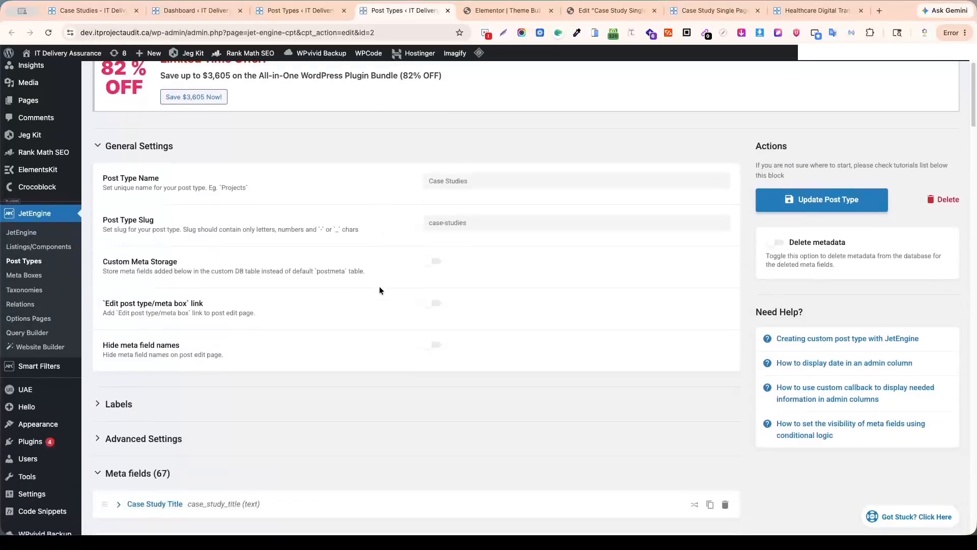
pyautogui.scroll(-8, 379, 290)
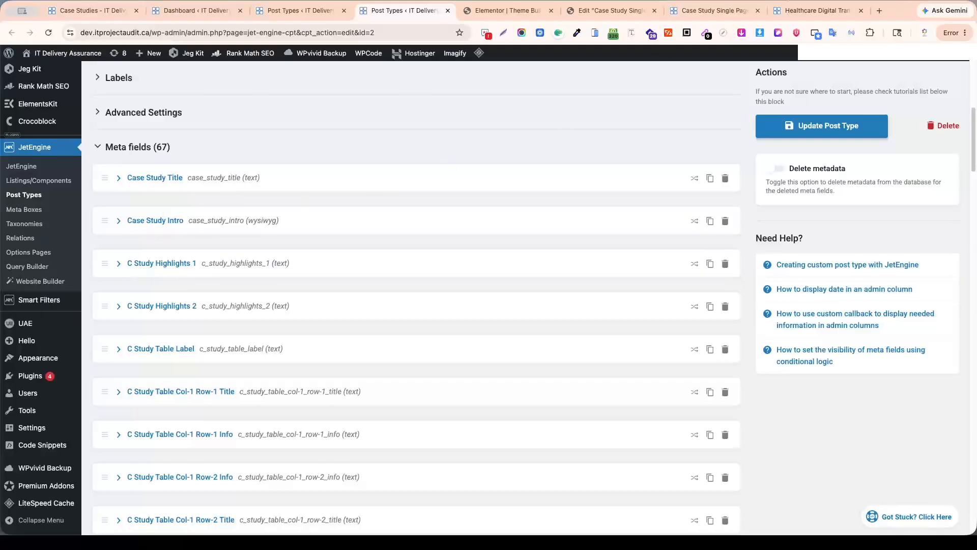
pyautogui.click(813, 11)
pyautogui.tripleClick(190, 275)
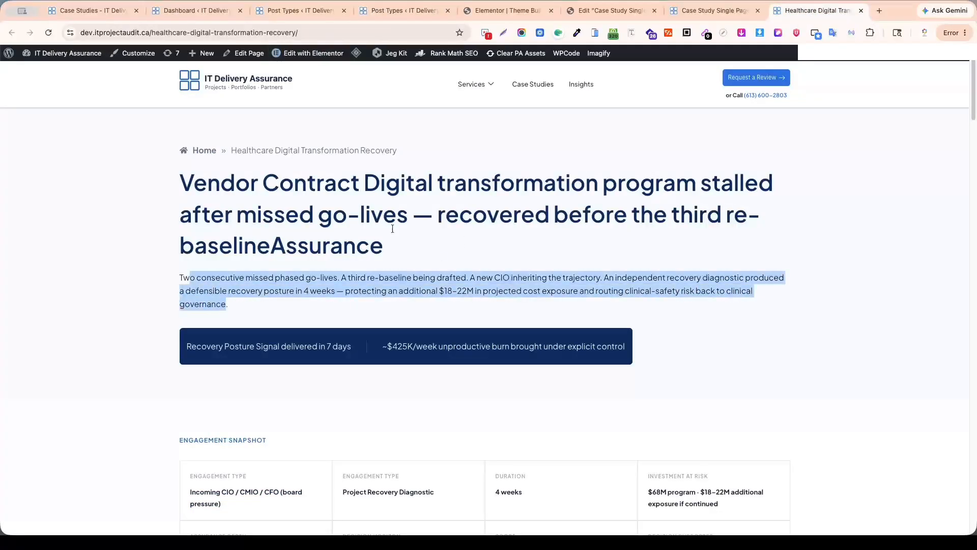
# Back in the template editor, set the intro paragraph's custom field source to Case Study Intro.
pyautogui.click(601, 13)
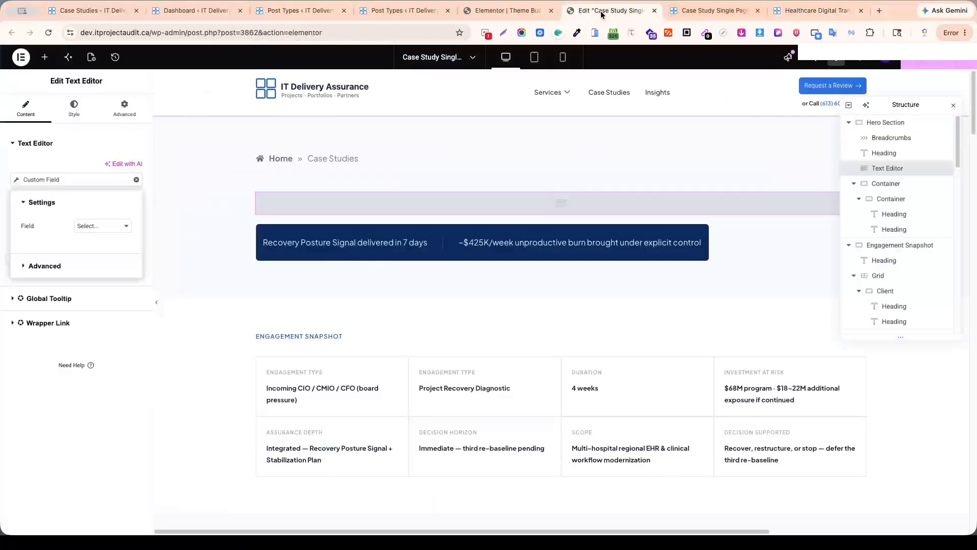
pyautogui.click(126, 224)
pyautogui.scroll(-5, 128, 208)
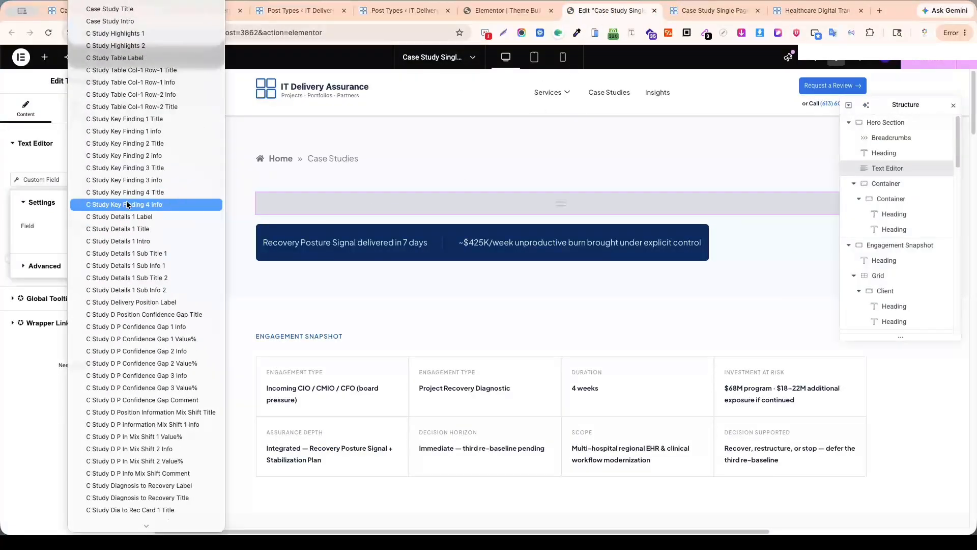
pyautogui.click(118, 22)
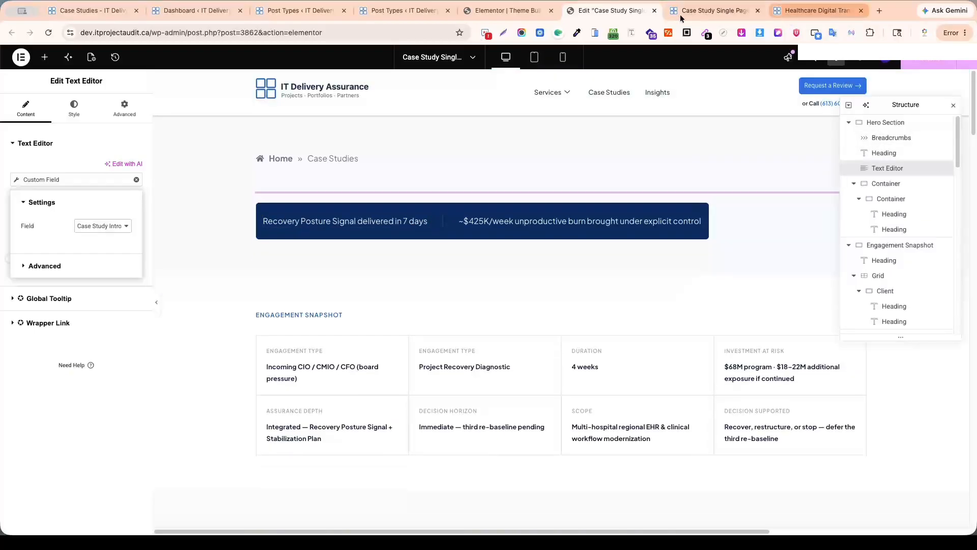
# Compare the C Study Highlights 1 and 2 meta fields with the two highlight texts in the published page's blue hero bar.
pyautogui.click(792, 12)
pyautogui.click(704, 12)
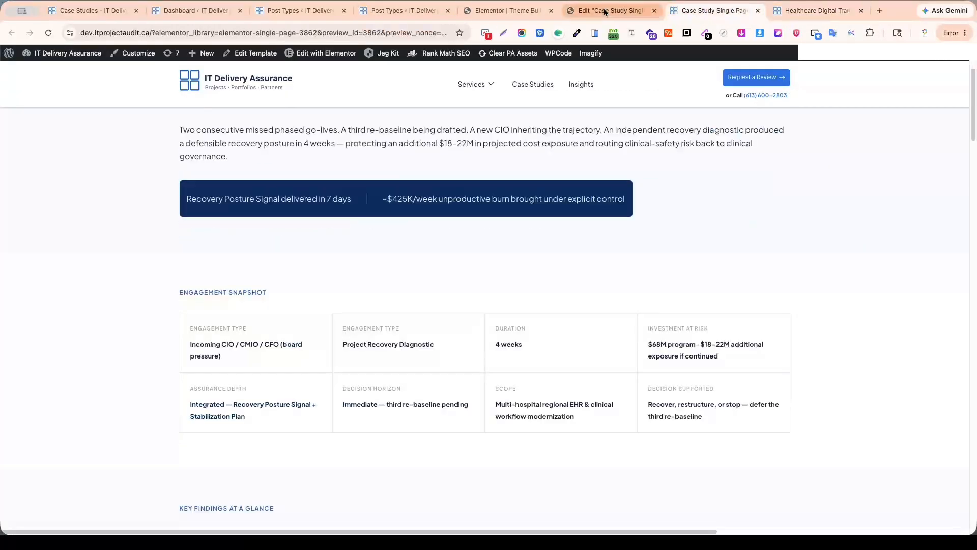
pyautogui.click(283, 11)
pyautogui.click(386, 11)
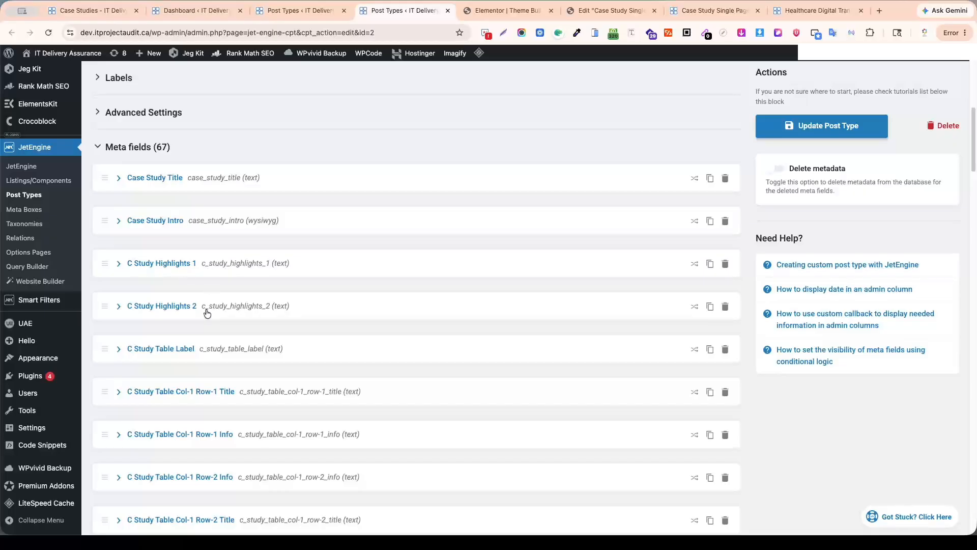
pyautogui.click(816, 10)
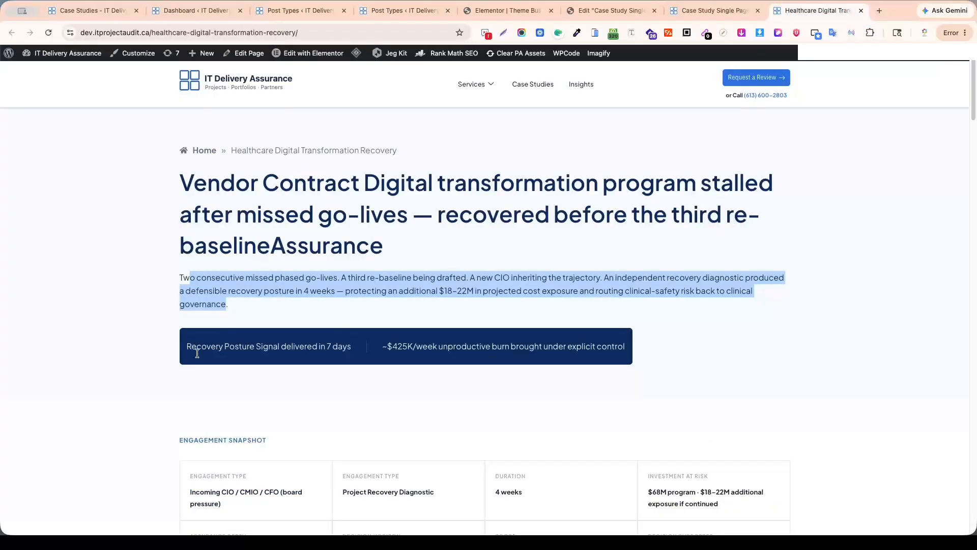
pyautogui.click(187, 337)
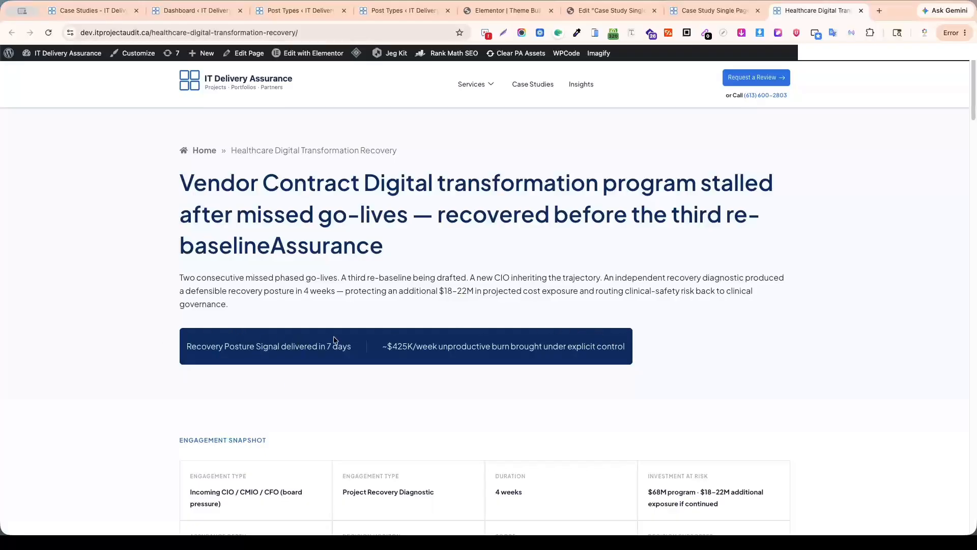
pyautogui.moveTo(407, 347); pyautogui.dragTo(582, 347)
pyautogui.click(640, 261)
# In the template editor, link the blue bar's "Recovery Posture Signal delivered in 7 days" heading to the JetEngine custom field C Study Highlights 1.
pyautogui.click(617, 11)
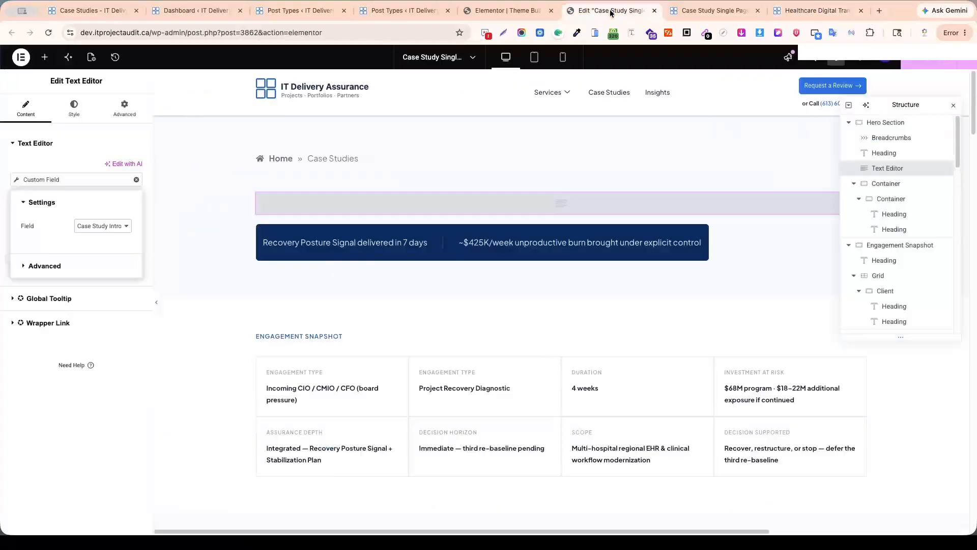
pyautogui.click(437, 243)
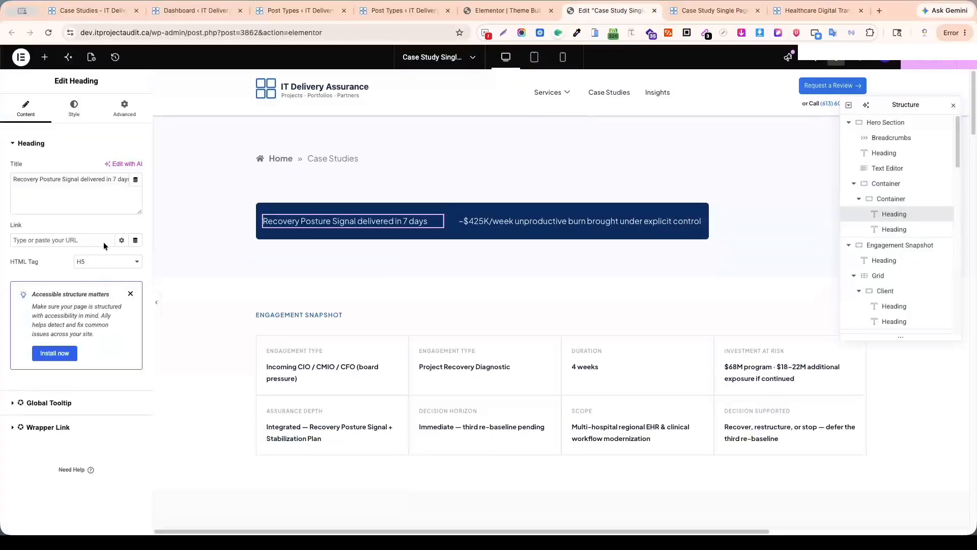
pyautogui.click(136, 182)
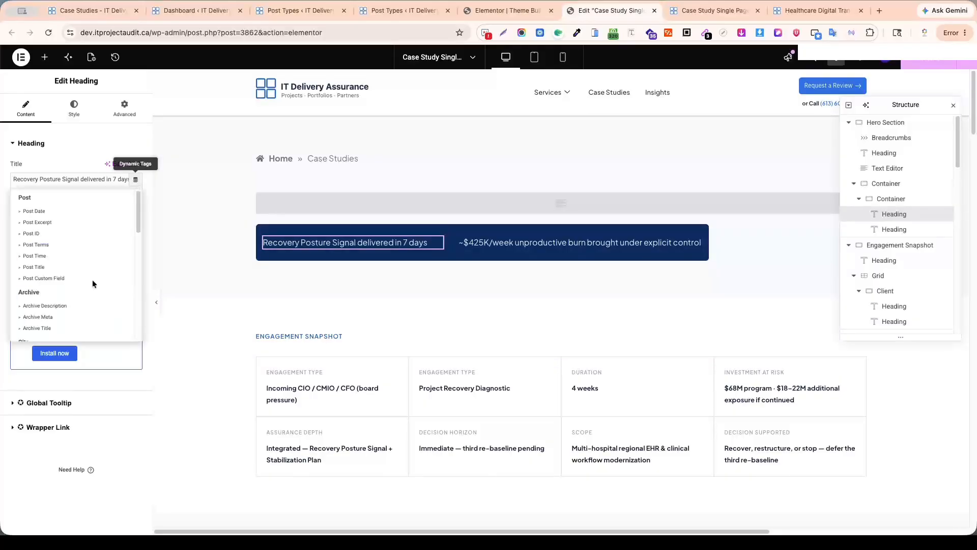
pyautogui.scroll(-10, 92, 283)
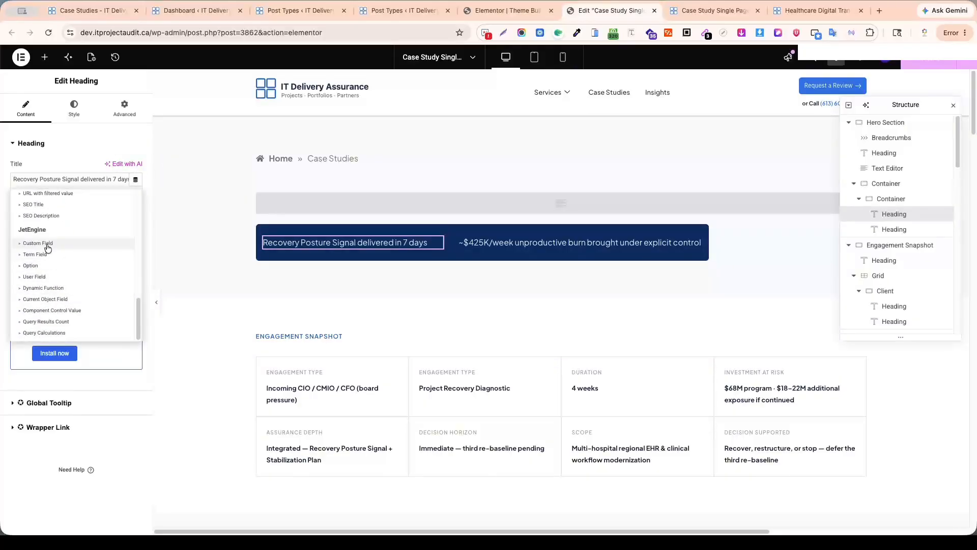
pyautogui.click(48, 246)
pyautogui.click(117, 227)
pyautogui.scroll(10, 116, 173)
pyautogui.scroll(10, 116, 173)
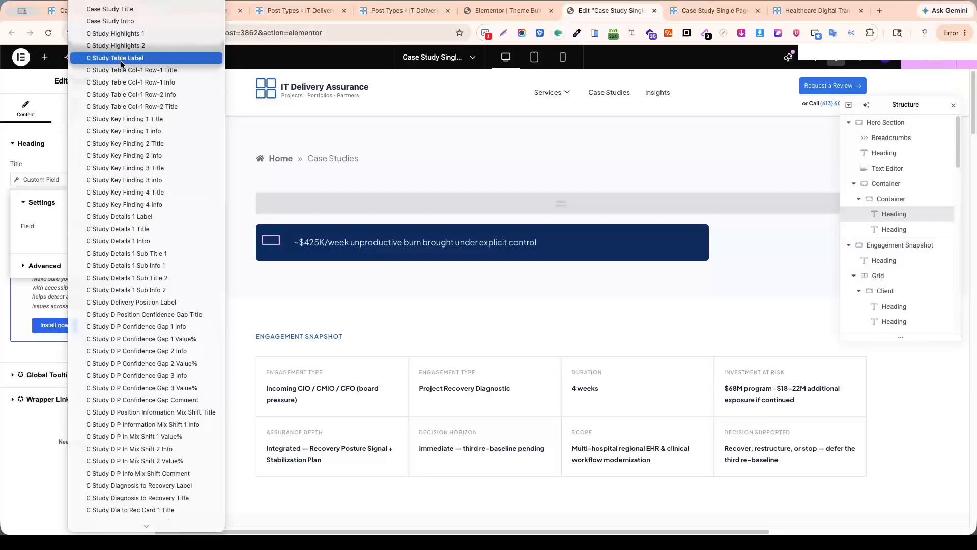
pyautogui.click(133, 35)
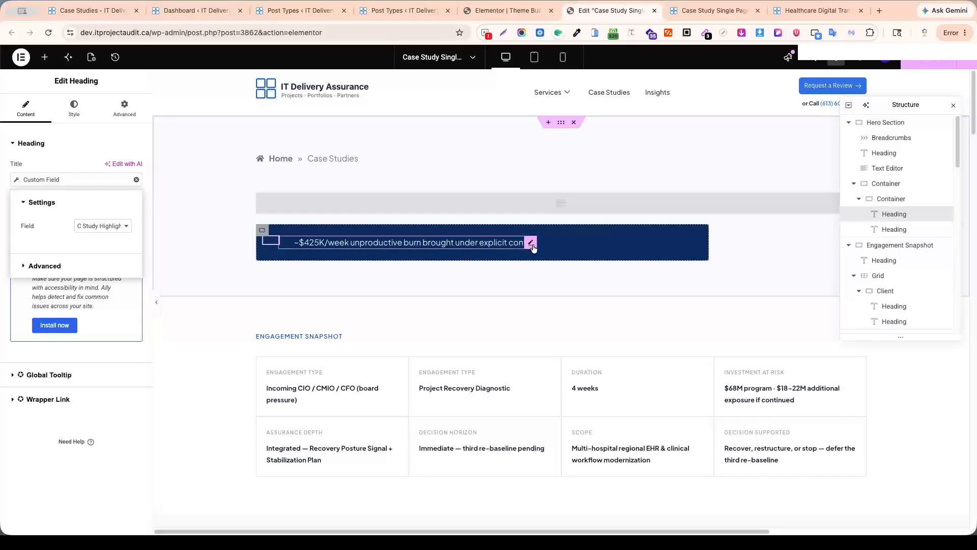
# Link the blue bar's "~$425K/week unproductive burn brought under explicit control" heading to the JetEngine custom field C Study Highlights 2.
pyautogui.click(531, 243)
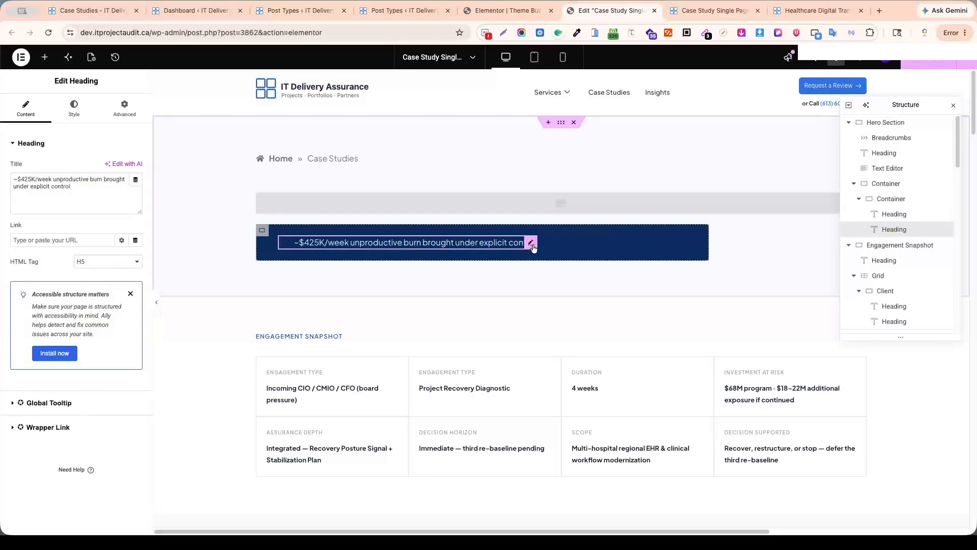
pyautogui.click(134, 181)
pyautogui.scroll(-10, 68, 252)
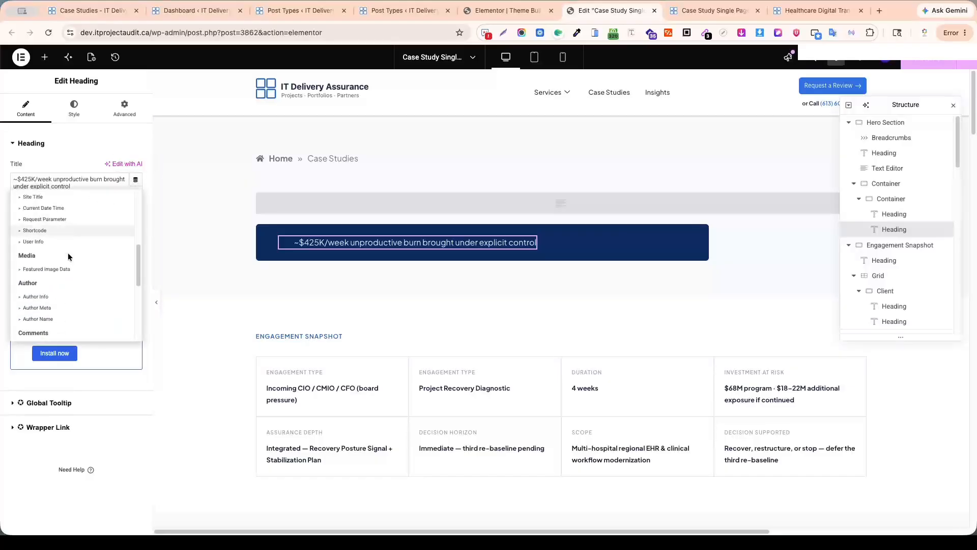
pyautogui.click(46, 243)
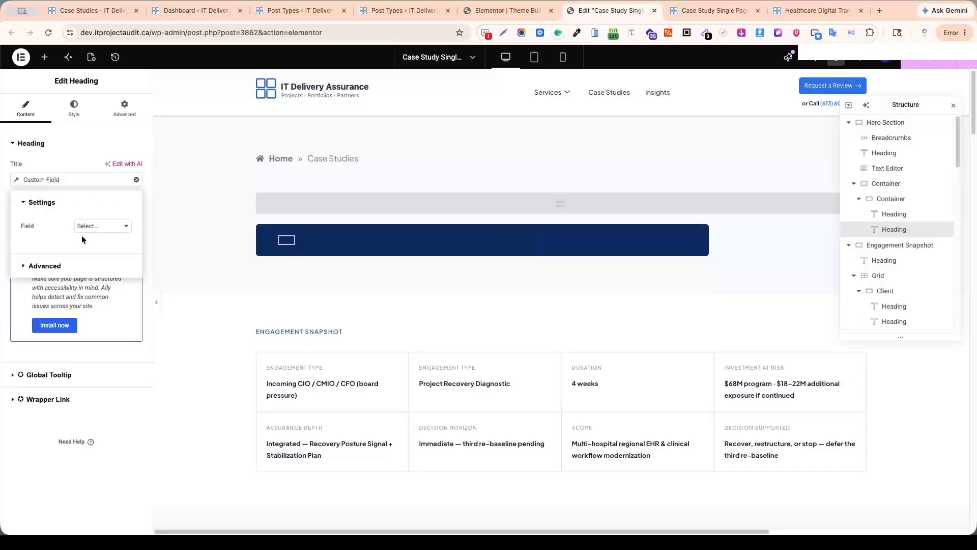
pyautogui.click(124, 224)
pyautogui.scroll(10, 124, 218)
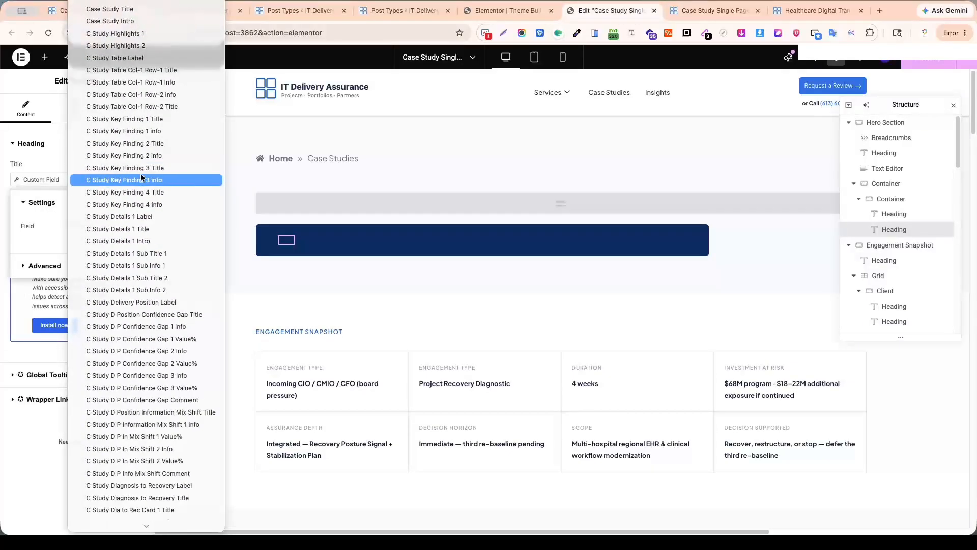
pyautogui.click(140, 46)
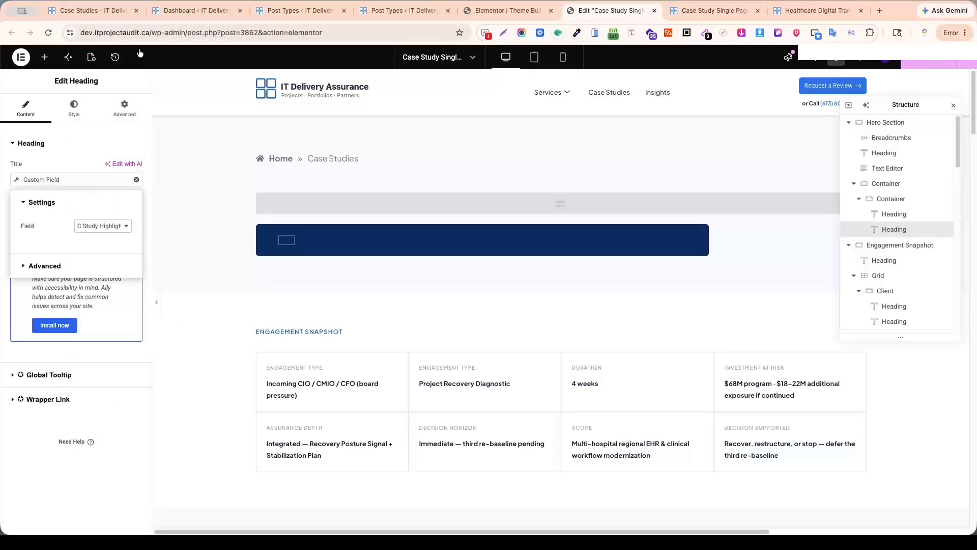
pyautogui.scroll(-3, 292, 282)
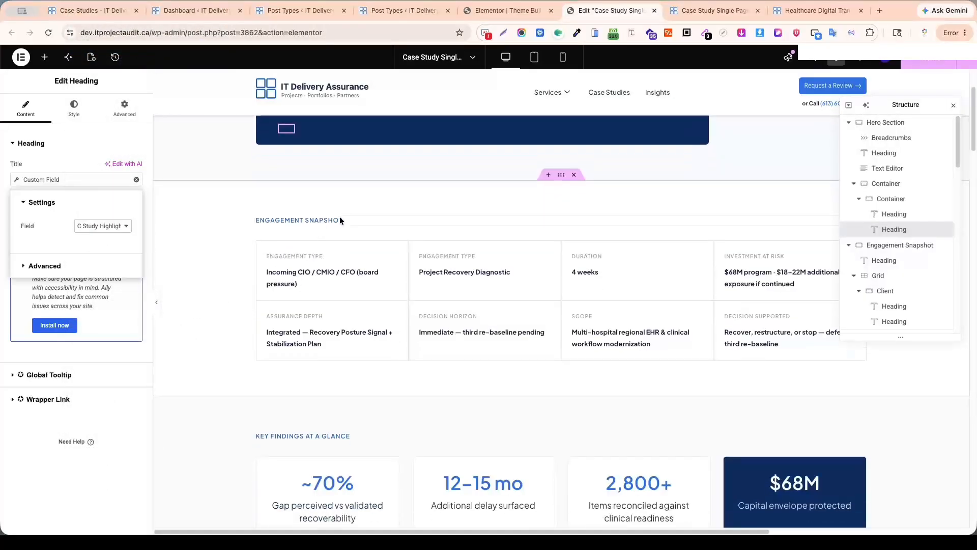
# Link the Engagement Snapshot section heading to the JetEngine custom field C Study Table Label.
pyautogui.click(429, 221)
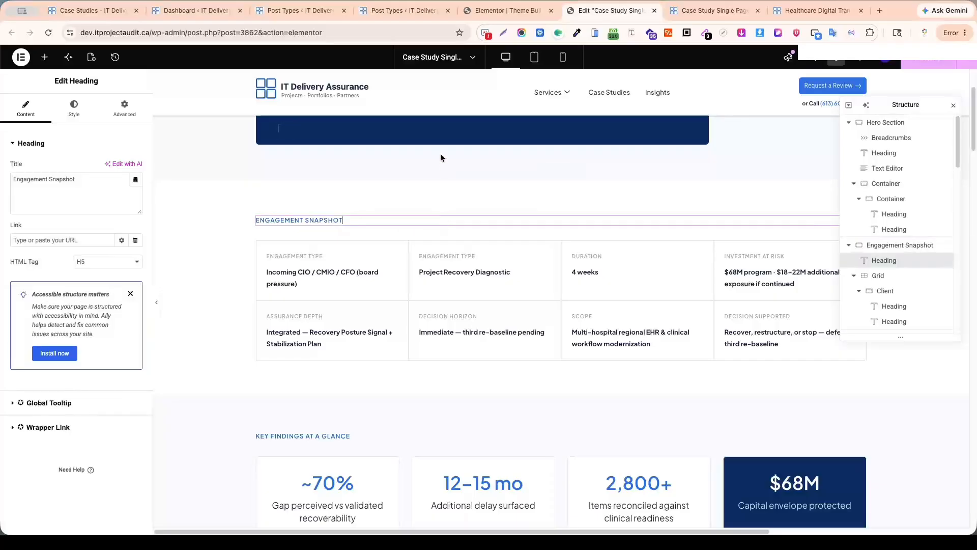
pyautogui.click(136, 182)
pyautogui.scroll(-10, 61, 265)
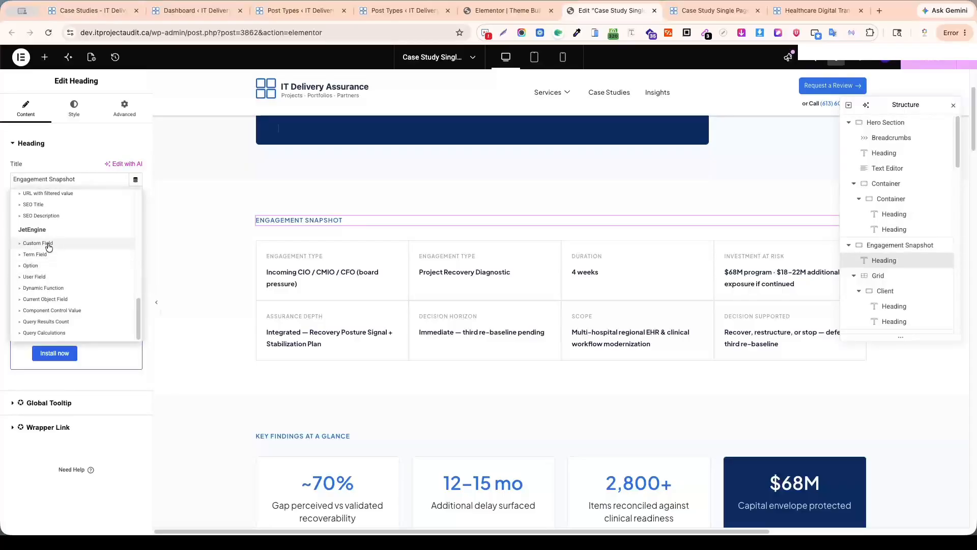
pyautogui.click(48, 245)
pyautogui.click(126, 228)
pyautogui.scroll(10, 130, 209)
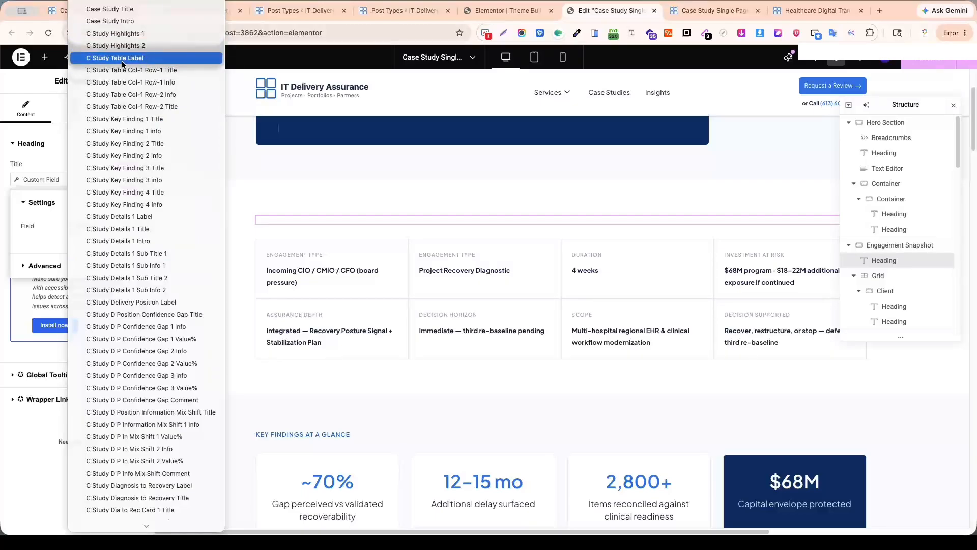
pyautogui.click(131, 62)
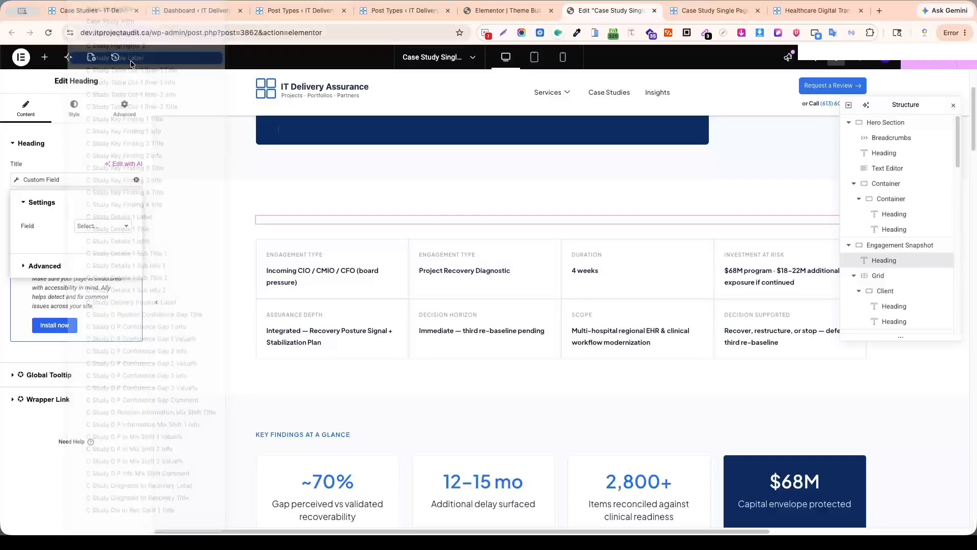
# Examine the section labels on the published case study page, from Engagement Snapshot through Key Findings and Context & Trigger to Delivery Position.
pyautogui.click(792, 11)
pyautogui.scroll(-5, 226, 187)
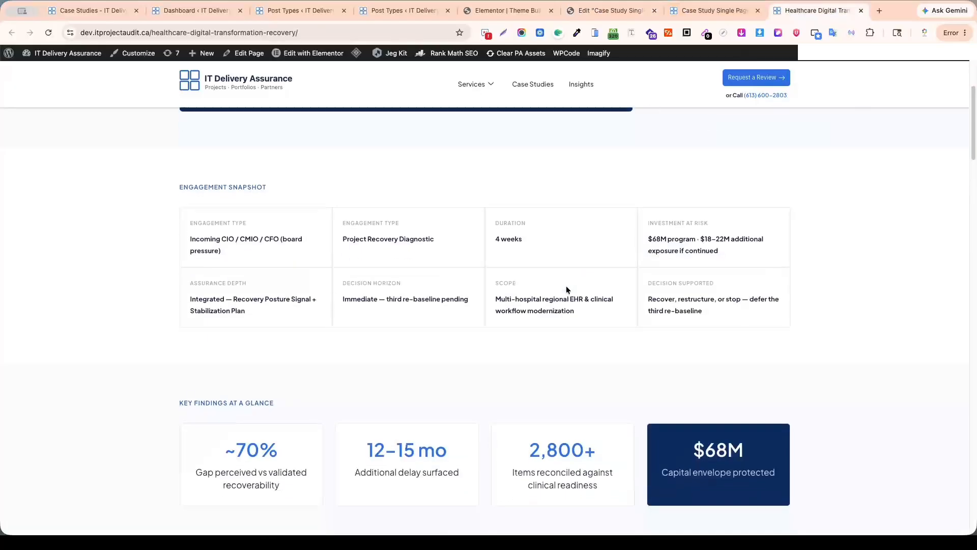
pyautogui.moveTo(178, 190); pyautogui.dragTo(384, 190)
pyautogui.scroll(-3, 264, 221)
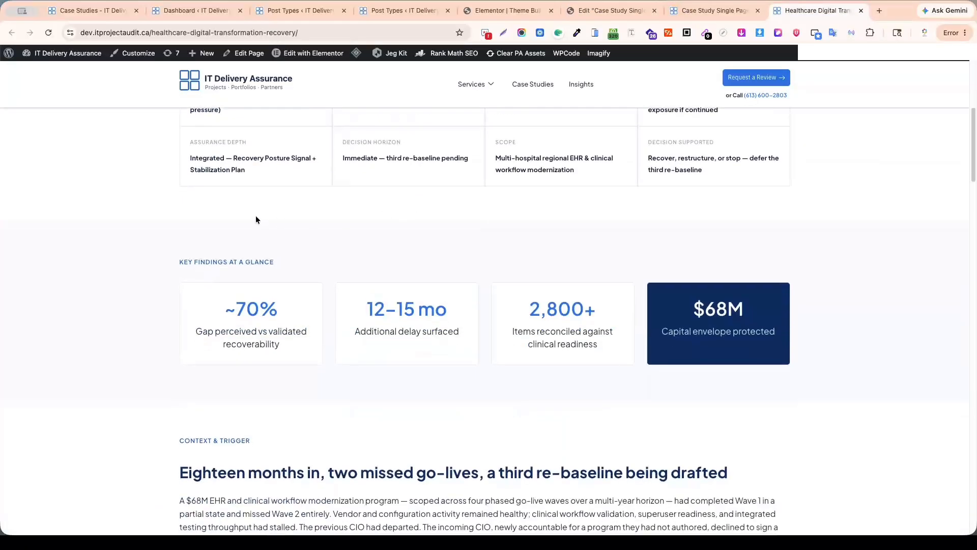
pyautogui.moveTo(171, 262); pyautogui.dragTo(378, 264)
pyautogui.scroll(-3, 378, 263)
pyautogui.moveTo(176, 292); pyautogui.dragTo(417, 289)
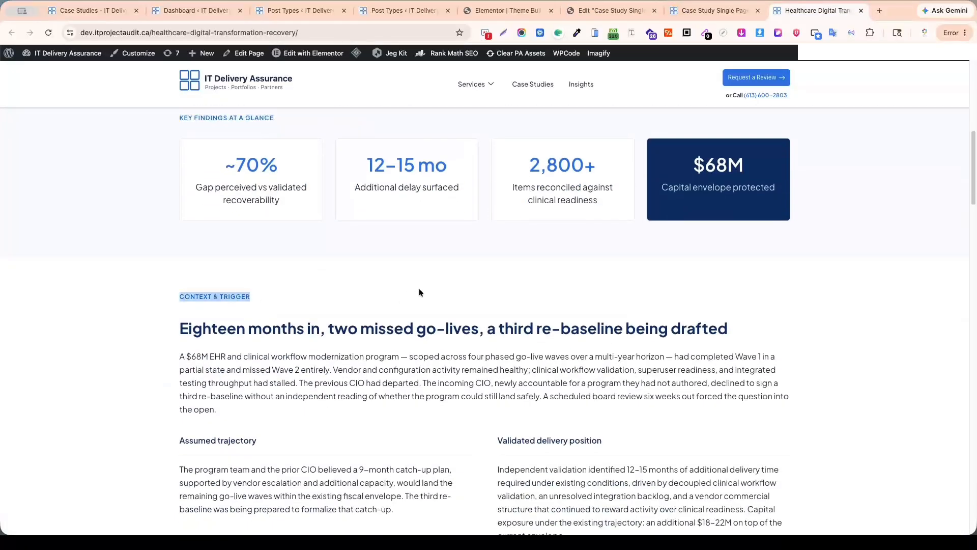
pyautogui.scroll(-3, 417, 289)
pyautogui.scroll(-4, 432, 269)
pyautogui.moveTo(192, 275); pyautogui.dragTo(377, 266)
pyautogui.scroll(-6, 458, 270)
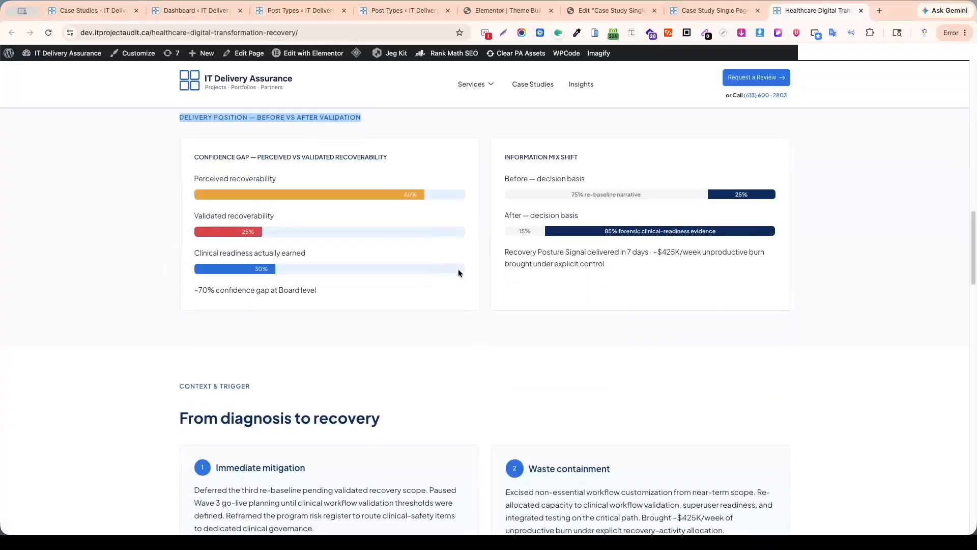
pyautogui.moveTo(175, 234); pyautogui.dragTo(255, 230)
pyautogui.scroll(10, 486, 248)
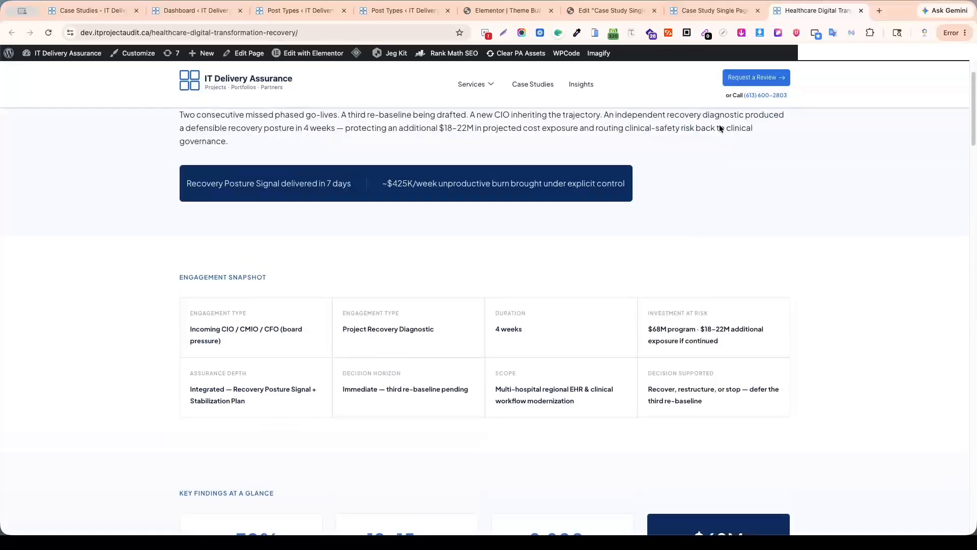
# Select the first table cell's Engagement Type label in the template editor, and compare the Table Col-1 meta fields with the published table.
pyautogui.click(600, 11)
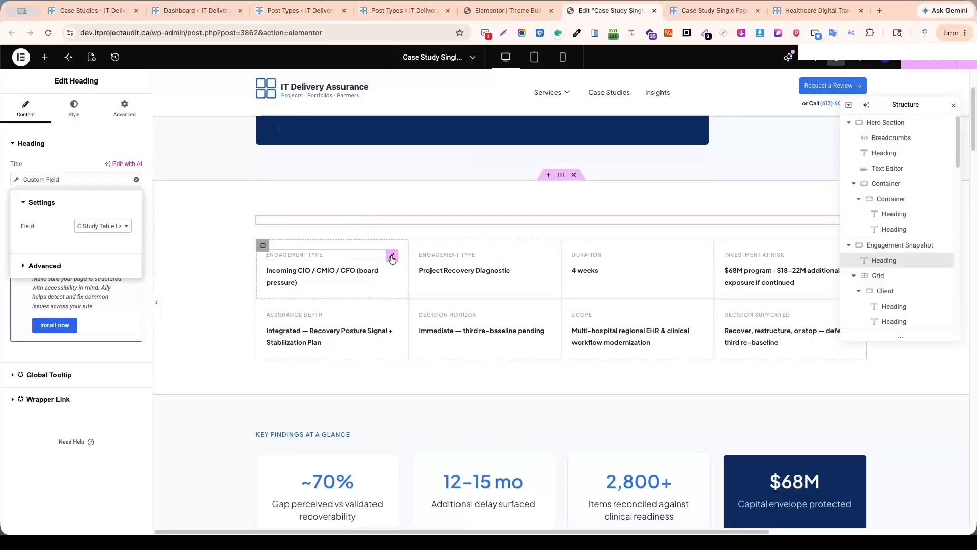
pyautogui.click(391, 258)
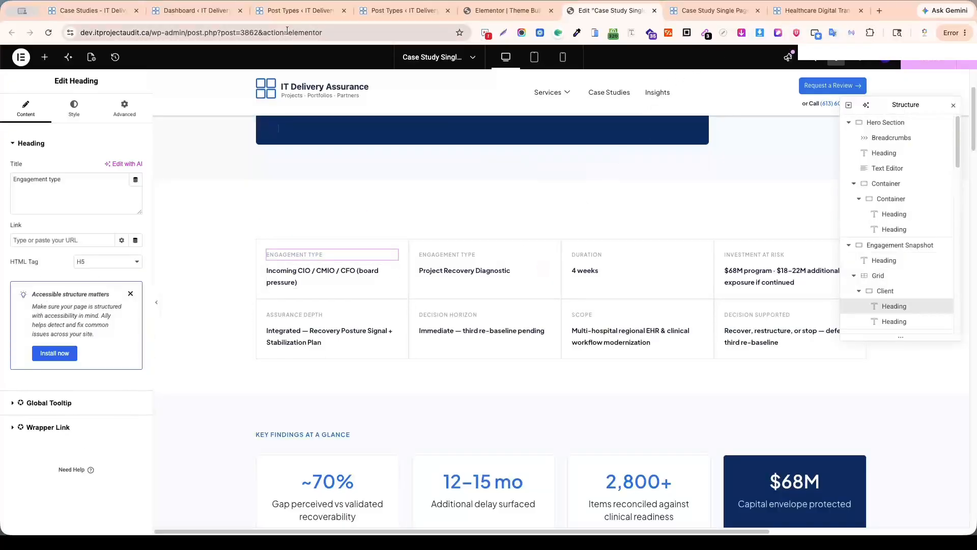
pyautogui.click(269, 16)
pyautogui.click(366, 11)
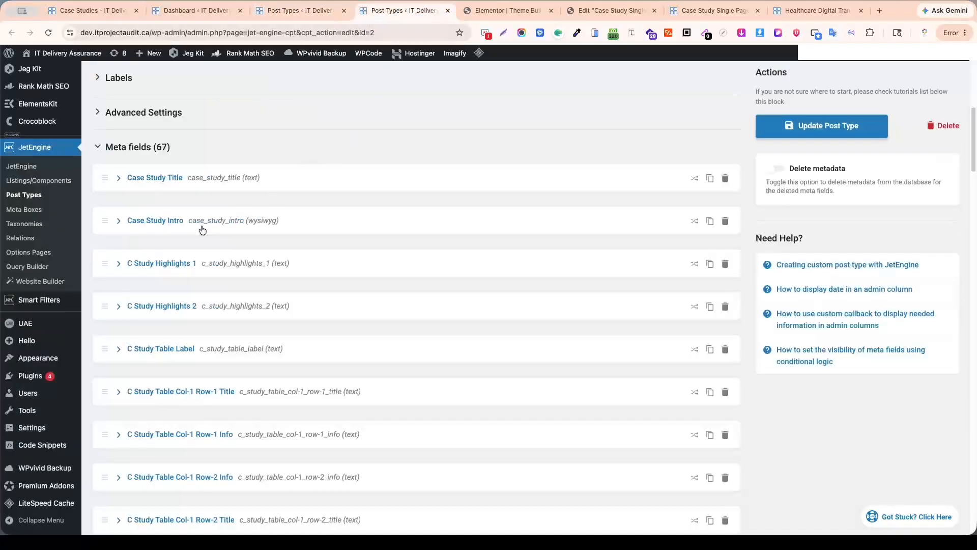
pyautogui.scroll(-3, 203, 348)
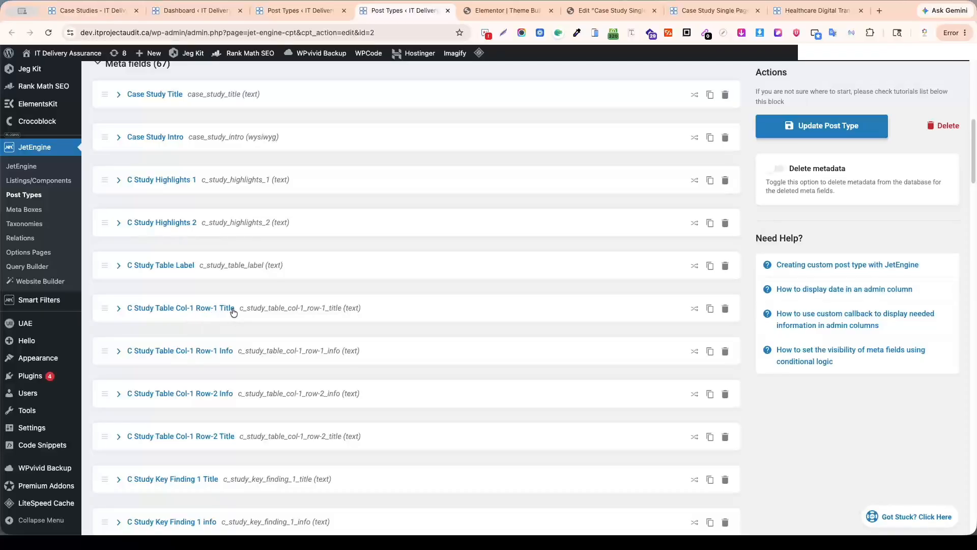
pyautogui.click(801, 13)
pyautogui.scroll(-3, 462, 225)
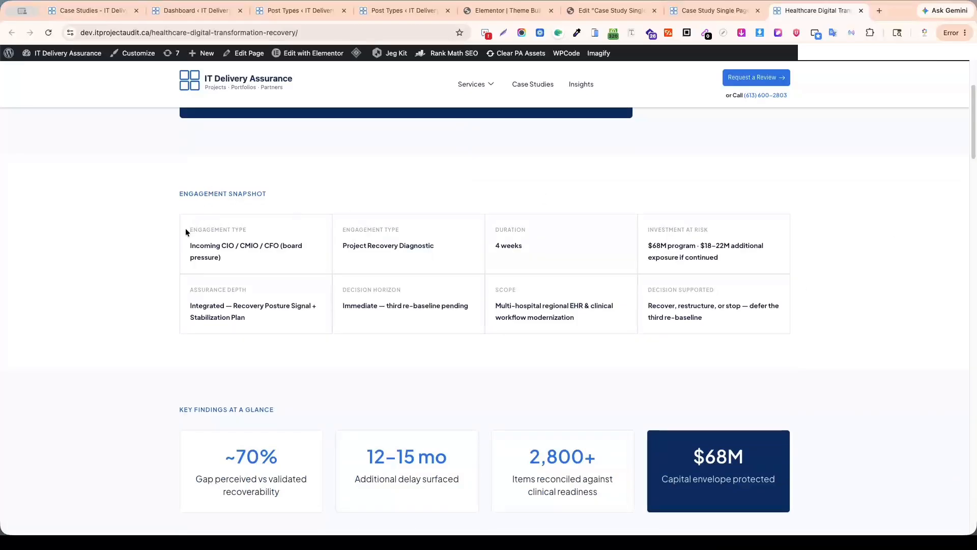
pyautogui.moveTo(196, 225)
pyautogui.mouseDown()
pyautogui.moveTo(194, 345)
pyautogui.moveTo(202, 208)
pyautogui.mouseUp()
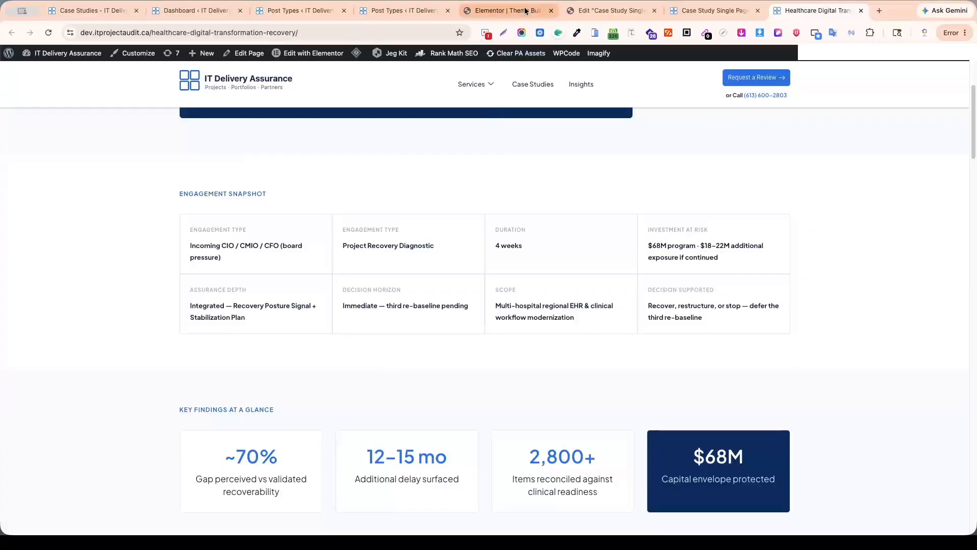
# Back in the template editor, link the first cell's Engagement Type label to the JetEngine custom field C Study Table Col-1 Row-1 Title.
pyautogui.click(606, 12)
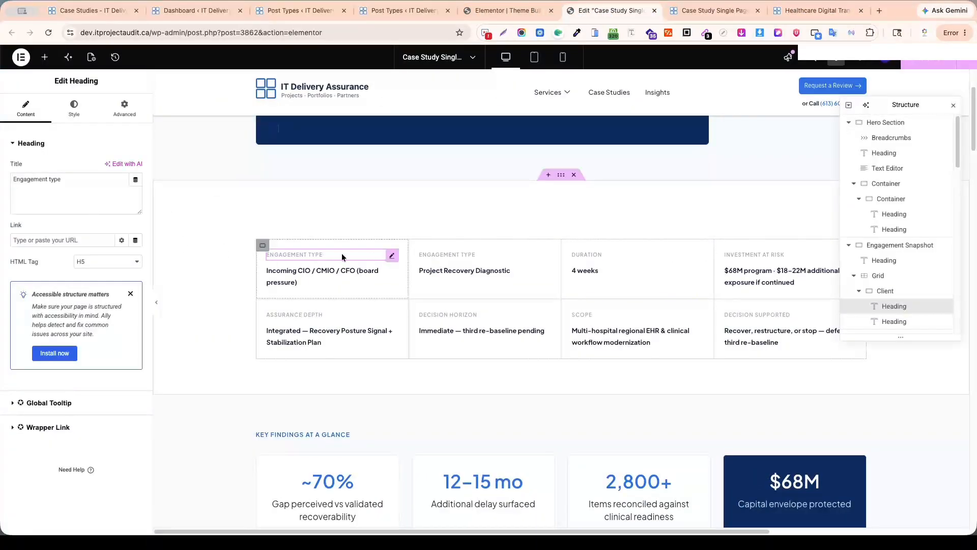
pyautogui.click(135, 180)
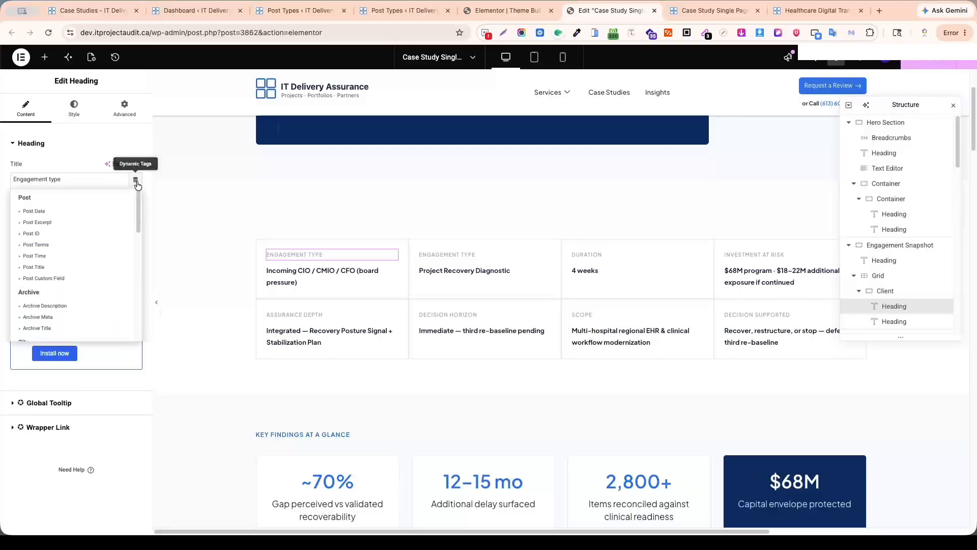
pyautogui.scroll(-10, 66, 299)
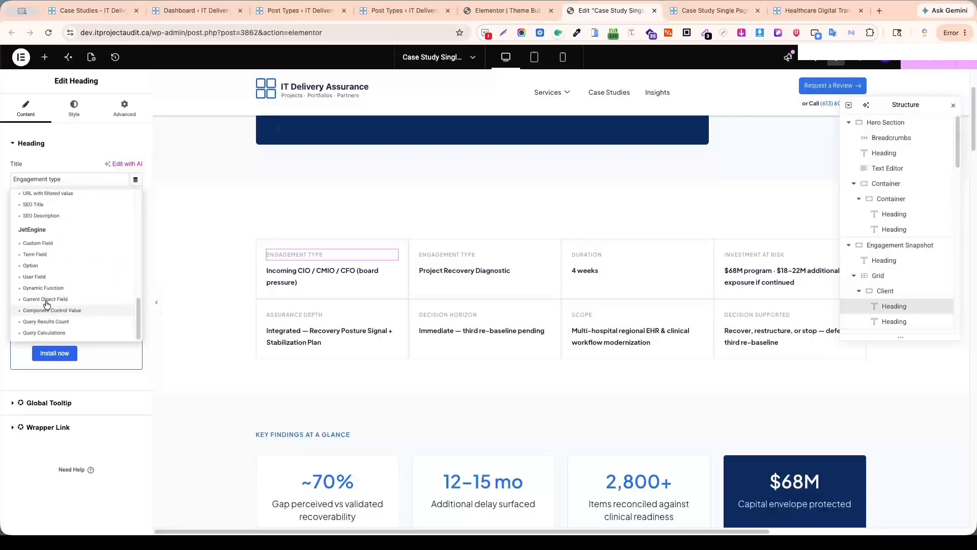
pyautogui.click(35, 246)
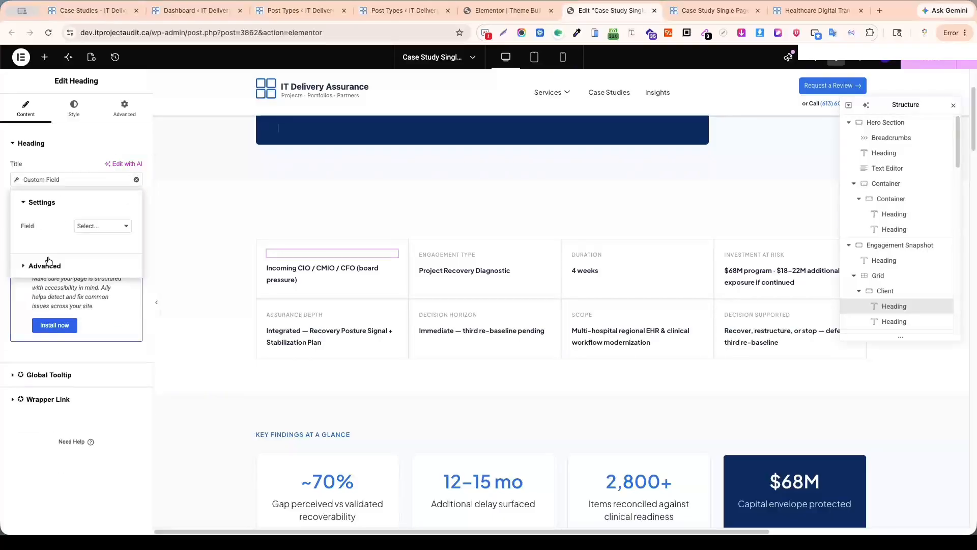
pyautogui.click(89, 227)
pyautogui.scroll(15, 114, 168)
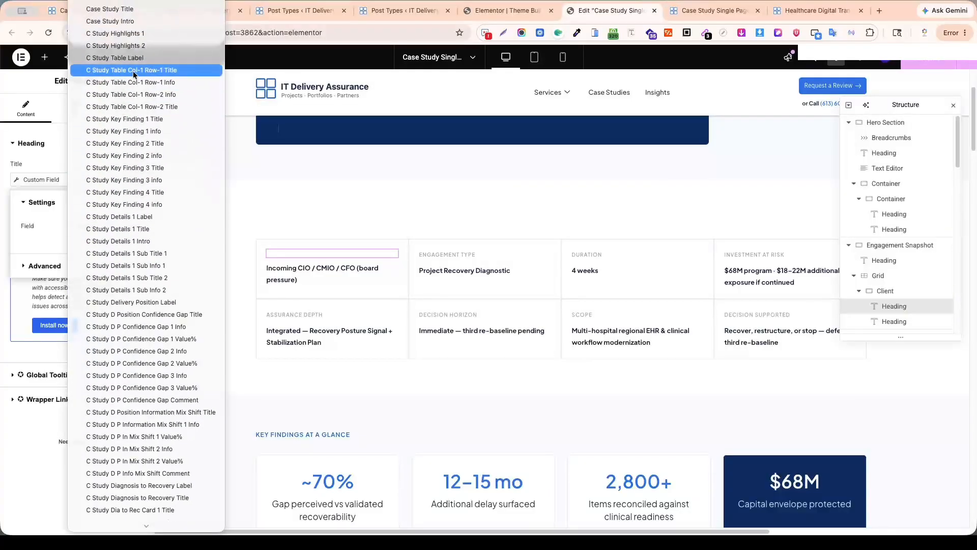
pyautogui.click(174, 71)
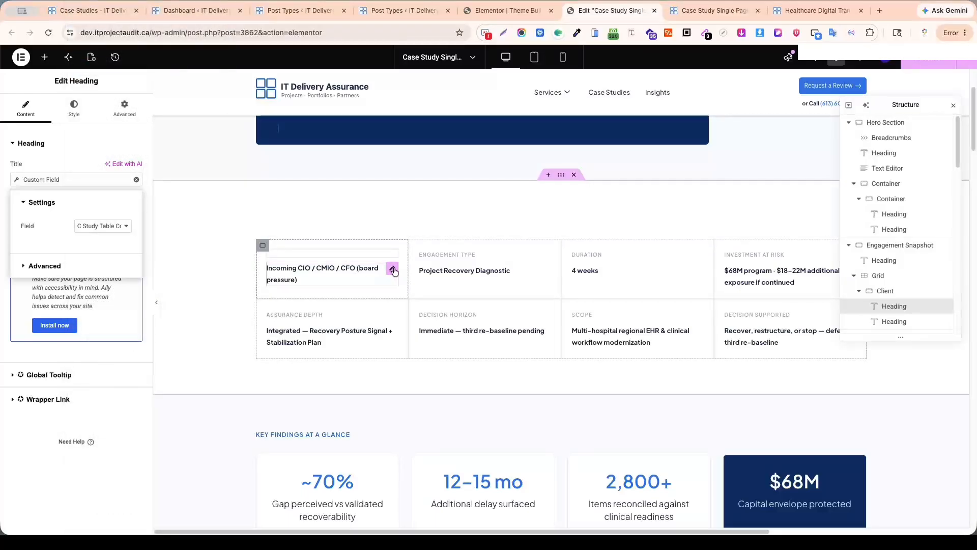
# Link the first cell's "Incoming CIO / CMIO / CFO (board pressure)" heading to the JetEngine custom field C Study Table Col-1 Row-1 Info.
pyautogui.click(390, 269)
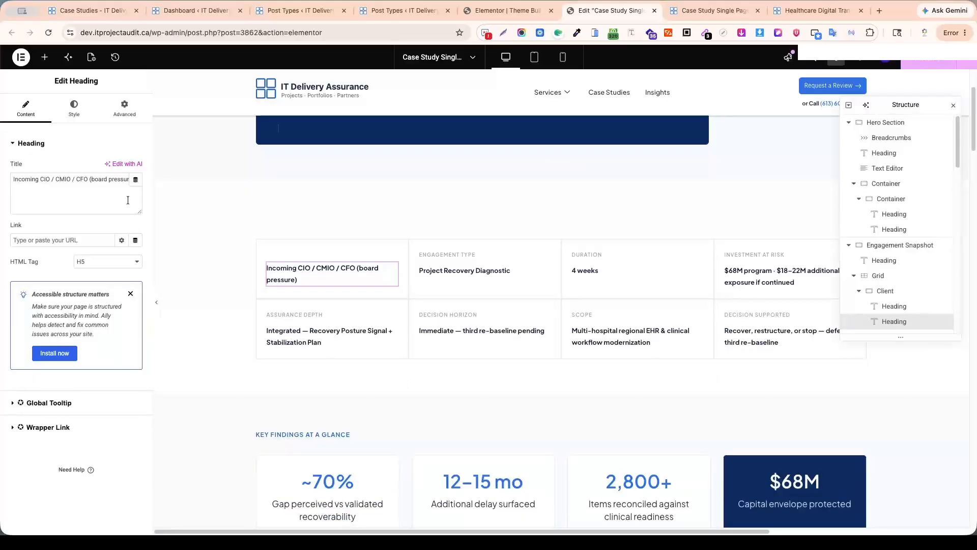
pyautogui.click(135, 179)
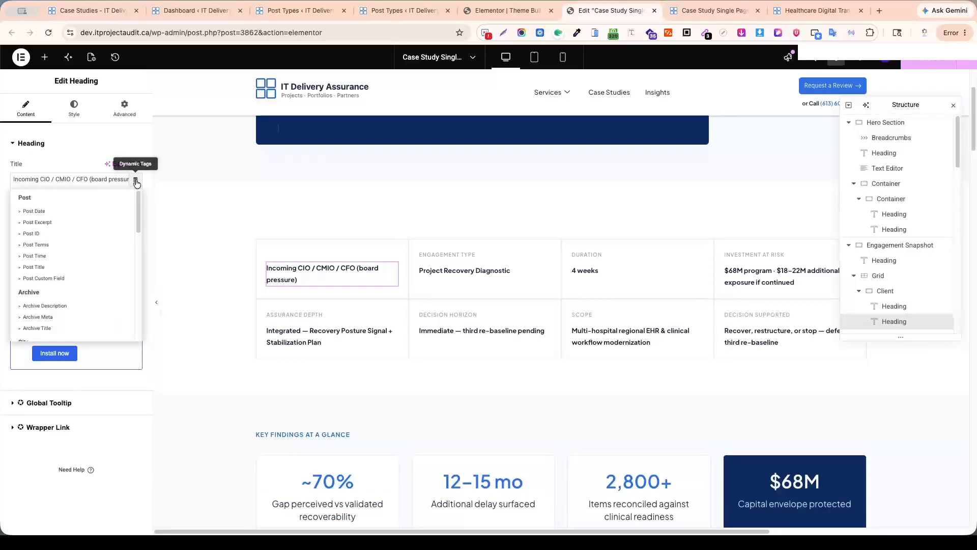
pyautogui.scroll(-10, 76, 269)
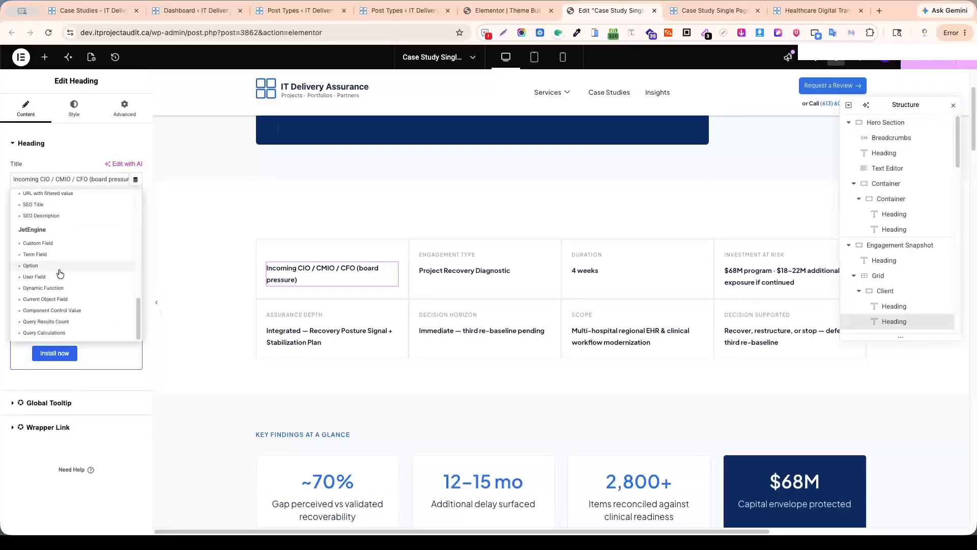
pyautogui.click(51, 244)
pyautogui.click(101, 225)
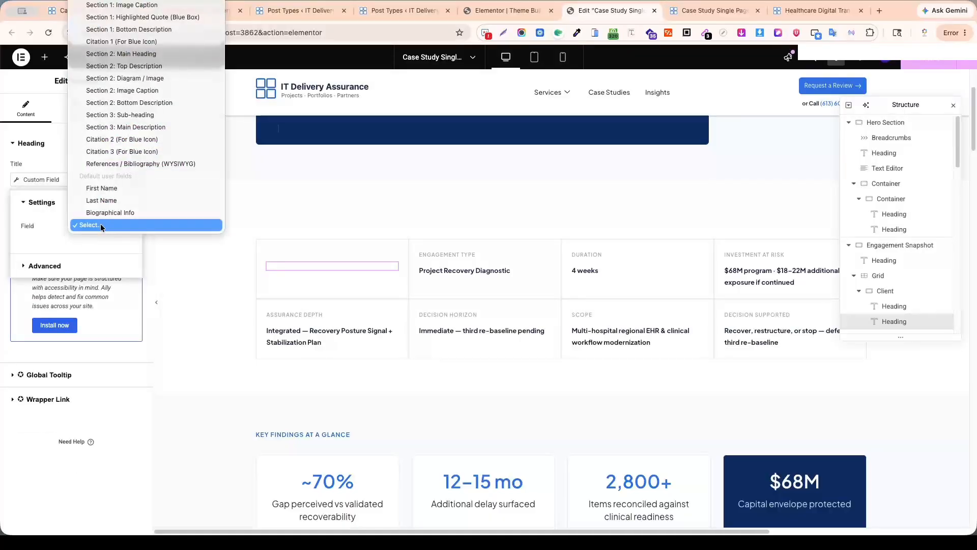
pyautogui.scroll(15, 101, 210)
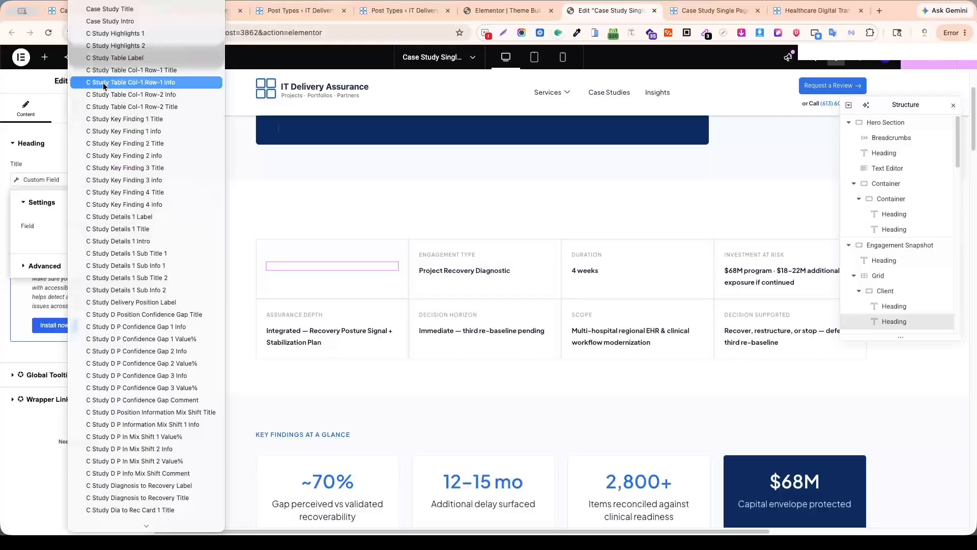
pyautogui.click(172, 83)
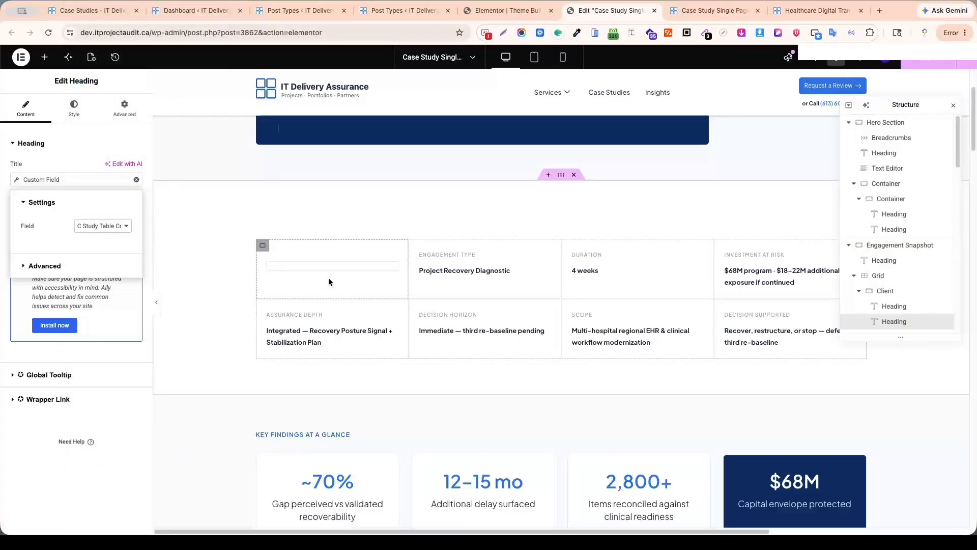
# Make the Assurance Depth label dynamic with the JetEngine Custom Field tag and look through the available fields without choosing one.
pyautogui.scroll(-2, 328, 277)
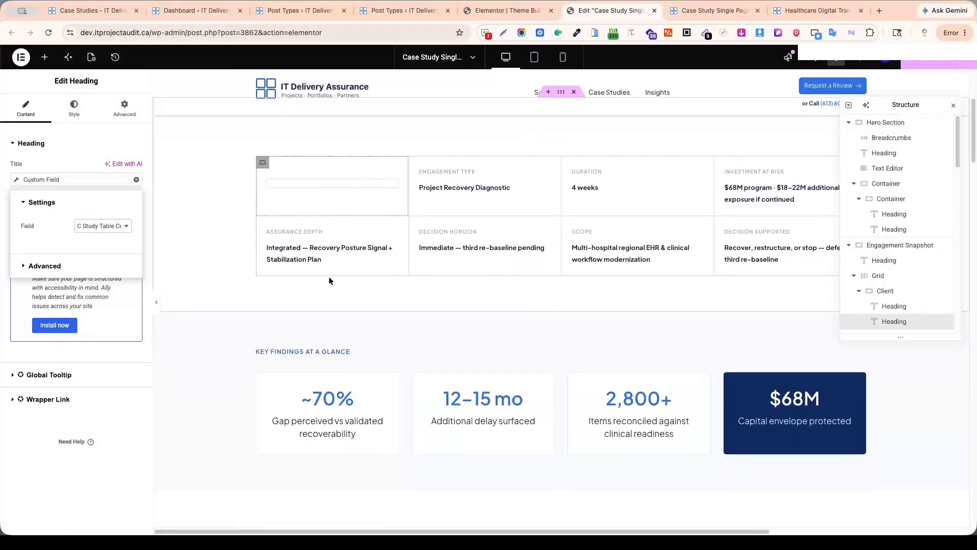
pyautogui.click(382, 235)
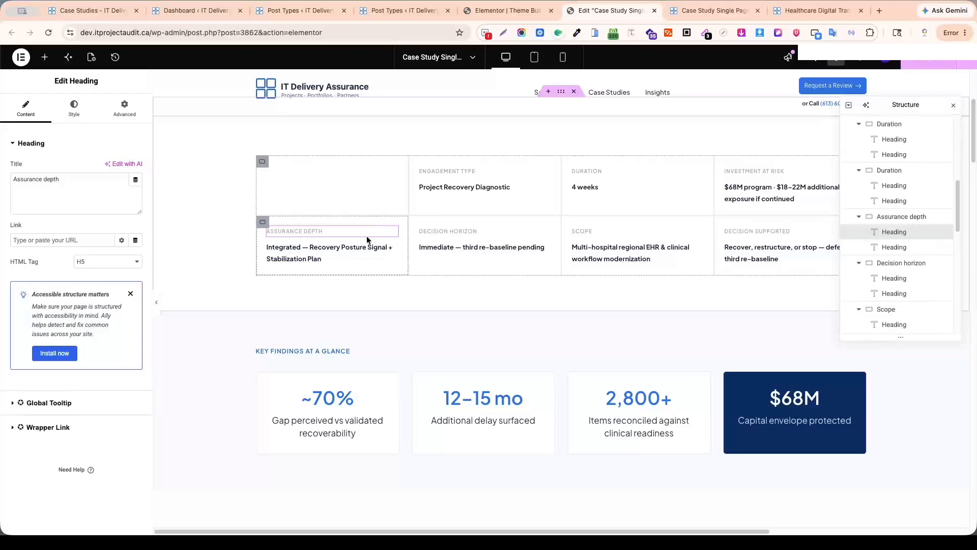
pyautogui.click(135, 179)
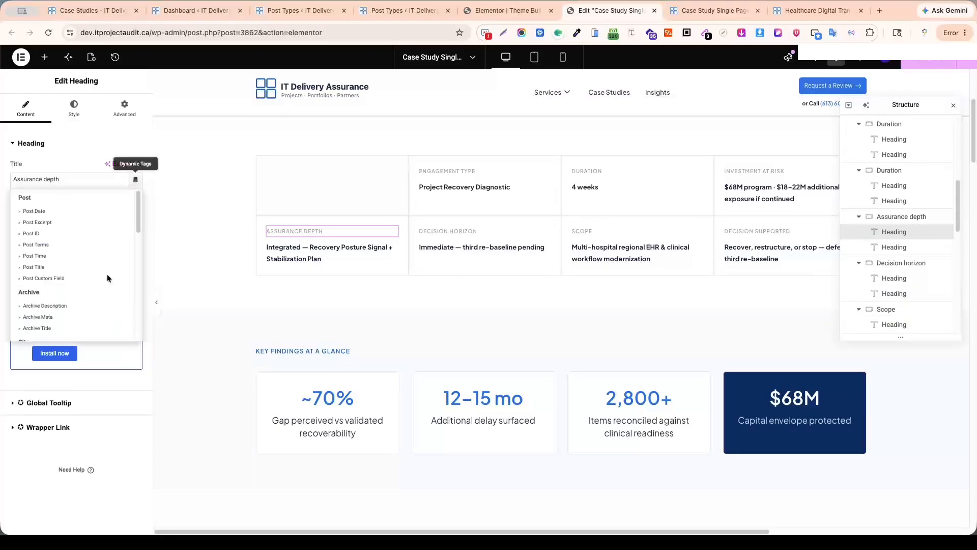
pyautogui.scroll(-10, 76, 285)
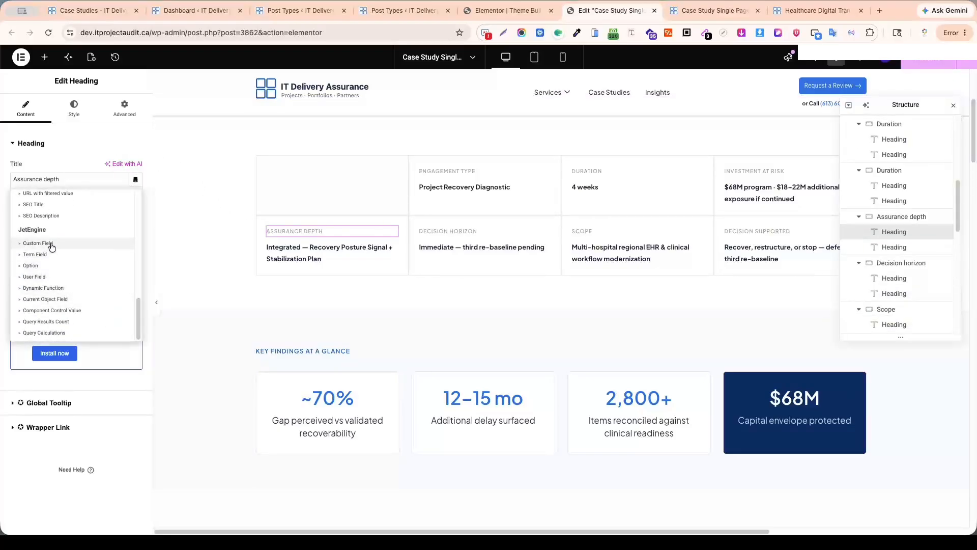
pyautogui.click(51, 244)
pyautogui.click(123, 226)
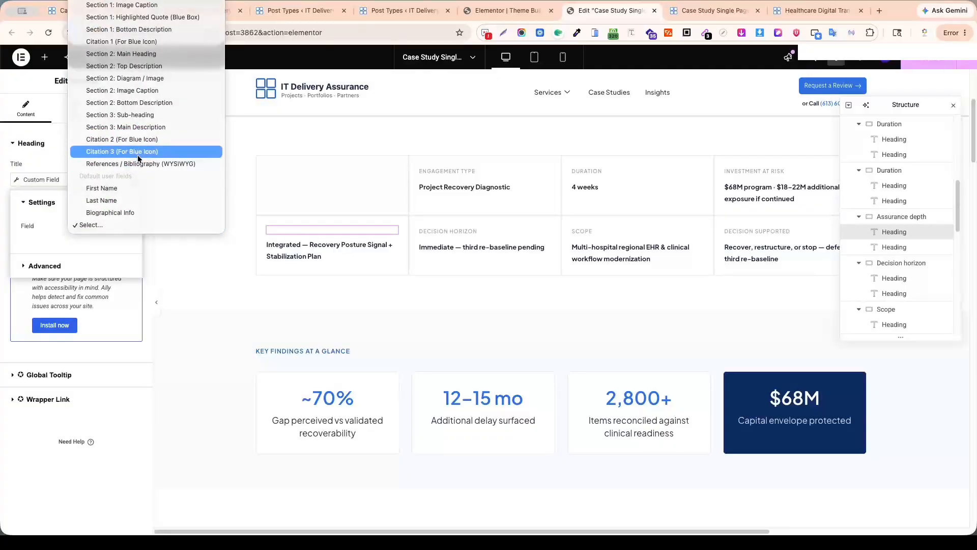
pyautogui.scroll(15, 138, 154)
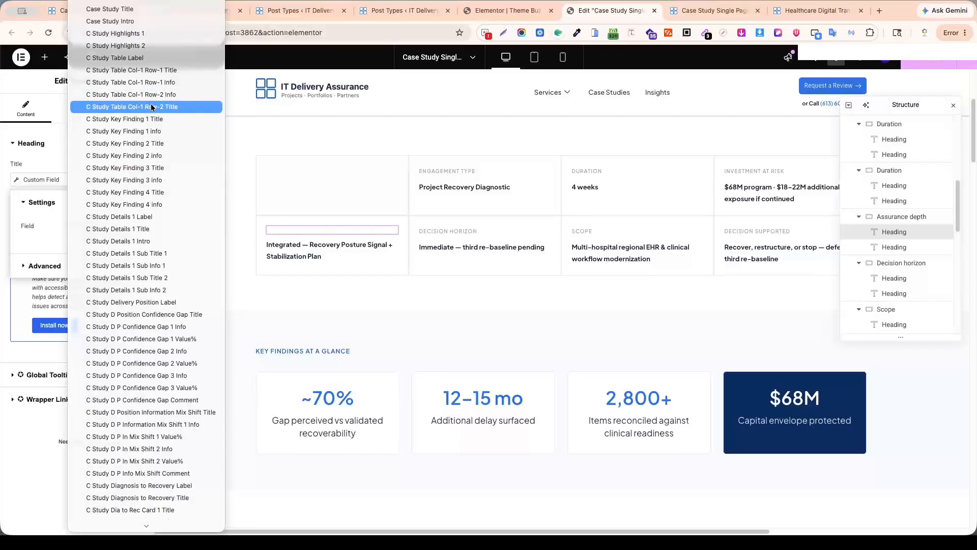
pyautogui.click(11, 422)
# In the Case Studies post type's meta fields, move C Study Table Col-1 Row-2 Title above C Study Table Col-1 Row-2 Info and update the post type.
pyautogui.click(381, 10)
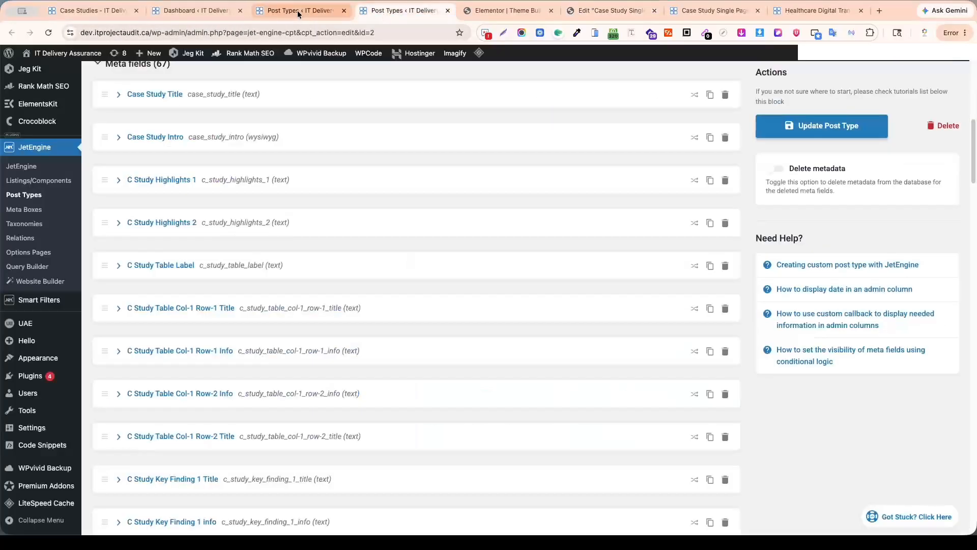
pyautogui.scroll(4, 275, 201)
pyautogui.scroll(-5, 274, 201)
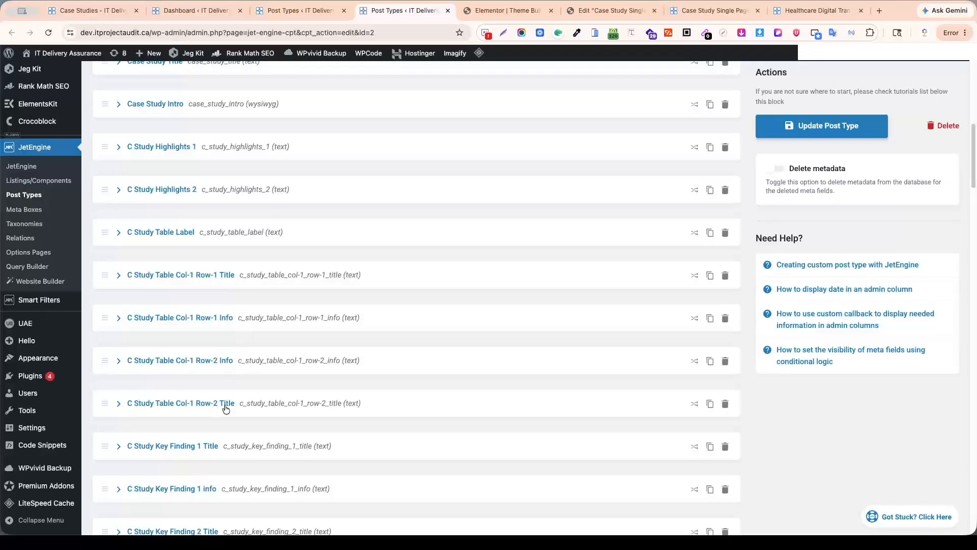
pyautogui.moveTo(104, 405); pyautogui.dragTo(106, 362)
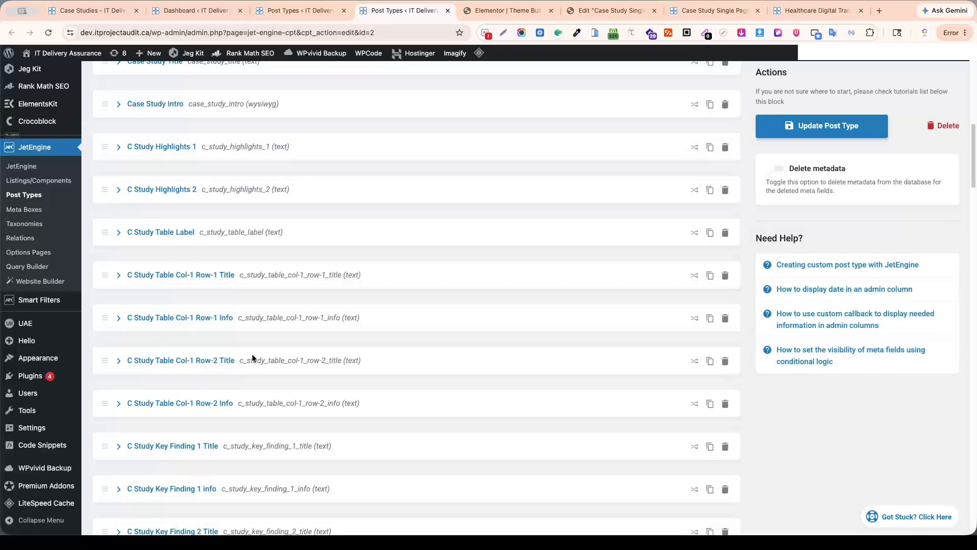
pyautogui.click(815, 127)
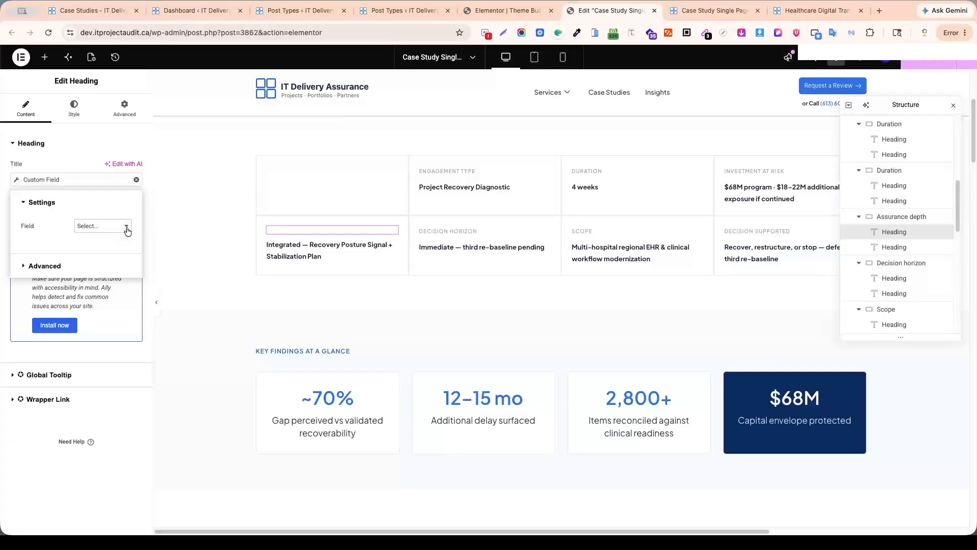
# Back in the template editor, link the Assurance Depth label to the JetEngine custom field C Study Table Col-1 Row-2 Title.
pyautogui.click(127, 229)
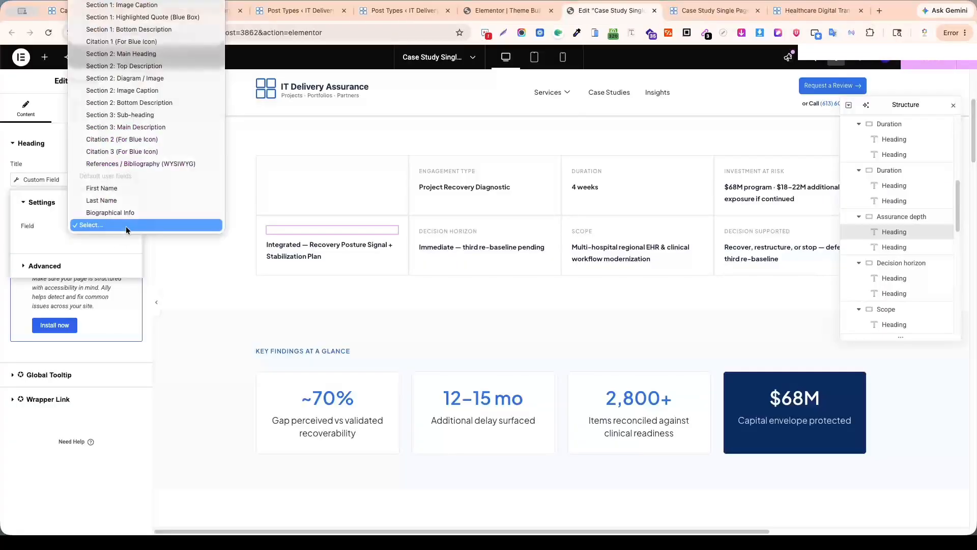
pyautogui.scroll(10, 133, 160)
pyautogui.scroll(5, 138, 177)
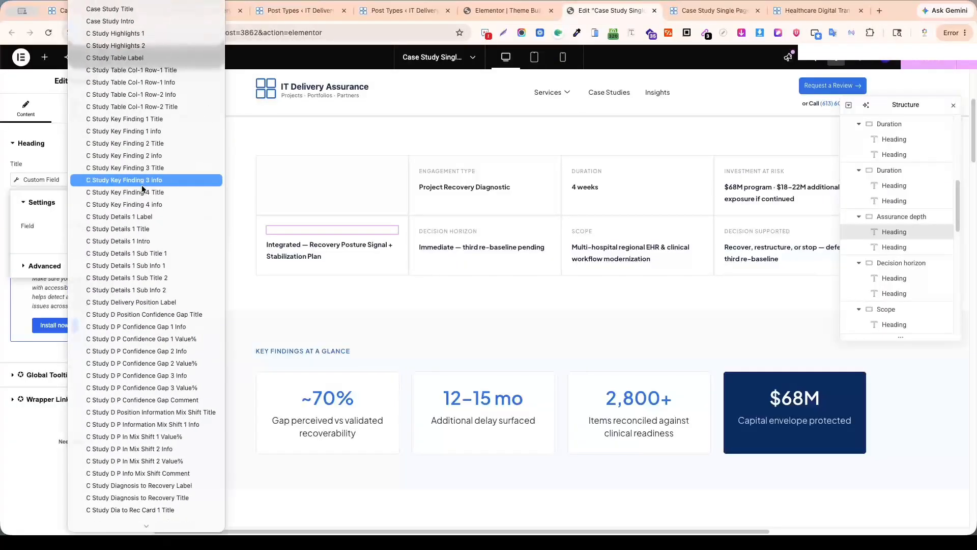
pyautogui.click(161, 108)
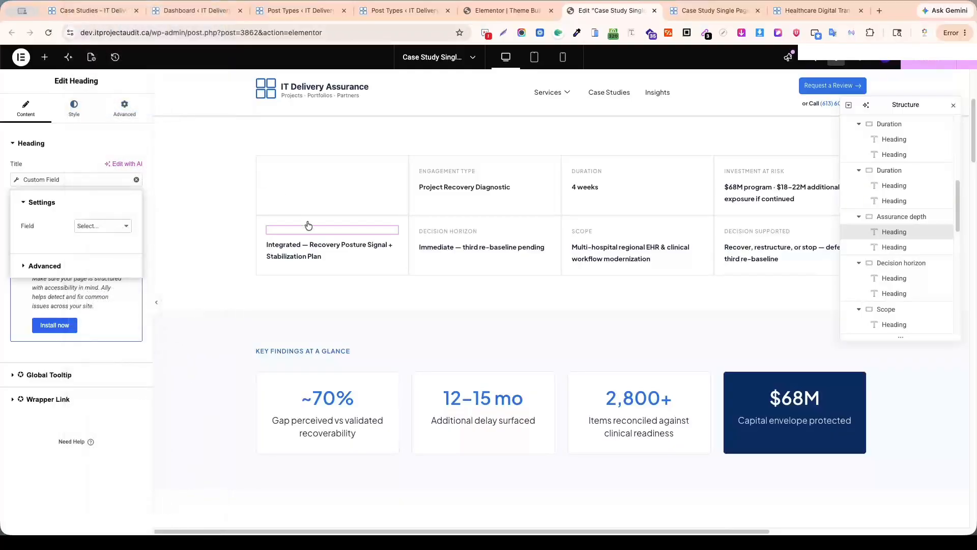
# Link the "Integrated — Recovery Posture Signal + Stabilization Plan" heading to the JetEngine custom field C Study Table Col-1 Row-2 Info.
pyautogui.click(395, 247)
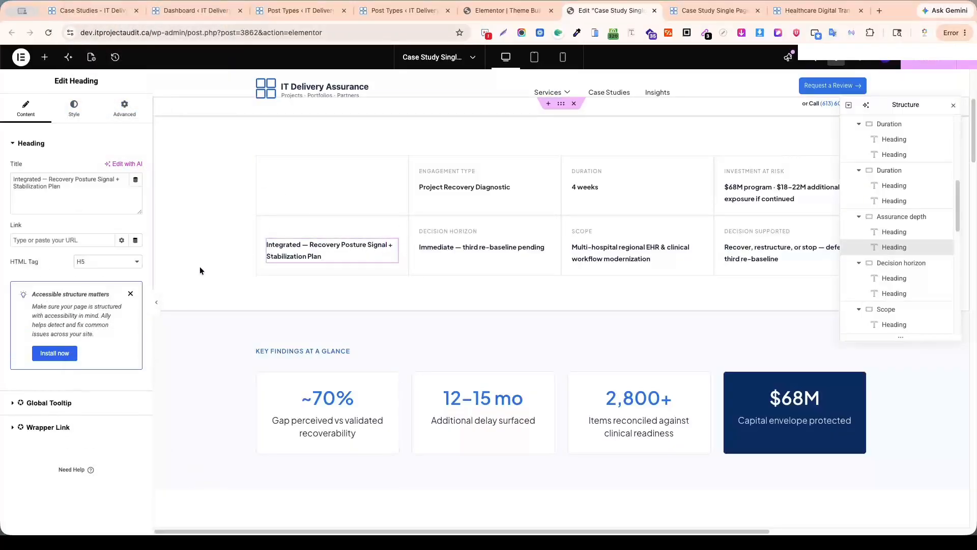
pyautogui.scroll(-10, 77, 279)
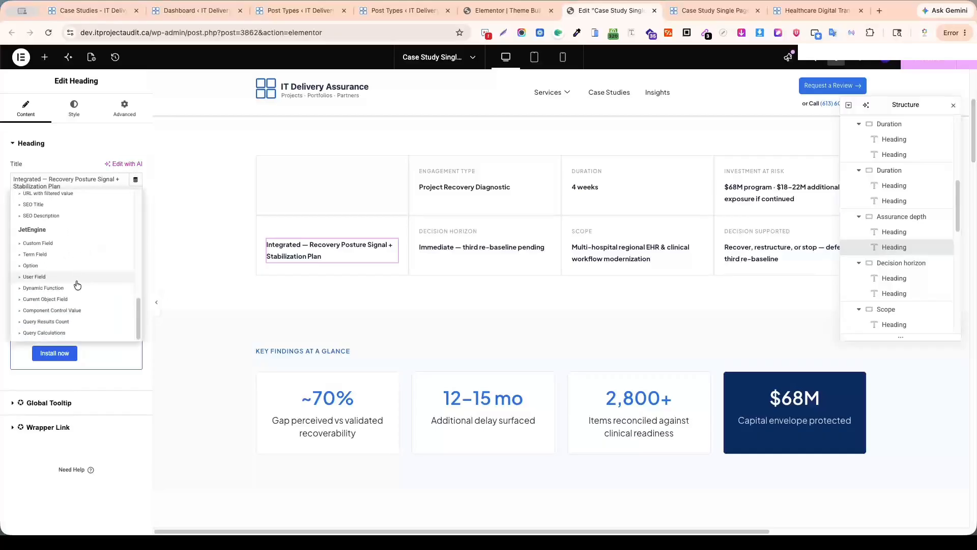
pyautogui.click(48, 246)
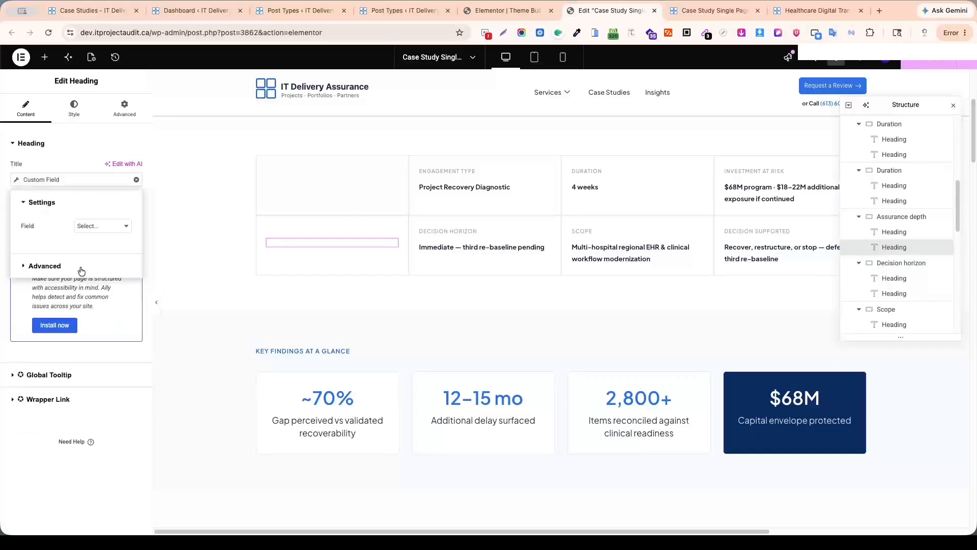
pyautogui.click(110, 225)
pyautogui.scroll(10, 111, 222)
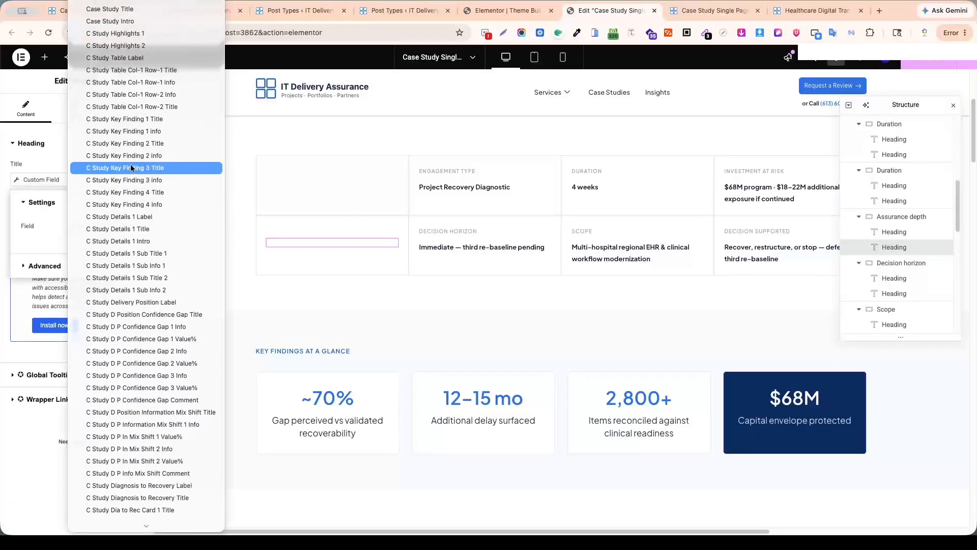
pyautogui.click(163, 97)
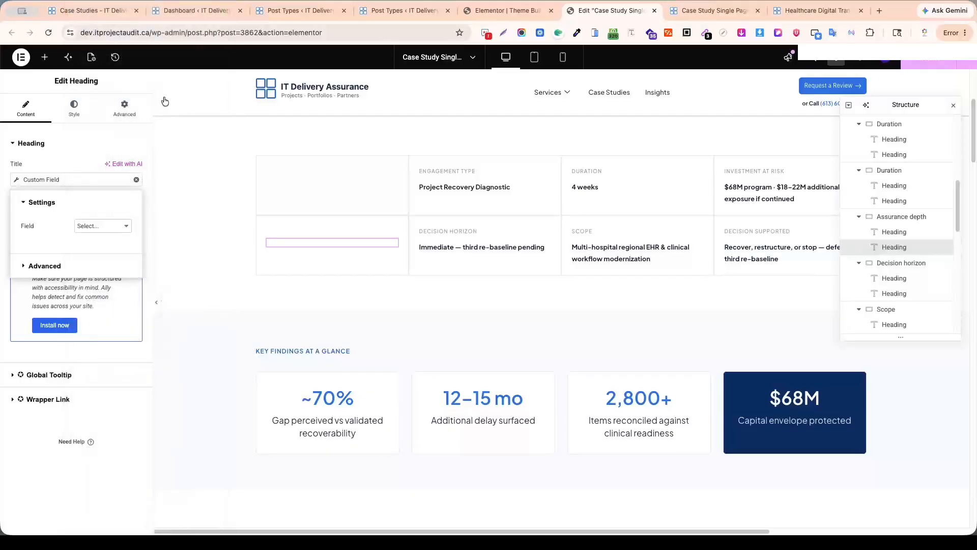
# Publish the template without adding a display condition and look over its remaining sections.
pyautogui.click(925, 64)
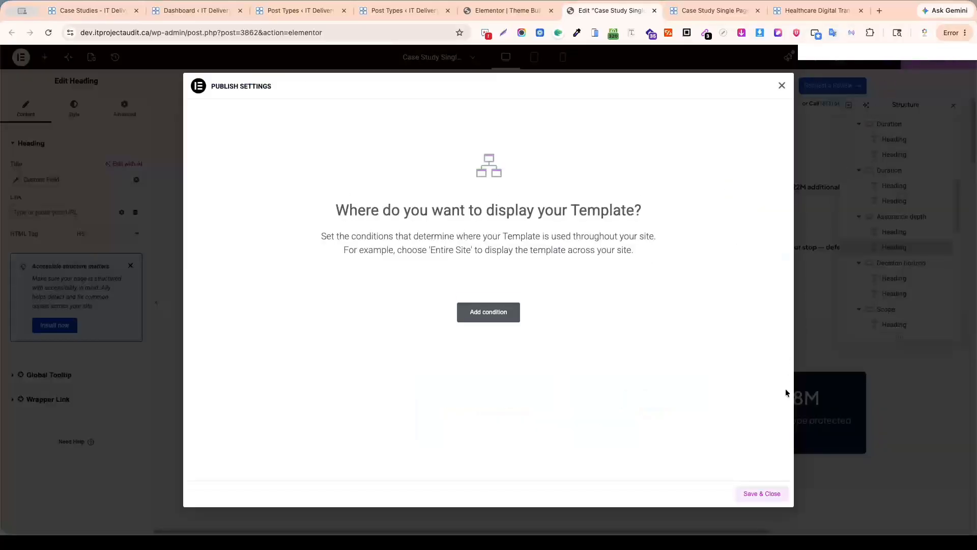
pyautogui.click(762, 493)
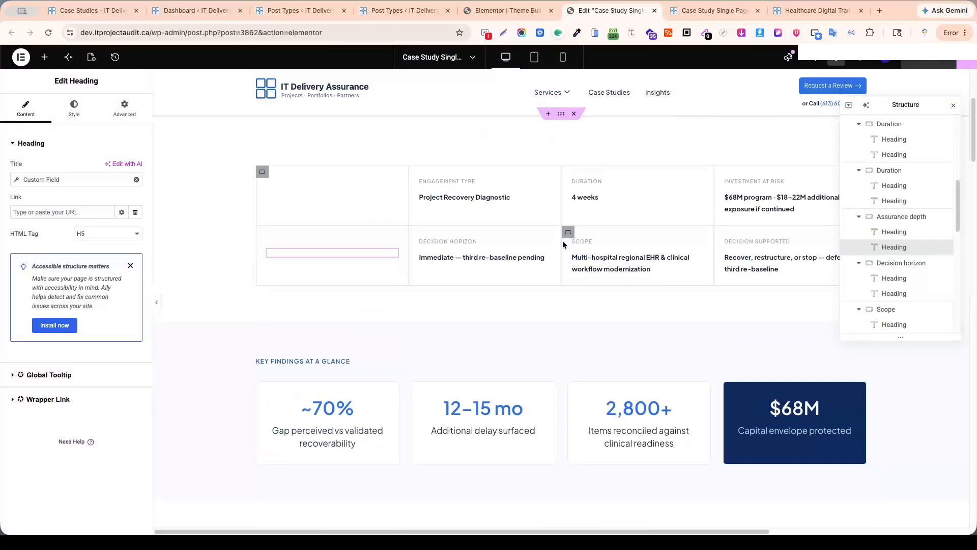
pyautogui.scroll(-20, 565, 247)
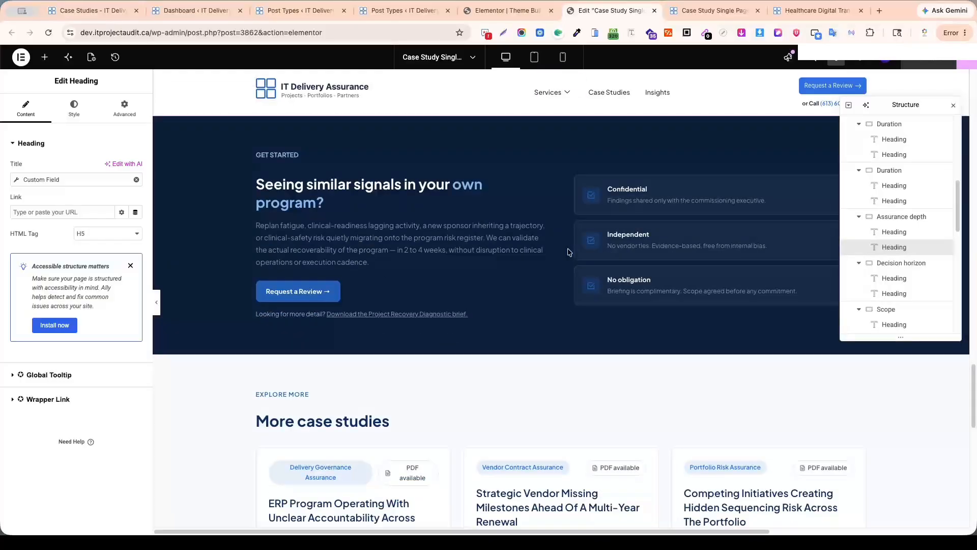
pyautogui.scroll(-12, 568, 251)
pyautogui.scroll(20, 568, 252)
pyautogui.scroll(15, 567, 251)
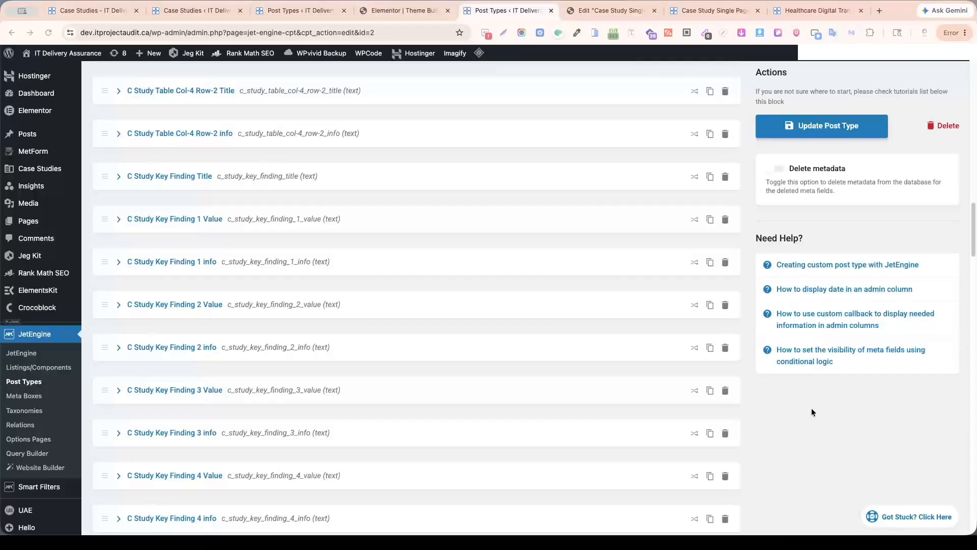
# Review the Case Studies meta field list and compare it with the dynamic sections in the template editor.
pyautogui.scroll(-10, 404, 380)
pyautogui.scroll(-15, 450, 389)
pyautogui.scroll(12, 453, 389)
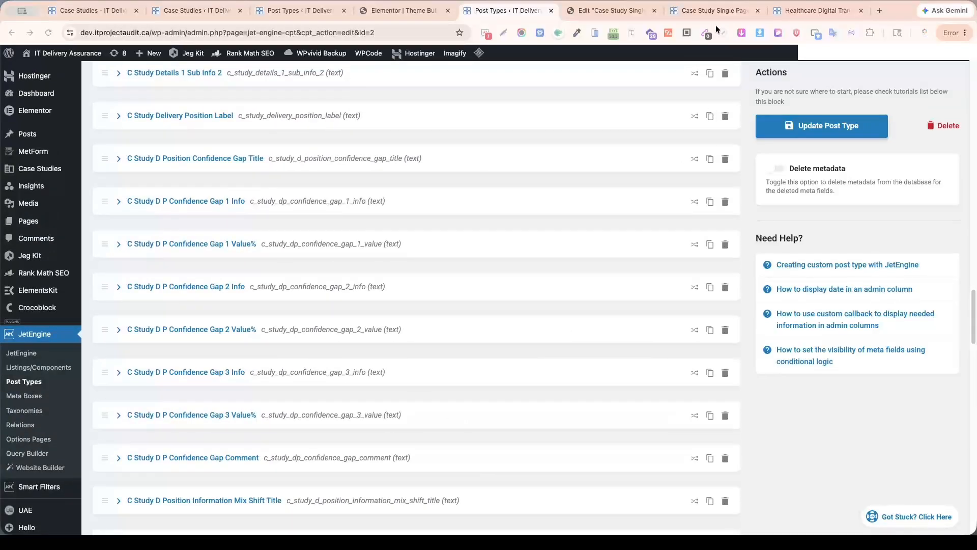
pyautogui.click(631, 12)
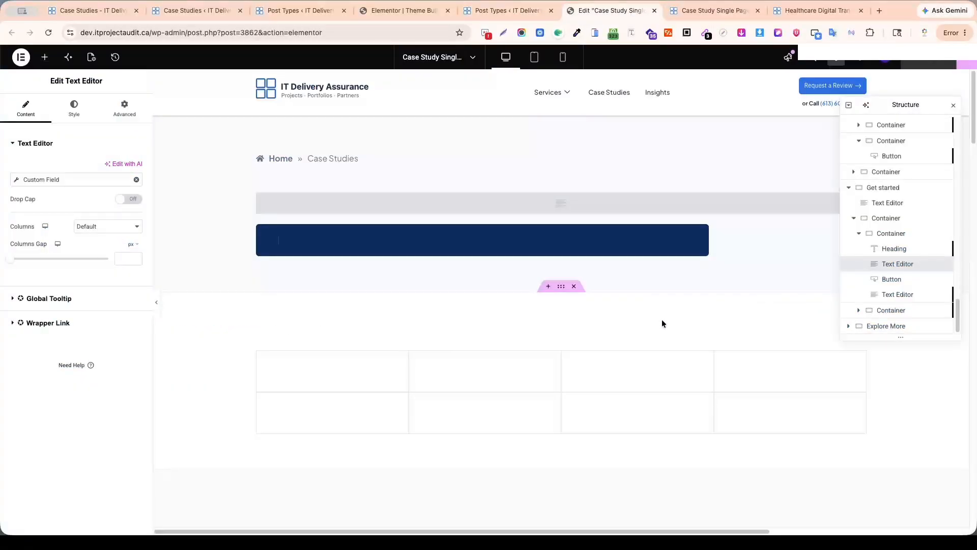
pyautogui.scroll(-15, 609, 341)
pyautogui.scroll(20, 617, 344)
pyautogui.scroll(-20, 619, 345)
pyautogui.scroll(-4, 619, 349)
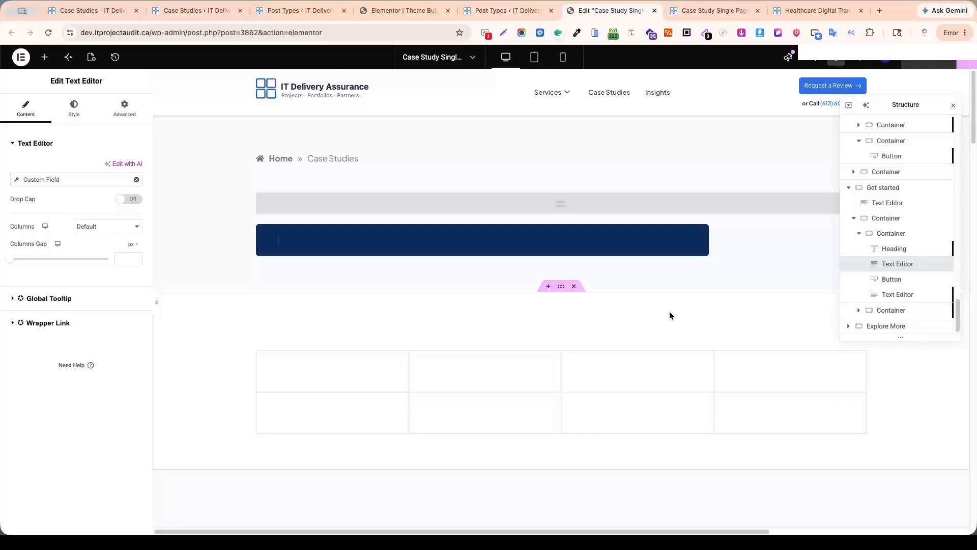
# Examine the Case Study Single Page template preview from its header section down to the Get Started section.
pyautogui.click(808, 11)
pyautogui.click(713, 10)
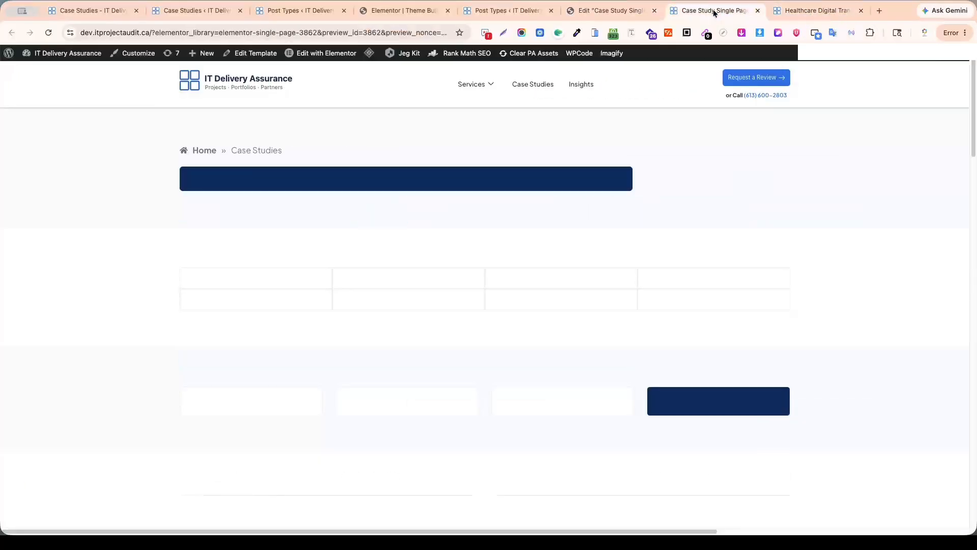
pyautogui.scroll(-15, 438, 336)
pyautogui.scroll(15, 480, 357)
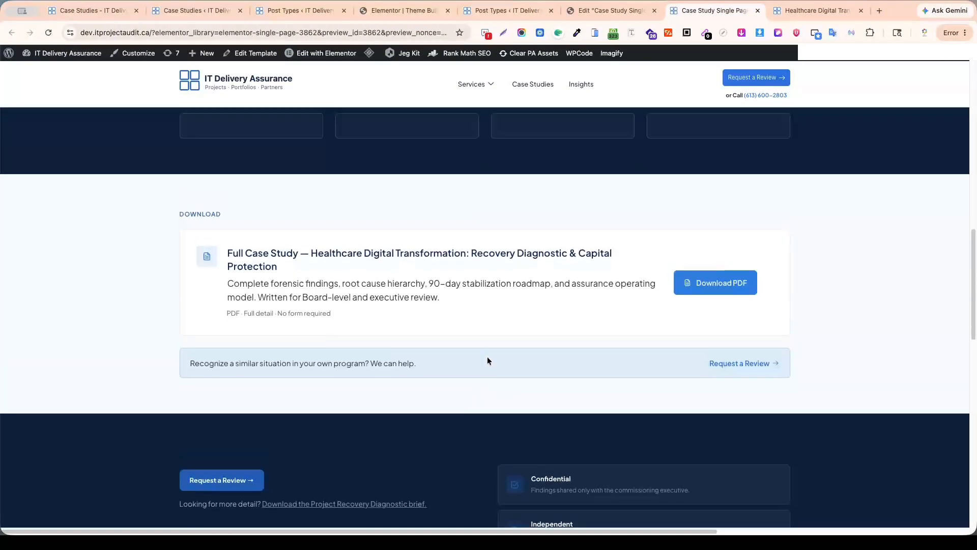
pyautogui.scroll(-3, 509, 347)
pyautogui.scroll(10, 511, 350)
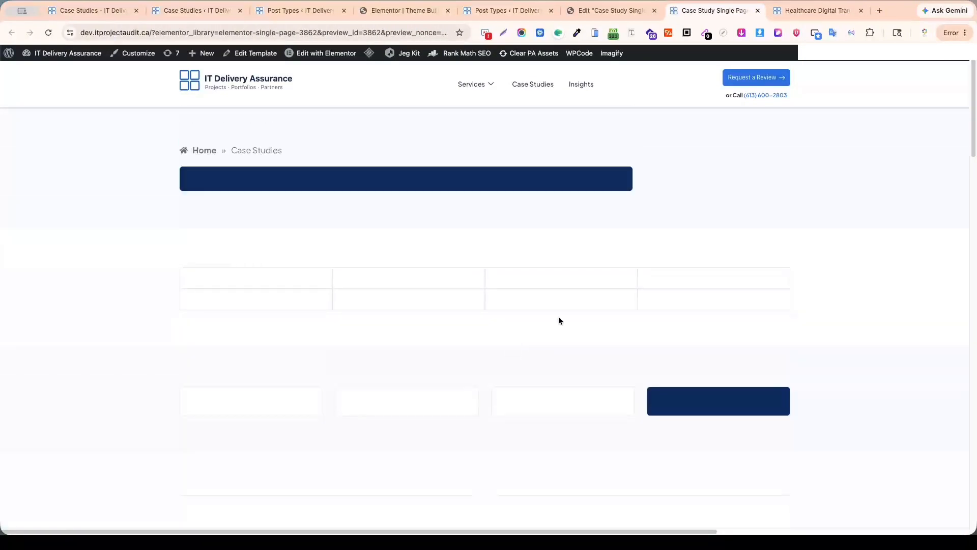
pyautogui.scroll(-18, 626, 299)
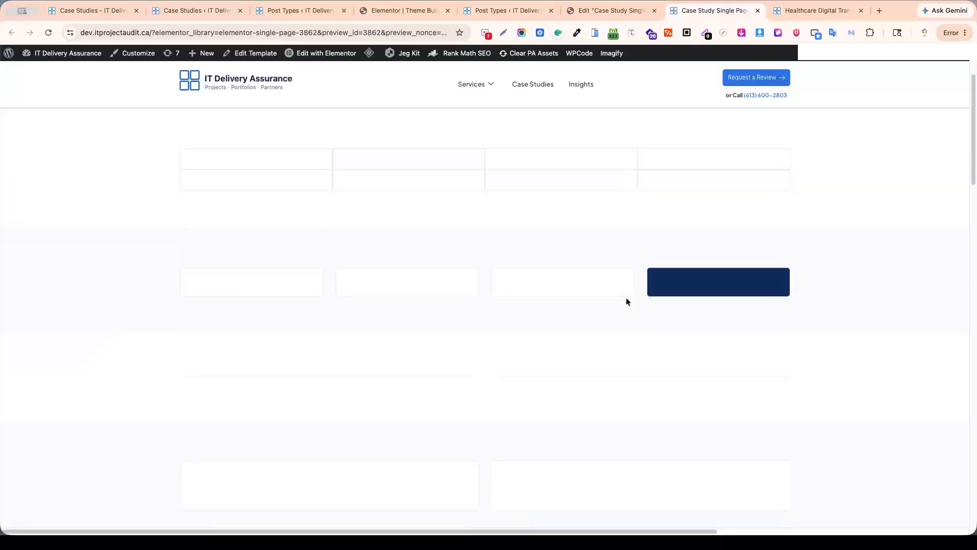
pyautogui.scroll(7, 627, 296)
pyautogui.scroll(10, 627, 295)
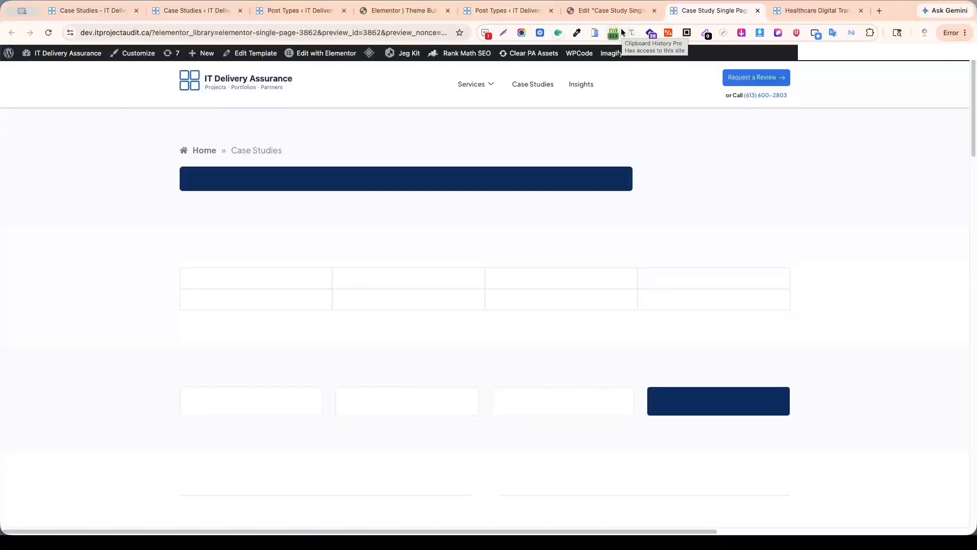
# Open a new case study from the Case Studies list to inspect its meta fields, and close it without entering content.
pyautogui.click(504, 11)
pyautogui.click(300, 10)
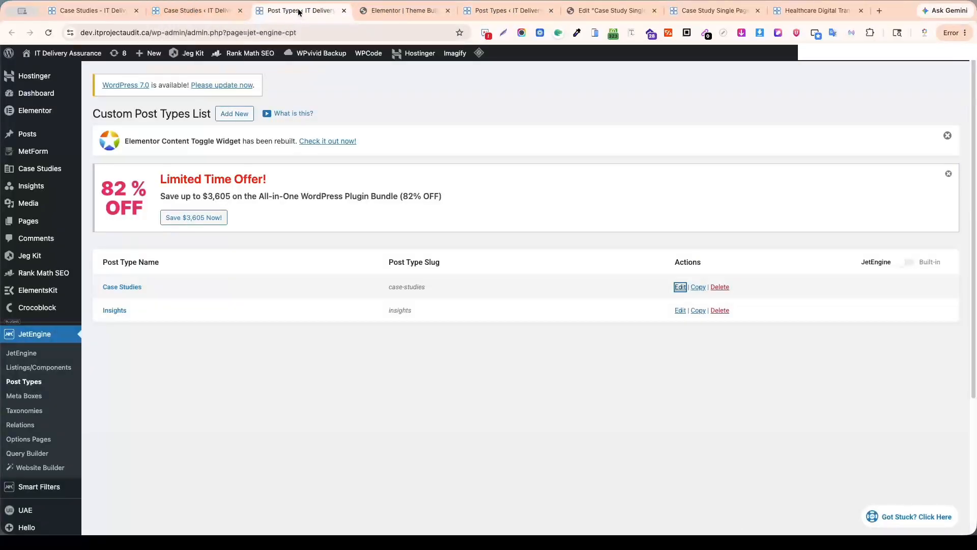
pyautogui.click(189, 11)
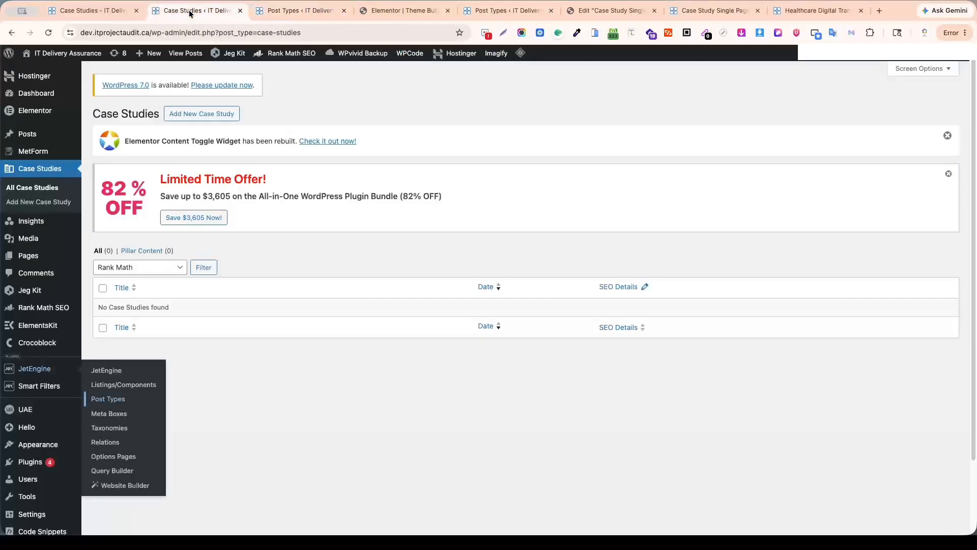
pyautogui.click(35, 173)
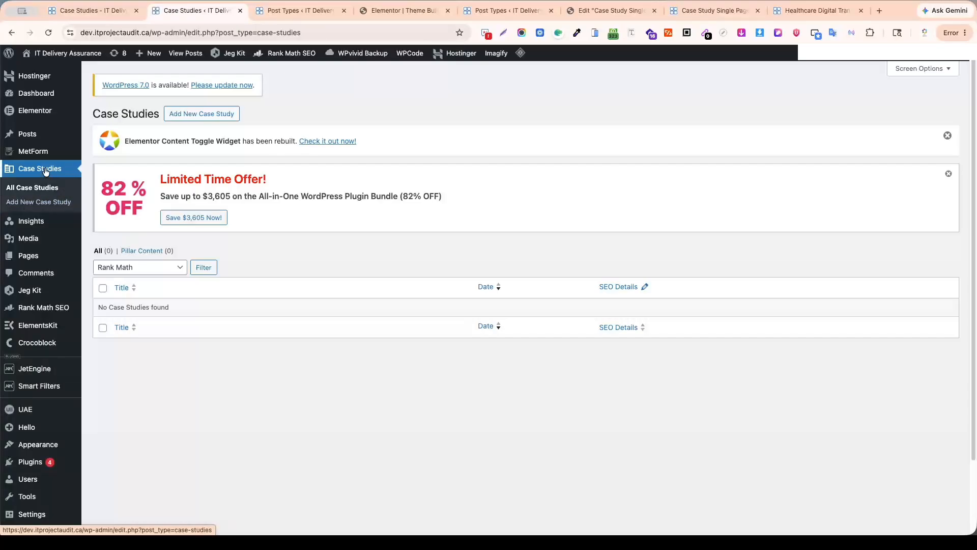
pyautogui.keyDown('super'); pyautogui.click(196, 114); pyautogui.keyUp('super')
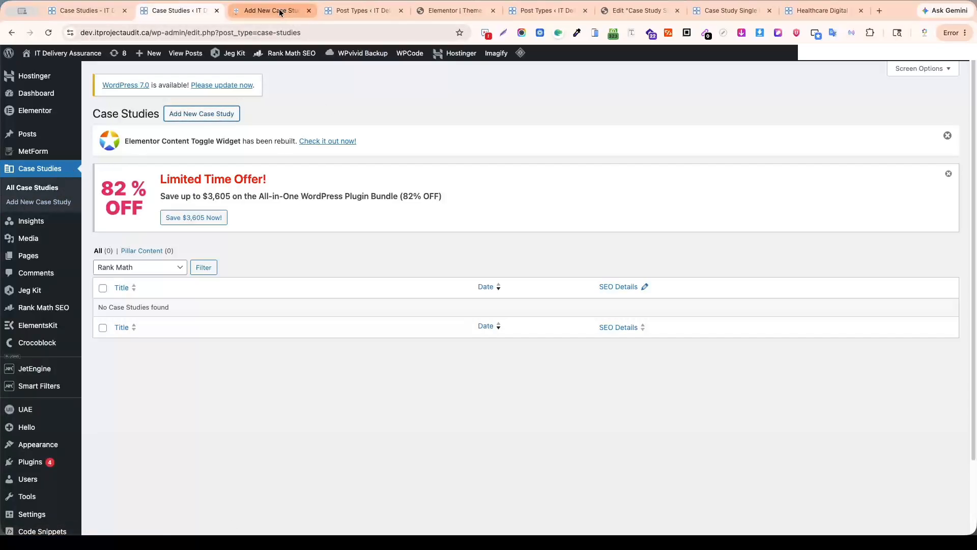
pyautogui.click(279, 12)
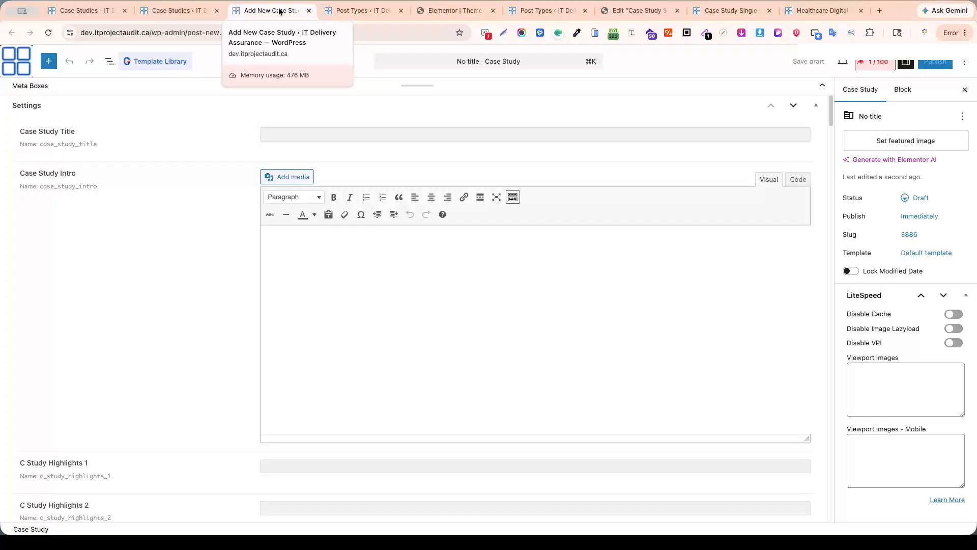
pyautogui.press('super+w')
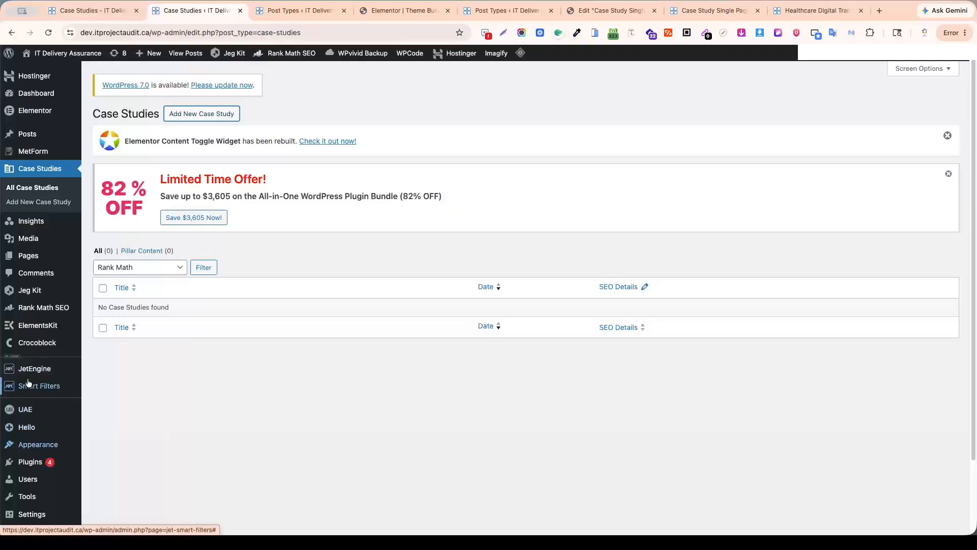
# Start a new JetEngine taxonomy from the Custom Taxonomies List and name it Case Studies Type.
pyautogui.moveTo(31, 377)
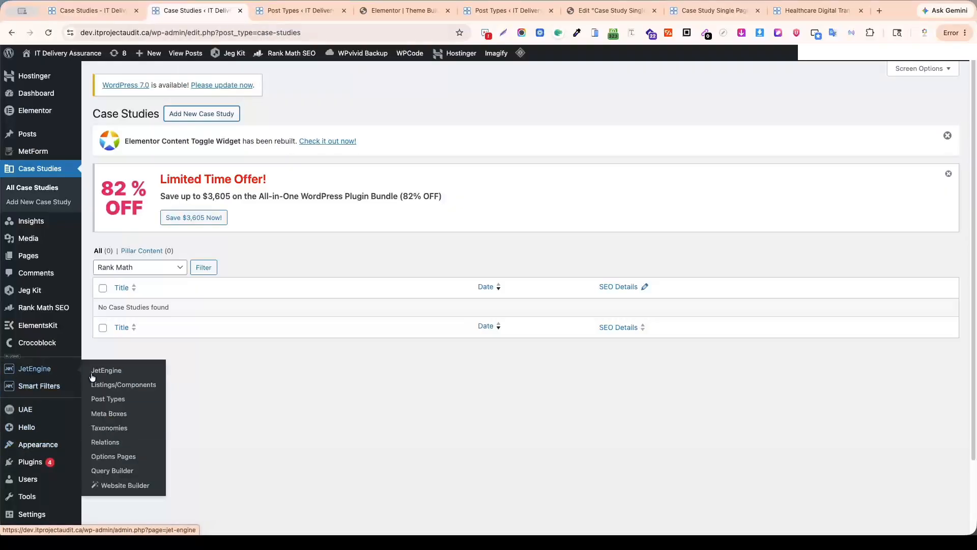
pyautogui.keyDown('super'); pyautogui.click(124, 426); pyautogui.keyUp('super')
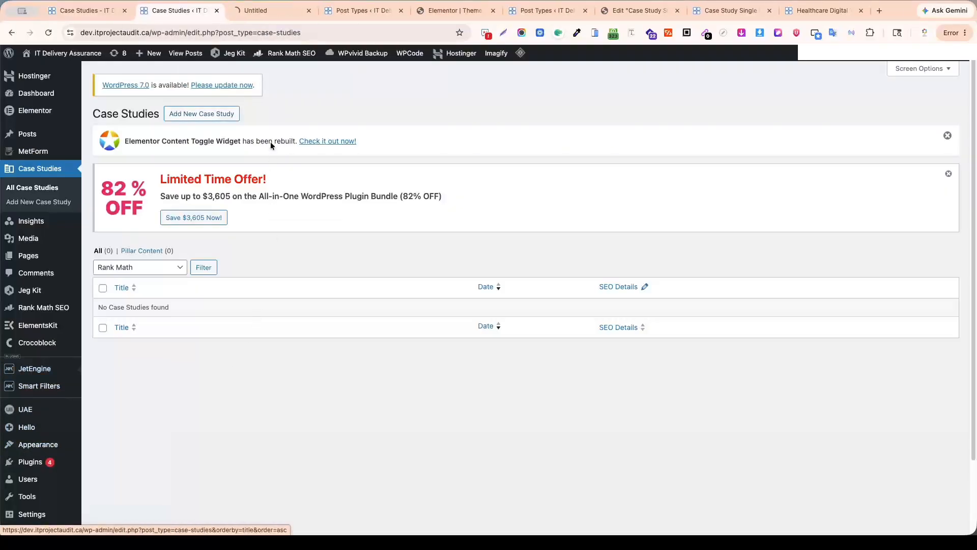
pyautogui.click(272, 10)
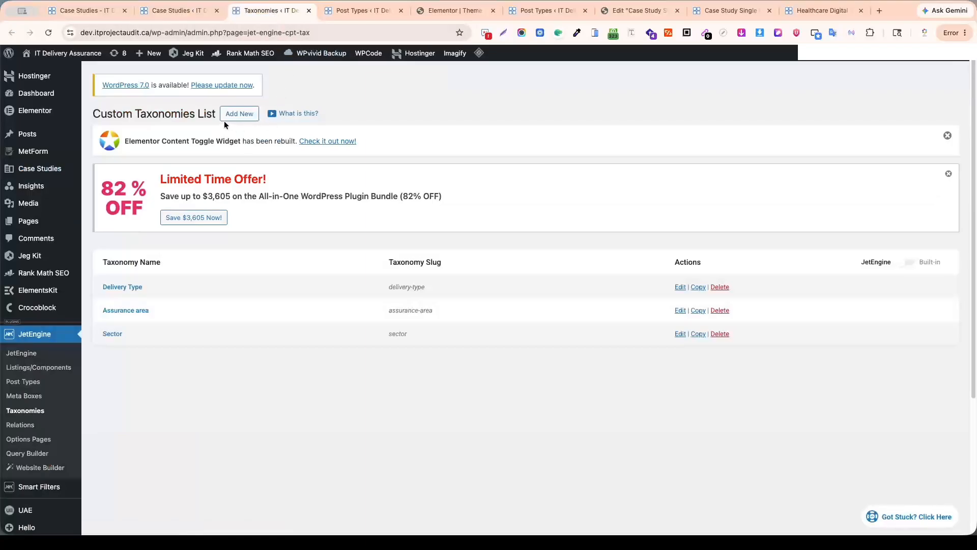
pyautogui.keyDown('super'); pyautogui.click(258, 120); pyautogui.keyUp('super')
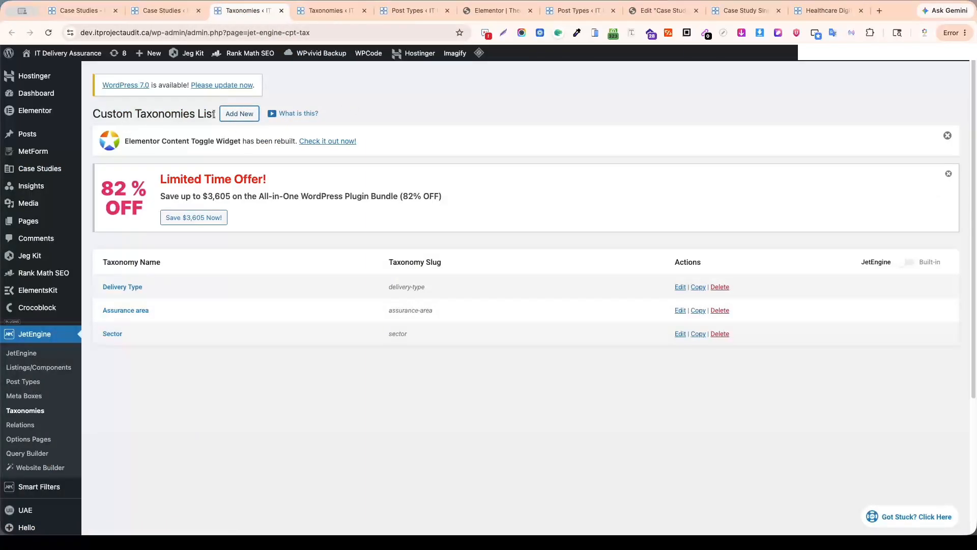
pyautogui.click(328, 10)
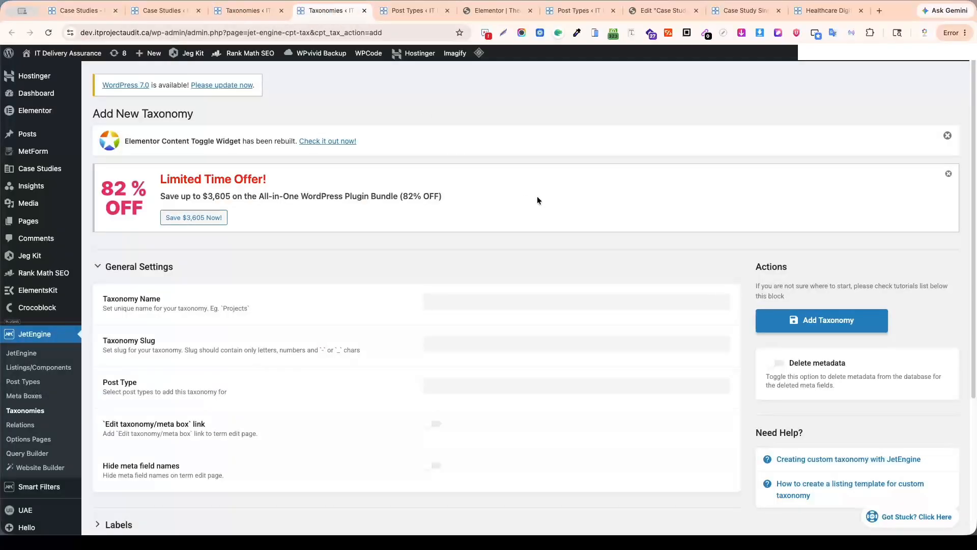
pyautogui.click(456, 301)
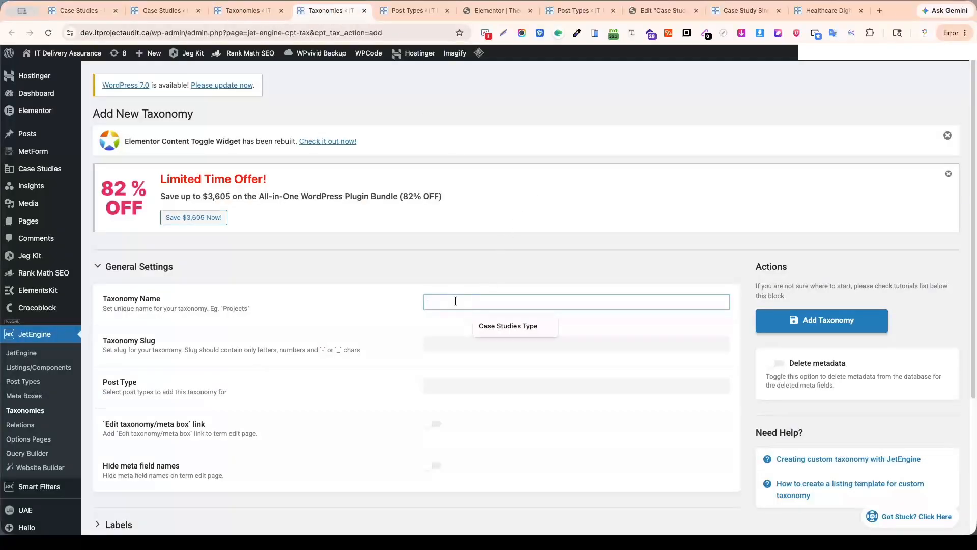
pyautogui.click(483, 325)
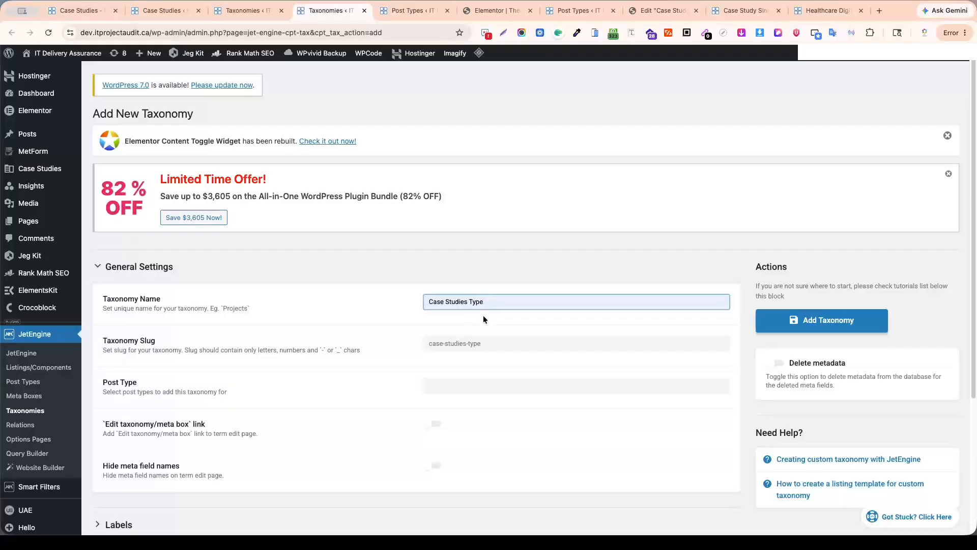
# Assign the new taxonomy to the Case Studies post type.
pyautogui.scroll(-3, 532, 298)
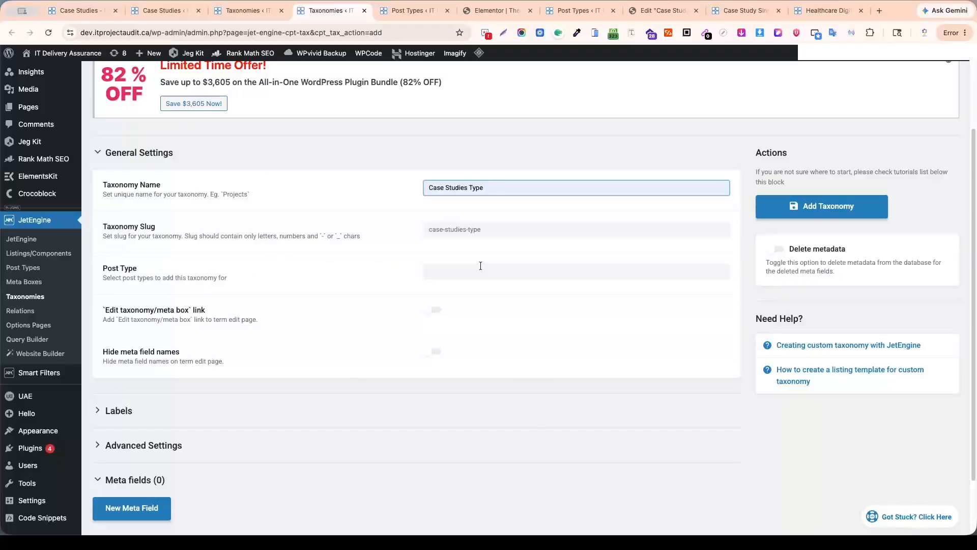
pyautogui.click(481, 266)
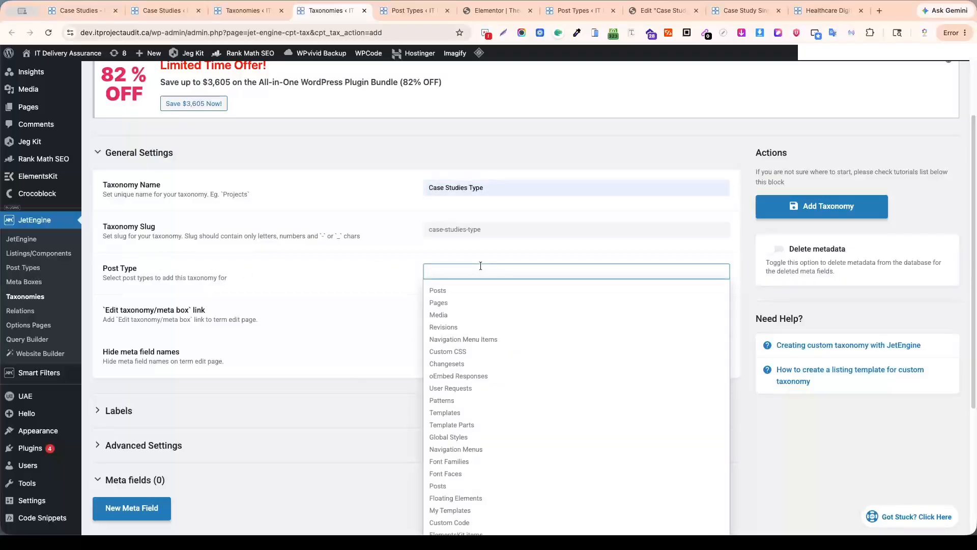
pyautogui.write('cas')
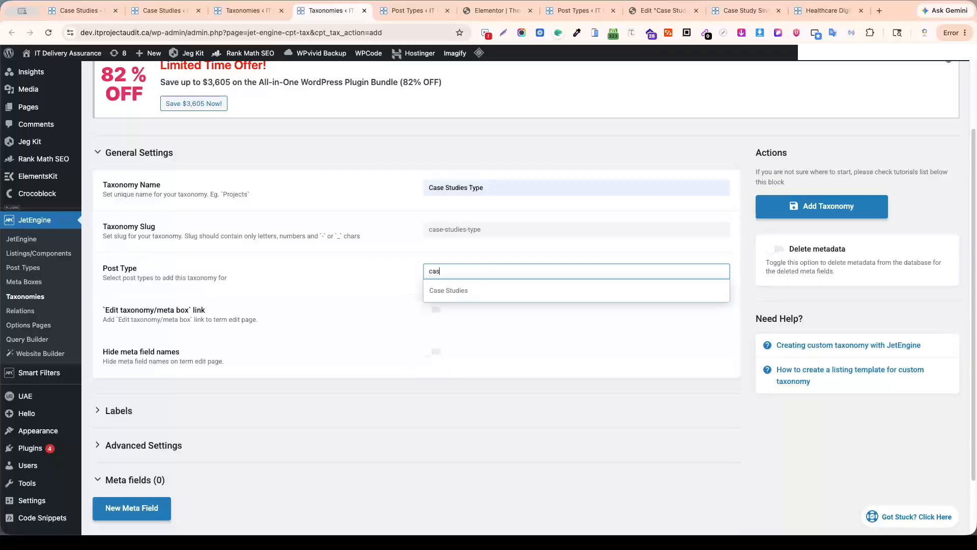
pyautogui.write('y')
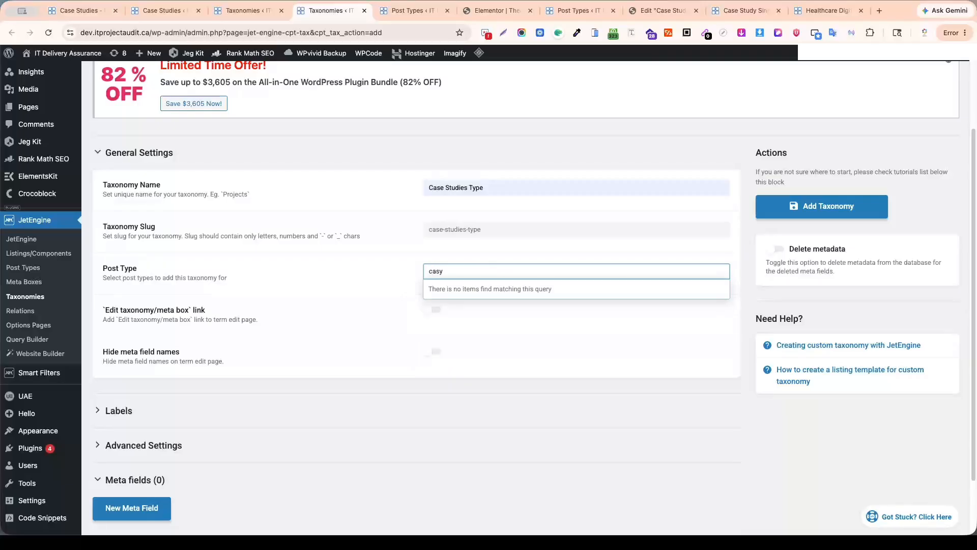
pyautogui.press('BackSpace')
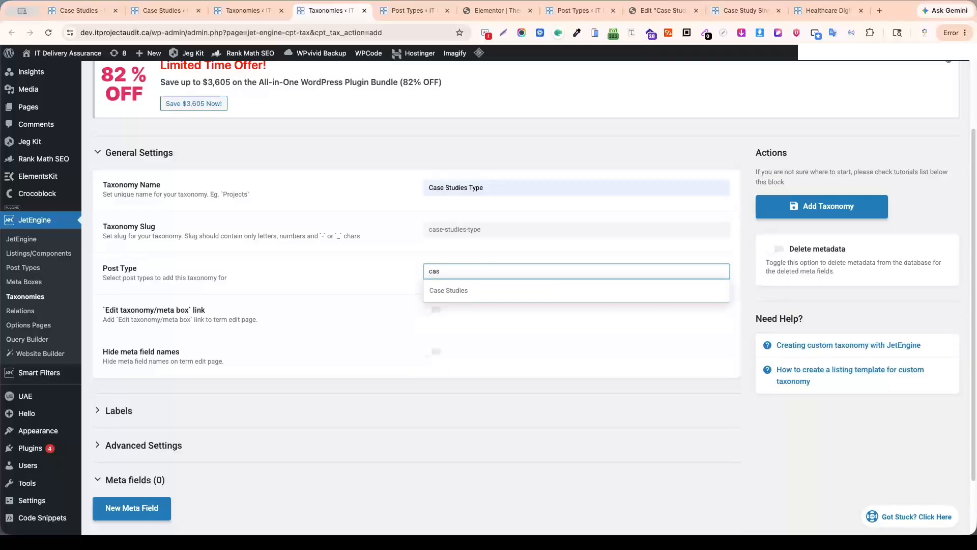
pyautogui.click(461, 290)
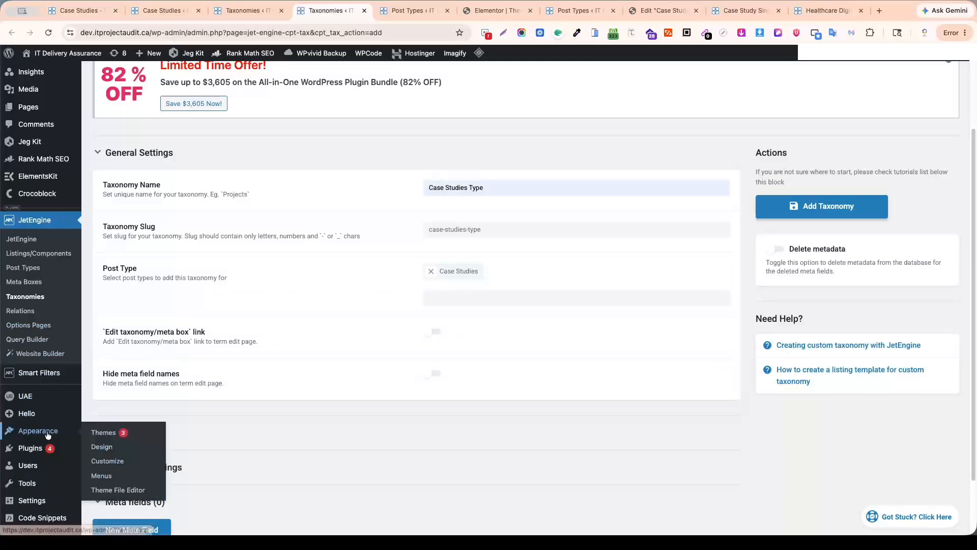
# Check the Custom Post Types List in a separate tab, and close it to return to the new taxonomy.
pyautogui.moveTo(43, 376)
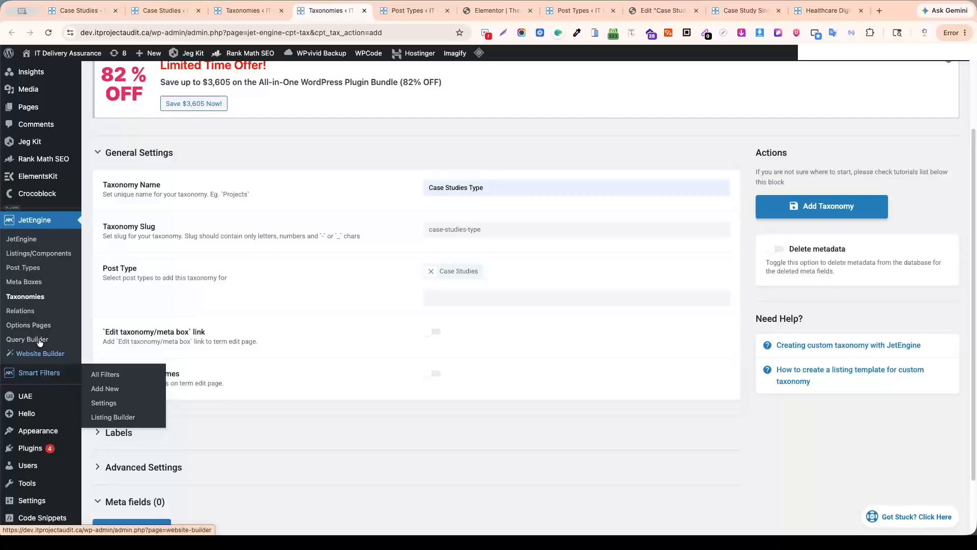
pyautogui.keyDown('super'); pyautogui.click(34, 270); pyautogui.keyUp('super')
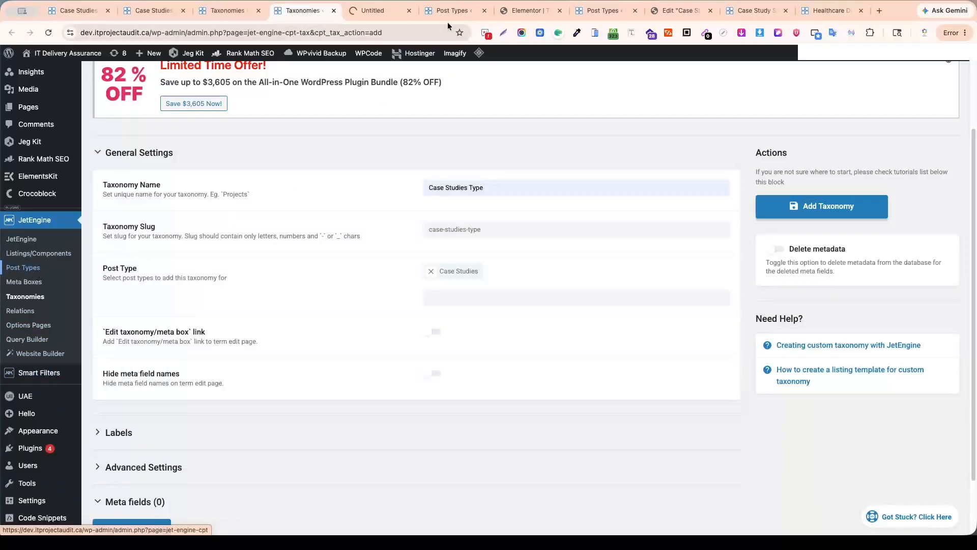
pyautogui.click(374, 15)
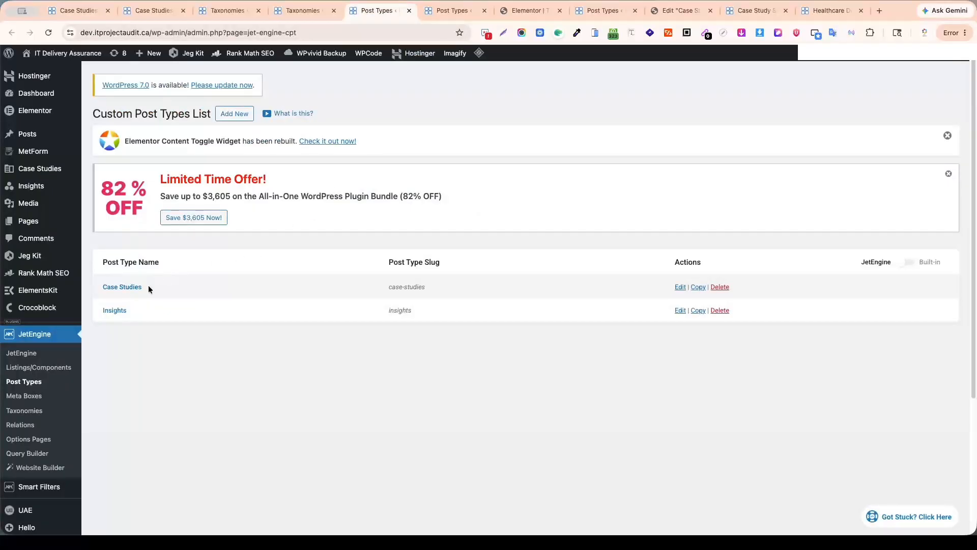
pyautogui.middleClick(371, 16)
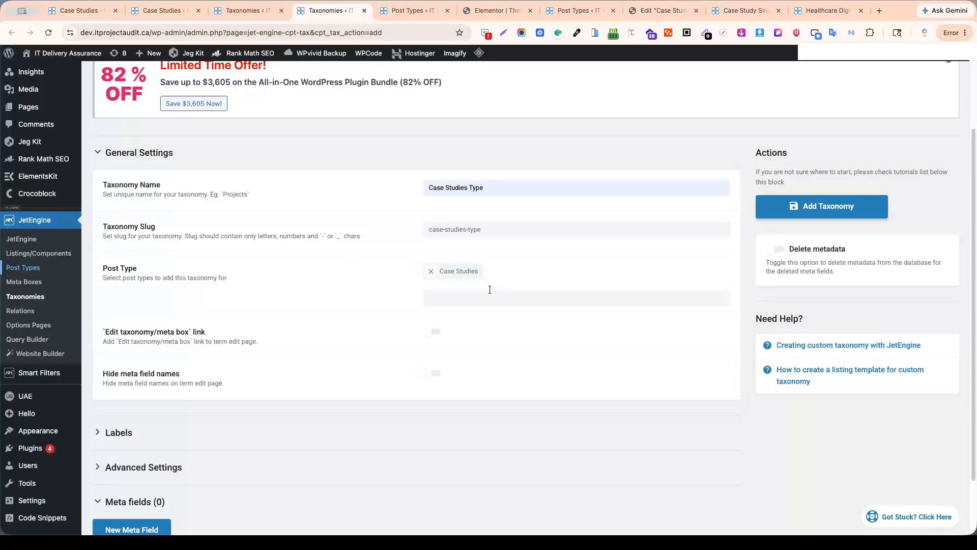
# In the taxonomy's labels, set the singular name to Case Study Type and the menu name to Case Study Types.
pyautogui.scroll(-1, 507, 269)
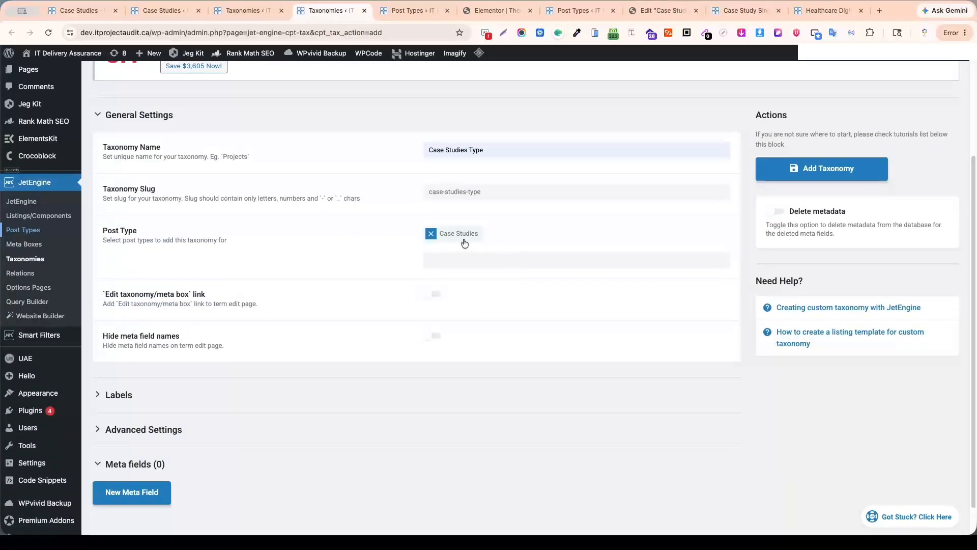
pyautogui.scroll(-1, 479, 301)
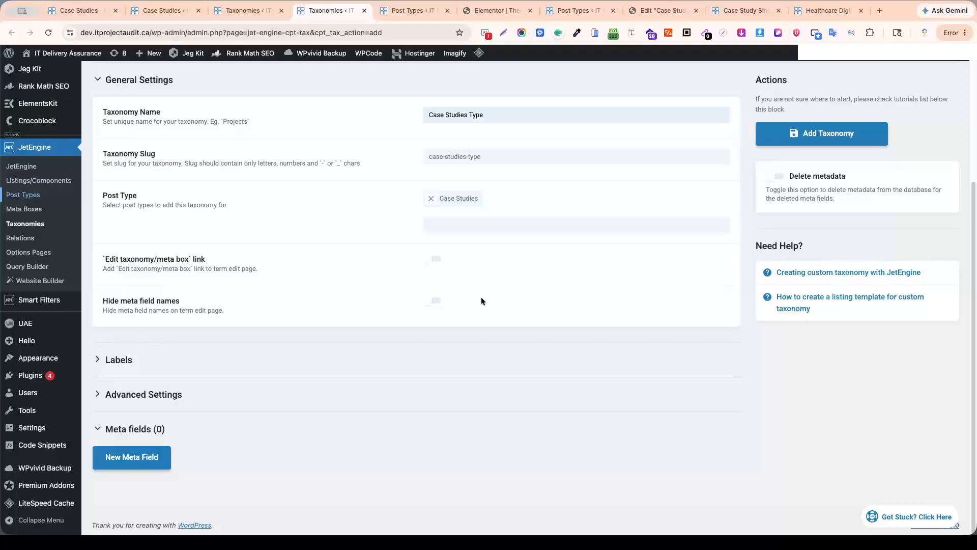
pyautogui.click(108, 360)
pyautogui.scroll(-3, 231, 365)
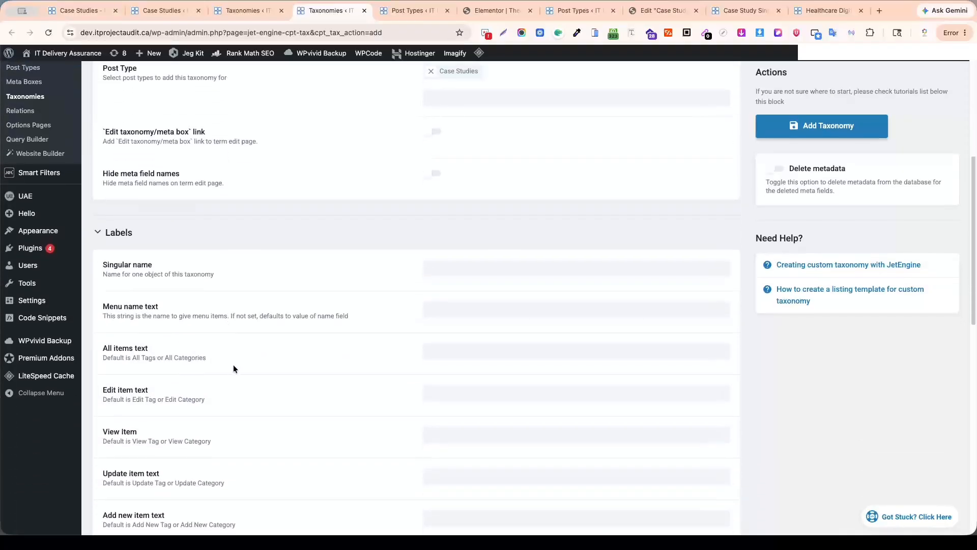
pyautogui.scroll(-1, 234, 369)
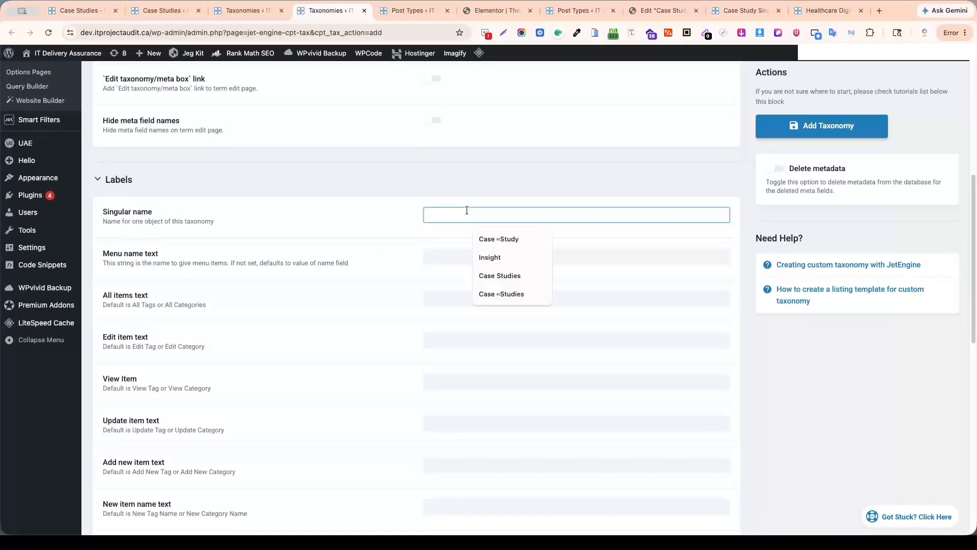
pyautogui.click(492, 239)
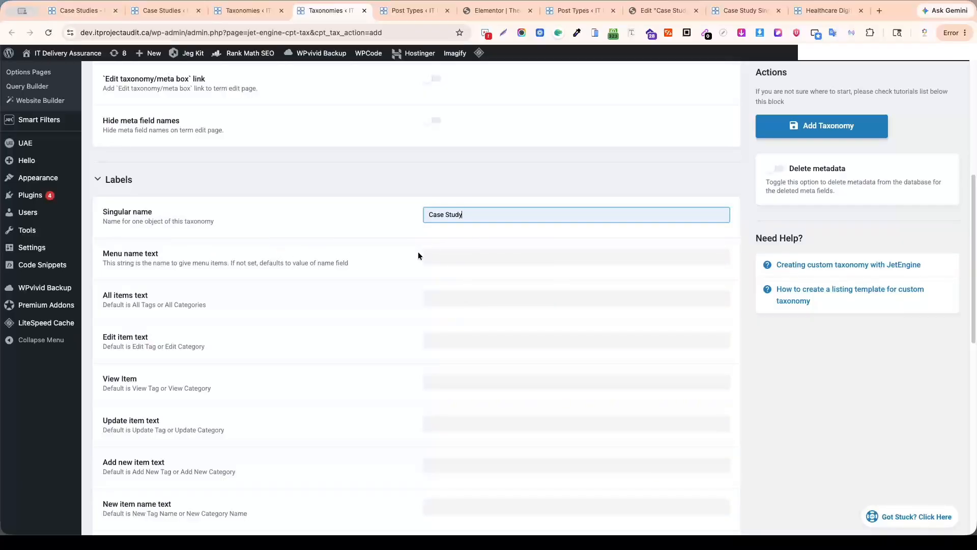
pyautogui.click(452, 251)
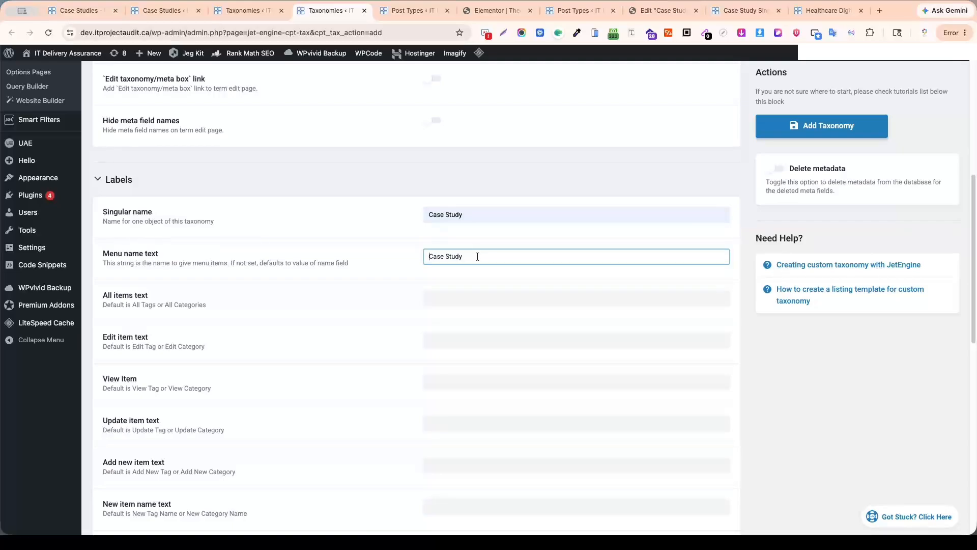
pyautogui.click(503, 215)
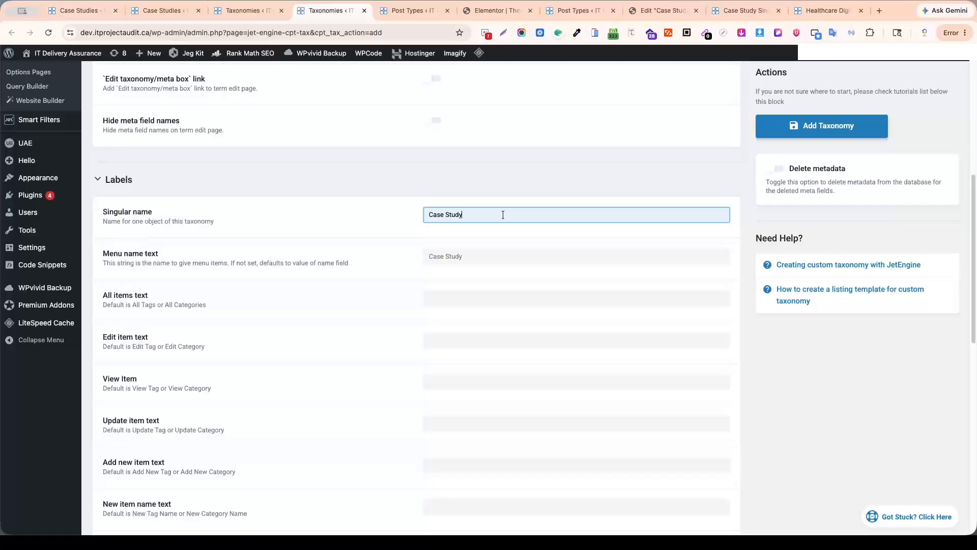
pyautogui.write('Type')
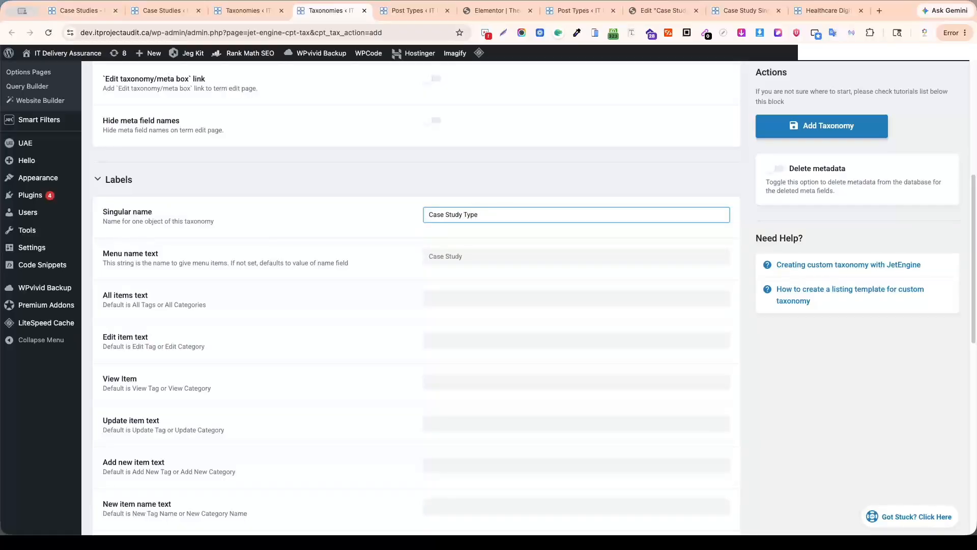
pyautogui.click(489, 257)
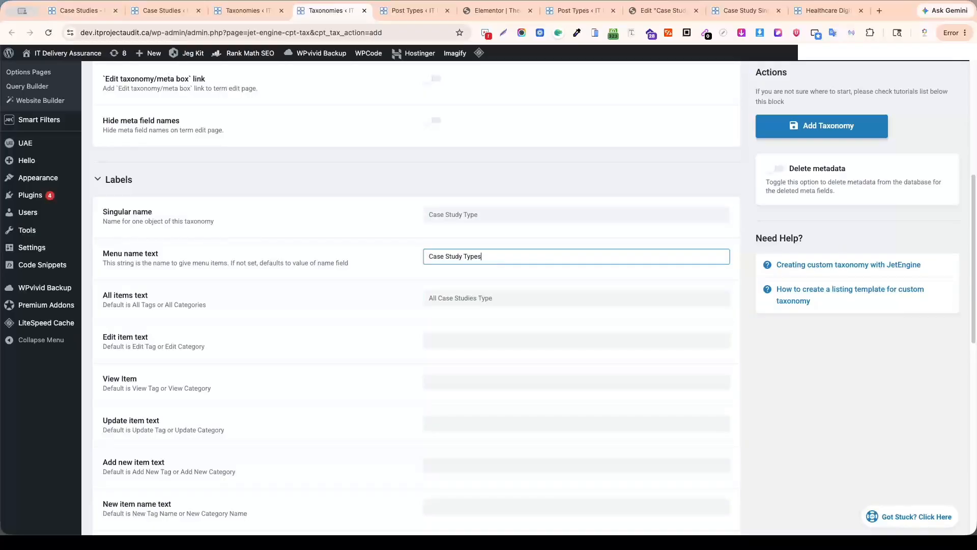
# Fill the taxonomy labels from All items text through Parent item with colon with their suggested default texts.
pyautogui.click(512, 300)
pyautogui.click(498, 338)
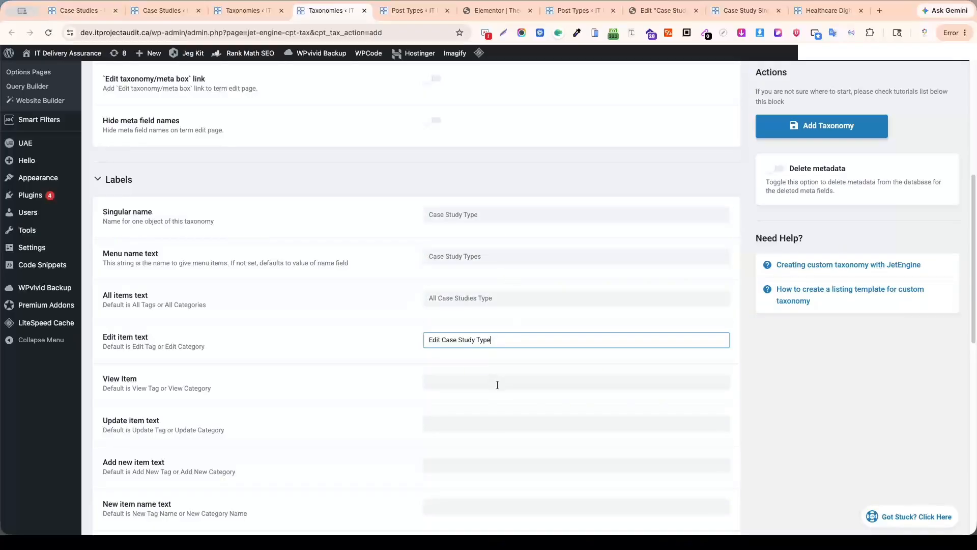
pyautogui.click(497, 384)
pyautogui.scroll(-5, 514, 225)
pyautogui.click(497, 180)
pyautogui.click(497, 222)
pyautogui.click(480, 264)
pyautogui.click(483, 305)
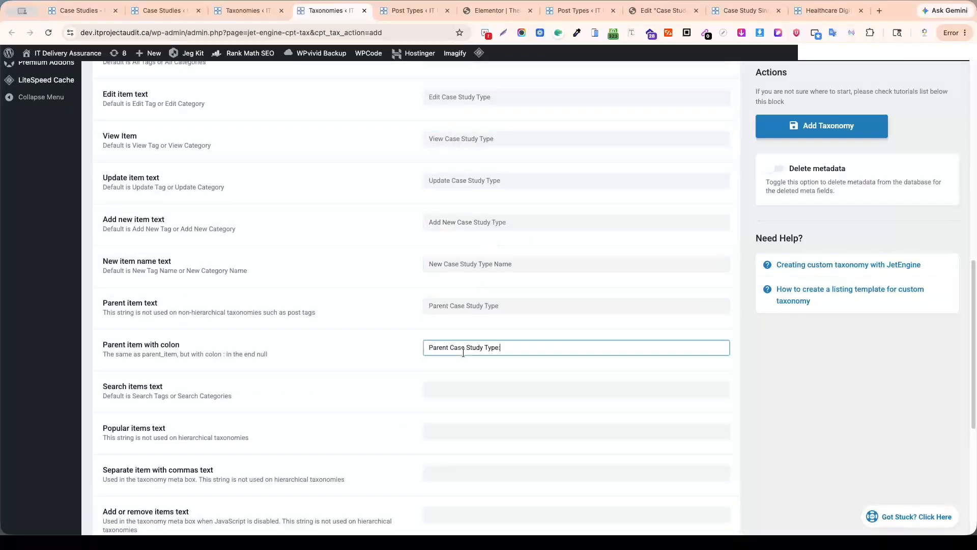
pyautogui.click(463, 353)
# Fill the remaining taxonomy labels from Search items text through Back to items with their suggested default texts.
pyautogui.scroll(-3, 474, 305)
pyautogui.click(465, 248)
pyautogui.click(466, 289)
pyautogui.click(469, 334)
pyautogui.click(459, 373)
pyautogui.scroll(-3, 473, 356)
pyautogui.click(467, 290)
pyautogui.click(468, 332)
pyautogui.click(479, 382)
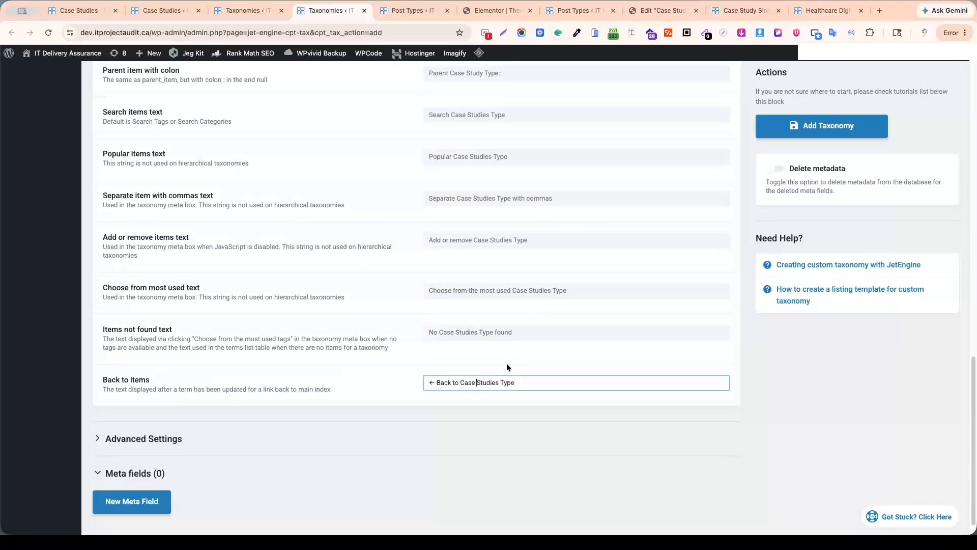
# Review the taxonomy's advanced settings and make the taxonomy hierarchical.
pyautogui.scroll(-1, 507, 364)
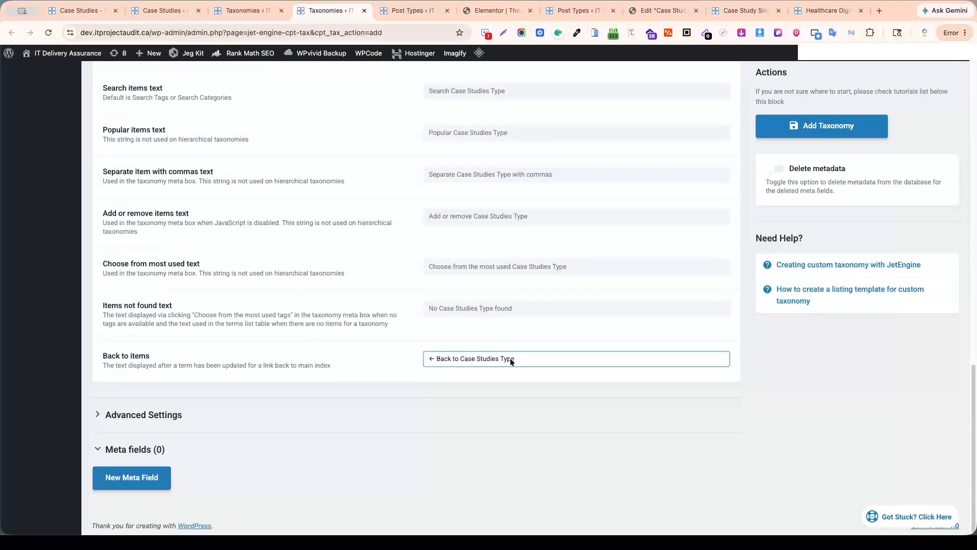
pyautogui.click(99, 417)
pyautogui.scroll(-7, 380, 366)
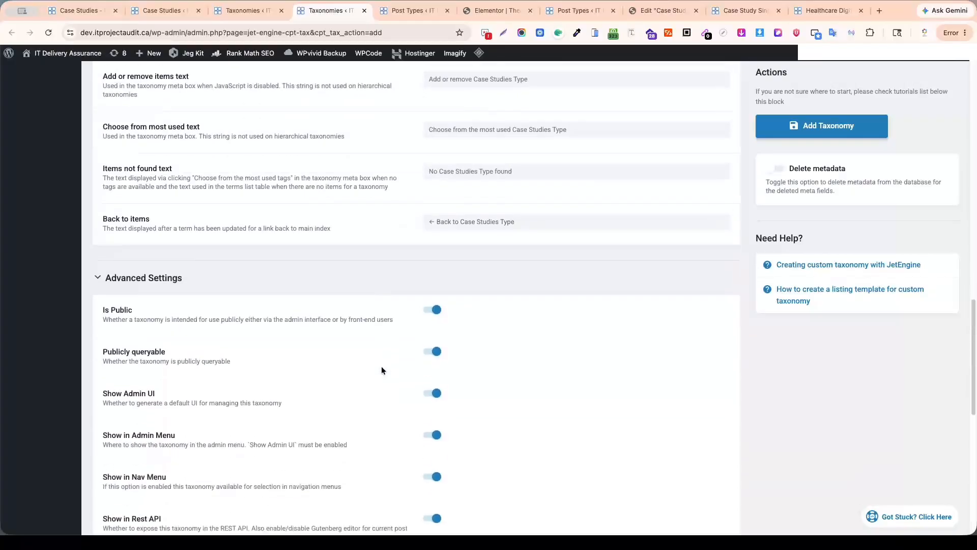
pyautogui.scroll(-1, 433, 367)
pyautogui.scroll(10, 468, 323)
pyautogui.scroll(-10, 479, 300)
pyautogui.scroll(-2, 479, 314)
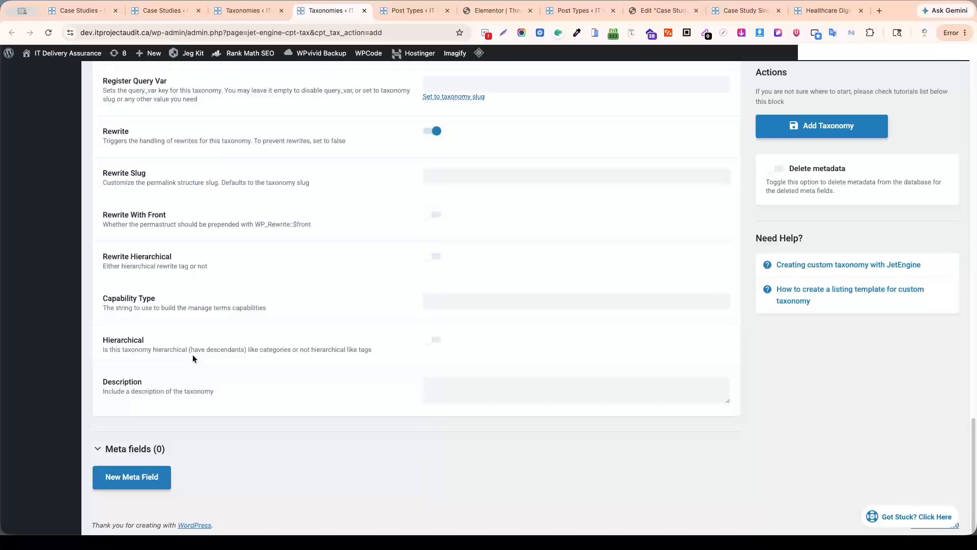
pyautogui.click(433, 341)
# Add the Case Studies Type taxonomy and switch to the Custom Post Types List.
pyautogui.scroll(20, 383, 365)
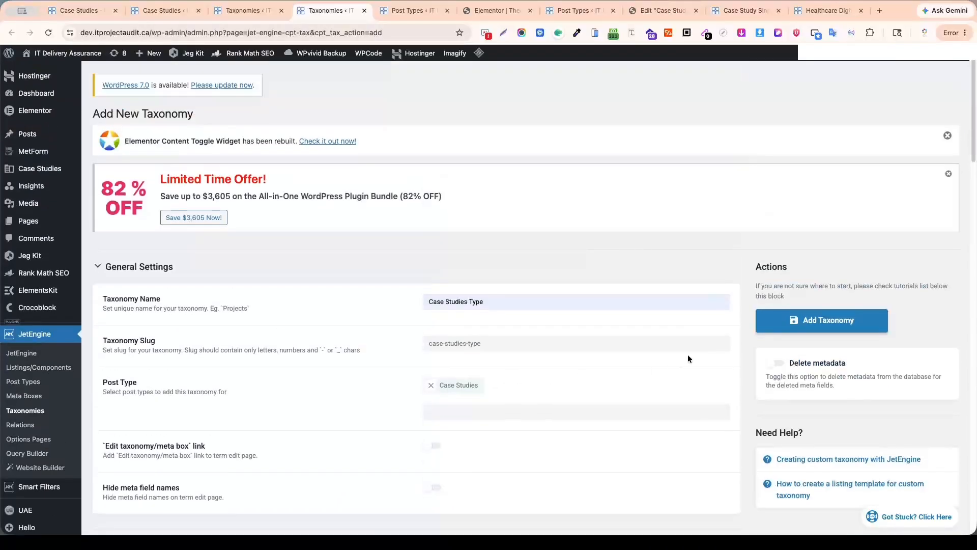
pyautogui.click(807, 321)
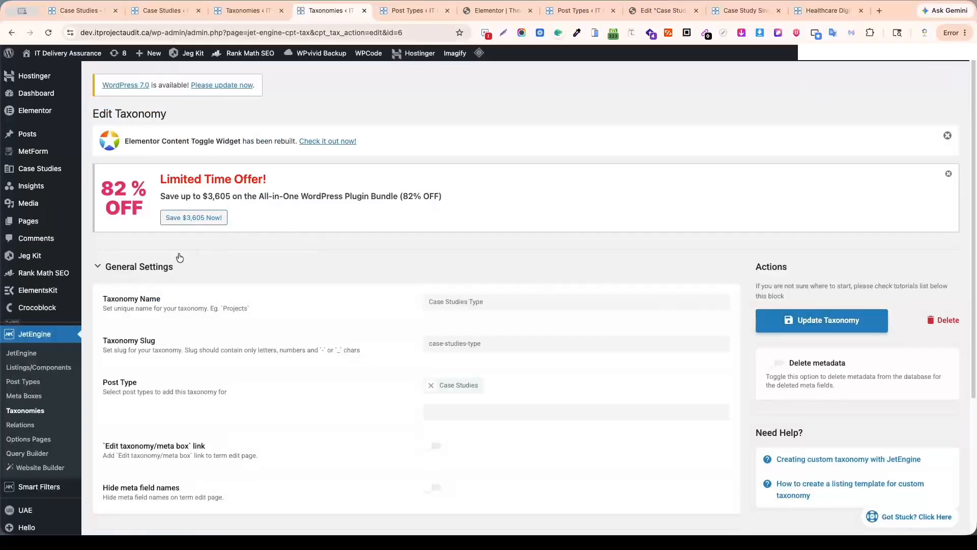
pyautogui.click(404, 12)
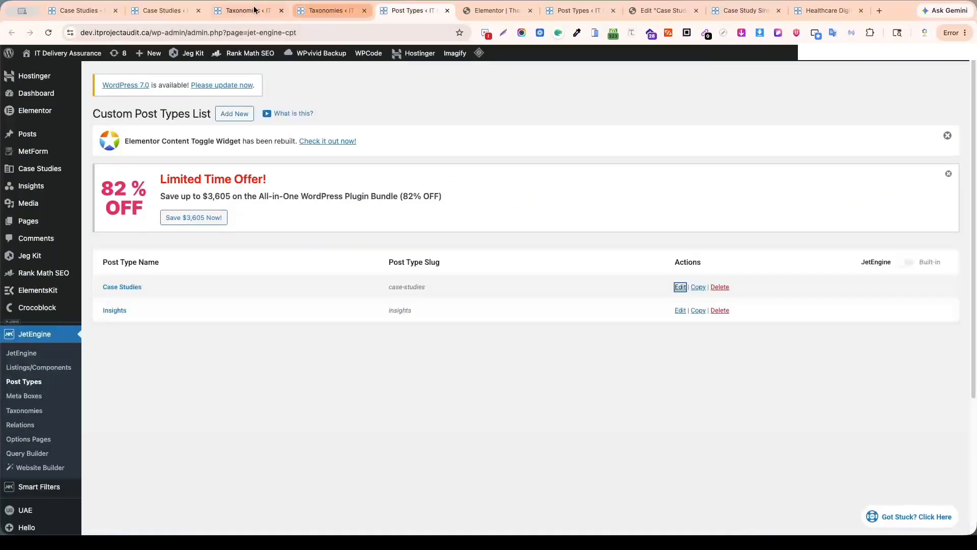
# Refresh the Custom Taxonomies List and open the Case Study Types term page for Case Studies in a separate tab.
pyautogui.click(239, 11)
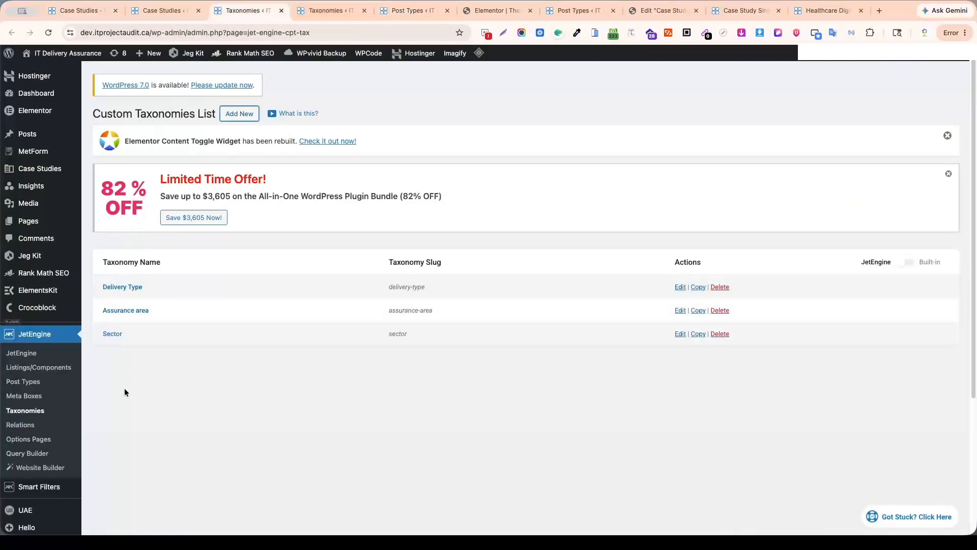
pyautogui.click(48, 33)
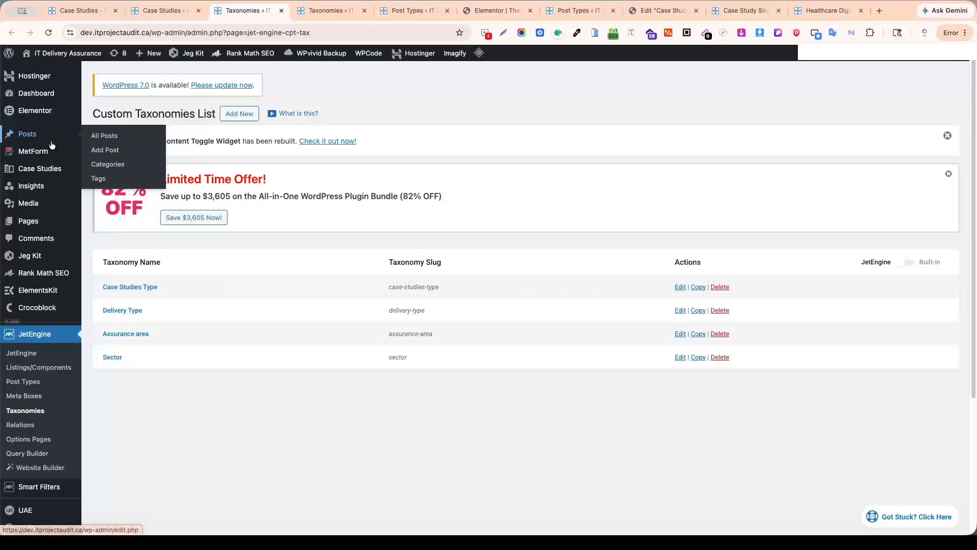
pyautogui.moveTo(28, 171)
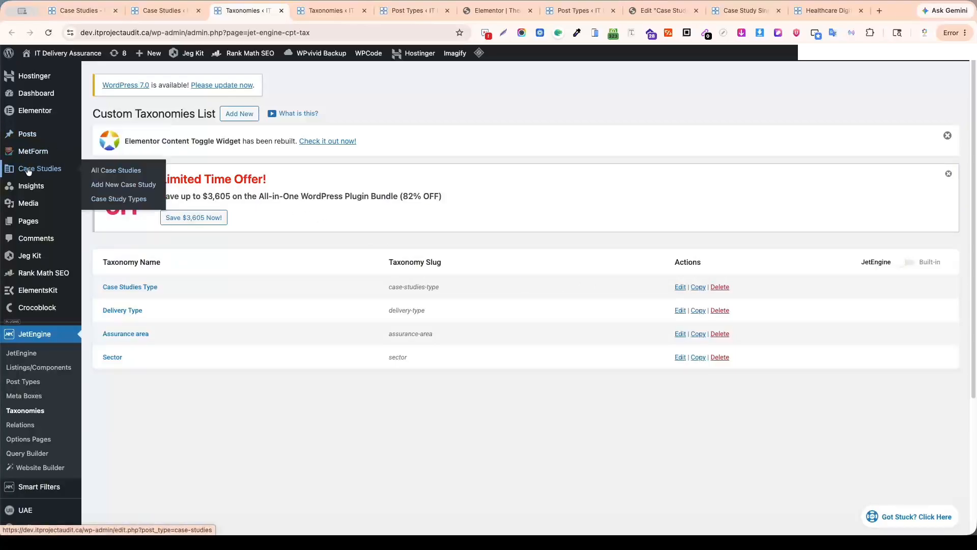
pyautogui.keyDown('super'); pyautogui.click(120, 199); pyautogui.keyUp('super')
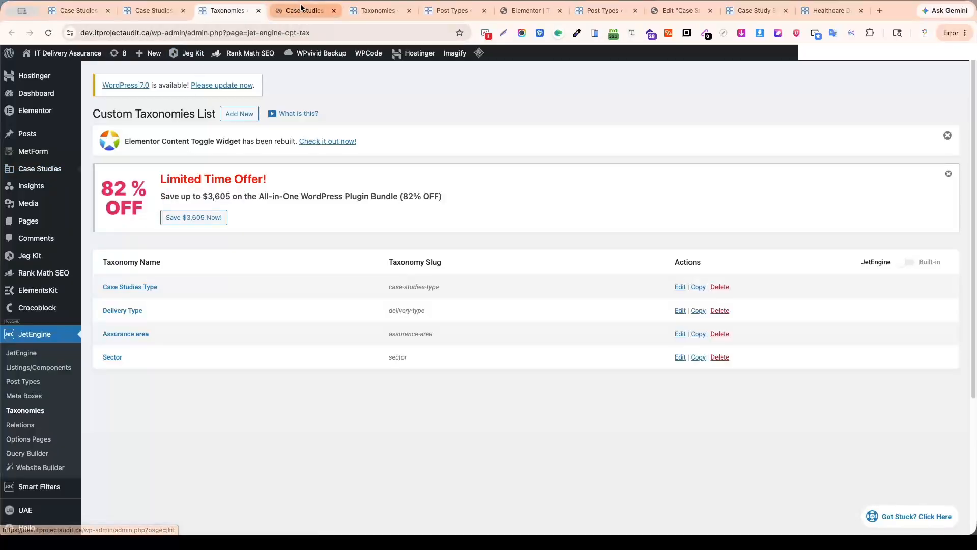
pyautogui.click(299, 10)
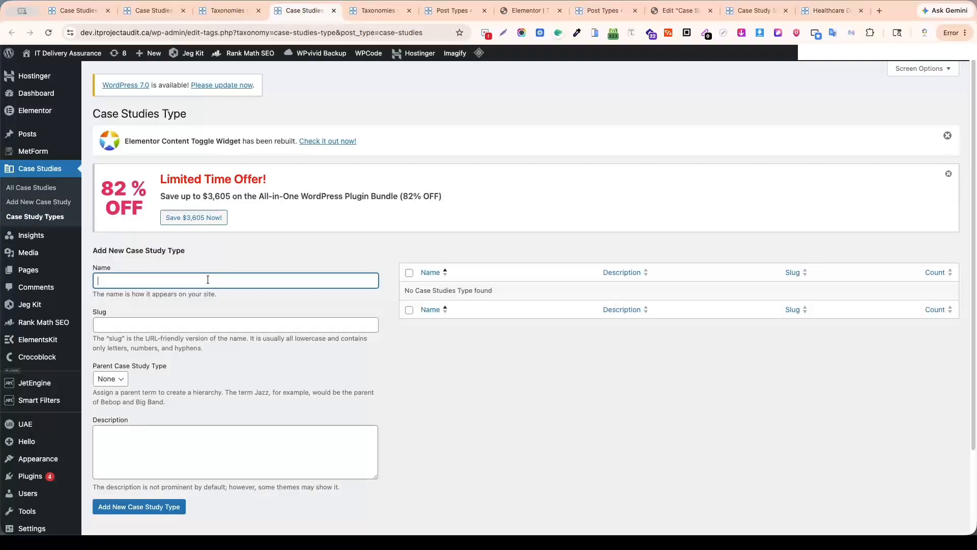
# Add a new case study type named General Case Study, leaving its slug blank.
pyautogui.write('General Case Study')
pyautogui.click(169, 326)
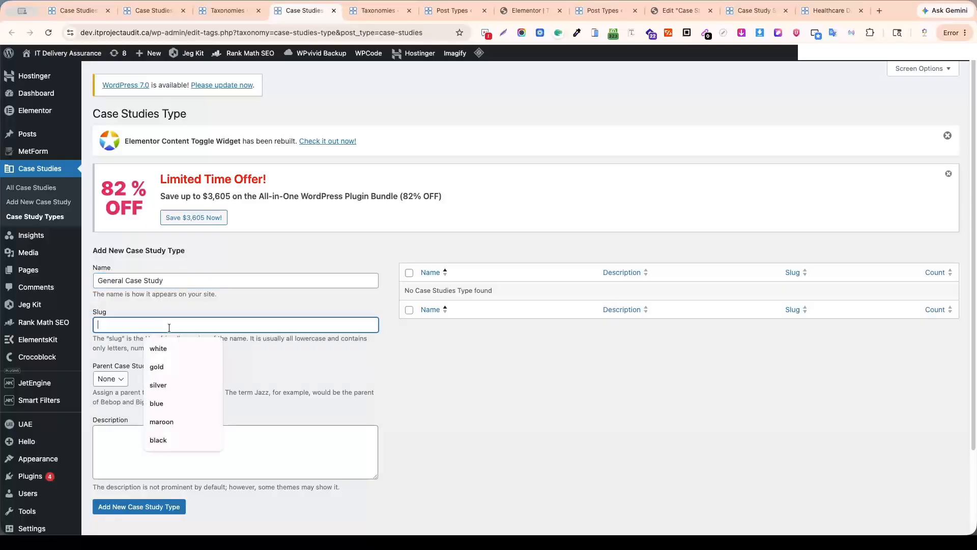
pyautogui.click(266, 285)
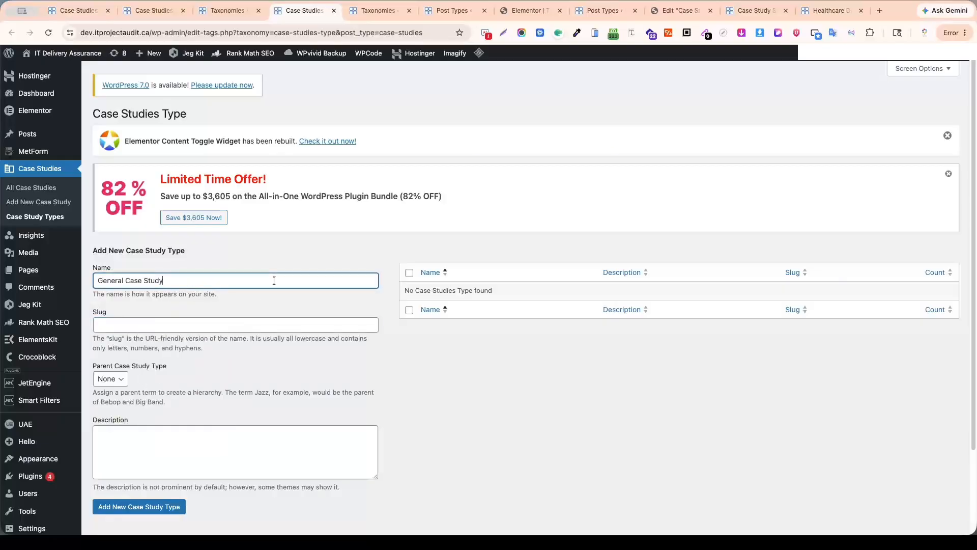
pyautogui.click(125, 507)
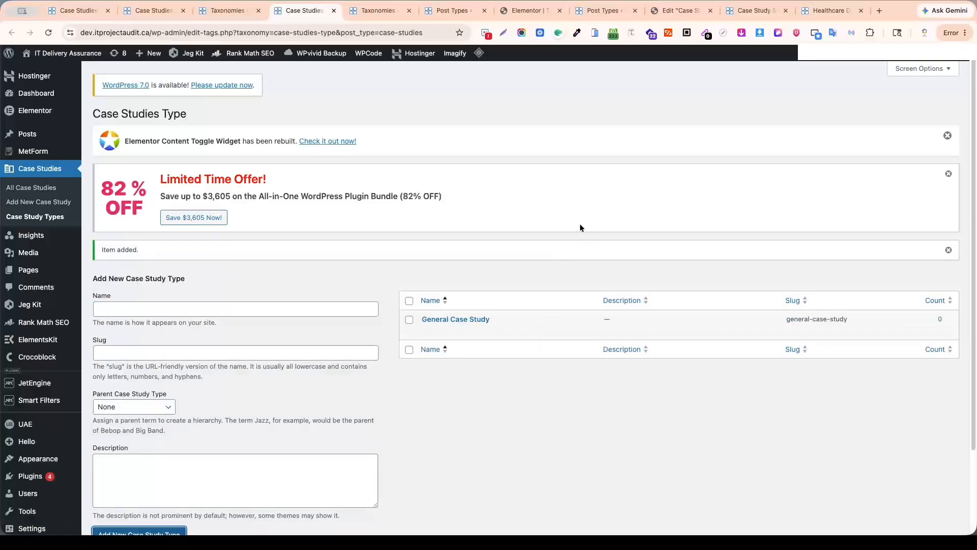
# Open the Case Studies list in a new tab and start a new case study from it.
pyautogui.click(235, 11)
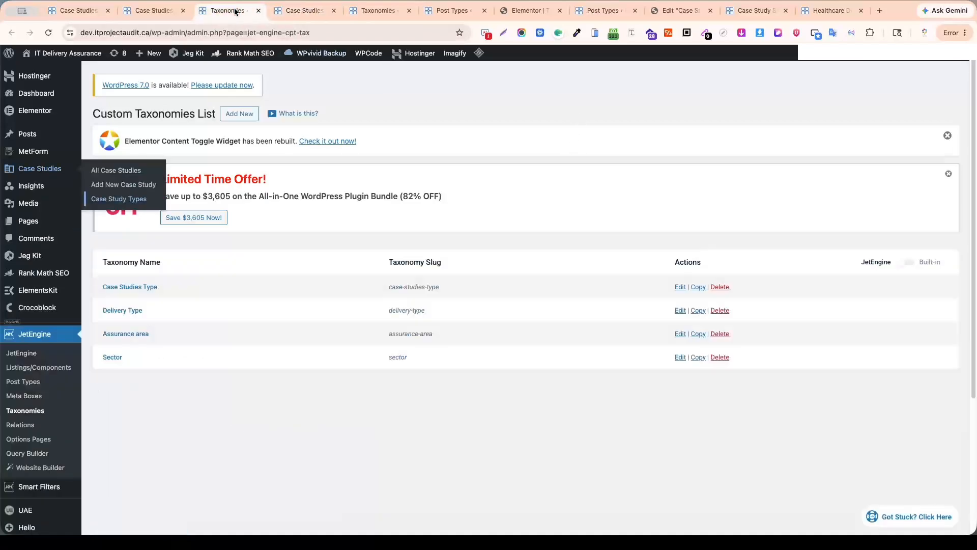
pyautogui.click(155, 10)
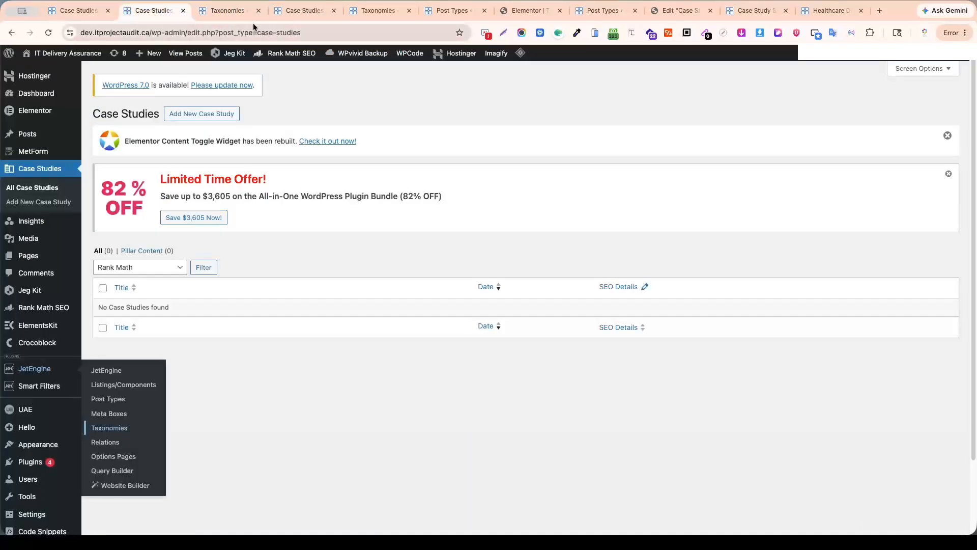
pyautogui.middleClick(32, 193)
pyautogui.click(213, 15)
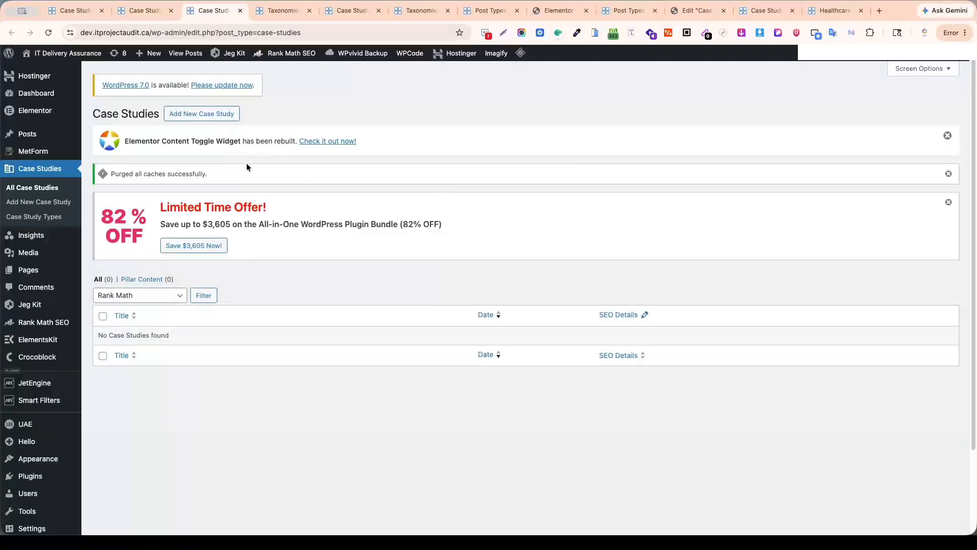
pyautogui.middleClick(202, 113)
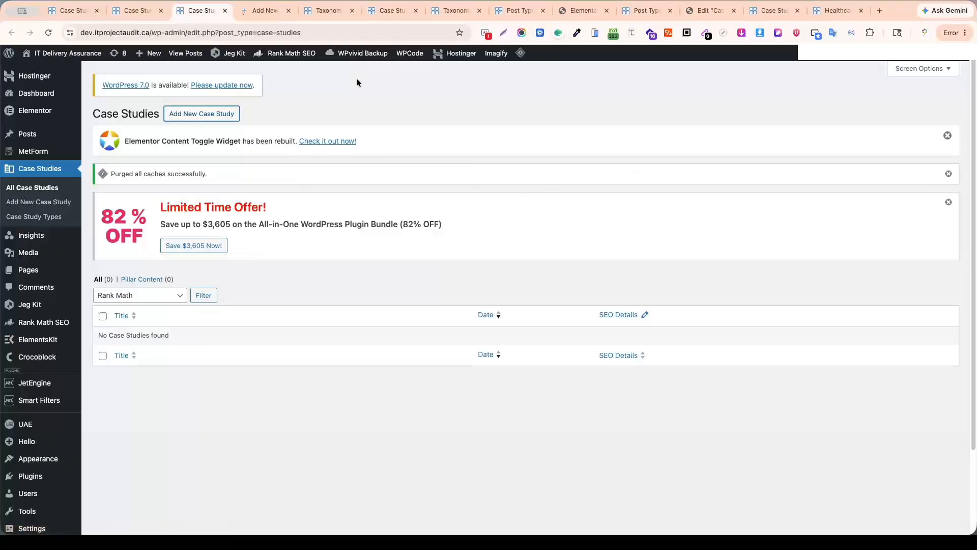
pyautogui.click(259, 10)
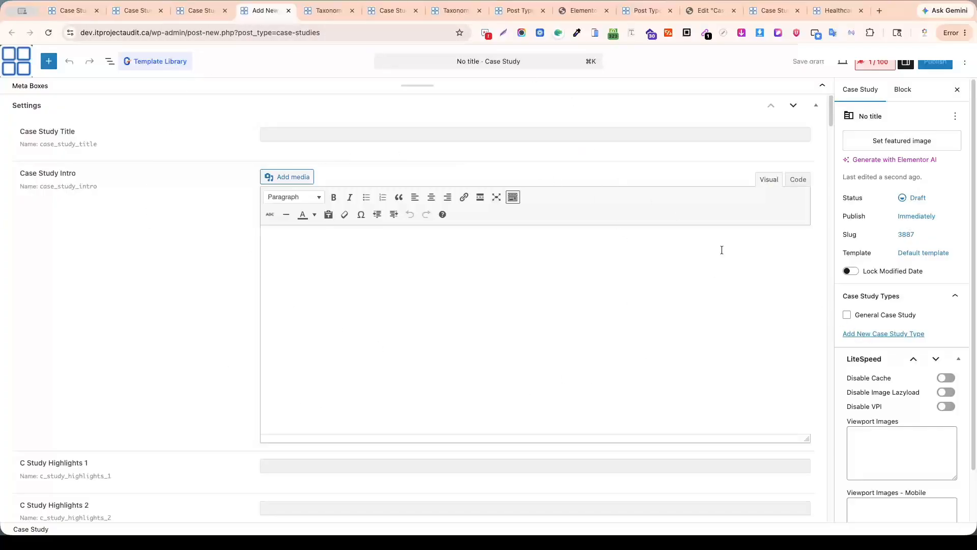
# Close the leftover Elementor, Post Types list, Taxonomies and Case Studies Type browser tabs, and return to the new case study.
pyautogui.click(581, 11)
pyautogui.middleClick(582, 13)
pyautogui.click(523, 14)
pyautogui.middleClick(522, 14)
pyautogui.click(452, 11)
pyautogui.middleClick(453, 11)
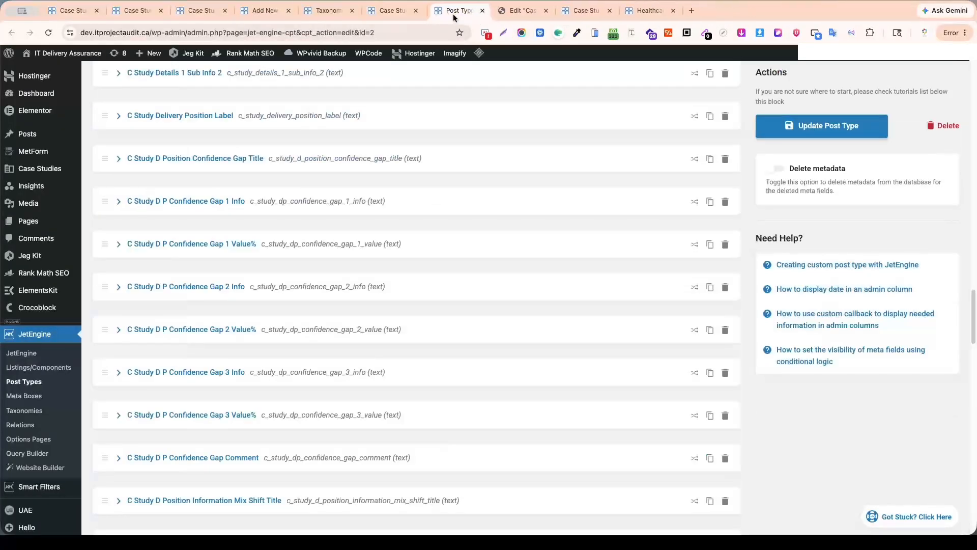
pyautogui.click(394, 11)
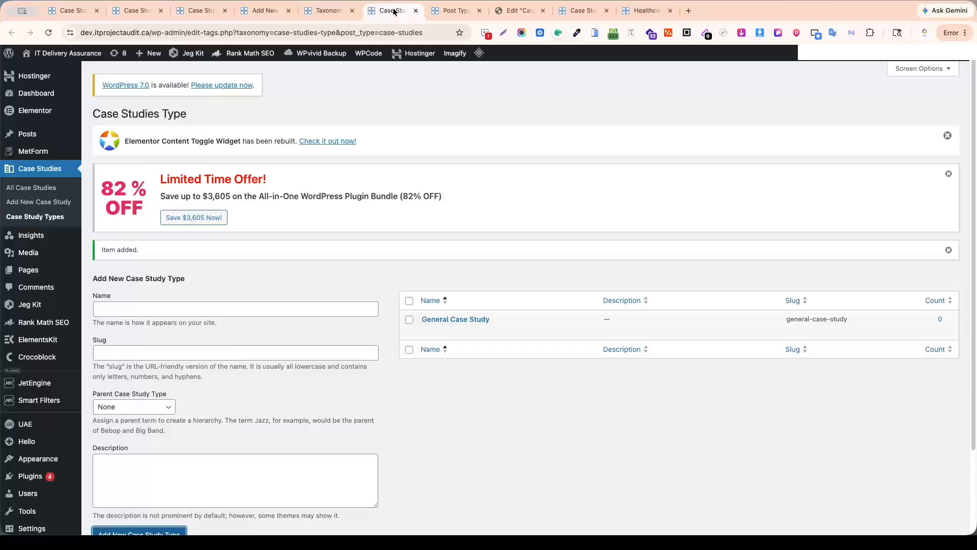
pyautogui.middleClick(395, 11)
pyautogui.click(315, 11)
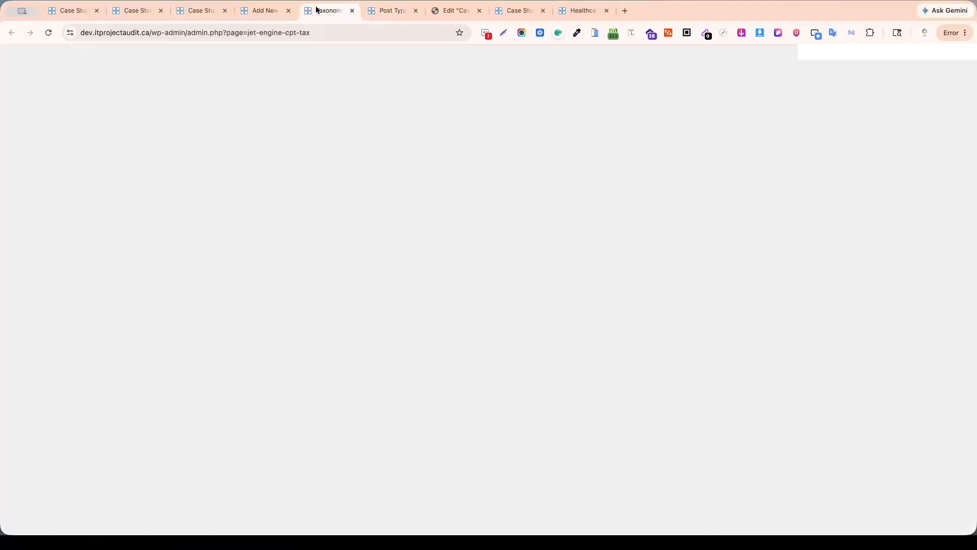
pyautogui.middleClick(305, 12)
pyautogui.click(265, 11)
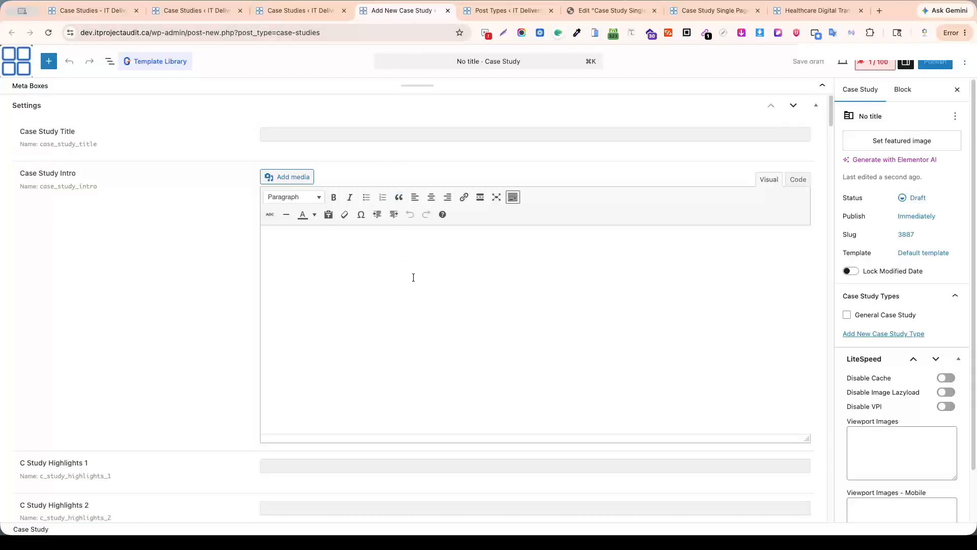
# Copy the main heading of the Healthcare Digital Transformation Recovery page and move that page's browser tab beside the new case study.
pyautogui.click(805, 10)
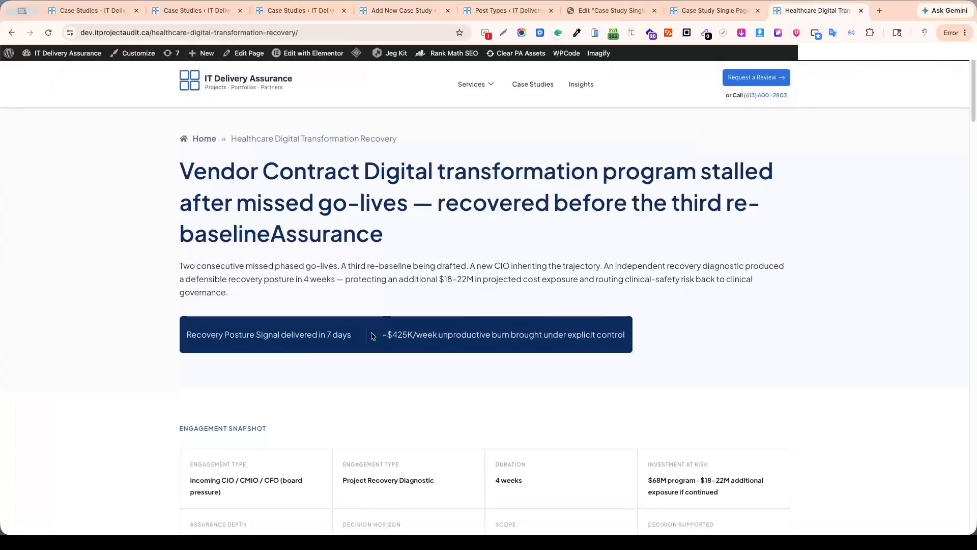
pyautogui.moveTo(181, 183); pyautogui.dragTo(383, 243)
pyautogui.press('super+c')
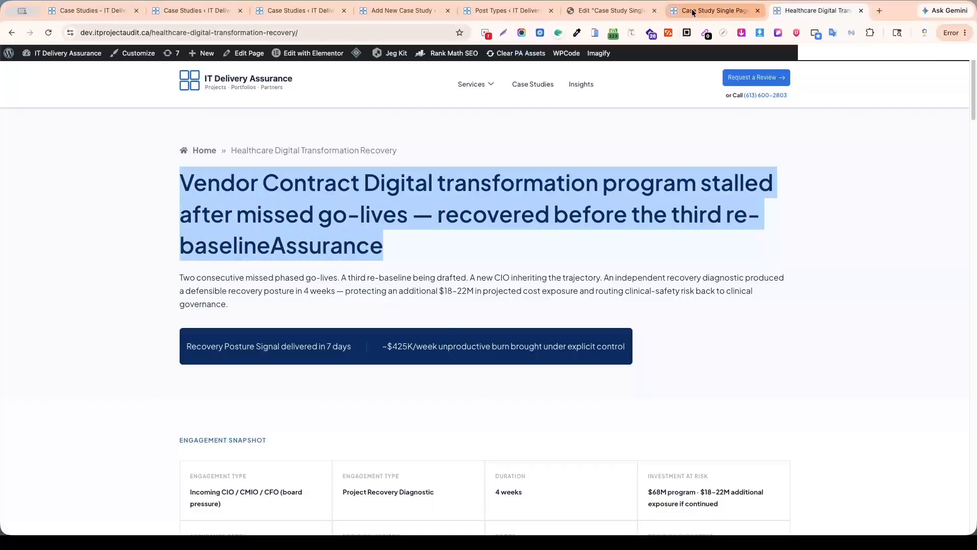
pyautogui.moveTo(833, 12)
pyautogui.mouseDown()
pyautogui.moveTo(652, 28)
pyautogui.moveTo(533, 23)
pyautogui.mouseUp()
# Collapse the Settings meta box and title the case study "Vendor Contract Digital transformation program stalled after missed go-lives — recovered before the third re-baselineAssurance".
pyautogui.click(407, 9)
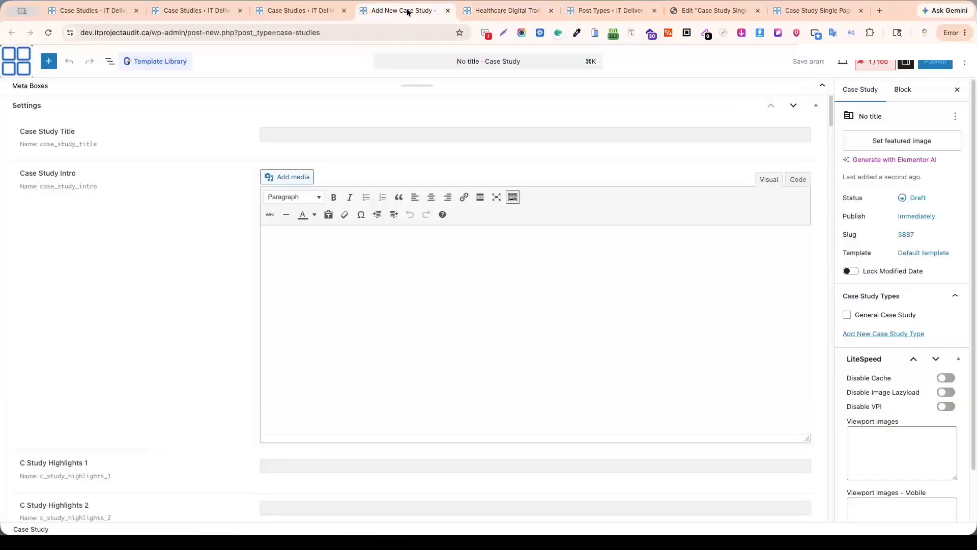
pyautogui.click(815, 108)
pyautogui.click(266, 120)
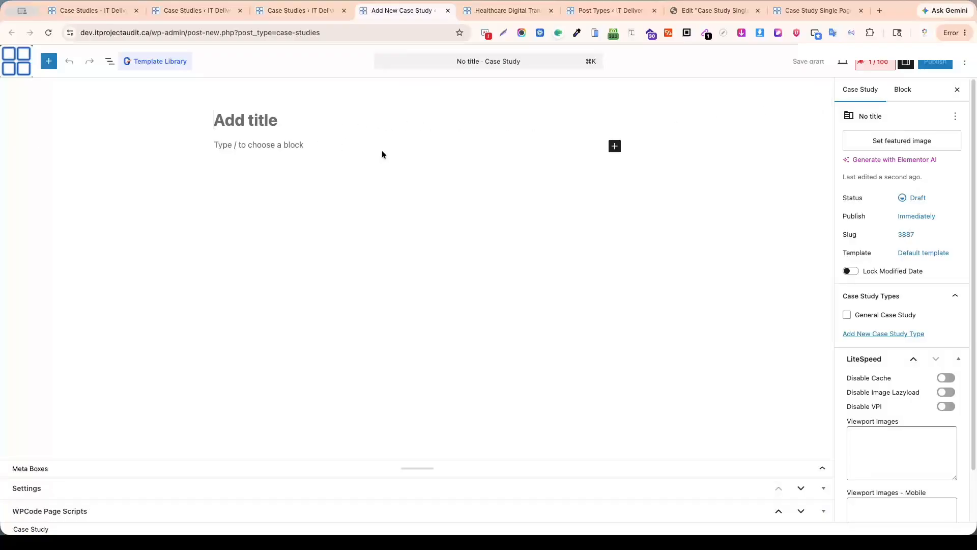
pyautogui.press('super+v')
pyautogui.press('Return')
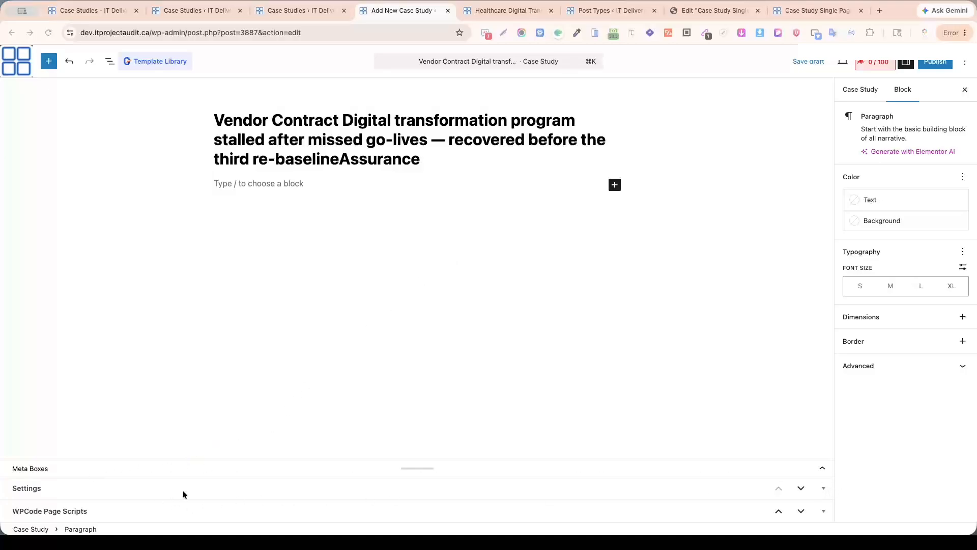
# Expand the Settings meta box and set Case Study Title to "Vendor Contract Digital transformation program stalled after missed go-lives — recovered before the third re-baselineAssurance".
pyautogui.click(824, 490)
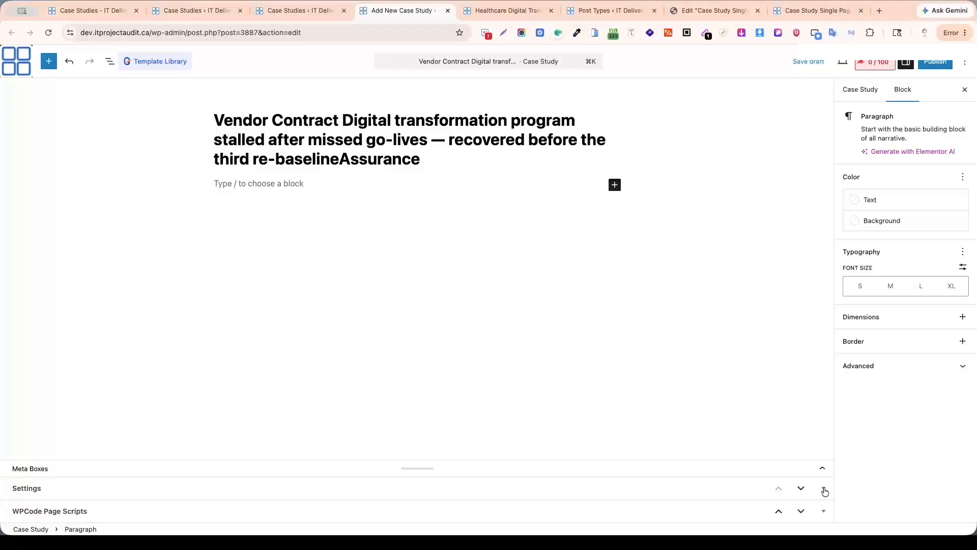
pyautogui.scroll(-5, 516, 290)
pyautogui.scroll(-20, 516, 278)
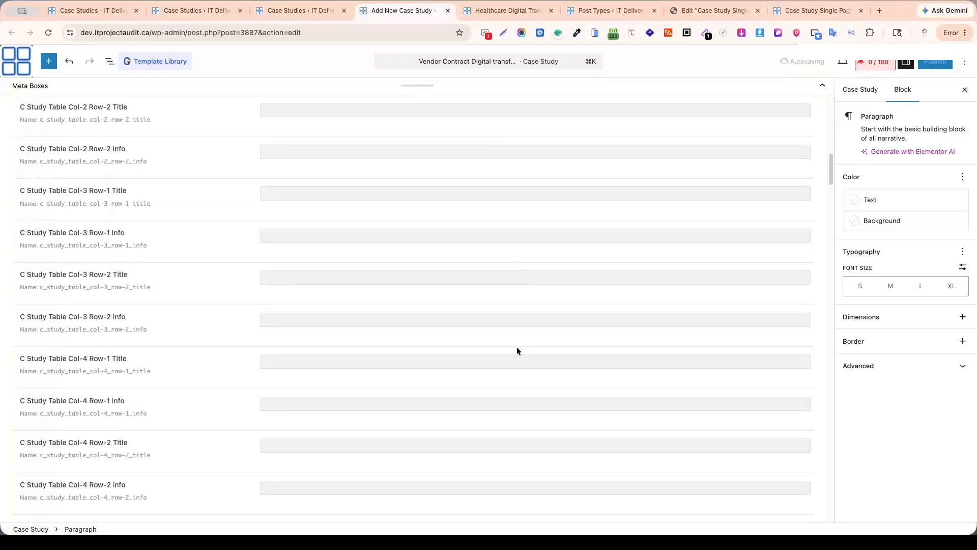
pyautogui.scroll(-10, 524, 350)
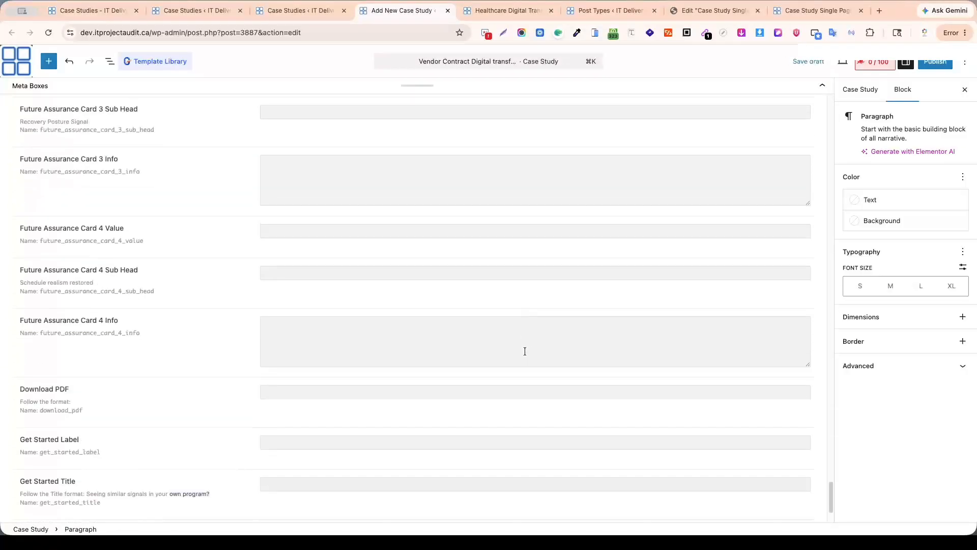
pyautogui.scroll(15, 526, 347)
pyautogui.scroll(20, 538, 356)
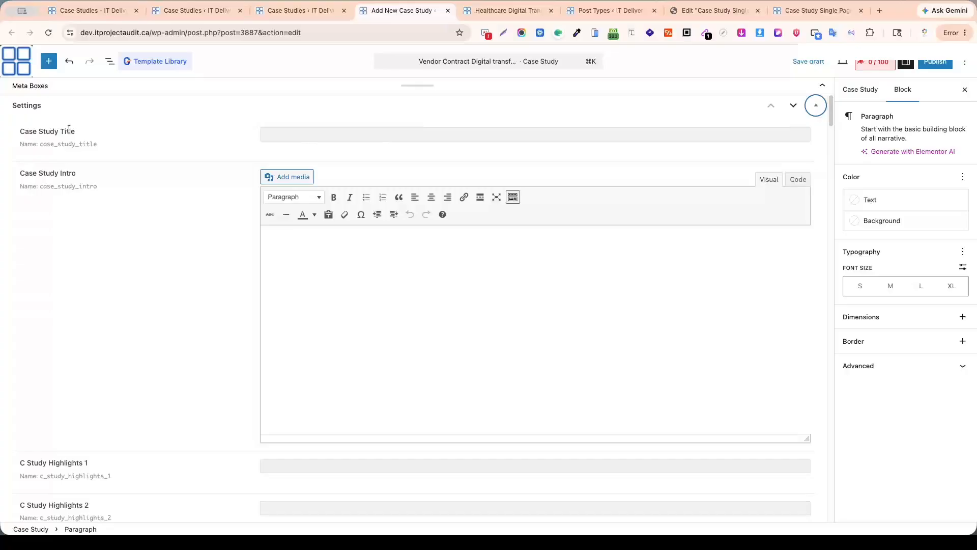
pyautogui.click(296, 141)
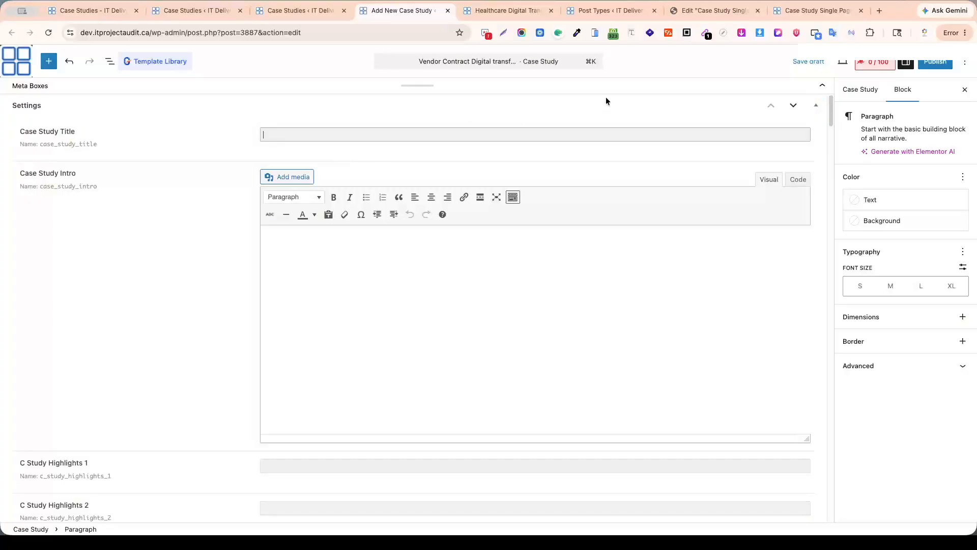
pyautogui.write('Vendor Contract Digital transformation program stalled after missed go-lives — recovered before the third re-baselineAssurance')
# Copy the Healthcare page's intro paragraph beginning "Two consecutive missed phased go-lives" into the case study's Case Study Intro field.
pyautogui.click(292, 241)
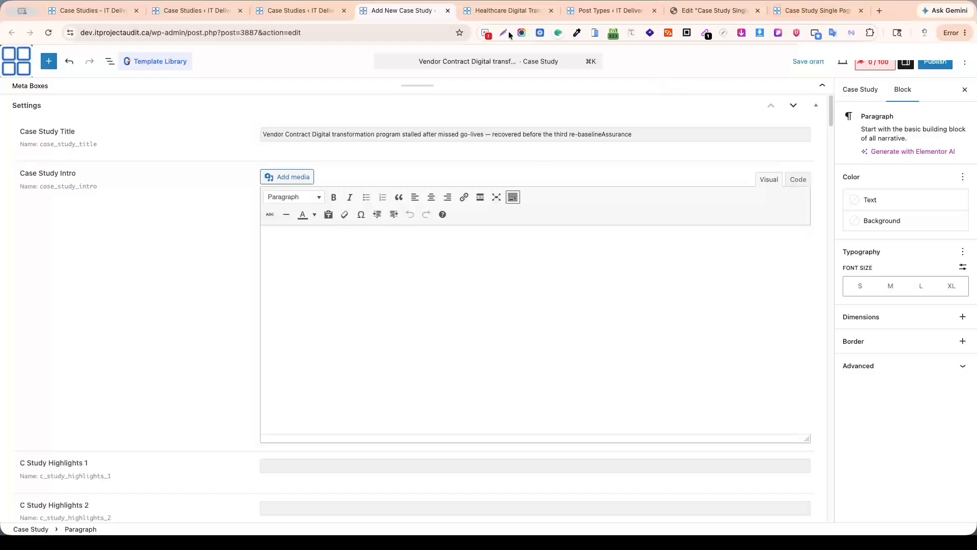
pyautogui.click(508, 10)
pyautogui.scroll(-3, 393, 264)
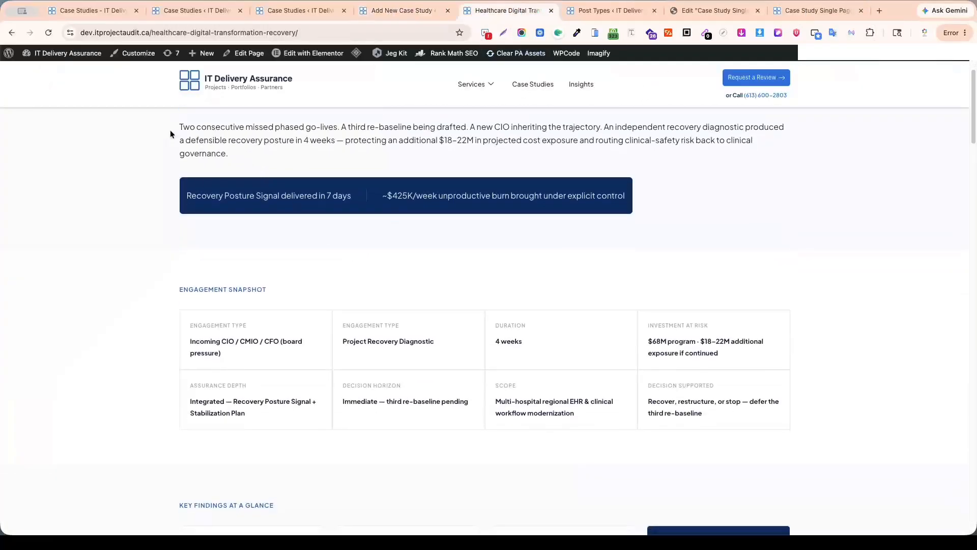
pyautogui.moveTo(173, 124); pyautogui.dragTo(230, 150)
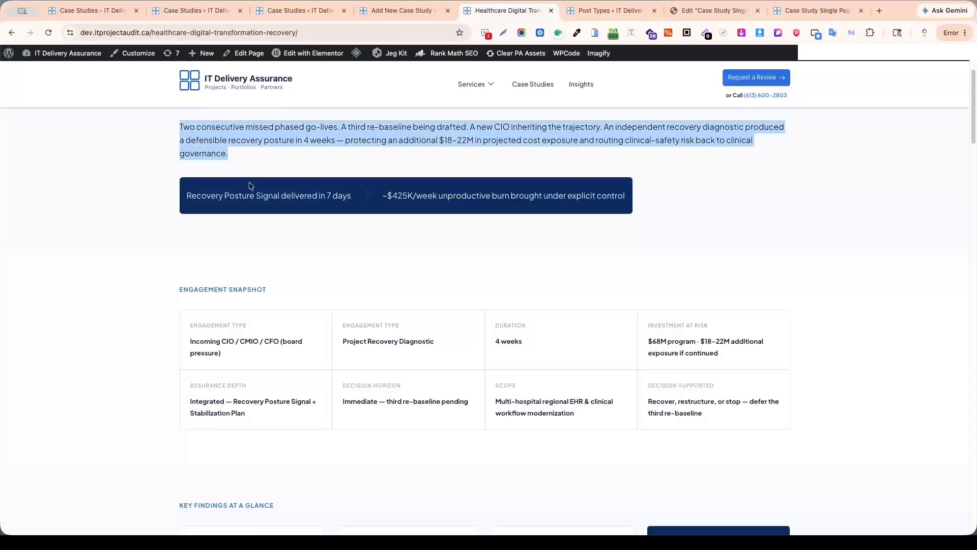
pyautogui.click(402, 10)
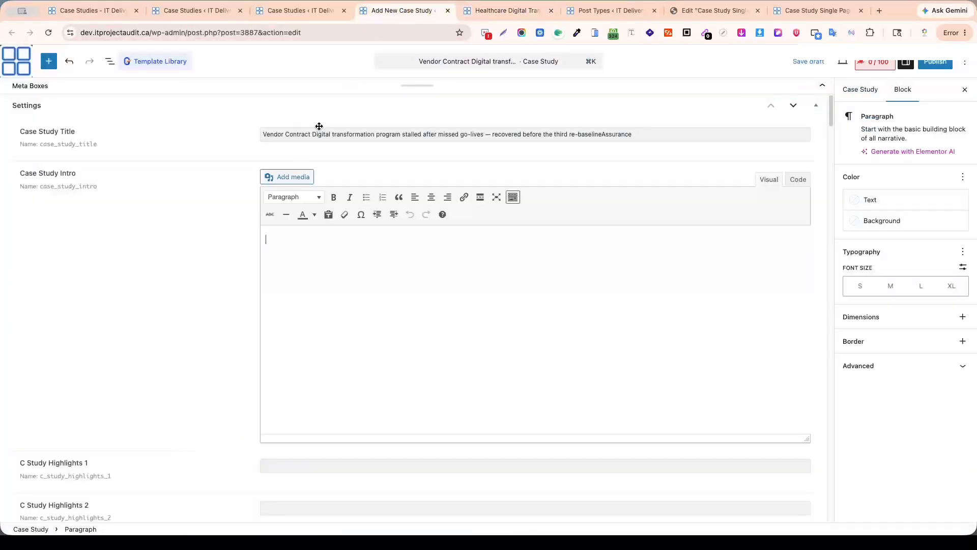
pyautogui.click(300, 234)
pyautogui.write('Two consecutive missed phased go-lives. A third re-baseline being drafted. A new CIO inheriting the trajectory. An independent recovery diagnostic produced a defensible recovery posture in 4 weeks — protecting an additional $18–22M in projected cost exposure and routing clinical-safety risk back to clinical governance.')
# Copy "Recovery Posture Signal delivered in 7 days" from the Healthcare page into the C Study Highlights 1 field.
pyautogui.scroll(-3, 382, 297)
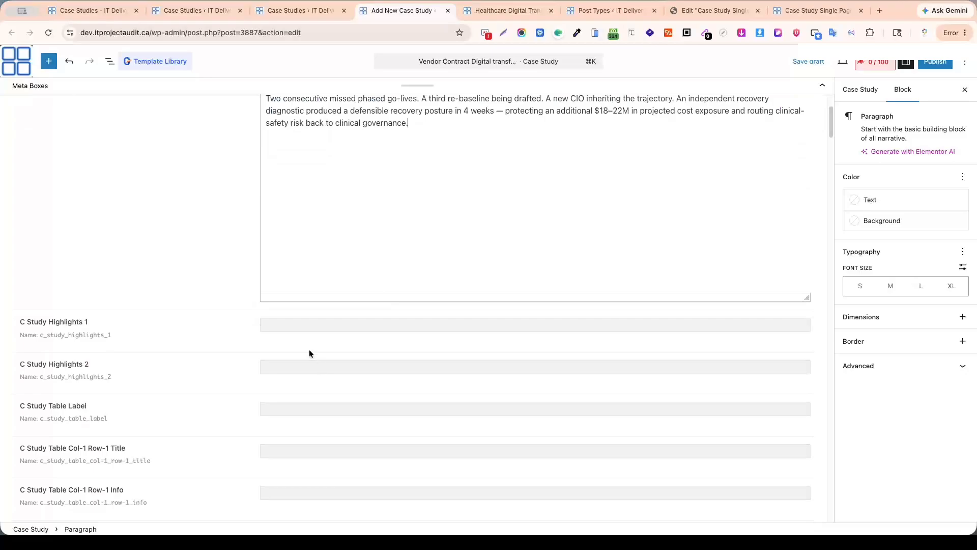
pyautogui.click(304, 321)
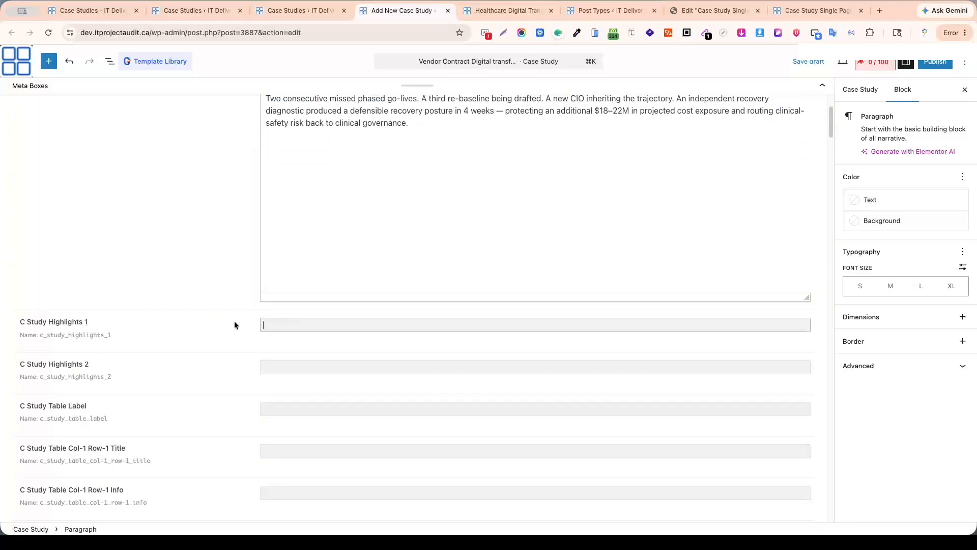
pyautogui.click(529, 10)
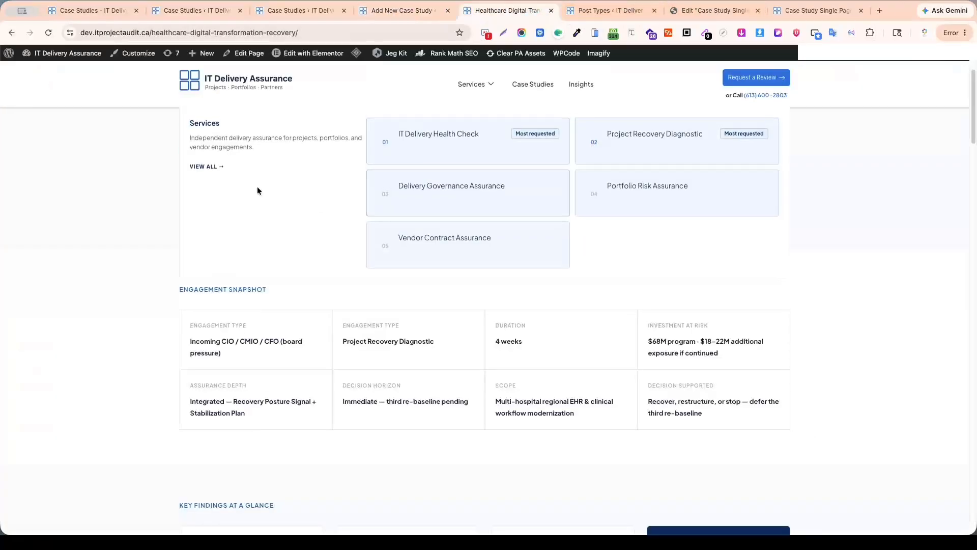
pyautogui.moveTo(186, 200); pyautogui.dragTo(346, 197)
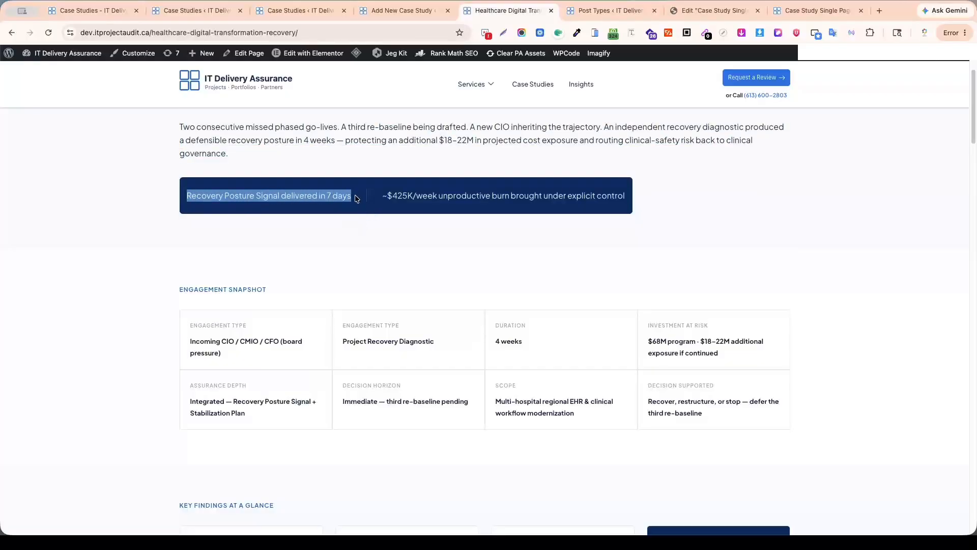
pyautogui.click(381, 10)
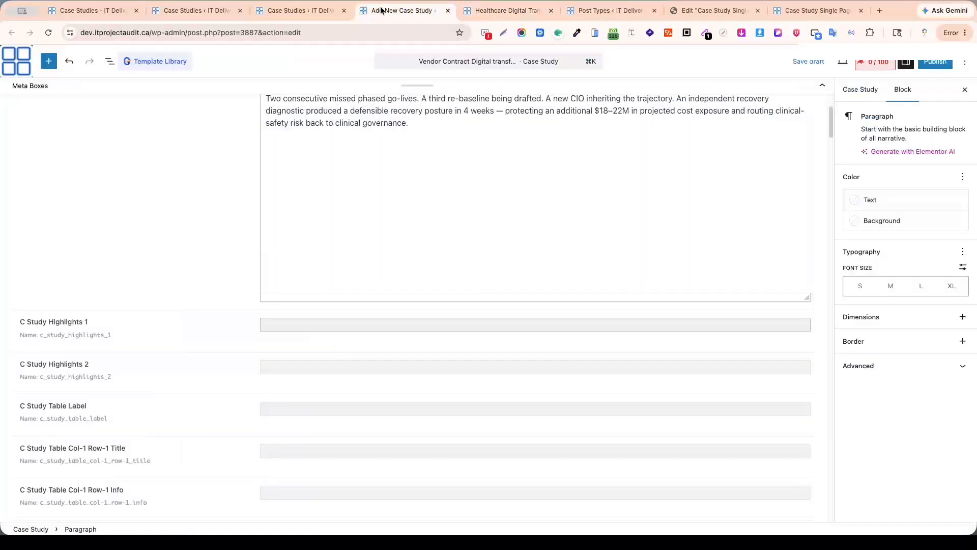
pyautogui.write('Recovery Posture Signal delivered in 7 days')
# Copy "~$425K/week unproductive burn brought under explicit control" from the Healthcare page into the C Study Highlights 2 field.
pyautogui.click(300, 366)
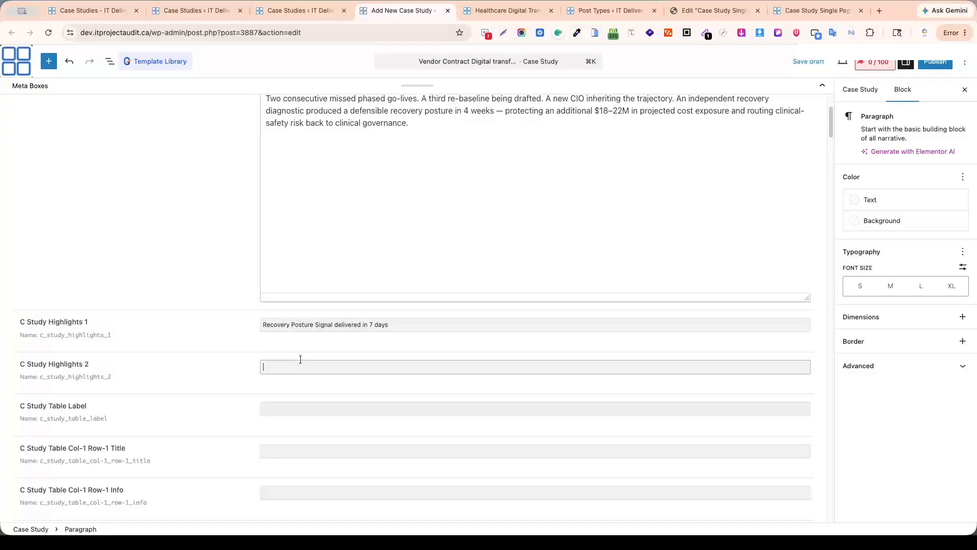
pyautogui.click(509, 10)
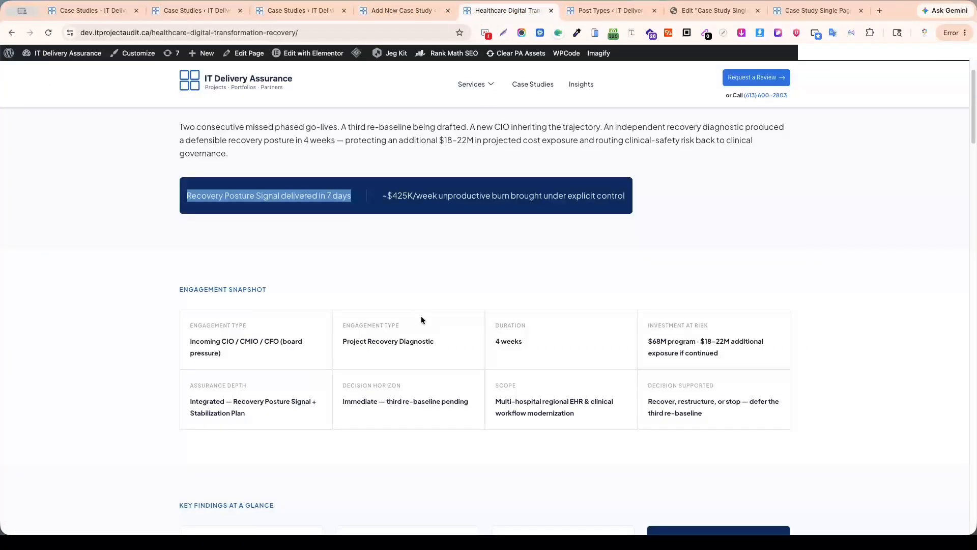
pyautogui.moveTo(386, 198); pyautogui.dragTo(617, 193)
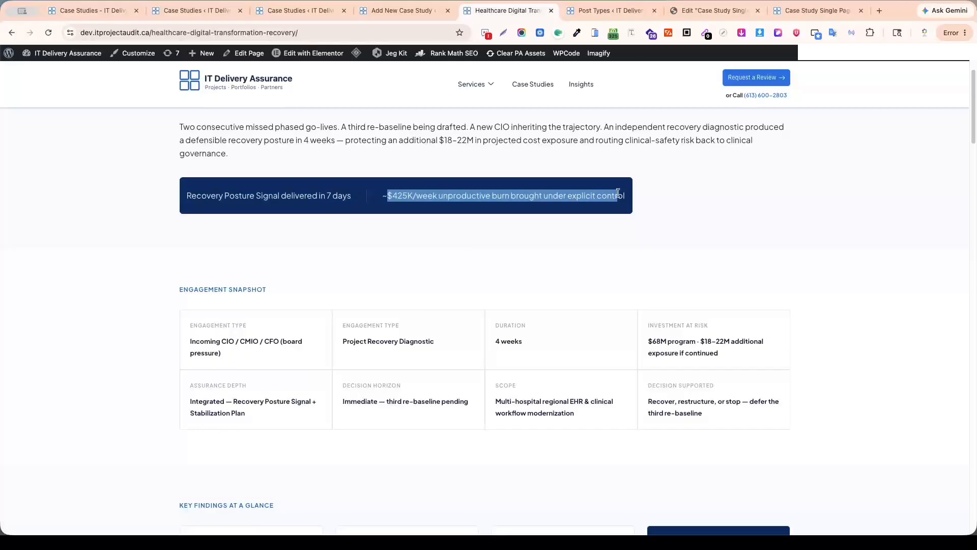
pyautogui.tripleClick(557, 195)
pyautogui.press('super+c')
pyautogui.click(390, 9)
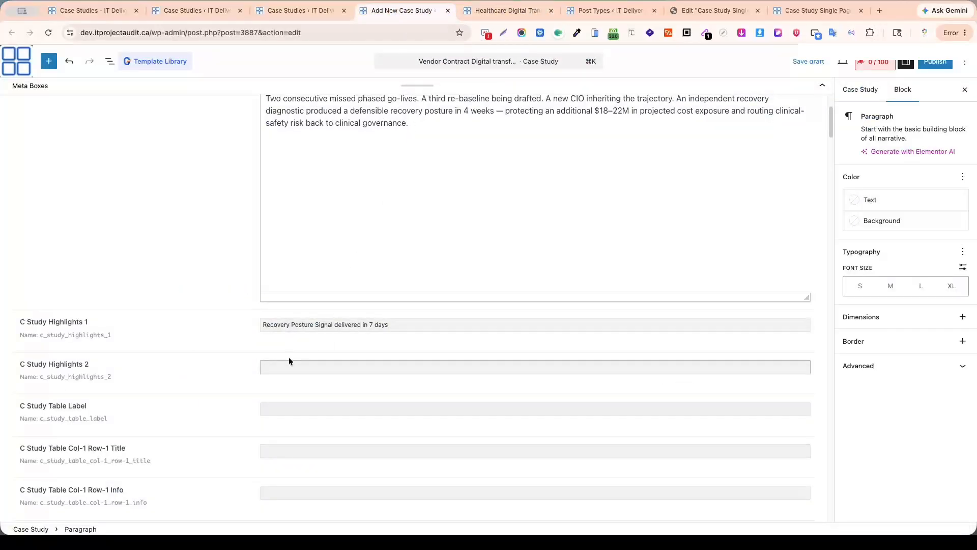
pyautogui.press('super+v')
# Copy the "Engagement Snapshot" section label from the Healthcare page into the C Study Table Label field.
pyautogui.scroll(-5, 352, 306)
pyautogui.click(290, 177)
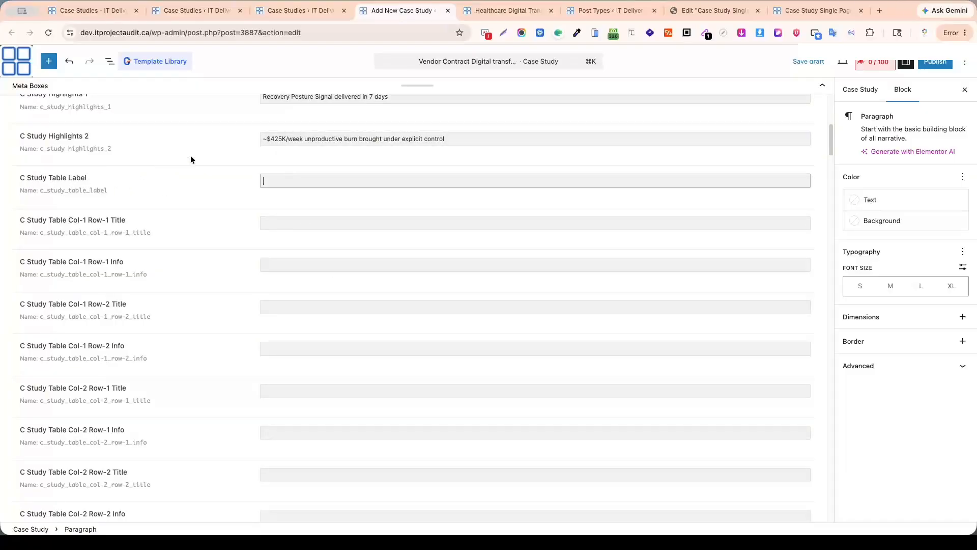
pyautogui.click(511, 10)
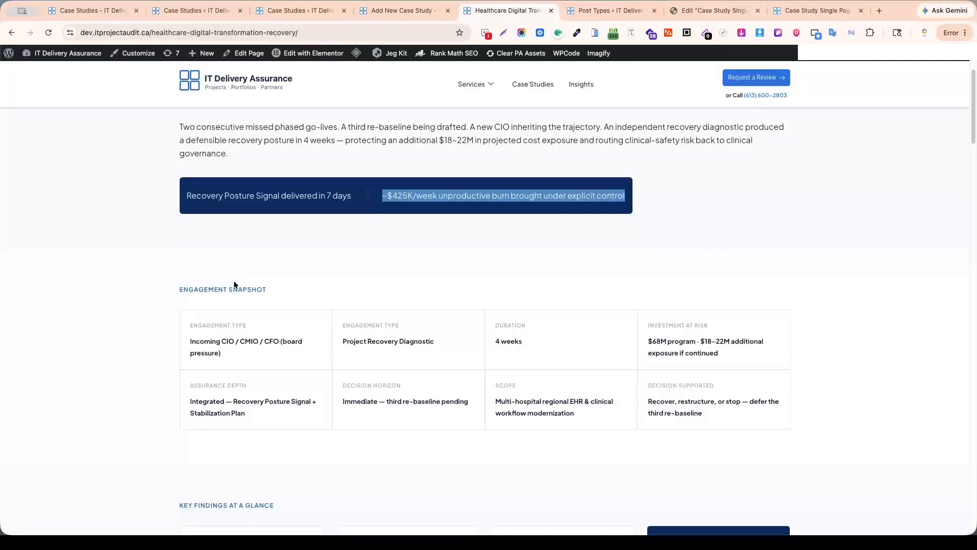
pyautogui.scroll(-3, 233, 282)
pyautogui.tripleClick(203, 179)
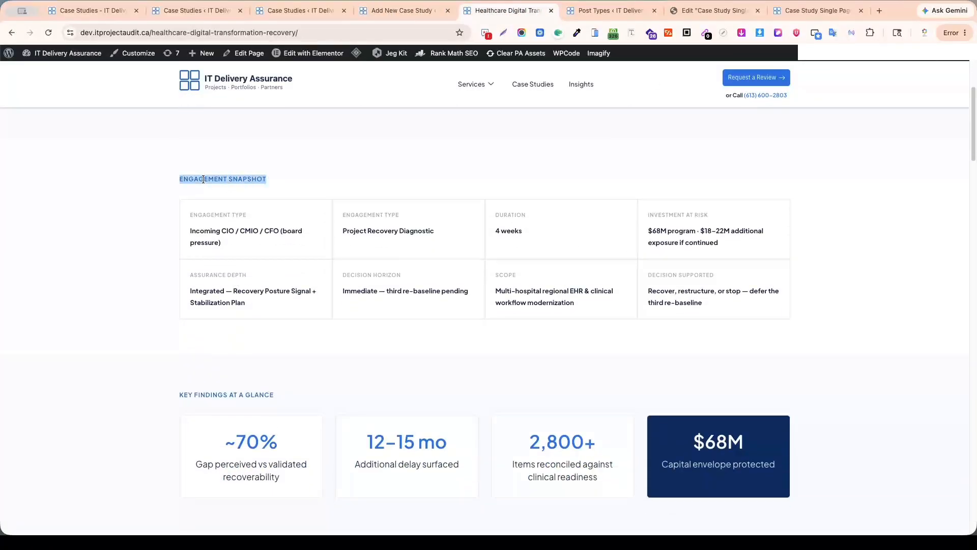
pyautogui.click(398, 10)
pyautogui.click(310, 179)
pyautogui.write('Engagement Snapshot')
# Fill the table's Col-1 Row-1 Title with "Engagement type" and its Info with "Incoming CIO / CMIO / CFO (board pressure)", copied from the Healthcare page.
pyautogui.click(285, 222)
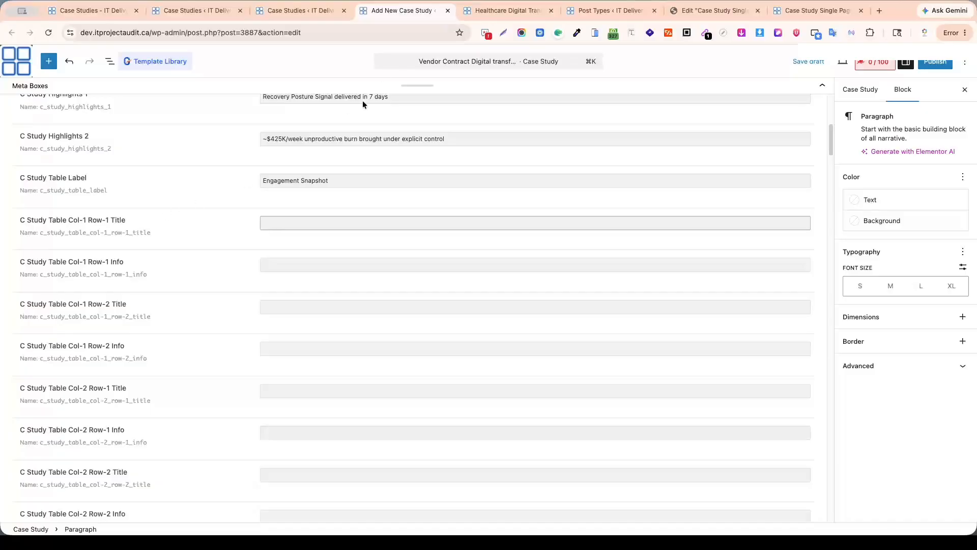
pyautogui.click(507, 10)
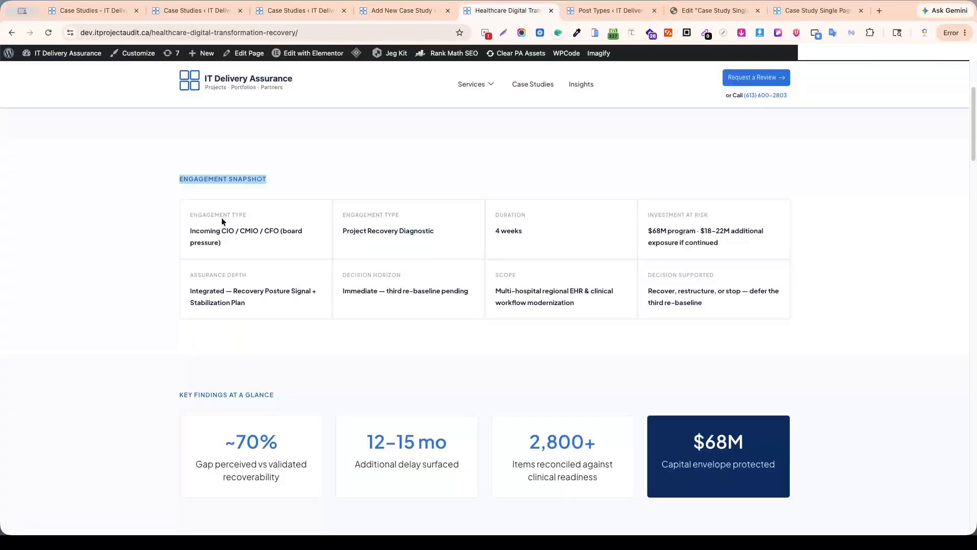
pyautogui.doubleClick(203, 215)
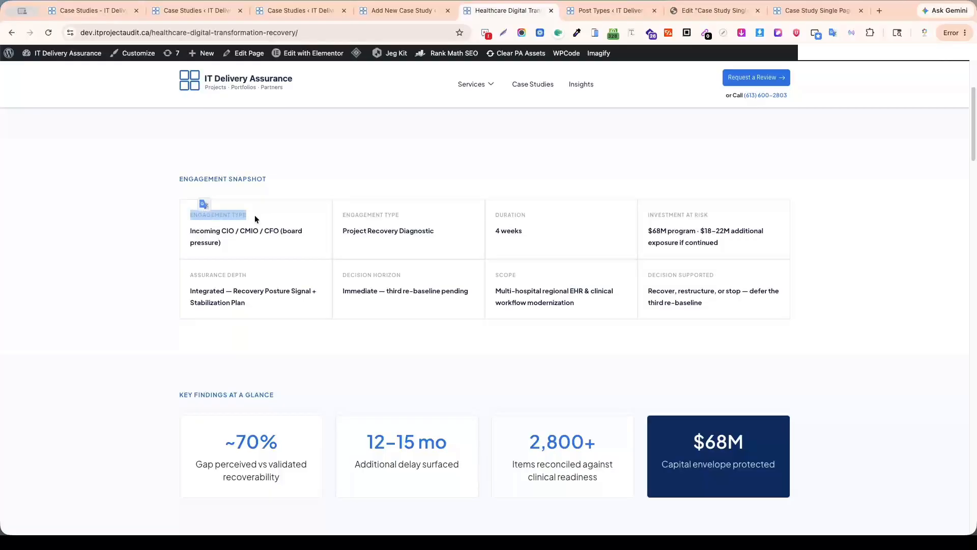
pyautogui.click(402, 10)
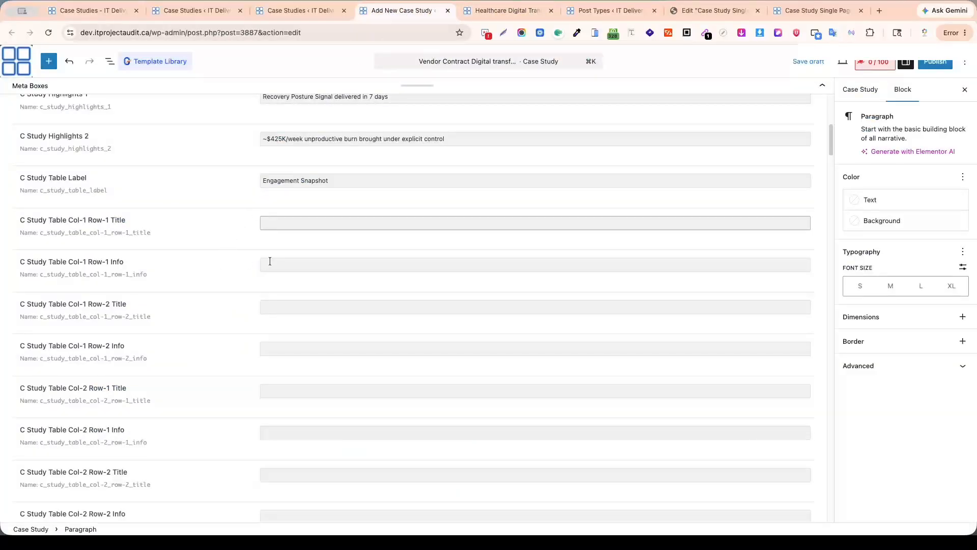
pyautogui.click(307, 266)
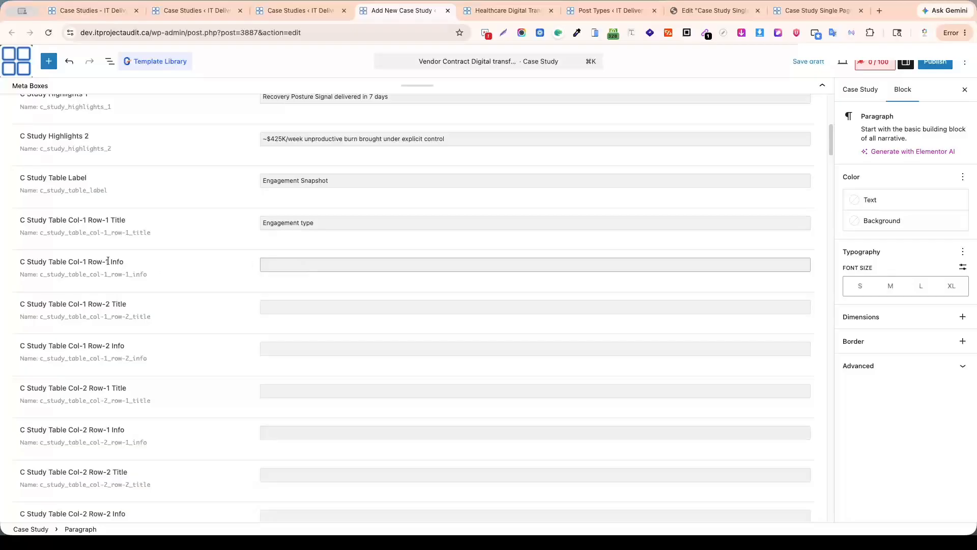
pyautogui.click(490, 12)
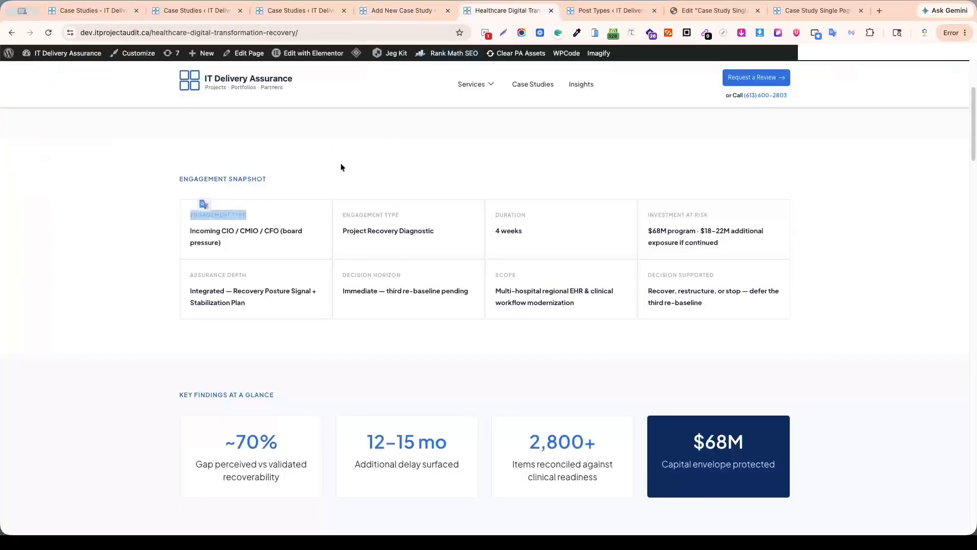
pyautogui.tripleClick(216, 243)
pyautogui.press('super+c')
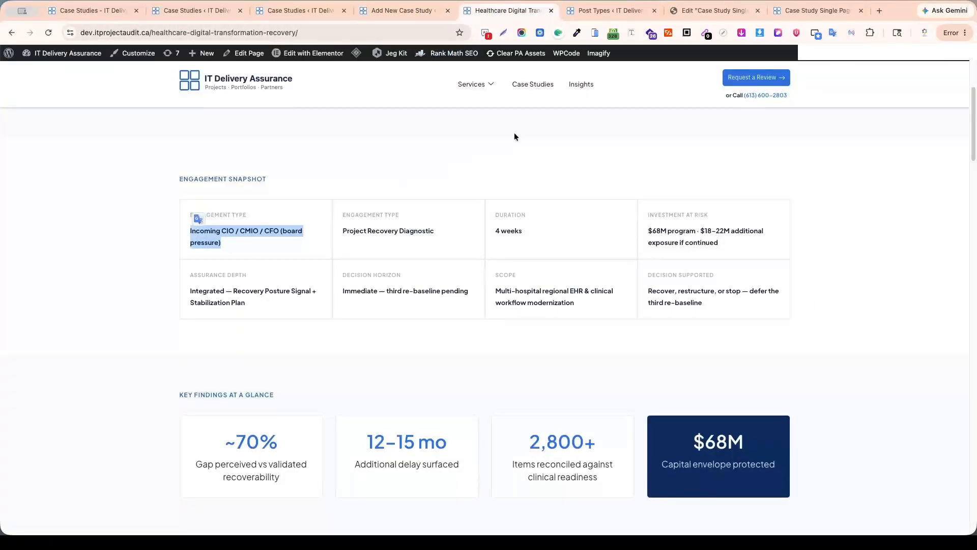
pyautogui.click(407, 11)
pyautogui.press('super+v')
# Copy "Assurance depth" and "Integrated — Recovery Posture Signal + Stabilization Plan" from the Healthcare page into the Col-1 Row-2 Title and Info fields.
pyautogui.click(291, 307)
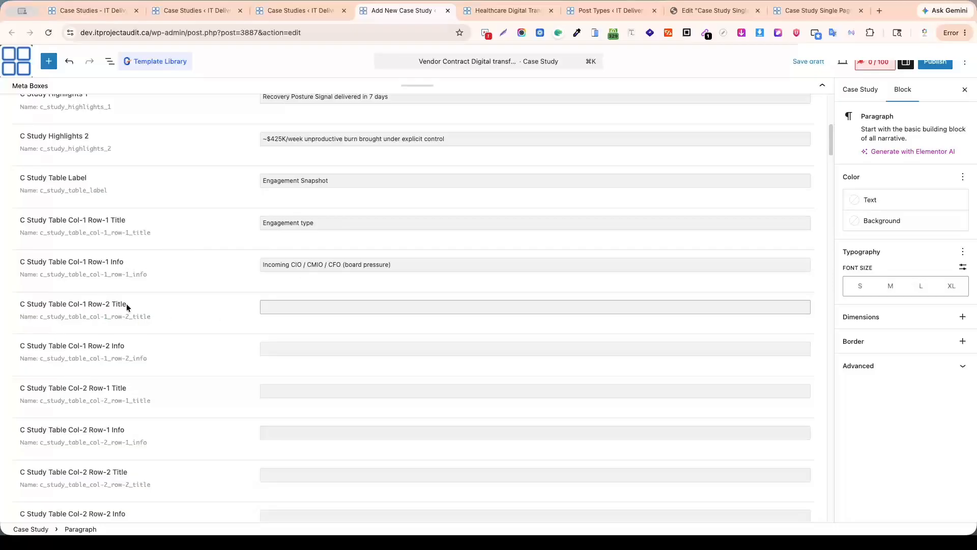
pyautogui.hotkey('ctrl', 'Tab')
pyautogui.tripleClick(203, 270)
pyautogui.hotkey('ctrl', 'shift', 'Tab')
pyautogui.press('Tab')
pyautogui.hotkey('ctrl', 'Tab')
pyautogui.tripleClick(243, 294)
pyautogui.hotkey('ctrl', 'c')
pyautogui.hotkey('ctrl', 'shift', 'Tab')
pyautogui.hotkey('ctrl', 'v')
# Copy the second column's "Engagement type" and "Project Recovery Diagnostic" from the Healthcare page into the Col-2 Row-1 Title and Info fields.
pyautogui.click(292, 252)
pyautogui.hotkey('ctrl', 'Tab')
pyautogui.click(355, 217)
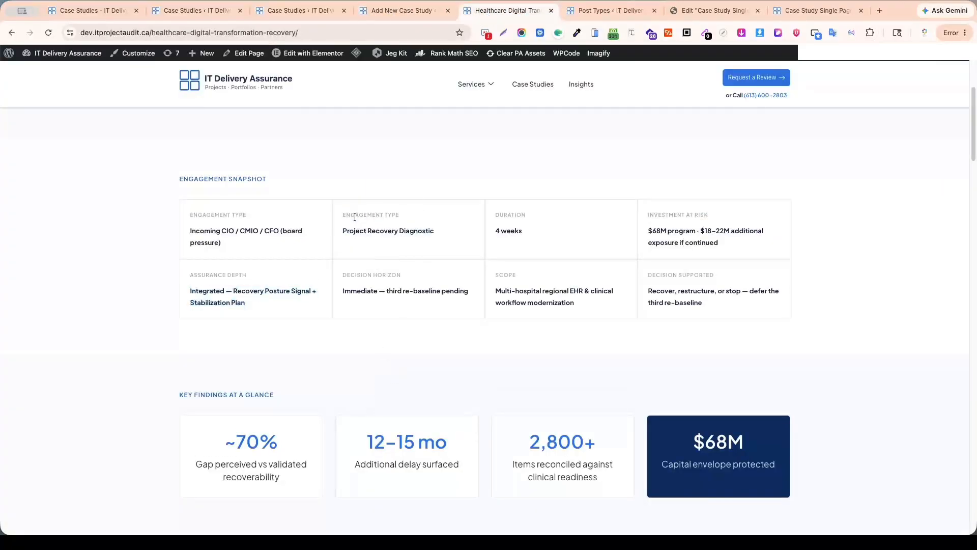
pyautogui.tripleClick(355, 216)
pyautogui.hotkey('ctrl', 'c')
pyautogui.hotkey('ctrl', 'shift', 'Tab')
pyautogui.hotkey('ctrl', 'v')
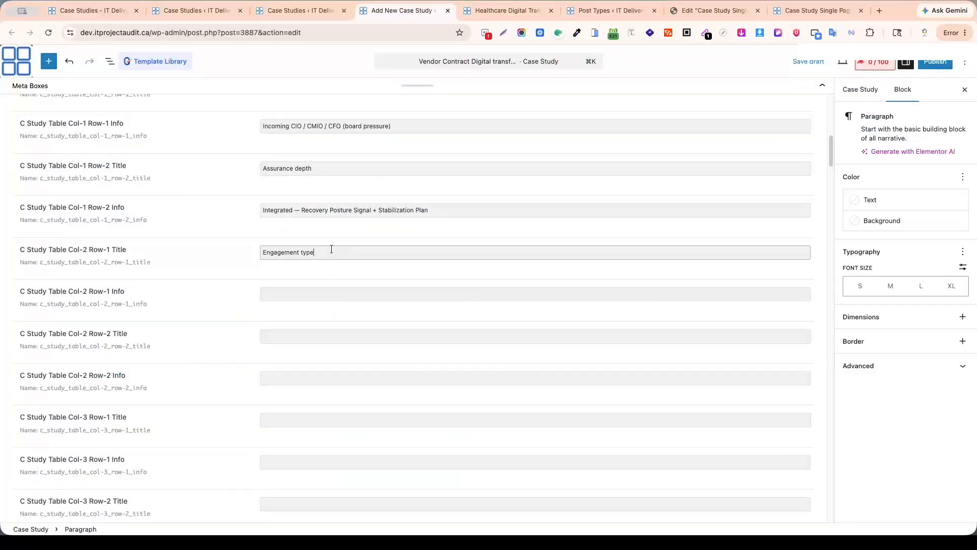
pyautogui.press('Tab')
pyautogui.hotkey('ctrl', 'Tab')
pyautogui.tripleClick(388, 239)
pyautogui.hotkey('ctrl', 'c')
pyautogui.click(383, 11)
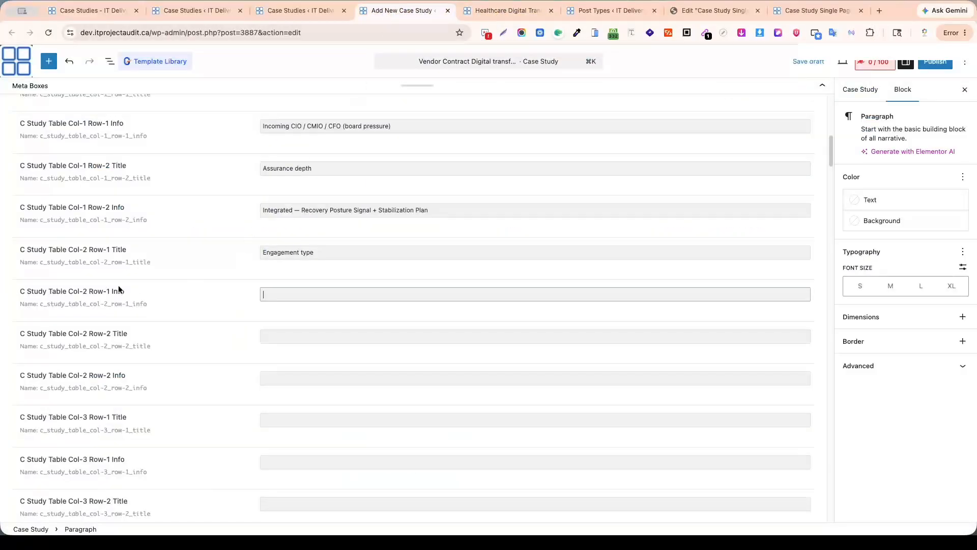
pyautogui.hotkey('ctrl', 'v')
# Copy "Decision horizon" and "Immediate — third re-baseline pending" from the Healthcare page into the Col-2 Row-2 Title and Info fields.
pyautogui.press('Tab')
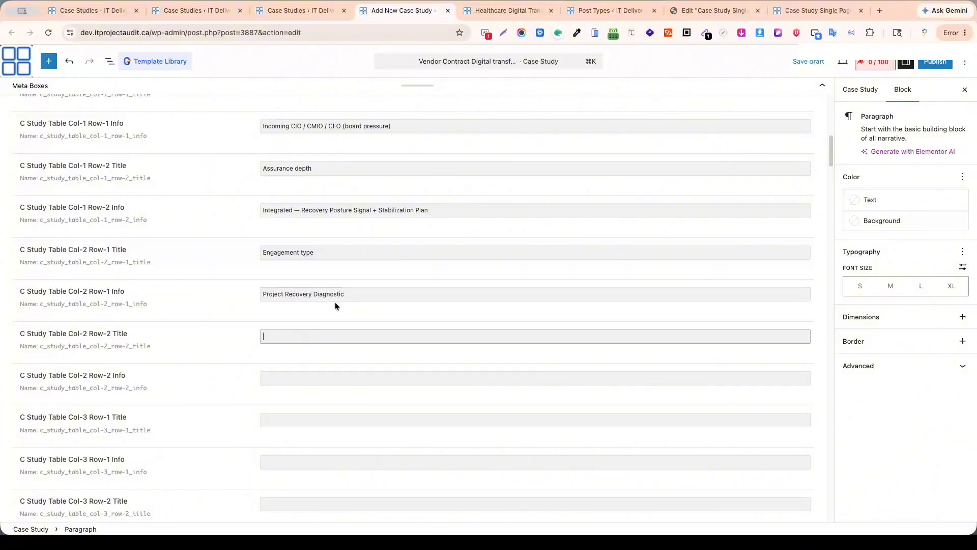
pyautogui.click(510, 10)
pyautogui.tripleClick(357, 275)
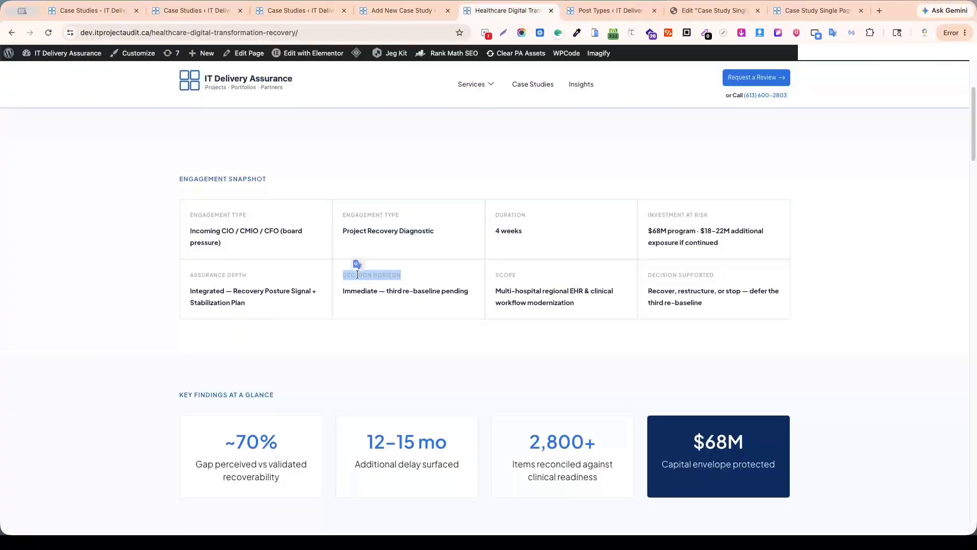
pyautogui.hotkey('ctrl', 'c')
pyautogui.click(383, 11)
pyautogui.click(286, 377)
pyautogui.click(506, 10)
pyautogui.tripleClick(374, 291)
pyautogui.hotkey('ctrl', 'c')
pyautogui.click(402, 10)
pyautogui.hotkey('ctrl', 'v')
pyautogui.scroll(-5, 407, 276)
pyautogui.press('Tab')
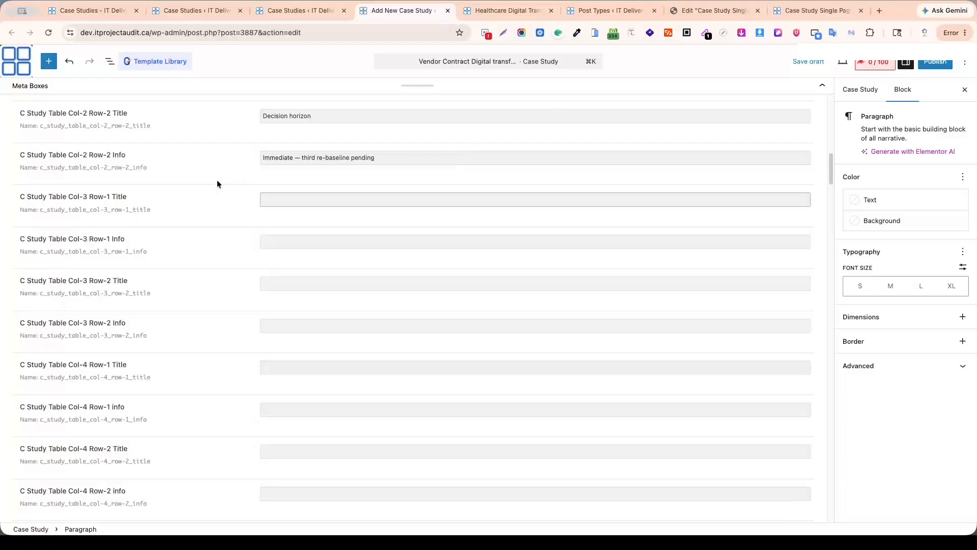
# Copy "Duration" and "4 weeks" from the Healthcare page into the Col-3 Row-1 Title and Info fields.
pyautogui.click(506, 10)
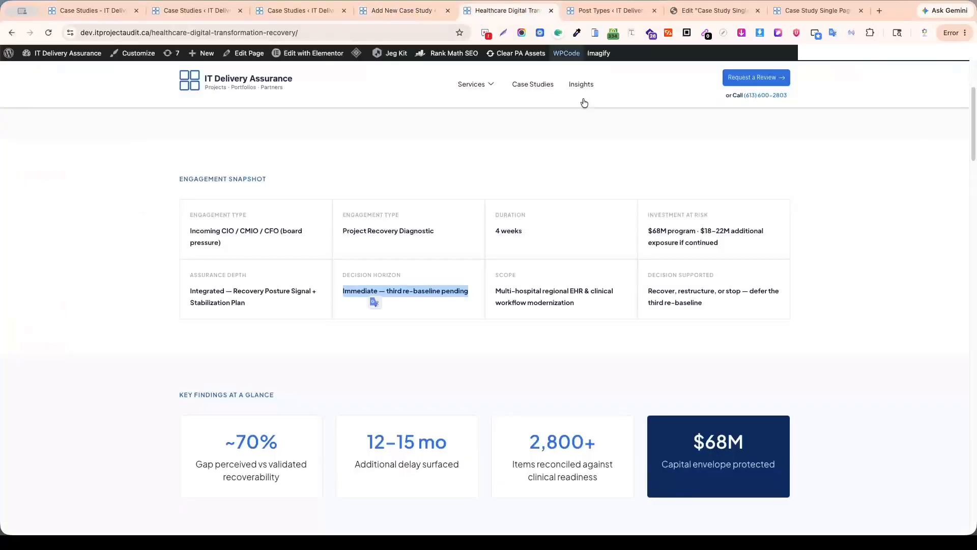
pyautogui.doubleClick(507, 214)
pyautogui.hotkey('ctrl', 'c')
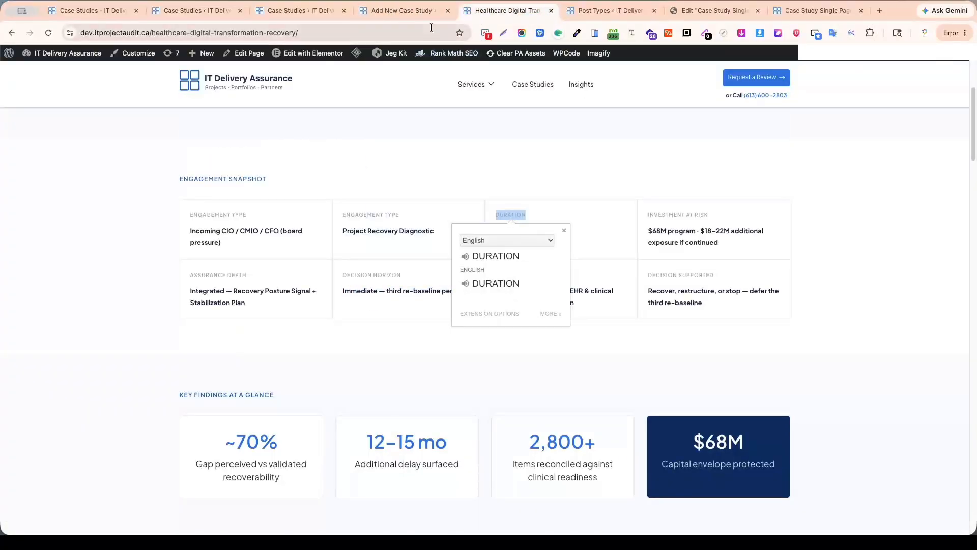
pyautogui.click(402, 10)
pyautogui.hotkey('ctrl', 'v')
pyautogui.press('Tab')
pyautogui.click(507, 11)
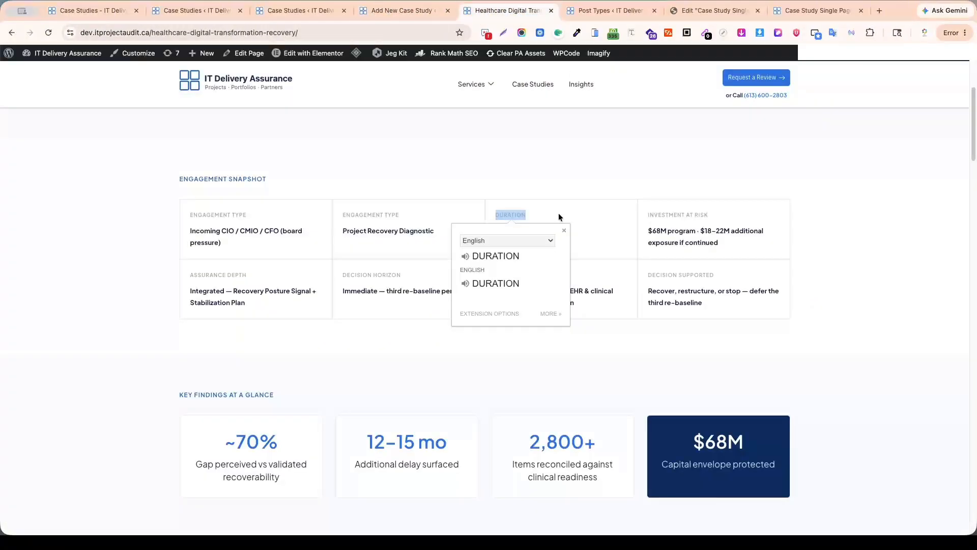
pyautogui.tripleClick(515, 232)
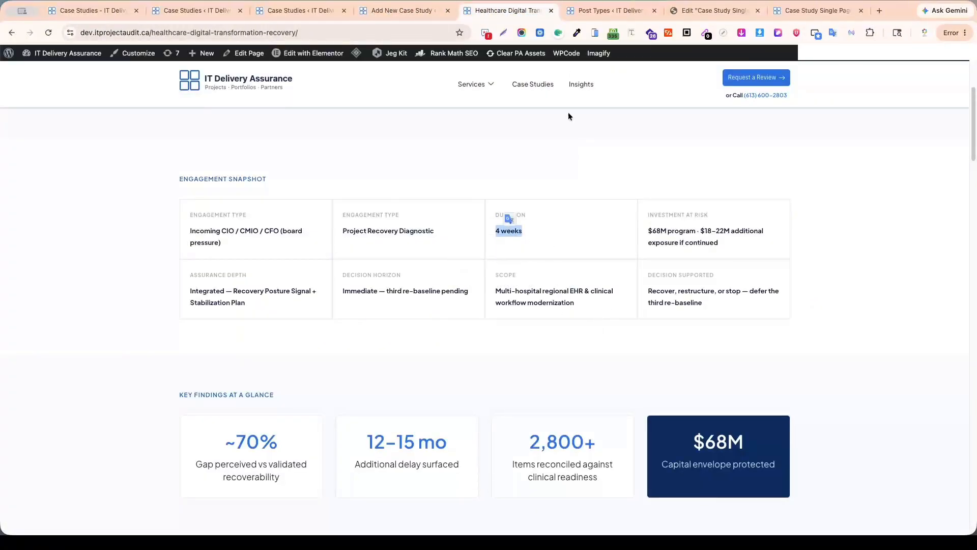
pyautogui.hotkey('ctrl', 'c')
pyautogui.click(402, 10)
pyautogui.hotkey('ctrl', 'v')
pyautogui.press('Tab')
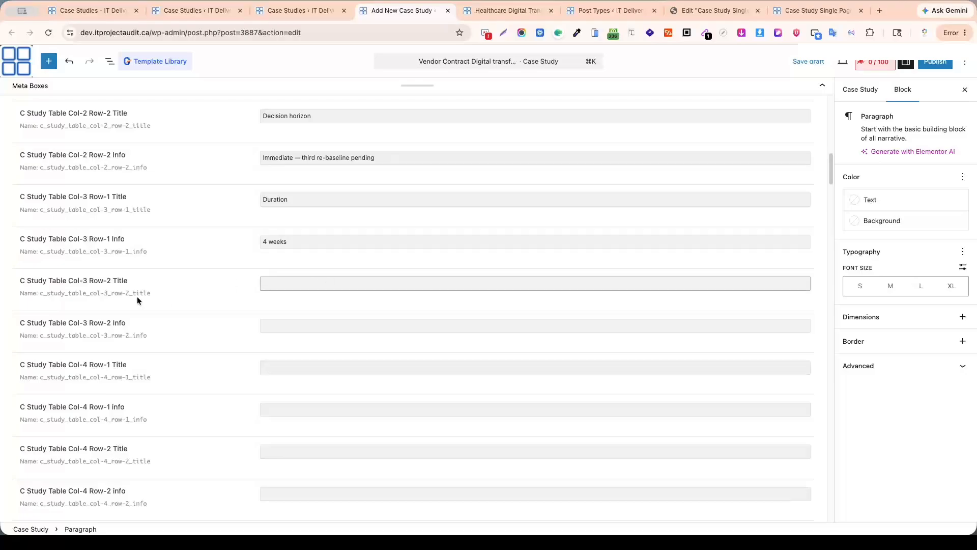
# Copy "Scope" and "Multi-hospital regional EHR & clinical workflow modernization" from the Healthcare page into the Col-3 Row-2 Title and Info fields.
pyautogui.hotkey('ctrl', 'Tab')
pyautogui.tripleClick(507, 274)
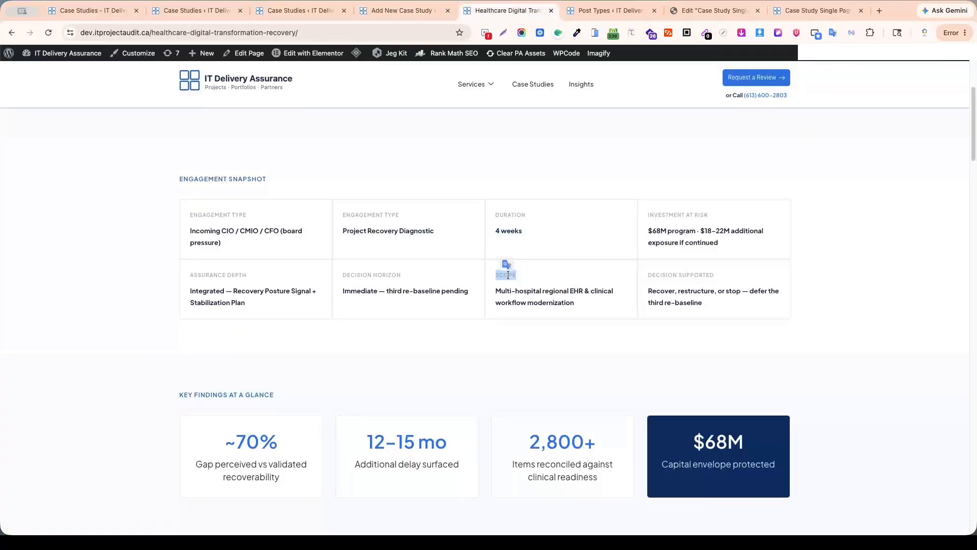
pyautogui.hotkey('ctrl', 'c')
pyautogui.click(402, 11)
pyautogui.hotkey('ctrl', 'v')
pyautogui.press('Tab')
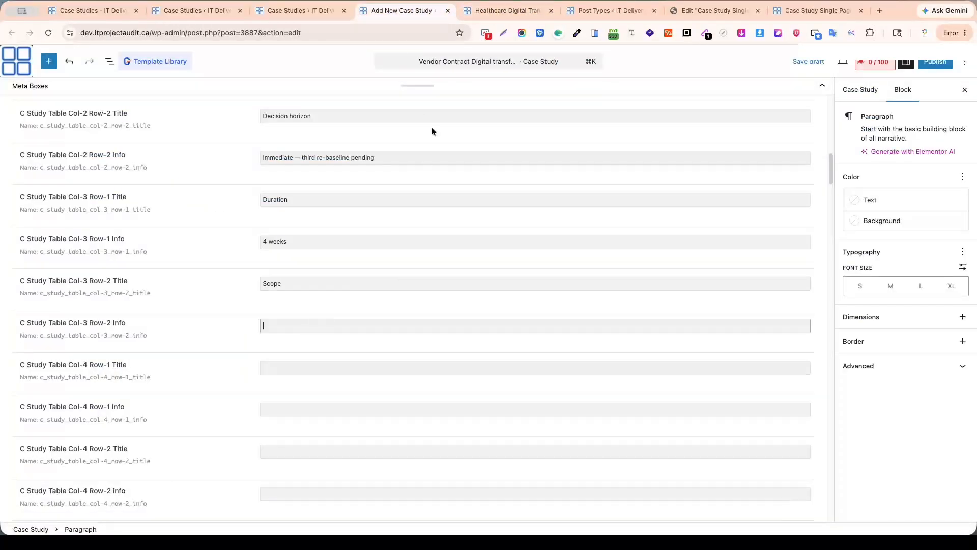
pyautogui.click(493, 11)
pyautogui.tripleClick(516, 292)
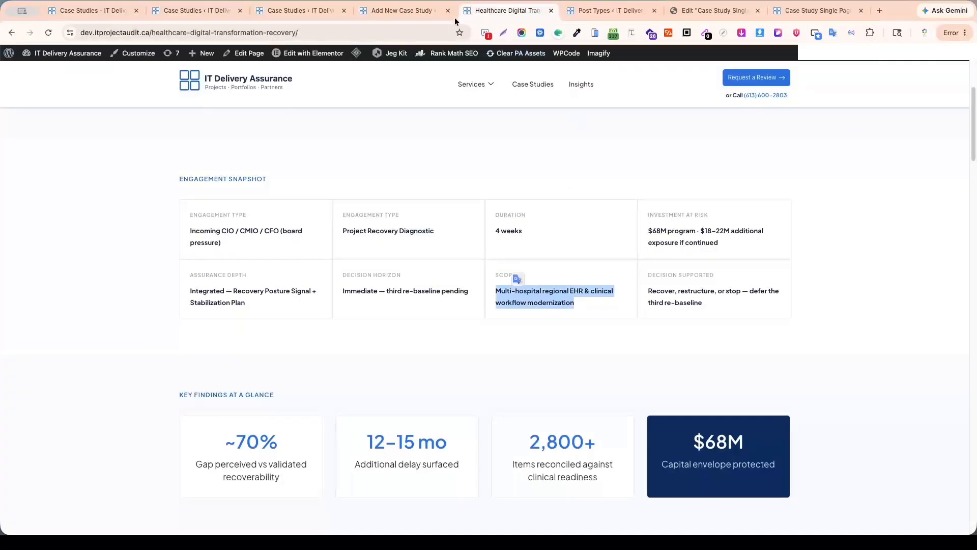
pyautogui.hotkey('ctrl', 'c')
pyautogui.click(402, 11)
pyautogui.hotkey('ctrl', 'v')
# Fill Col-4 Row-1 Title with "Investment at risk" and Info with "$68M program · $18–22M additional exposure if continued", copied from the Healthcare page.
pyautogui.scroll(-3, 578, 334)
pyautogui.click(410, 219)
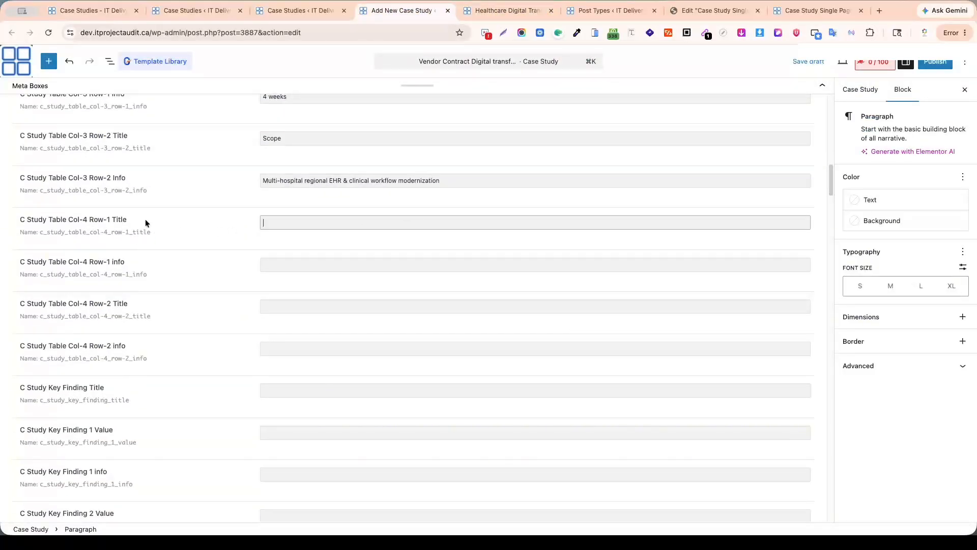
pyautogui.click(511, 11)
pyautogui.tripleClick(666, 216)
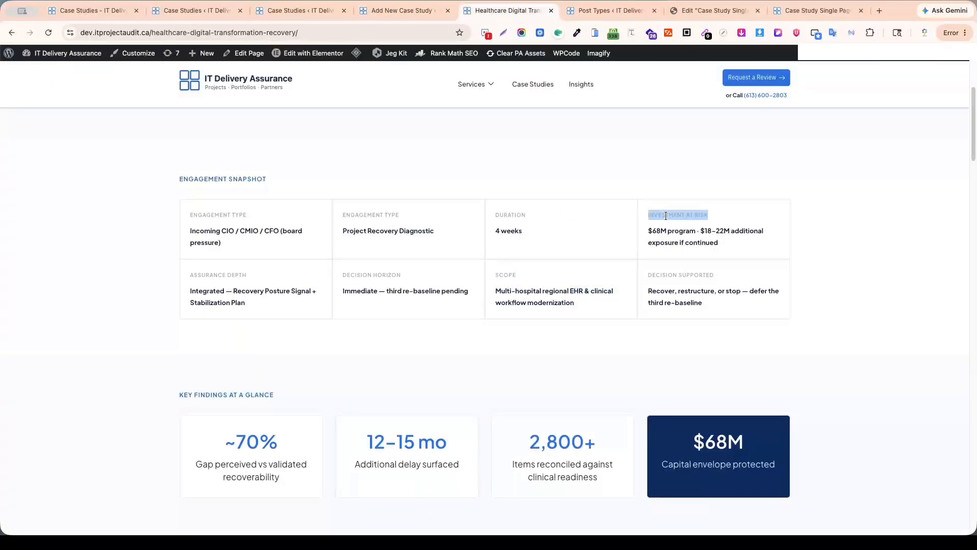
pyautogui.hotkey('ctrl', 'c')
pyautogui.click(402, 11)
pyautogui.press('Tab')
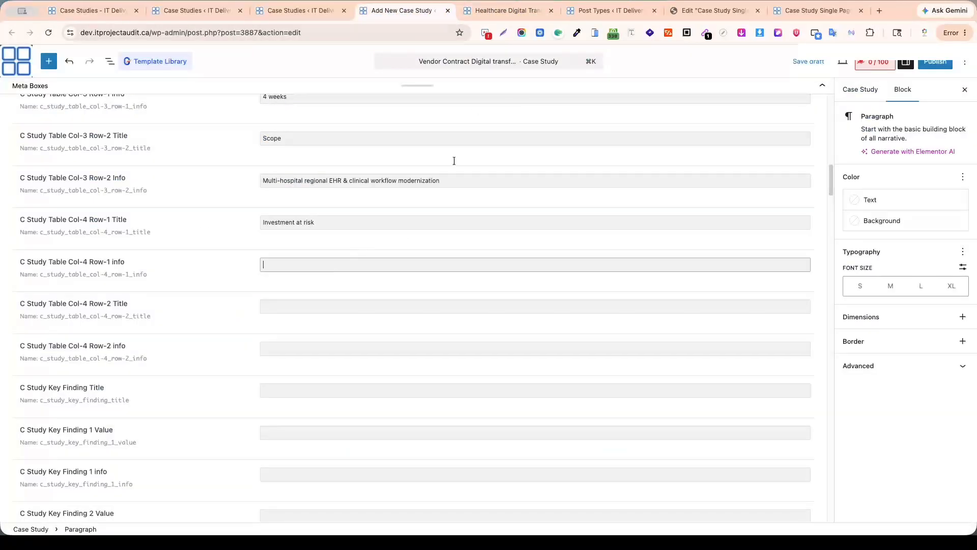
pyautogui.click(512, 11)
pyautogui.tripleClick(657, 228)
pyautogui.hotkey('ctrl', 'c')
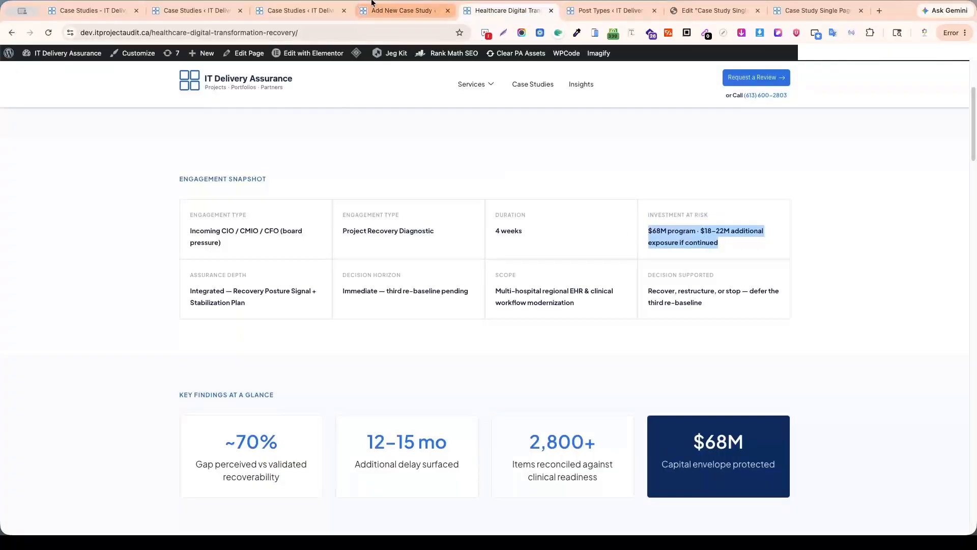
pyautogui.click(402, 11)
pyautogui.hotkey('ctrl', 'v')
# Fill Col-4 Row-2 Title with "Decision supported" and Info with "Recover, restructure, or stop — defer the third re-baseline" from the Healthcare page.
pyautogui.scroll(-5, 298, 133)
pyautogui.scroll(2, 299, 132)
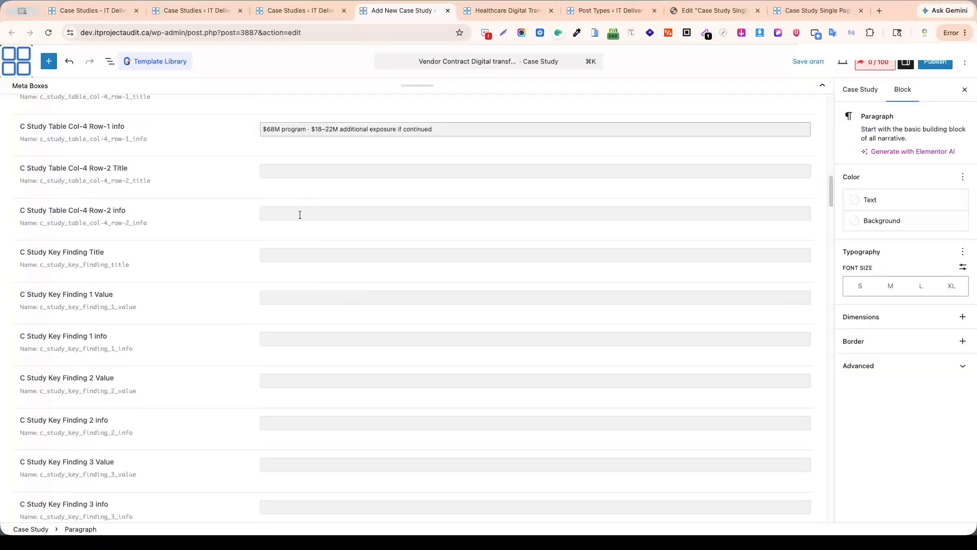
pyautogui.click(299, 171)
pyautogui.click(509, 11)
pyautogui.tripleClick(674, 274)
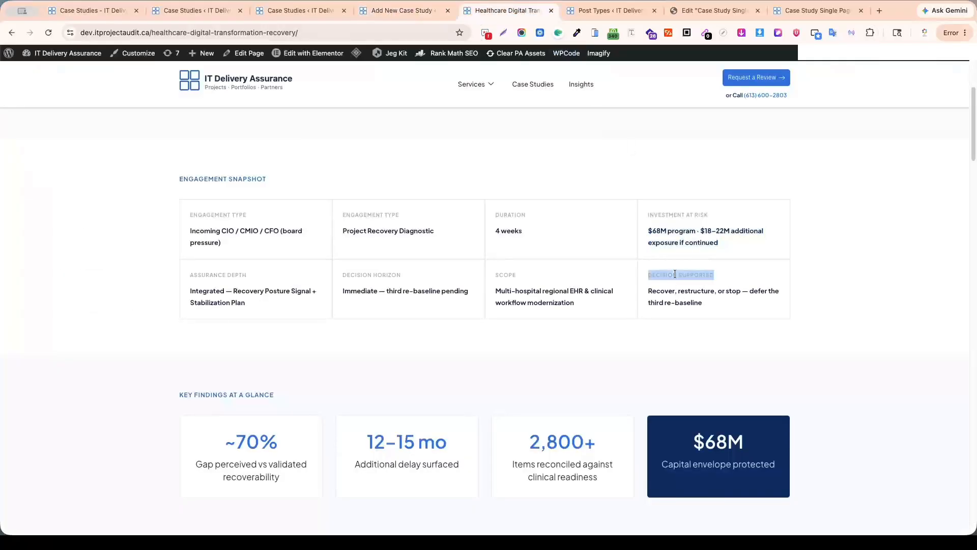
pyautogui.hotkey('ctrl', 'c')
pyautogui.click(402, 11)
pyautogui.hotkey('ctrl', 'v')
pyautogui.press('Tab')
pyautogui.click(508, 10)
pyautogui.tripleClick(656, 299)
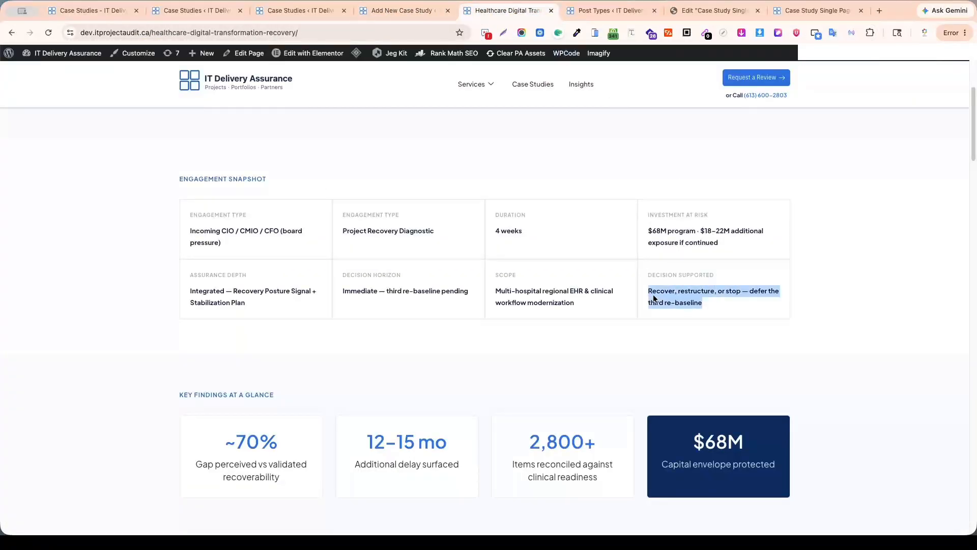
pyautogui.hotkey('ctrl', 'c')
pyautogui.click(402, 11)
pyautogui.hotkey('ctrl', 'v')
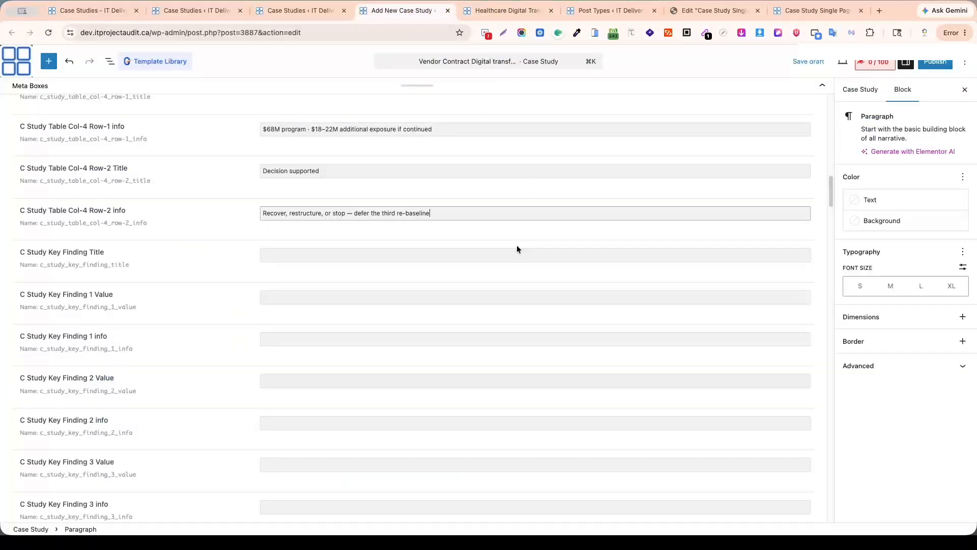
# Copy the "Key Findings At A Glance" heading from the Healthcare page into the Key Finding Title field.
pyautogui.click(519, 11)
pyautogui.scroll(-4, 608, 278)
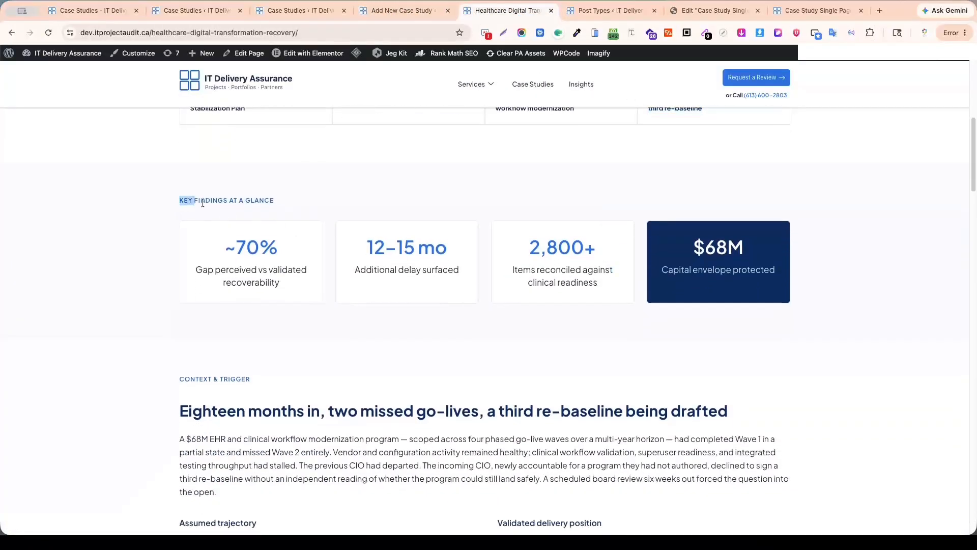
pyautogui.moveTo(182, 202); pyautogui.dragTo(285, 201)
pyautogui.hotkey('ctrl', 'c')
pyautogui.click(402, 11)
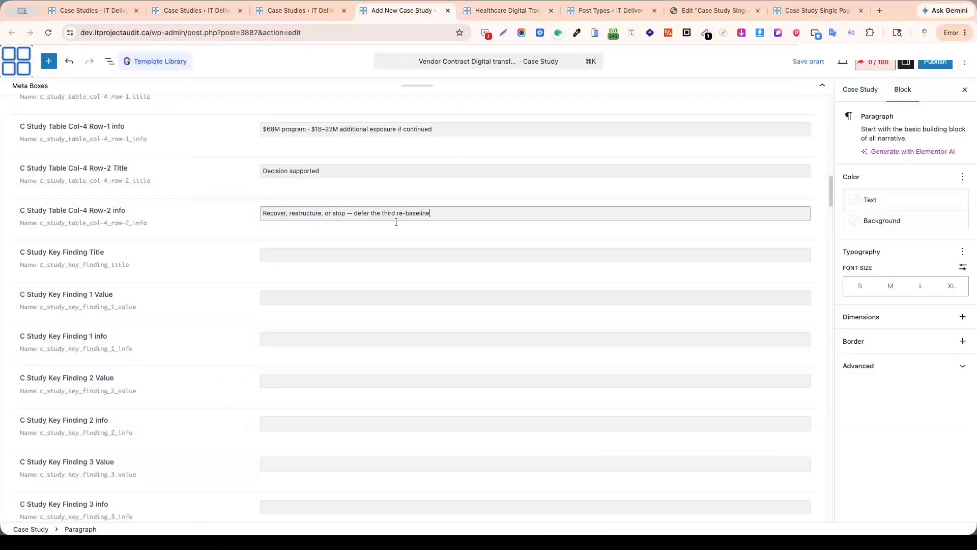
pyautogui.click(58, 254)
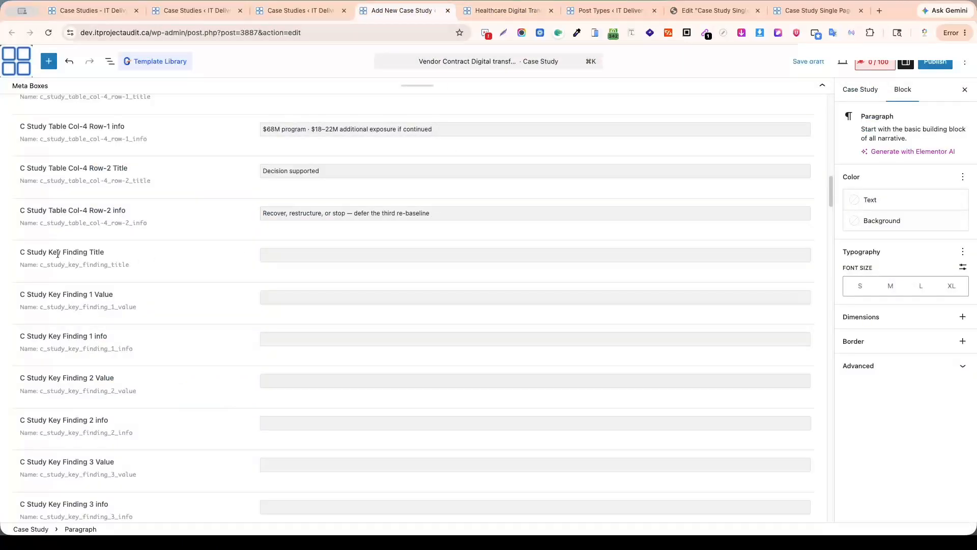
pyautogui.click(318, 256)
pyautogui.hotkey('ctrl', 'v')
pyautogui.press('Tab')
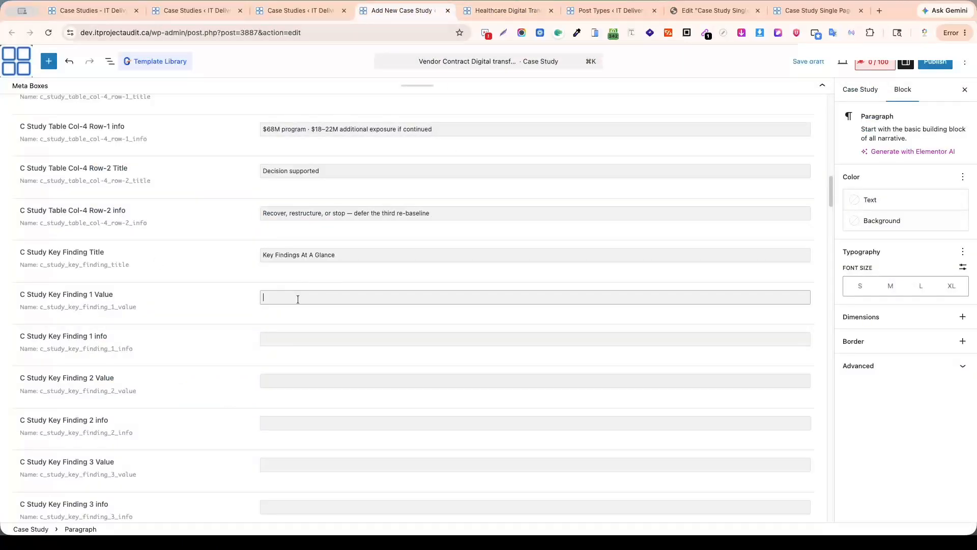
# Copy "~70%" and "Gap perceived vs validated recoverability" from the Healthcare page into the Key Finding 1 Value and Info fields.
pyautogui.click(496, 13)
pyautogui.tripleClick(255, 246)
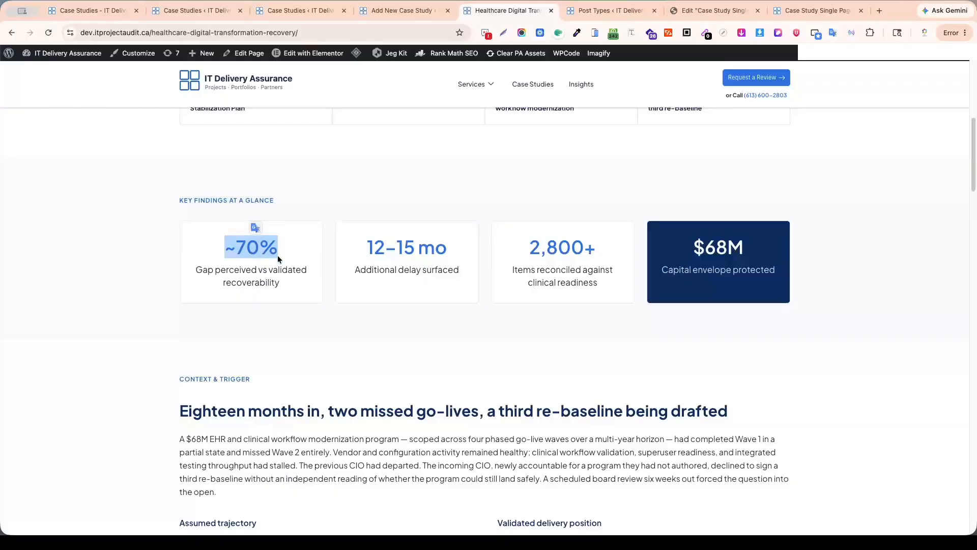
pyautogui.click(403, 12)
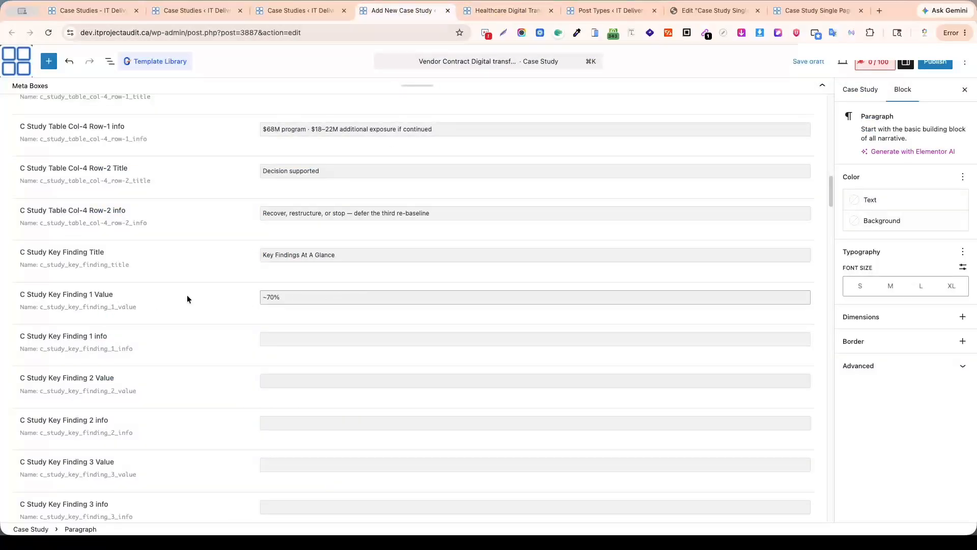
pyautogui.click(293, 345)
pyautogui.click(507, 12)
pyautogui.tripleClick(238, 279)
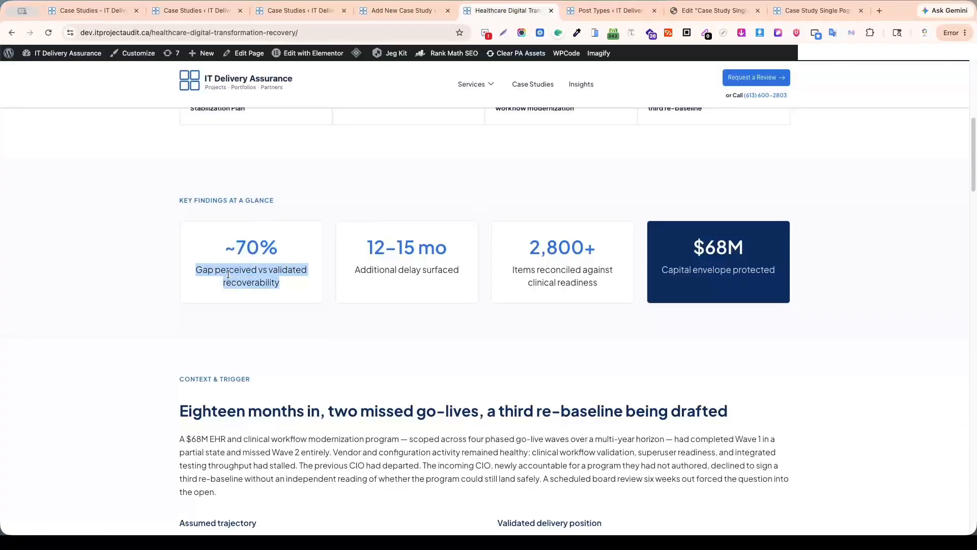
pyautogui.press('super+c')
pyautogui.click(403, 10)
pyautogui.press('super+v')
# Copy "12–15 mo" and "Additional delay surfaced" from the Healthcare page into the Key Finding 2 Value and Info fields.
pyautogui.scroll(-3, 330, 346)
pyautogui.click(303, 256)
pyautogui.click(507, 10)
pyautogui.tripleClick(386, 244)
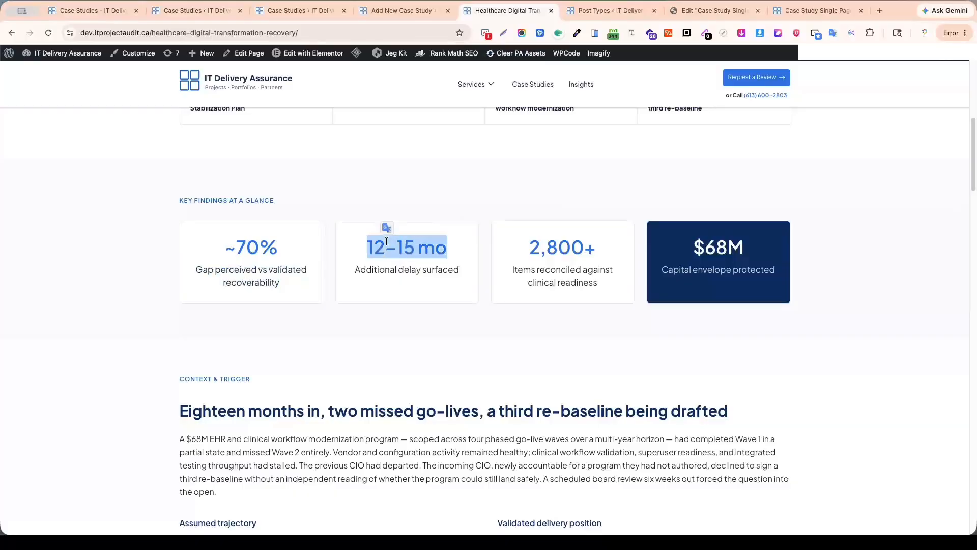
pyautogui.press('super+c')
pyautogui.click(407, 11)
pyautogui.click(316, 301)
pyautogui.click(502, 10)
pyautogui.tripleClick(417, 275)
pyautogui.press('super+c')
pyautogui.click(409, 11)
pyautogui.press('super+v')
# Copy "2,800+" and "Items reconciled against clinical readiness" from the Healthcare page into the Key Finding 3 Value and Info fields.
pyautogui.scroll(-4, 320, 155)
pyautogui.click(320, 155)
pyautogui.click(507, 10)
pyautogui.tripleClick(560, 247)
pyautogui.click(408, 10)
pyautogui.press('super+v')
pyautogui.click(345, 194)
pyautogui.click(506, 10)
pyautogui.tripleClick(532, 268)
pyautogui.press('super+c')
pyautogui.click(407, 11)
pyautogui.press('super+v')
# Copy "$68M" and "Capital envelope protected" from the Healthcare page into the Key Finding 4 Value and Info fields.
pyautogui.click(507, 11)
pyautogui.tripleClick(718, 247)
pyautogui.click(407, 10)
pyautogui.click(345, 233)
pyautogui.click(519, 13)
pyautogui.tripleClick(719, 270)
pyautogui.press('super+c')
pyautogui.click(407, 11)
pyautogui.press('super+v')
# Copy the "Context & Trigger" label and the "Eighteen months in, two missed go-lives, a third re-baseline being drafted" heading into the Details 1 fields.
pyautogui.click(310, 198)
pyautogui.click(506, 10)
pyautogui.scroll(-4, 489, 254)
pyautogui.click(395, 11)
pyautogui.press('super+v')
pyautogui.click(325, 240)
pyautogui.click(519, 11)
pyautogui.tripleClick(438, 270)
pyautogui.click(407, 10)
pyautogui.press('super+v')
# Copy the Healthcare page's Context & Trigger paragraph about the $68M EHR program into the Details 1 text area.
pyautogui.click(319, 337)
pyautogui.click(507, 10)
pyautogui.tripleClick(361, 236)
pyautogui.press('super+c')
pyautogui.click(409, 11)
pyautogui.press('super+v')
# Fill Details 1 Sub Title 1 with "Assumed trajectory" and Sub Info 1 with its paragraph from the Healthcare page.
pyautogui.scroll(-5, 422, 271)
pyautogui.click(422, 273)
pyautogui.click(507, 11)
pyautogui.scroll(-2, 305, 229)
pyautogui.press('super+v')
pyautogui.click(106, 315)
pyautogui.click(501, 11)
pyautogui.tripleClick(297, 264)
pyautogui.press('super+c')
pyautogui.click(395, 10)
pyautogui.press('super+v')
# Fill Details 1 Sub Title 2 with "Validated delivery position" and Sub Info 2 with its paragraph from the Healthcare page.
pyautogui.click(501, 10)
pyautogui.tripleClick(552, 217)
pyautogui.press('super+c')
pyautogui.click(407, 10)
pyautogui.click(278, 355)
pyautogui.press('super+v')
pyautogui.click(504, 10)
pyautogui.tripleClick(523, 247)
pyautogui.click(405, 10)
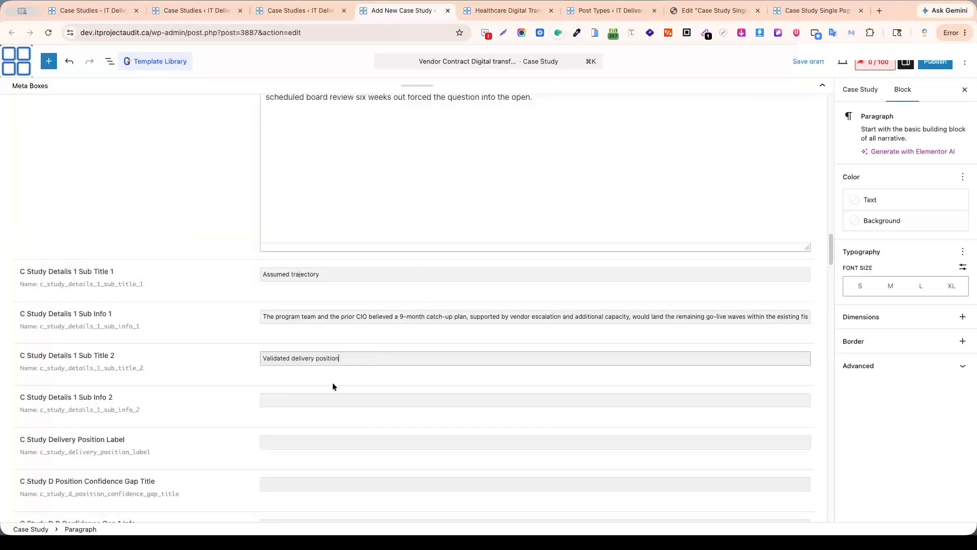
pyautogui.click(367, 400)
pyautogui.press('super+v')
# Copy the delivery position section label and "Confidence gap — perceived vs validated recoverability" into the Delivery Position Label and Confidence Gap Title fields.
pyautogui.scroll(-4, 310, 247)
pyautogui.click(310, 215)
pyautogui.click(503, 10)
pyautogui.tripleClick(300, 176)
pyautogui.click(407, 11)
pyautogui.press('super+v')
pyautogui.click(314, 258)
pyautogui.click(503, 10)
pyautogui.tripleClick(259, 217)
pyautogui.click(406, 11)
pyautogui.press('super+v')
# Copy "Perceived recoverability" and "85%" from the Healthcare page into the Confidence Gap 1 Info and Value% fields.
pyautogui.click(317, 299)
pyautogui.click(503, 10)
pyautogui.tripleClick(225, 238)
pyautogui.click(408, 10)
pyautogui.press('super+v')
pyautogui.click(503, 11)
pyautogui.tripleClick(410, 254)
pyautogui.click(406, 11)
pyautogui.click(363, 356)
pyautogui.press('super+v')
pyautogui.click(343, 289)
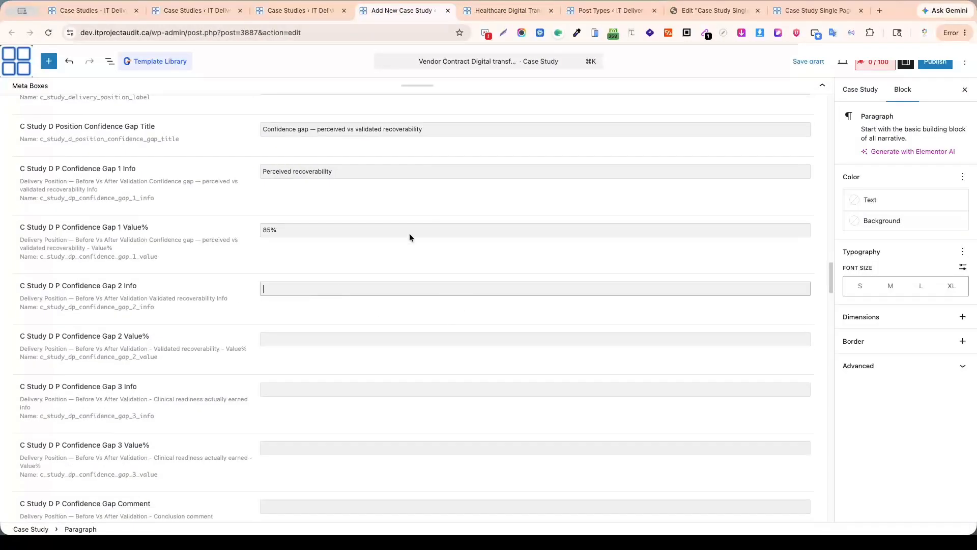
# Copy the validated recoverability label and percentage from the Healthcare page into the Confidence Gap 2 Info and Value% fields.
pyautogui.click(503, 10)
pyautogui.tripleClick(234, 149)
pyautogui.click(407, 11)
pyautogui.click(480, 11)
pyautogui.tripleClick(248, 165)
pyautogui.click(394, 11)
pyautogui.click(298, 337)
pyautogui.press('super+v')
pyautogui.scroll(-5, 299, 336)
# Copy the third confidence gap's label and "30%" from the Healthcare page into the Confidence Gap 3 Info and Value% fields.
pyautogui.click(326, 142)
pyautogui.click(512, 10)
pyautogui.click(249, 188)
pyautogui.tripleClick(249, 188)
pyautogui.click(402, 11)
pyautogui.press('super+v')
pyautogui.click(504, 11)
pyautogui.tripleClick(261, 203)
pyautogui.click(402, 10)
pyautogui.press('super+v')
# Fill the Confidence Gap Comment with "~70% confidence gap at Board level" and the Information Mix Shift Title with "Information Mix Shift".
pyautogui.click(300, 262)
pyautogui.click(504, 11)
pyautogui.tripleClick(254, 224)
pyautogui.click(402, 10)
pyautogui.press('super+v')
pyautogui.scroll(-2, 307, 205)
pyautogui.click(504, 11)
pyautogui.scroll(3, 334, 374)
pyautogui.tripleClick(541, 265)
pyautogui.click(402, 10)
pyautogui.press('super+v')
# Copy the first information mix shift's label from the Healthcare page into the Information Mix Shift 1 Info field.
pyautogui.click(504, 10)
pyautogui.tripleClick(545, 286)
pyautogui.click(400, 9)
pyautogui.press('super+v')
pyautogui.press('Tab')
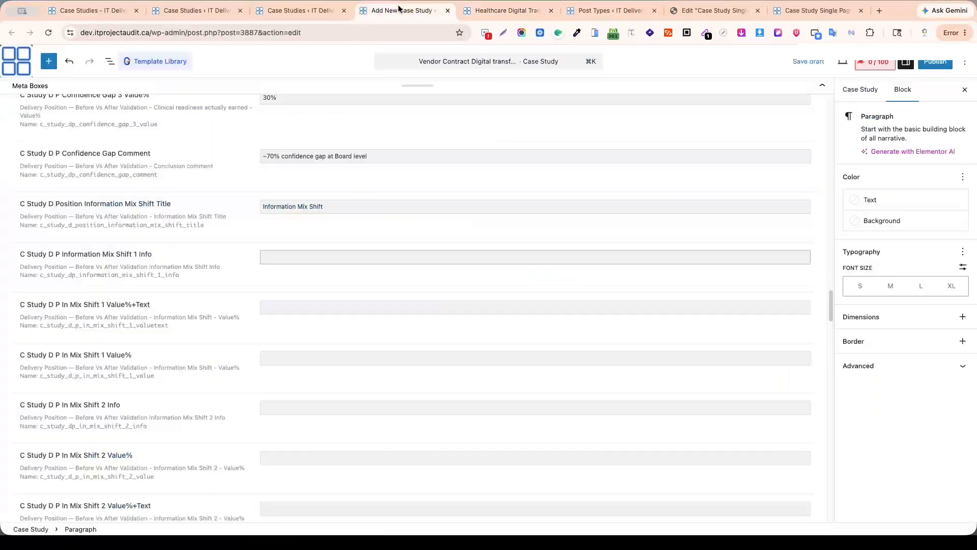
# Copy the first information mix shift's descriptive value and percentage from the Healthcare page into the Mix Shift 1 Value%+Text and Value% fields.
pyautogui.click(503, 11)
pyautogui.tripleClick(585, 251)
pyautogui.click(402, 11)
pyautogui.press('super+v')
pyautogui.press('Tab')
pyautogui.click(504, 11)
pyautogui.doubleClick(742, 250)
pyautogui.click(402, 11)
pyautogui.press('super+v')
pyautogui.press('Tab')
# Copy the second information mix shift's label and percentage from the Healthcare page into the Mix Shift 2 Info and Value% fields.
pyautogui.click(504, 11)
pyautogui.scroll(-2, 535, 206)
pyautogui.tripleClick(541, 199)
pyautogui.click(402, 10)
pyautogui.press('super+v')
pyautogui.press('Tab')
pyautogui.click(504, 10)
pyautogui.doubleClick(524, 215)
pyautogui.click(402, 11)
pyautogui.press('super+v')
pyautogui.press('Tab')
# Fill Mix Shift 2 Value%+Text with "85% forensic clinical-readiness evidence" and copy the conclusion comment for the Info Mix Shift Comment field.
pyautogui.click(504, 11)
pyautogui.tripleClick(617, 234)
pyautogui.click(402, 10)
pyautogui.press('super+v')
pyautogui.press('Tab')
pyautogui.click(504, 11)
pyautogui.click(418, 7)
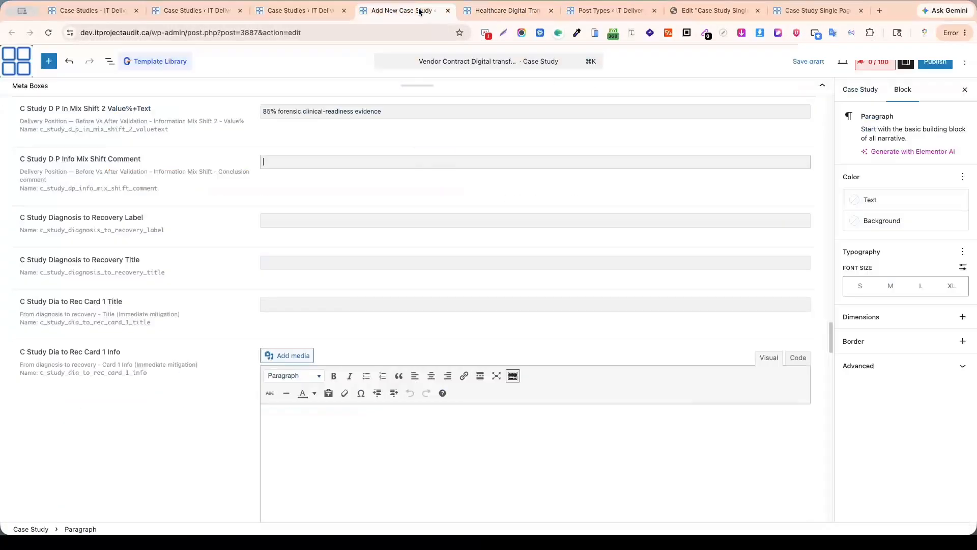
# Copy the diagnosis-to-recovery section's label and heading from the Healthcare page into the Diagnosis to Recovery Label and Title fields.
pyautogui.click(504, 11)
pyautogui.scroll(-3, 459, 254)
pyautogui.tripleClick(214, 203)
pyautogui.click(407, 10)
pyautogui.press('super+v')
pyautogui.press('Tab')
pyautogui.click(503, 10)
pyautogui.tripleClick(280, 235)
pyautogui.click(402, 11)
pyautogui.press('super+v')
pyautogui.press('Tab')
# Fill the Dia to Rec Card 1 Title and Info fields with the first recovery card's heading and paragraph from the Healthcare page.
pyautogui.click(504, 11)
pyautogui.tripleClick(274, 284)
pyautogui.click(402, 11)
pyautogui.press('super+v')
pyautogui.press('Tab')
pyautogui.click(504, 11)
pyautogui.tripleClick(249, 312)
pyautogui.click(402, 11)
pyautogui.press('super+v')
pyautogui.press('Tab')
# Fill the Dia to Rec Card 2 Title and Info fields with the second recovery card's heading and paragraph from the Healthcare page.
pyautogui.click(504, 11)
pyautogui.tripleClick(571, 286)
pyautogui.click(402, 11)
pyautogui.press('super+v')
pyautogui.press('Tab')
pyautogui.click(504, 11)
pyautogui.tripleClick(559, 326)
pyautogui.click(402, 10)
pyautogui.press('super+v')
pyautogui.press('Tab')
# Fill the Dia to Rec Card 3 Title and Info fields with the third recovery card's heading and paragraph from the Healthcare page.
pyautogui.click(503, 10)
pyautogui.tripleClick(239, 412)
pyautogui.click(402, 11)
pyautogui.press('super+v')
pyautogui.click(511, 11)
pyautogui.tripleClick(285, 456)
pyautogui.click(402, 11)
pyautogui.press('super+v')
pyautogui.press('Tab')
# Fill Dia to Rec Card 4 Title with "Future assurance" and its Info with the clinical-readiness telemetry paragraph from the Healthcare page.
pyautogui.click(511, 13)
pyautogui.tripleClick(555, 413)
pyautogui.click(402, 11)
pyautogui.press('Tab')
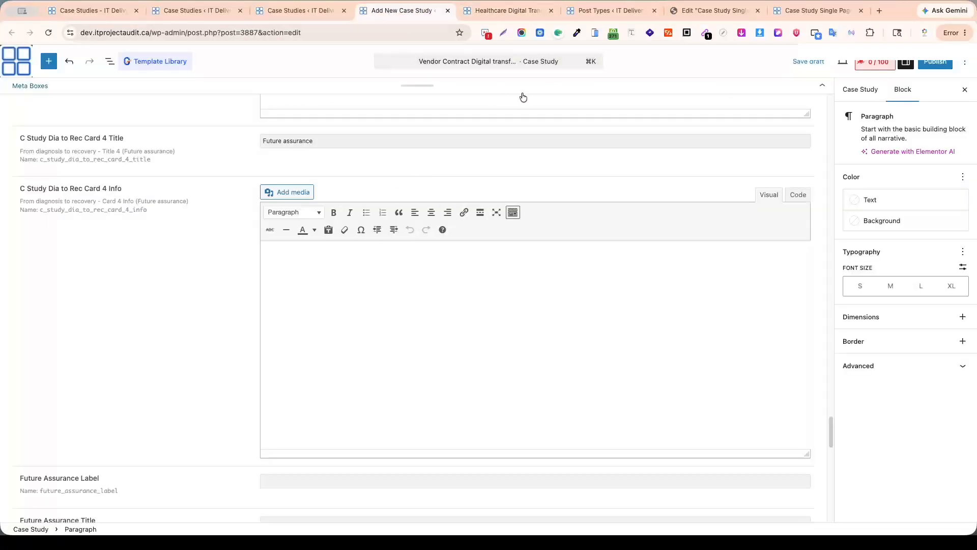
pyautogui.moveTo(21, 151); pyautogui.dragTo(147, 159)
pyautogui.scroll(3, 369, 297)
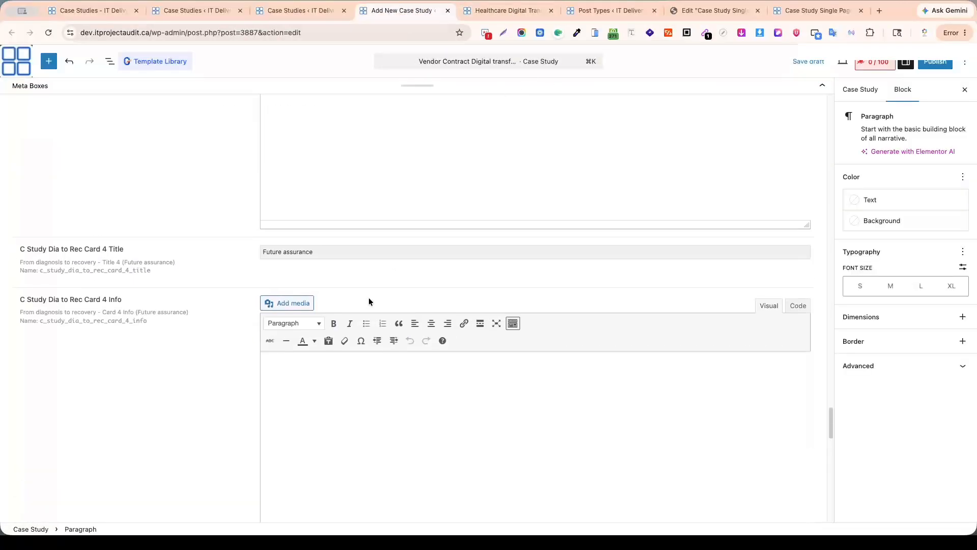
pyautogui.click(321, 335)
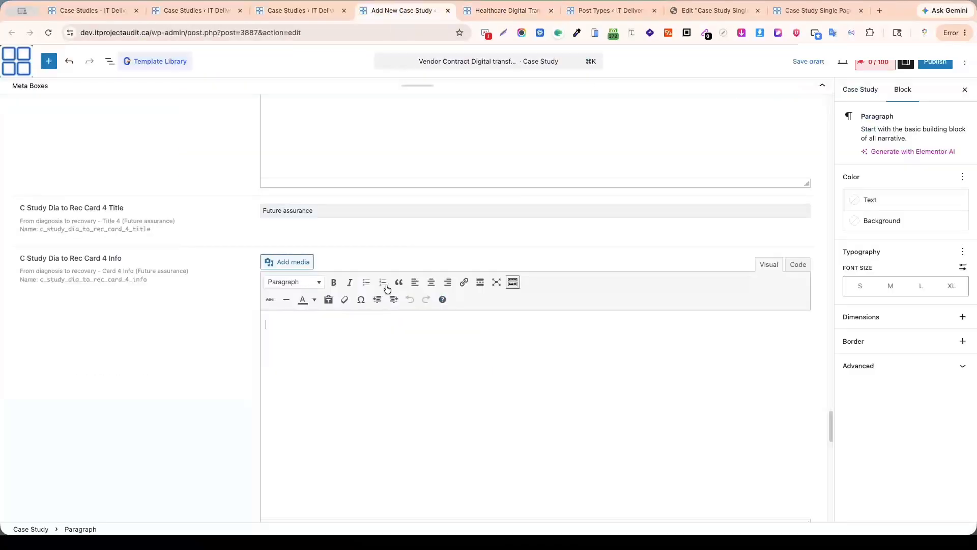
pyautogui.press('super+v')
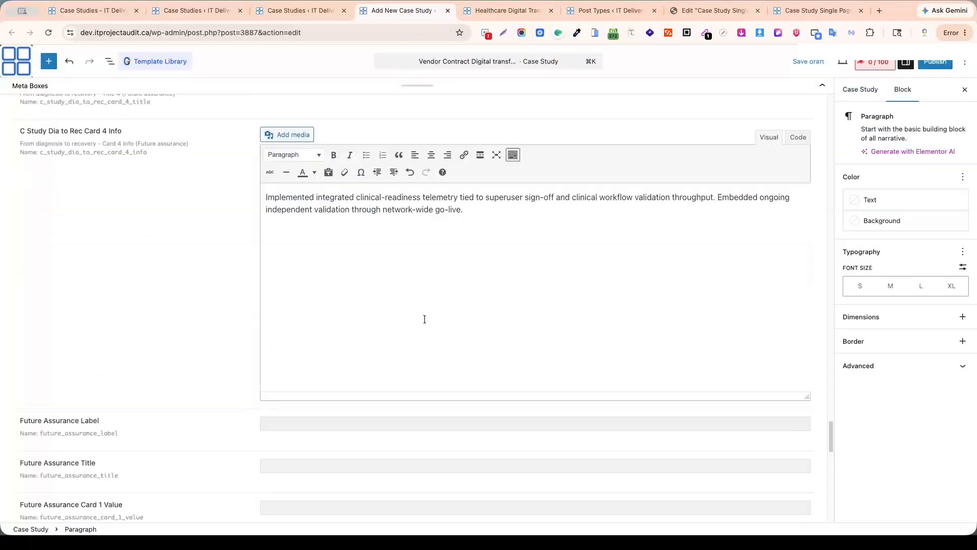
# Fill the Future Assurance Label and Title fields with the matching section text from the Healthcare page.
pyautogui.scroll(-10, 366, 255)
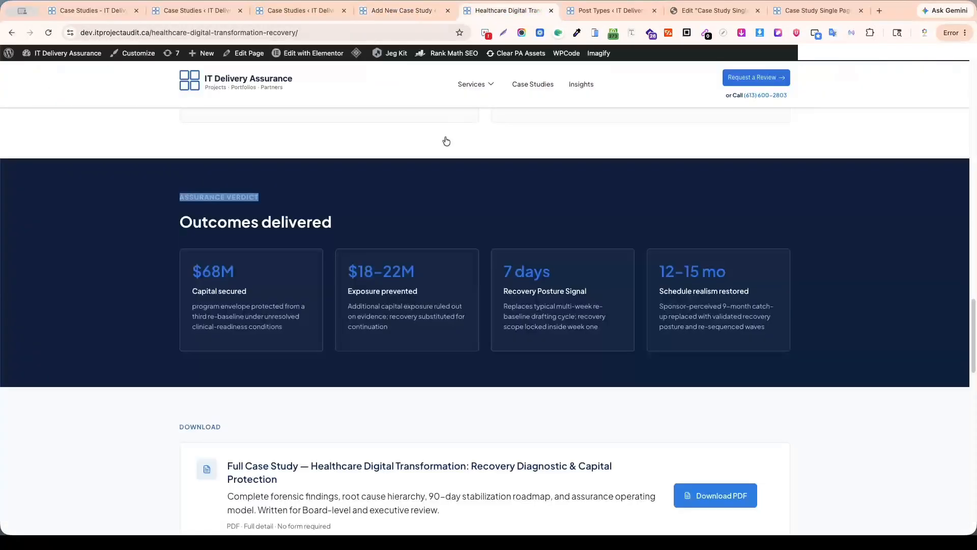
pyautogui.moveTo(178, 221); pyautogui.dragTo(332, 222)
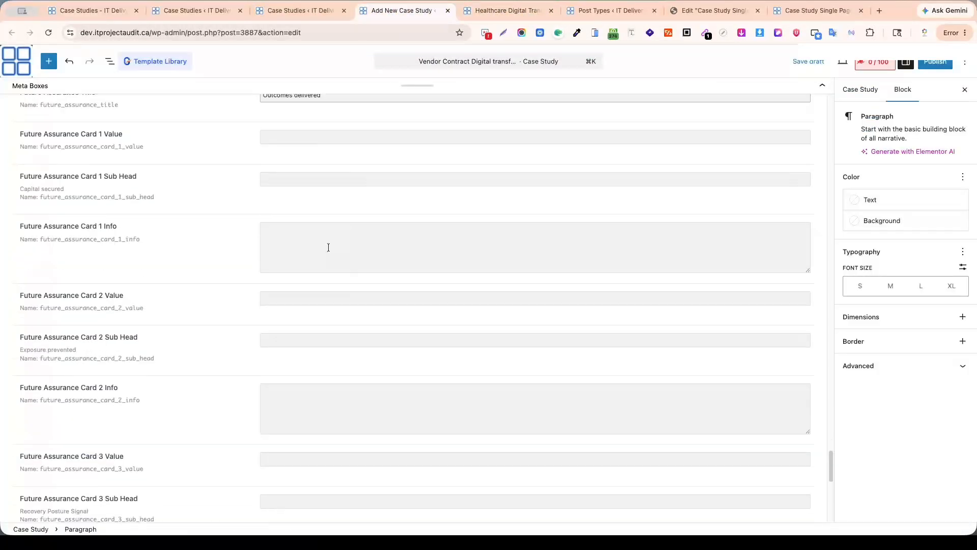
pyautogui.press('Tab')
# Fill Future Assurance Card 1 with value "$68M", sub head "Capital secured" and the program envelope description from the Healthcare page.
pyautogui.moveTo(192, 270); pyautogui.dragTo(235, 270)
pyautogui.press('super+c')
pyautogui.press('super+v')
pyautogui.click(331, 178)
pyautogui.moveTo(192, 286); pyautogui.dragTo(247, 286)
pyautogui.press('super+c')
pyautogui.press('super+v')
pyautogui.click(308, 240)
pyautogui.moveTo(192, 307); pyautogui.dragTo(283, 329)
pyautogui.press('super+c')
pyautogui.press('super+v')
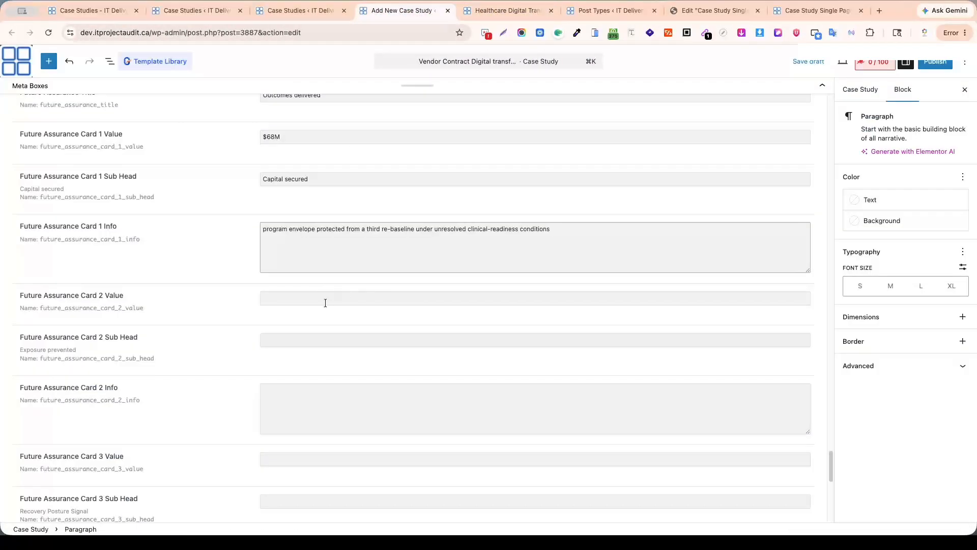
# Copy "$18–22M" from the Healthcare page into the Future Assurance Card 2 Value field.
pyautogui.click(325, 303)
pyautogui.click(496, 10)
pyautogui.tripleClick(370, 270)
pyautogui.press('super+c')
pyautogui.click(420, 10)
pyautogui.click(562, 234)
pyautogui.write('.')
pyautogui.click(326, 299)
pyautogui.press('super+v')
# Fill Future Assurance Card 2 Sub Head with "Exposure prevented" and its Info with the additional capital exposure description from the Healthcare page.
pyautogui.click(319, 344)
pyautogui.click(501, 10)
pyautogui.tripleClick(383, 293)
pyautogui.press('super+c')
pyautogui.click(407, 11)
pyautogui.press('super+v')
pyautogui.tripleClick(389, 307)
pyautogui.press('super+c')
pyautogui.click(407, 11)
pyautogui.click(440, 387)
pyautogui.press('super+v')
# Fill Future Assurance Card 3 with value "7 days", sub head "Recovery Posture Signal" and the re-baseline drafting cycle description from the Healthcare page.
pyautogui.click(502, 11)
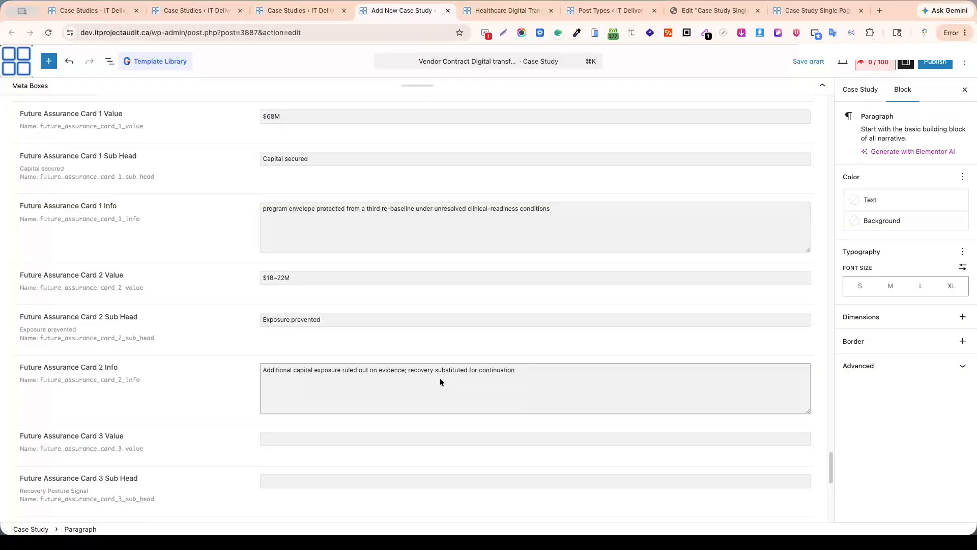
pyautogui.click(428, 11)
pyautogui.press('super+v')
pyautogui.click(356, 257)
pyautogui.click(501, 10)
pyautogui.tripleClick(542, 291)
pyautogui.click(406, 10)
pyautogui.click(407, 320)
pyautogui.click(502, 11)
pyautogui.tripleClick(529, 316)
pyautogui.click(425, 13)
pyautogui.press('super+v')
# Fill Future Assurance Card 4 with value "12–15 mo", sub head "Schedule realism restored" and the 9-month catch-up description from the Healthcare page.
pyautogui.scroll(-3, 356, 305)
pyautogui.click(508, 10)
pyautogui.tripleClick(692, 272)
pyautogui.click(407, 11)
pyautogui.press('super+v')
pyautogui.click(346, 270)
pyautogui.tripleClick(703, 286)
pyautogui.click(407, 11)
pyautogui.press('super+v')
pyautogui.click(332, 317)
pyautogui.click(508, 10)
pyautogui.tripleClick(677, 314)
pyautogui.click(407, 11)
pyautogui.press('super+v')
# Copy "Get started" from the Healthcare page into the Get Started Label field.
pyautogui.scroll(-2, 448, 266)
pyautogui.click(343, 288)
pyautogui.click(368, 336)
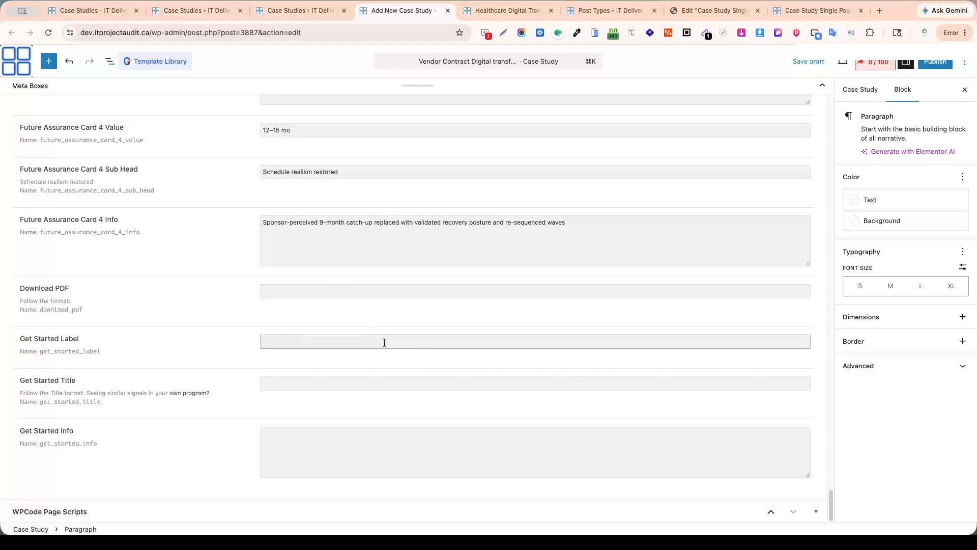
pyautogui.click(501, 10)
pyautogui.scroll(-7, 375, 370)
pyautogui.tripleClick(204, 295)
pyautogui.click(408, 11)
pyautogui.press('super+v')
# Fill the Get Started Title with "Seeing similar signals in your own program?" from the Healthcare page.
pyautogui.click(330, 385)
pyautogui.click(499, 11)
pyautogui.tripleClick(180, 331)
pyautogui.click(401, 14)
pyautogui.press('super+v')
# Copy the replan fatigue paragraph from the Healthcare page's Get Started section into the Get Started Info field.
pyautogui.click(489, 13)
pyautogui.scroll(-3, 260, 305)
pyautogui.tripleClick(260, 233)
pyautogui.click(407, 11)
pyautogui.click(535, 452)
pyautogui.press('super+v')
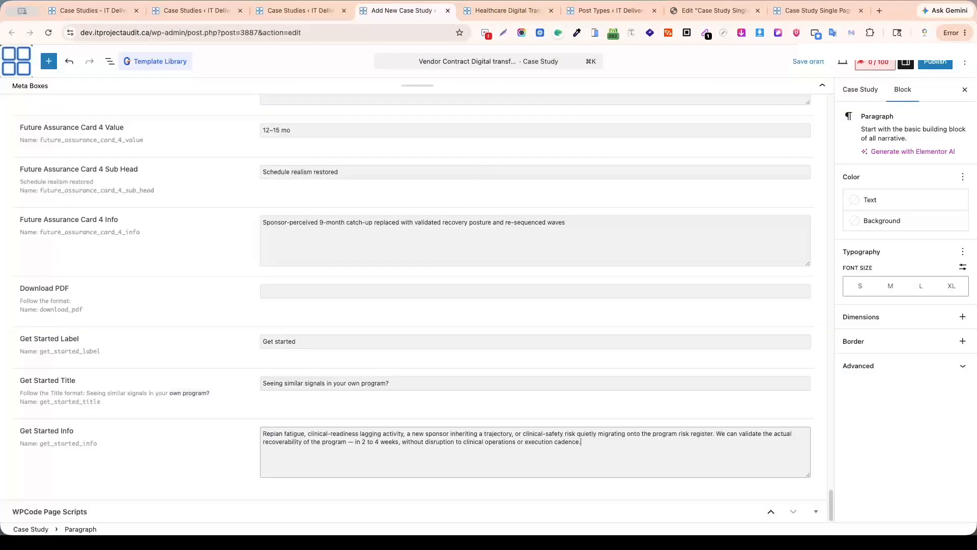
# Review the Healthcare page's closing sections and the filled case study fields for any missing content.
pyautogui.click(501, 11)
pyautogui.scroll(-4, 484, 371)
pyautogui.scroll(3, 484, 372)
pyautogui.scroll(3, 762, 281)
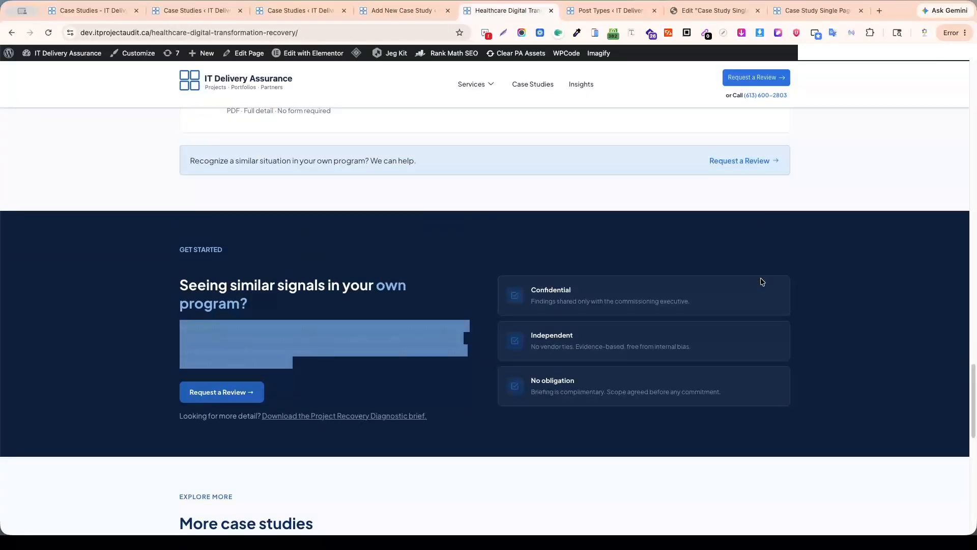
pyautogui.scroll(10, 779, 264)
pyautogui.click(404, 10)
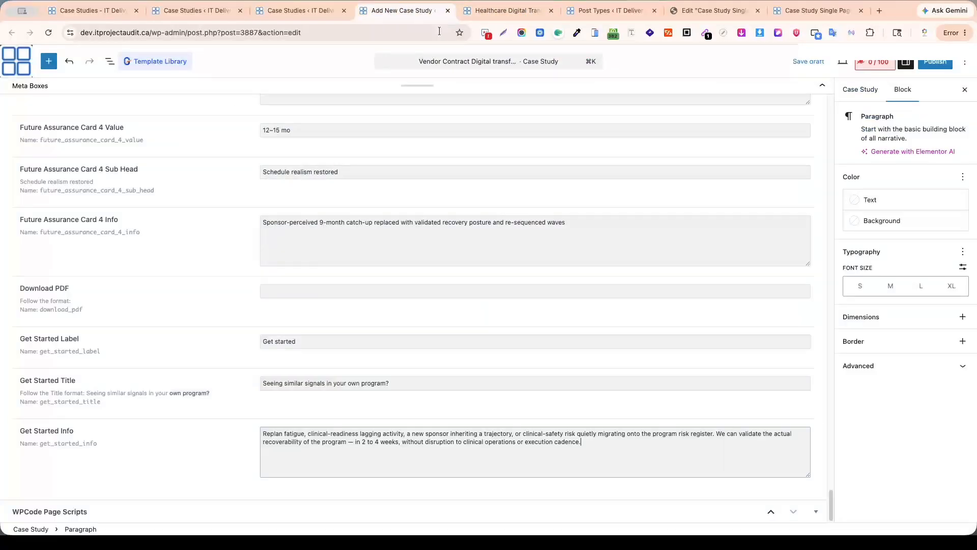
pyautogui.scroll(10, 732, 226)
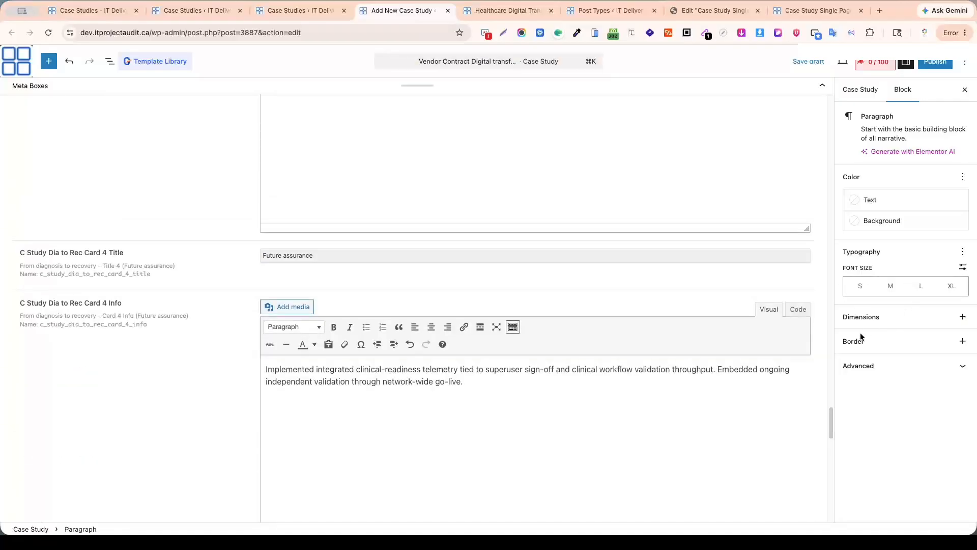
pyautogui.scroll(20, 763, 291)
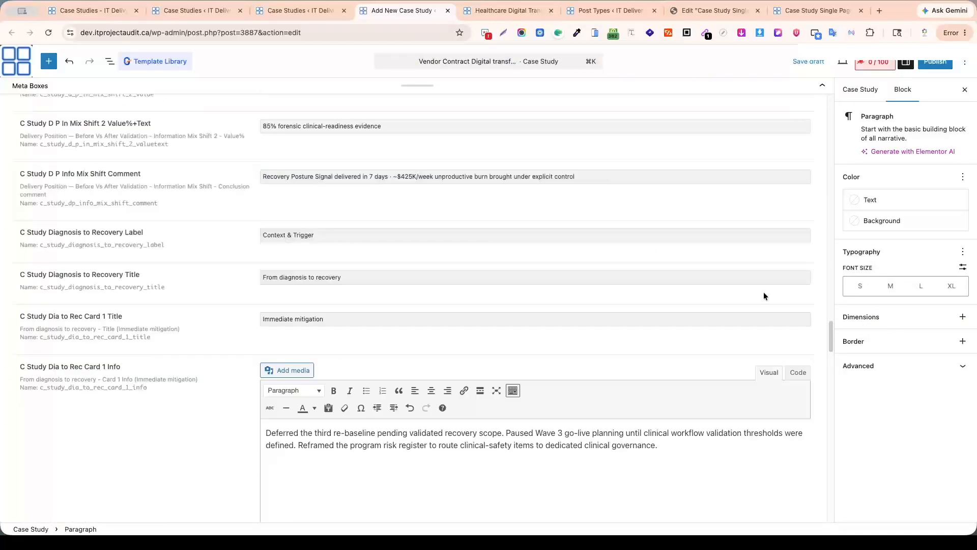
# Assign the General Case Study type to the case study in its post settings.
pyautogui.click(856, 95)
pyautogui.scroll(-3, 896, 379)
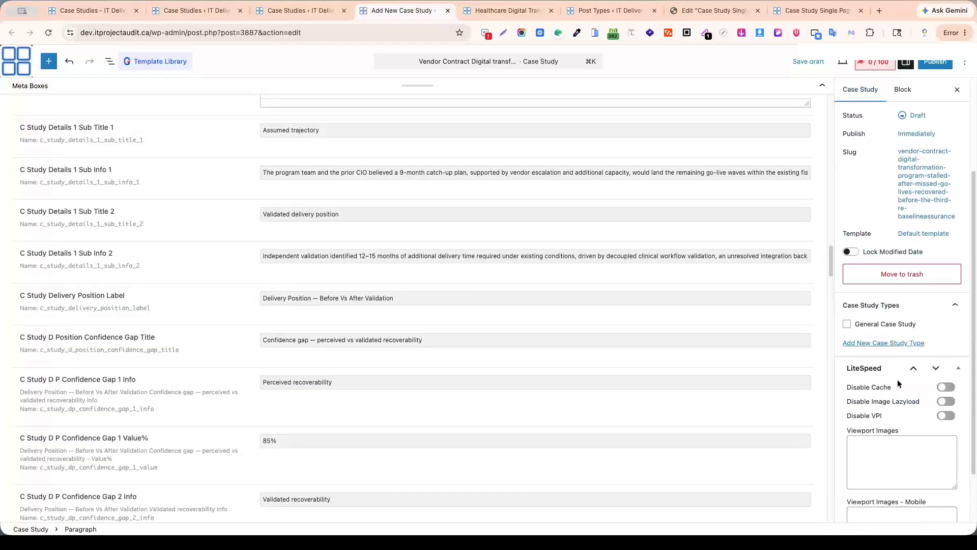
pyautogui.click(847, 325)
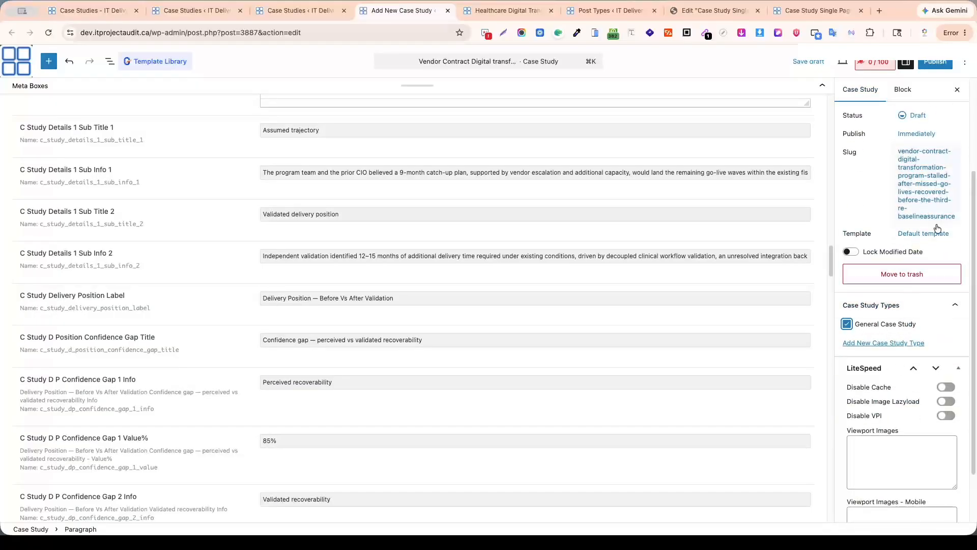
# Shorten the case study's slug to "vendor-contract-digital-transformation-program-stalled-after-missed-go-lives".
pyautogui.scroll(1, 923, 218)
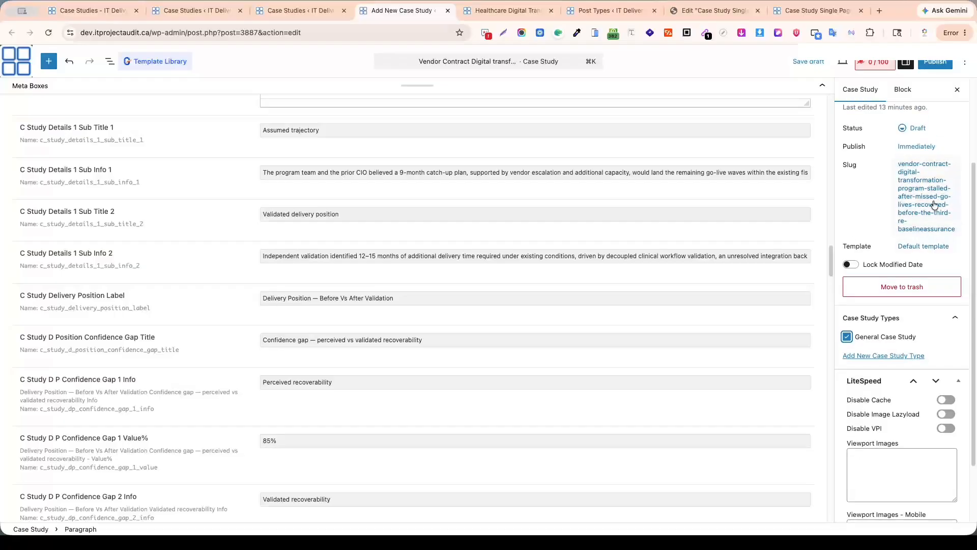
pyautogui.click(937, 178)
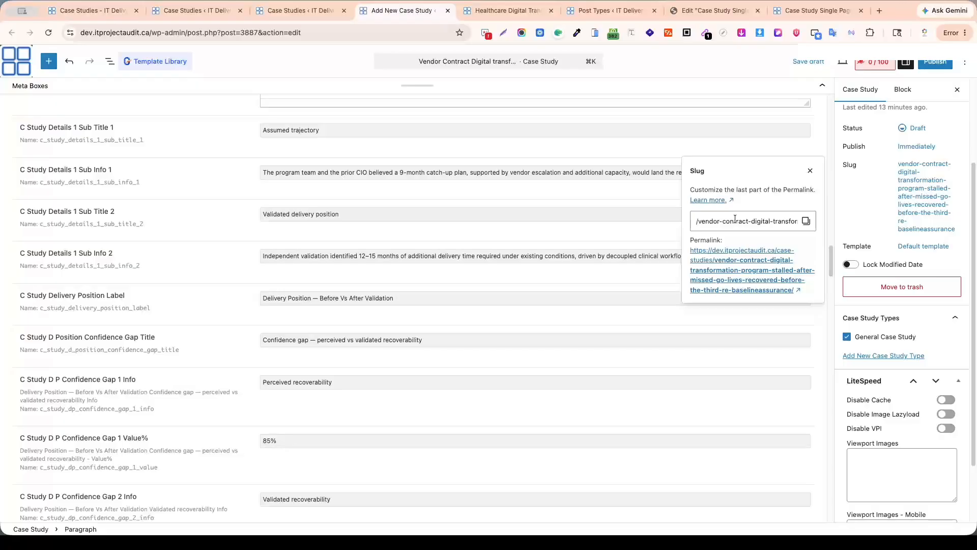
pyautogui.scroll(15, 353, 229)
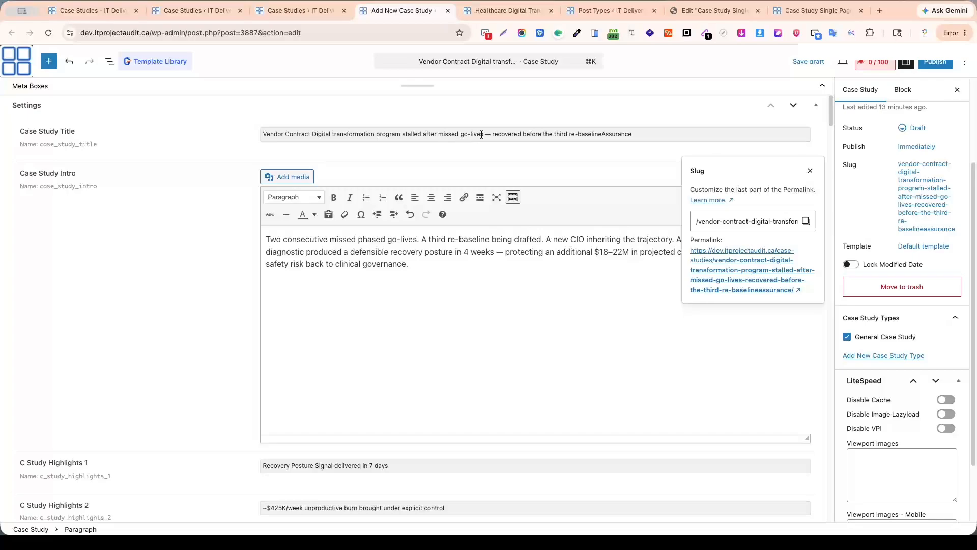
pyautogui.moveTo(483, 133); pyautogui.dragTo(263, 134)
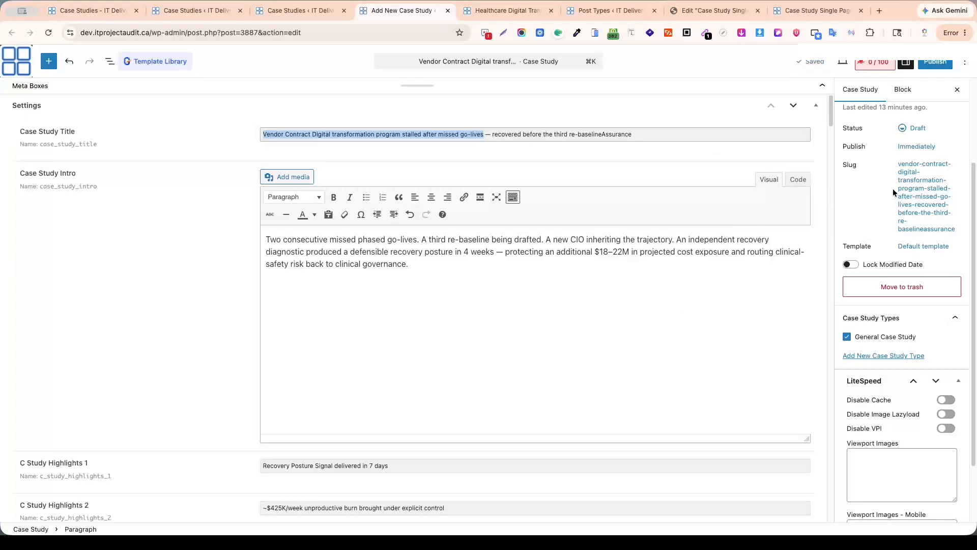
pyautogui.click(923, 191)
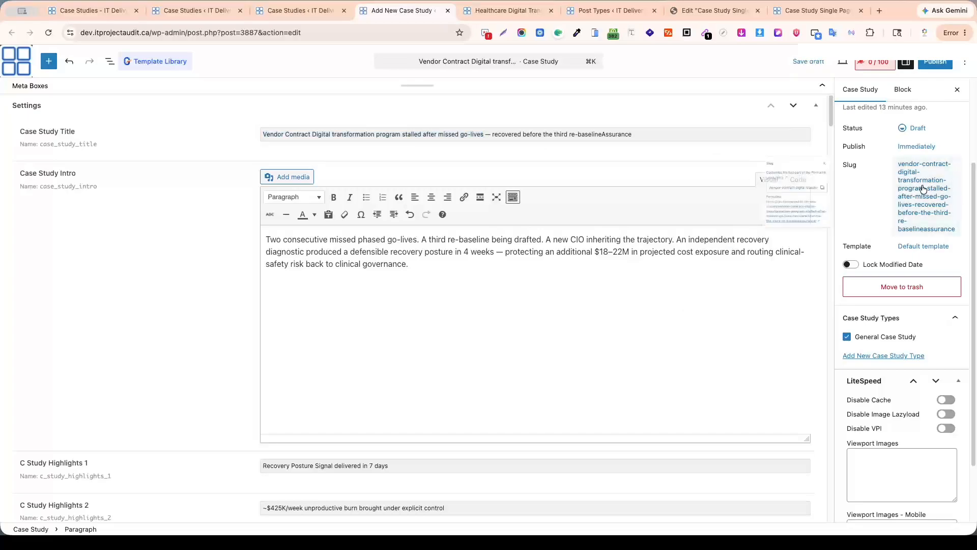
pyautogui.click(777, 223)
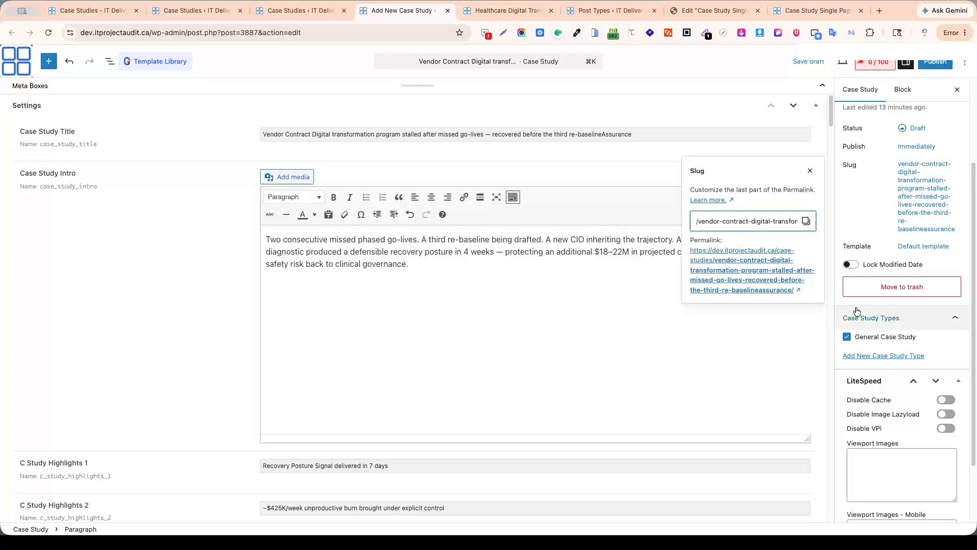
pyautogui.press('Right')
pyautogui.press('Right')
pyautogui.press('Right')
pyautogui.press('Right')
pyautogui.press('Right')
pyautogui.press('Right')
pyautogui.press('Right')
pyautogui.press('Right')
pyautogui.press('Right')
pyautogui.press('Right')
pyautogui.press('Right')
pyautogui.press('Right')
pyautogui.press('Right')
pyautogui.press('Right')
pyautogui.press('Right')
pyautogui.press('Right')
pyautogui.press('Right')
pyautogui.press('Right')
pyautogui.press('Delete')
pyautogui.press('Delete')
pyautogui.press('Delete')
pyautogui.press('Delete')
pyautogui.press('Delete')
pyautogui.press('Delete')
pyautogui.press('Delete')
pyautogui.press('Delete')
pyautogui.press('Delete')
pyautogui.press('Delete')
pyautogui.press('Delete')
pyautogui.press('Delete')
pyautogui.press('Delete')
pyautogui.press('Delete')
pyautogui.press('Delete')
pyautogui.press('Delete')
pyautogui.press('Delete')
pyautogui.press('Delete')
pyautogui.press('Delete')
pyautogui.press('Delete')
pyautogui.press('Delete')
pyautogui.press('Delete')
pyautogui.press('Delete')
pyautogui.press('Delete')
pyautogui.press('Delete')
pyautogui.press('Delete')
pyautogui.press('Delete')
pyautogui.press('Delete')
pyautogui.press('Delete')
pyautogui.press('Delete')
pyautogui.press('Delete')
pyautogui.press('Delete')
pyautogui.press('Delete')
pyautogui.press('Delete')
pyautogui.press('Delete')
pyautogui.press('Delete')
pyautogui.press('Delete')
pyautogui.press('Delete')
pyautogui.press('Delete')
pyautogui.press('Delete')
pyautogui.press('Delete')
pyautogui.press('Delete')
pyautogui.press('Delete')
pyautogui.press('Delete')
pyautogui.press('Delete')
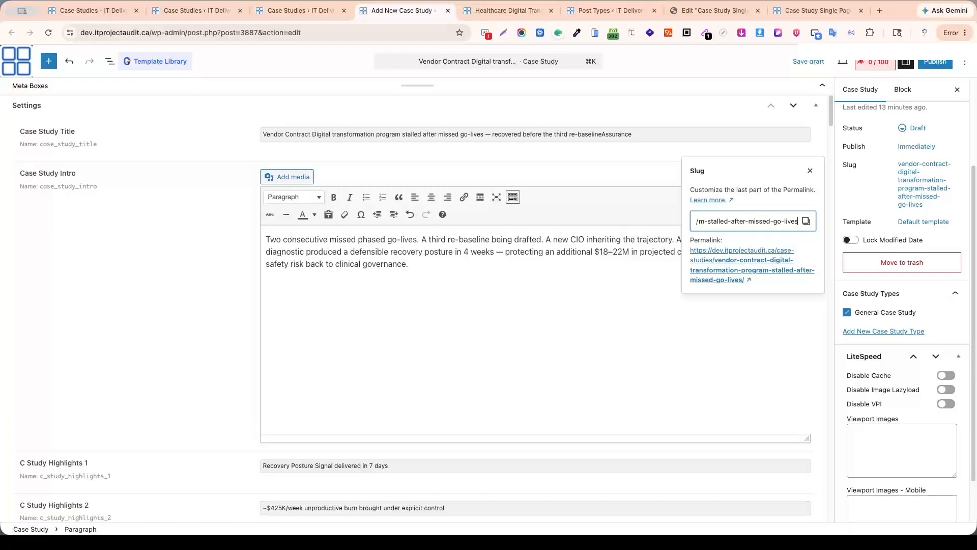
pyautogui.click(648, 254)
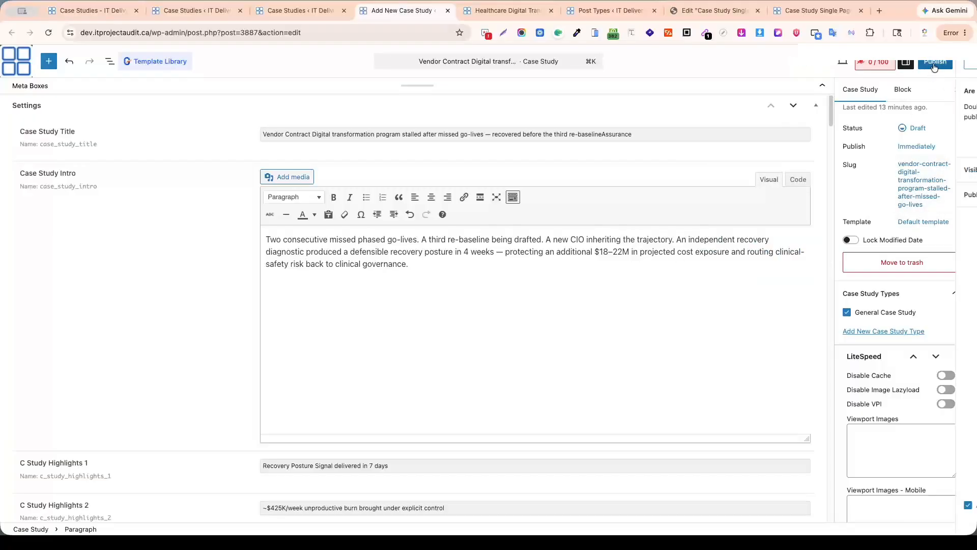
# Publish the case study and check its live page, closing the page again.
pyautogui.click(934, 63)
pyautogui.click(940, 62)
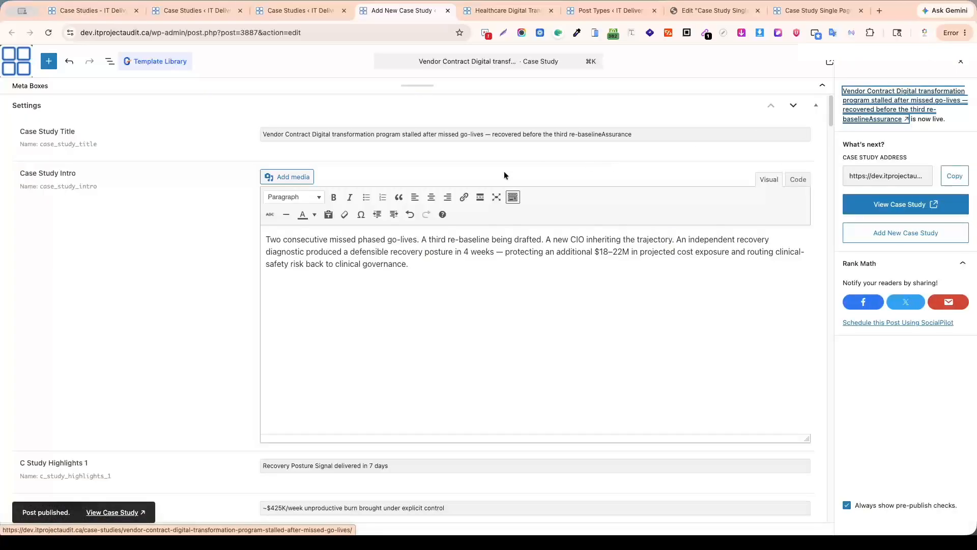
pyautogui.click(110, 512)
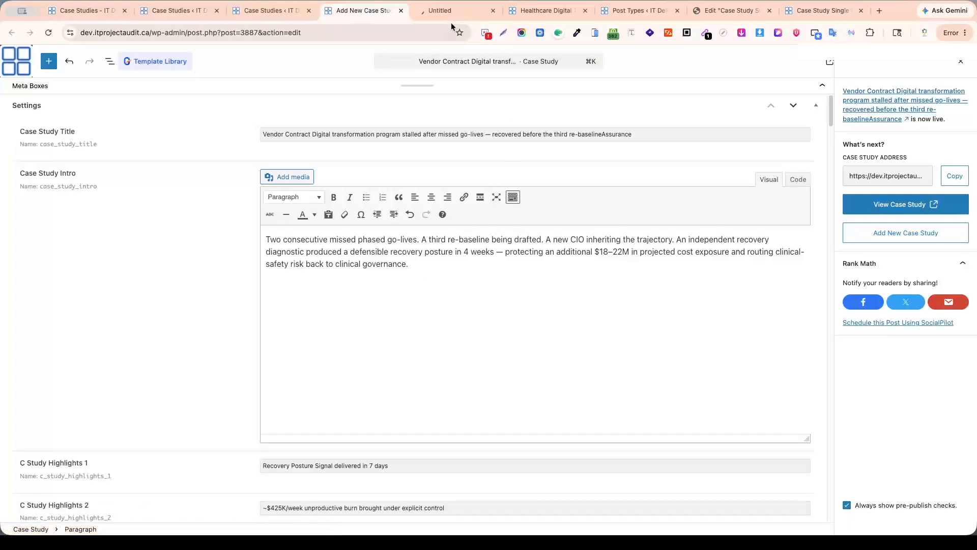
pyautogui.click(450, 11)
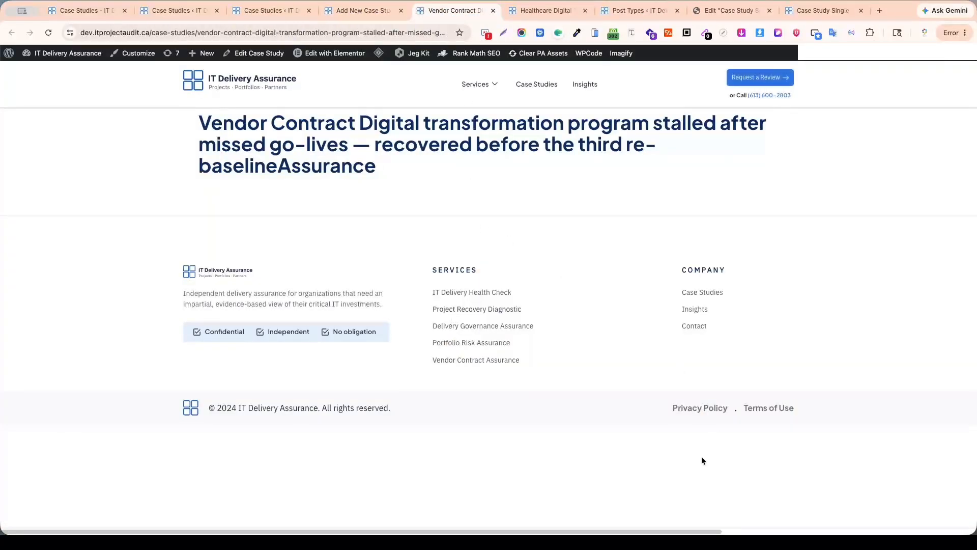
pyautogui.press('super+w')
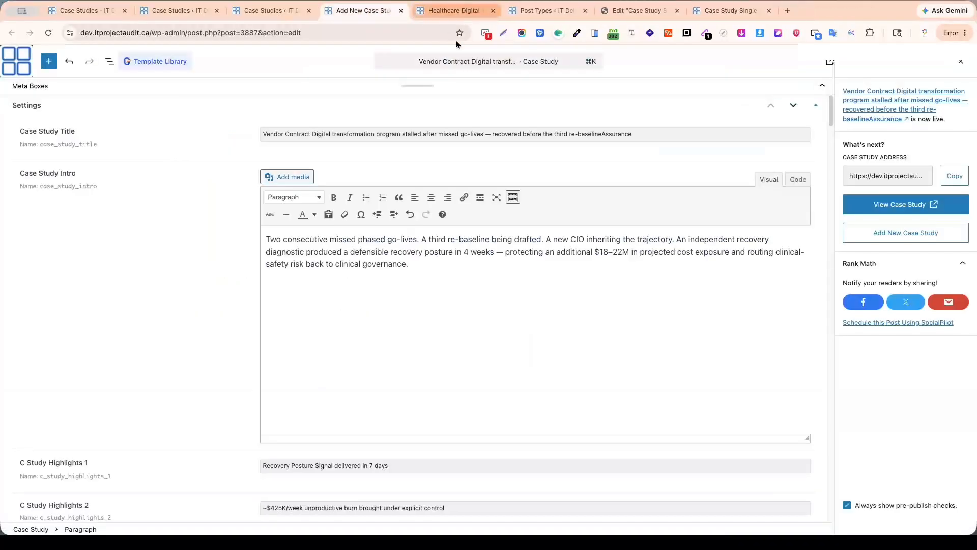
# Set the Elementor case study single template's display condition to include all Case Studies and save it.
pyautogui.click(724, 11)
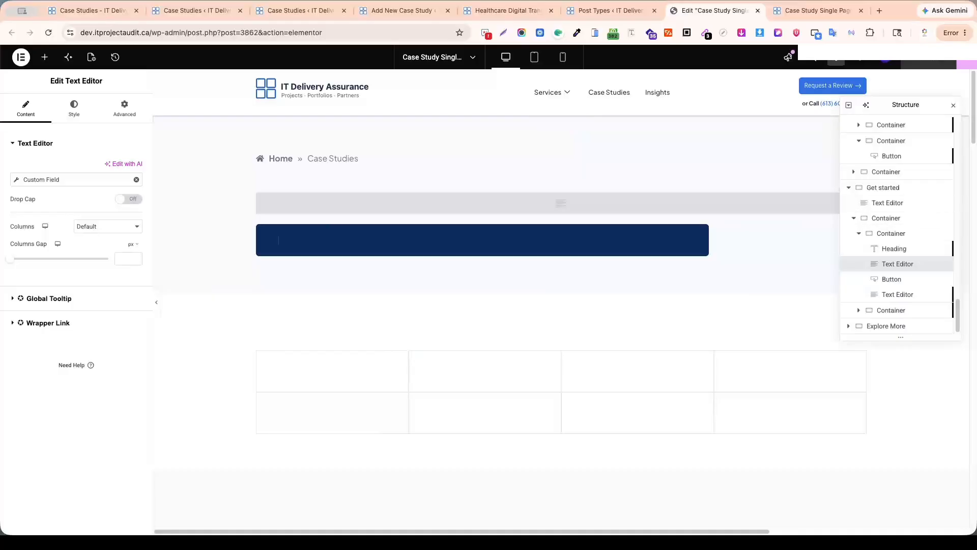
pyautogui.click(967, 64)
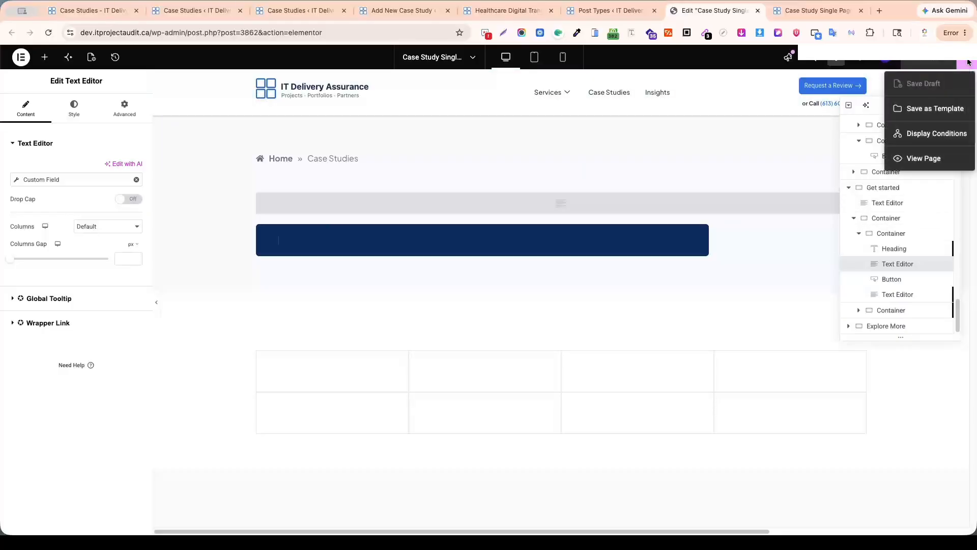
pyautogui.click(926, 135)
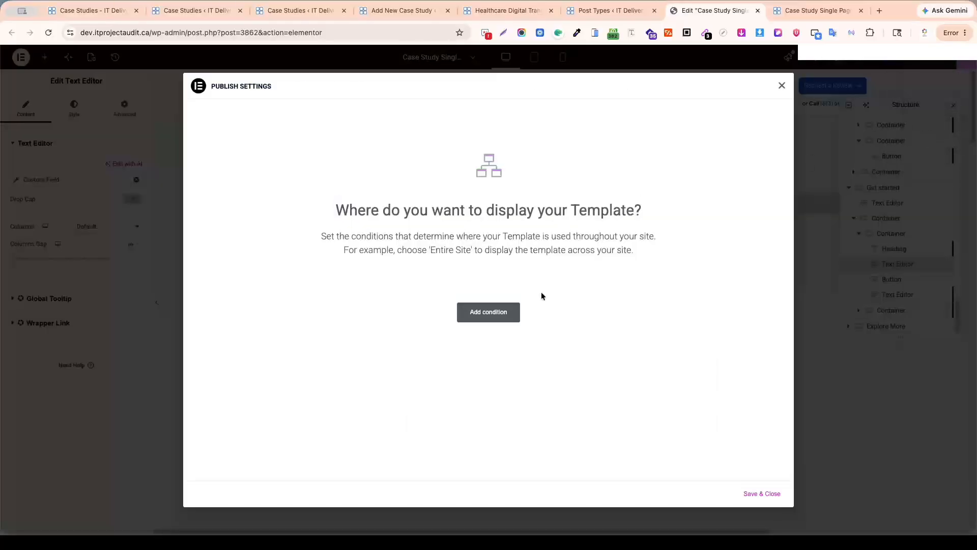
pyautogui.click(490, 310)
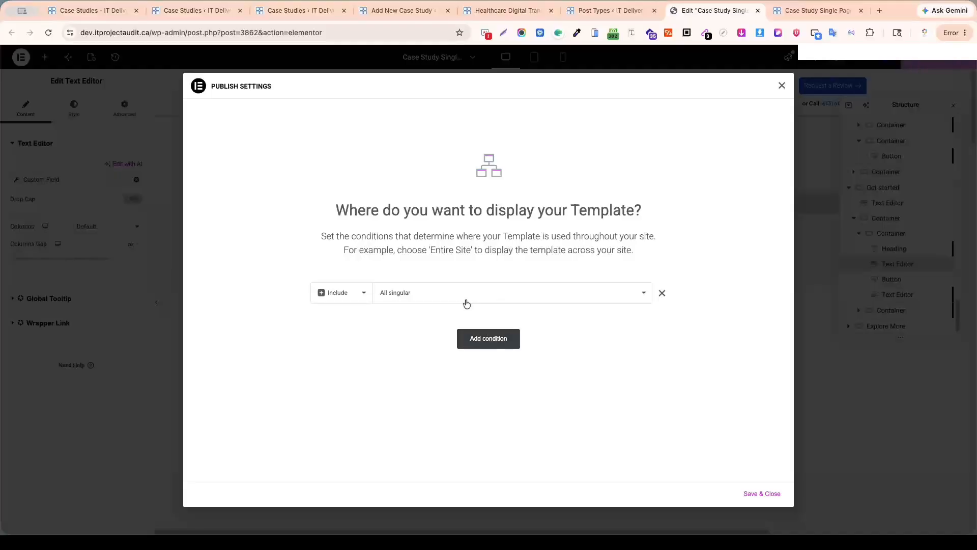
pyautogui.click(470, 295)
pyautogui.press('c')
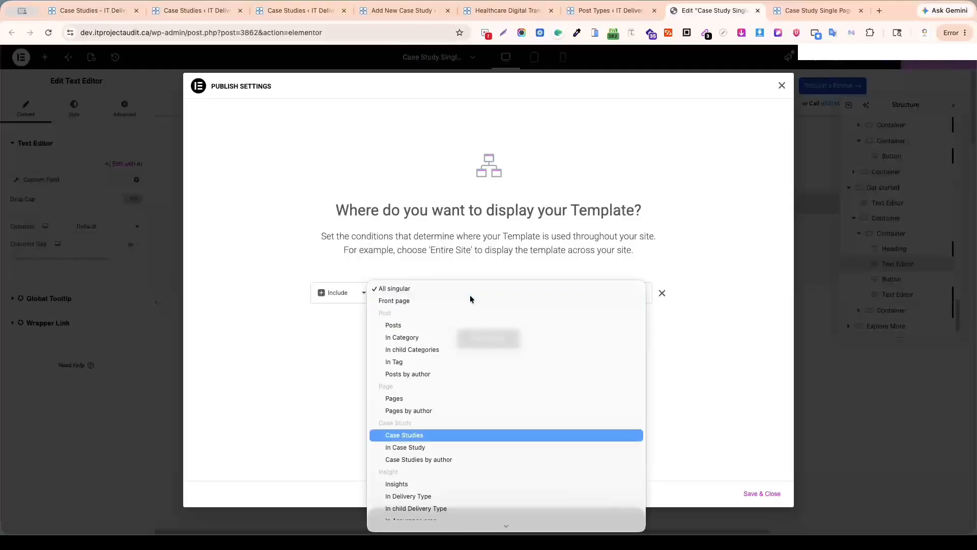
pyautogui.click(416, 436)
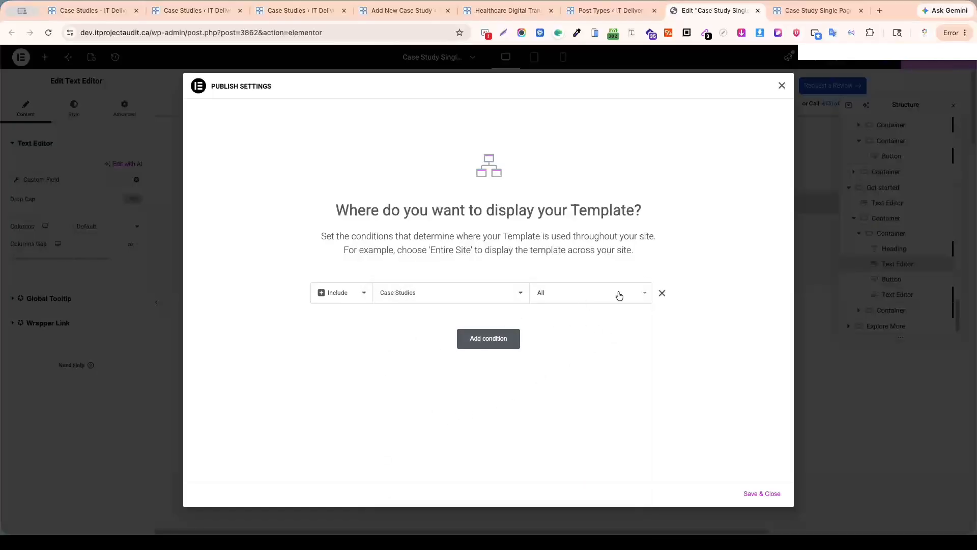
pyautogui.click(754, 494)
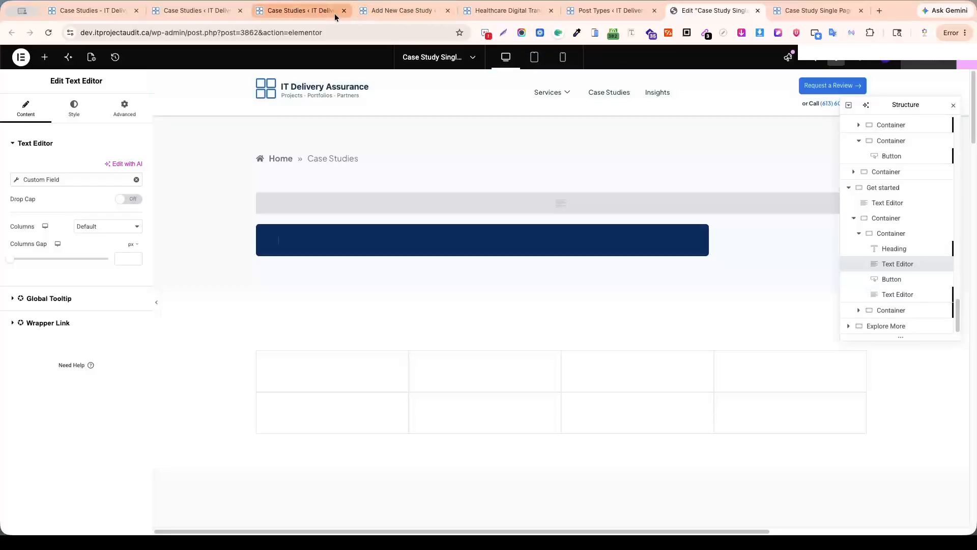
# Save the published case study again and open its live page.
pyautogui.click(481, 18)
pyautogui.click(407, 11)
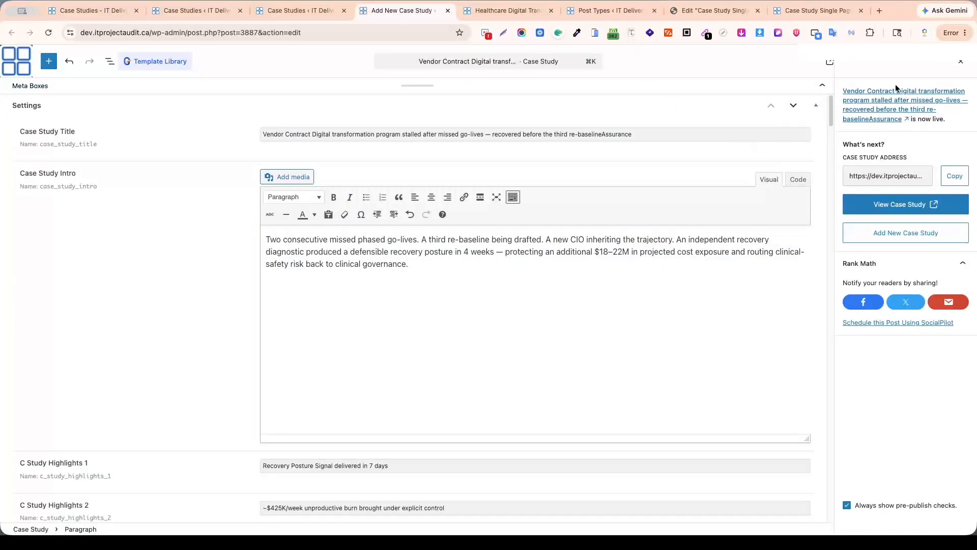
pyautogui.click(960, 67)
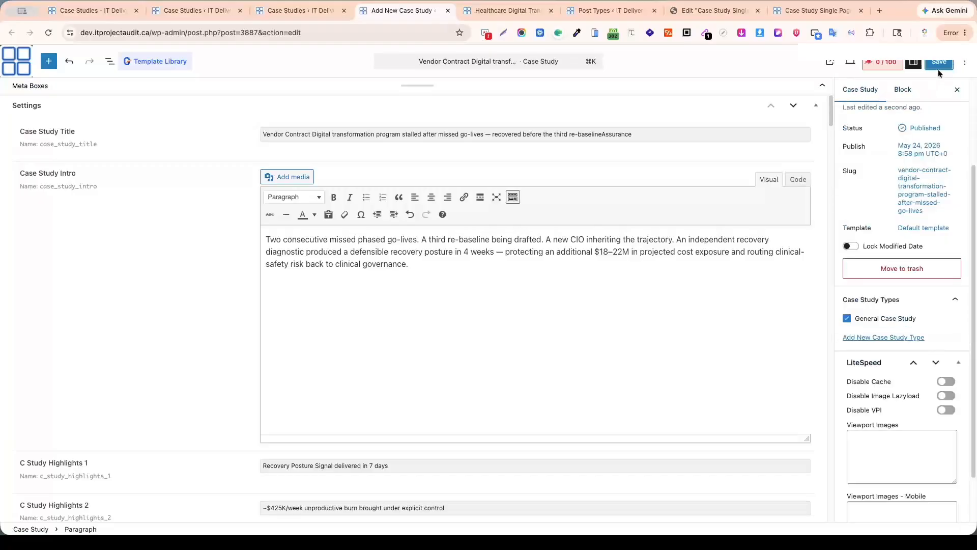
pyautogui.click(944, 62)
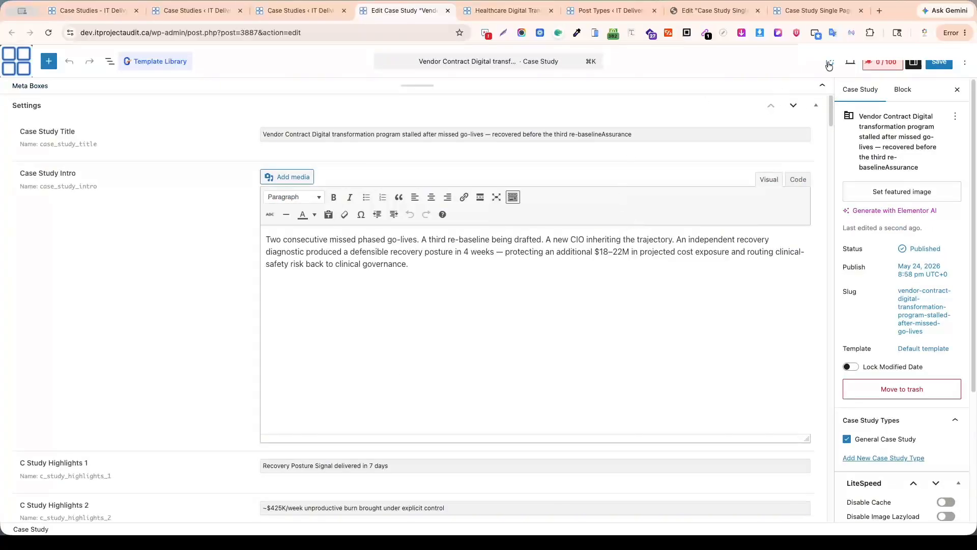
pyautogui.click(829, 64)
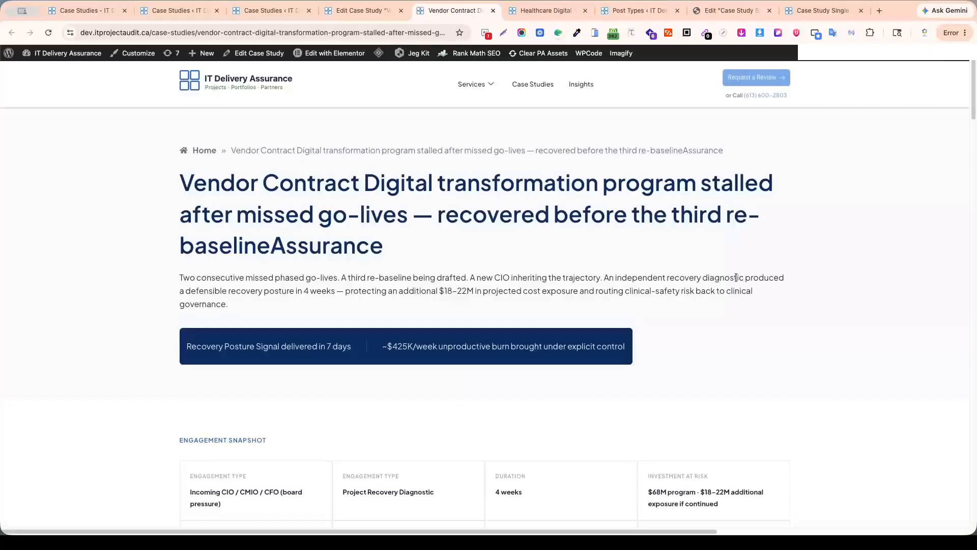
# Examine every section of the live case study page, especially the confidence gap bars, for correctly displayed dynamic content.
pyautogui.scroll(-15, 736, 277)
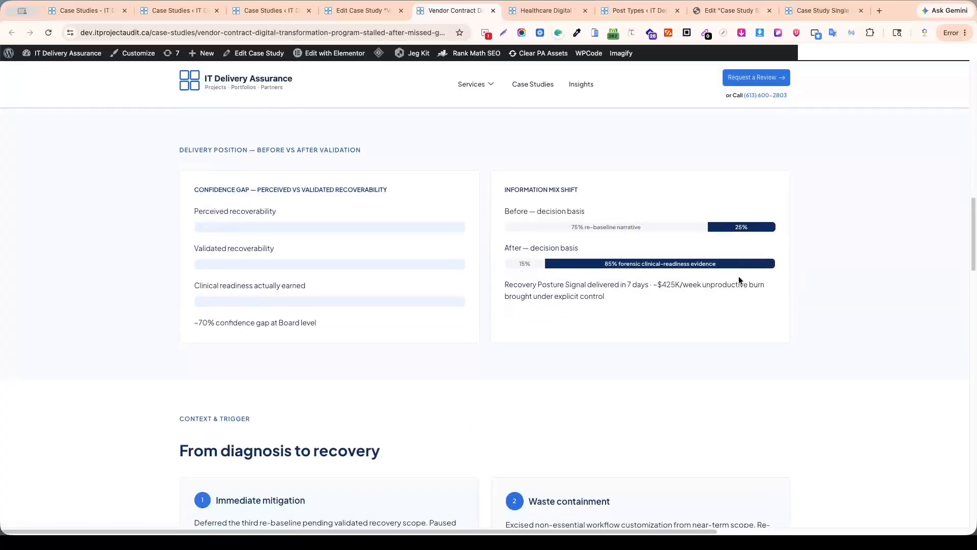
pyautogui.scroll(-10, 738, 275)
pyautogui.scroll(11, 738, 275)
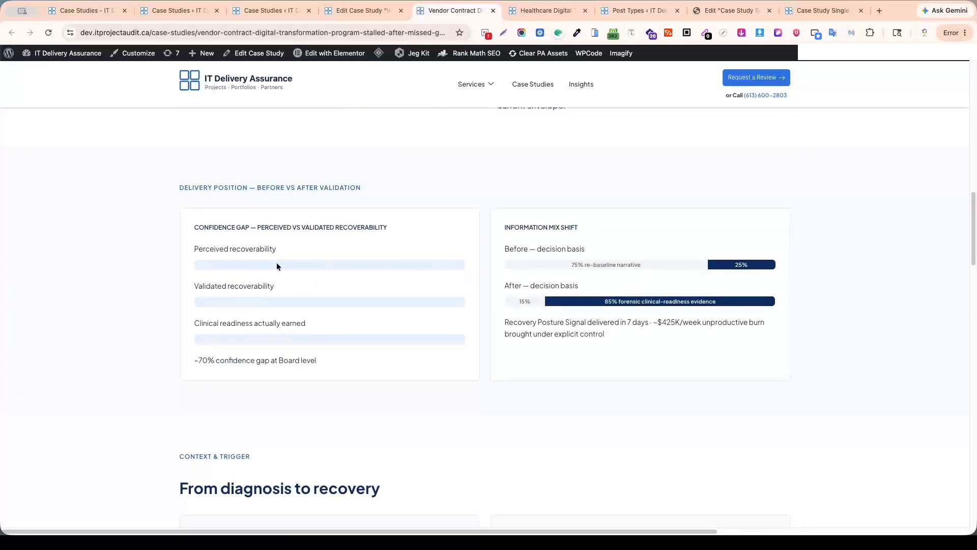
pyautogui.scroll(15, 423, 273)
pyautogui.scroll(-6, 458, 275)
pyautogui.scroll(-15, 465, 277)
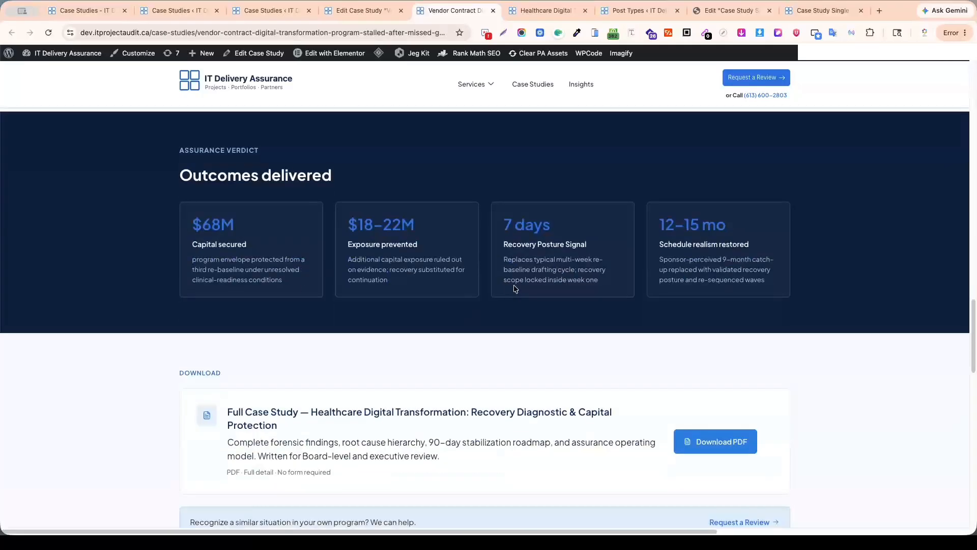
pyautogui.scroll(8, 516, 288)
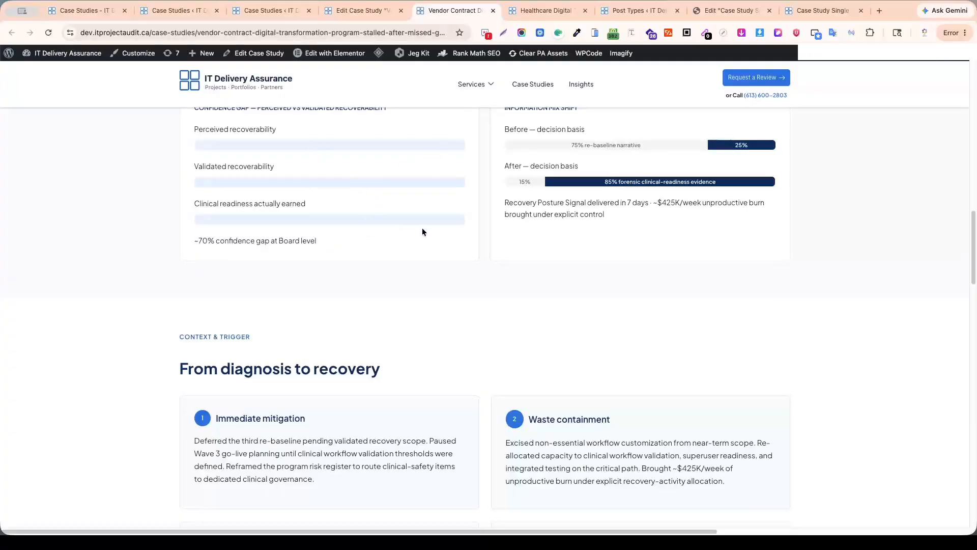
pyautogui.scroll(10, 423, 234)
pyautogui.scroll(5, 425, 240)
pyautogui.scroll(-20, 425, 240)
pyautogui.scroll(-15, 441, 275)
pyautogui.scroll(4, 440, 272)
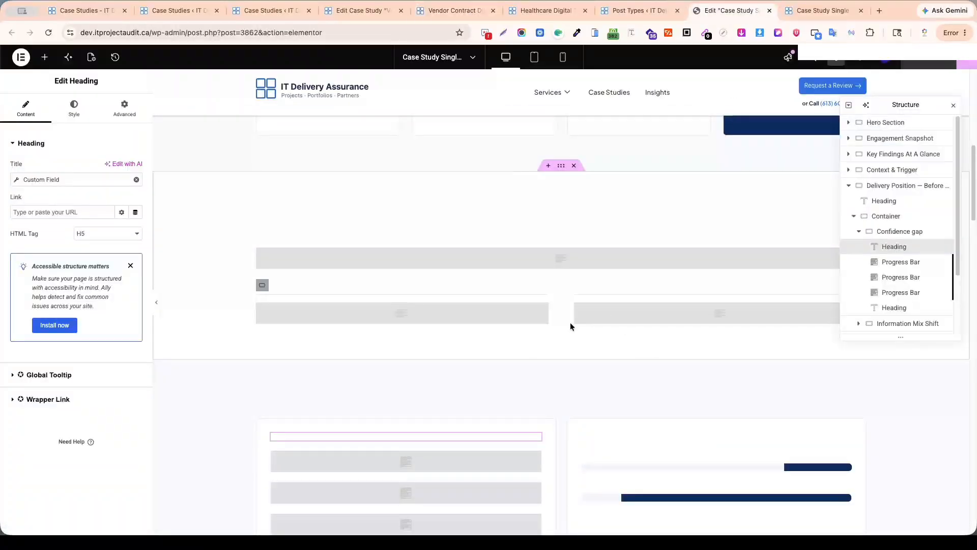
# Open the Case Studies post type for editing from JetEngine's custom post types list, in a separate browser tab.
pyautogui.scroll(10, 571, 326)
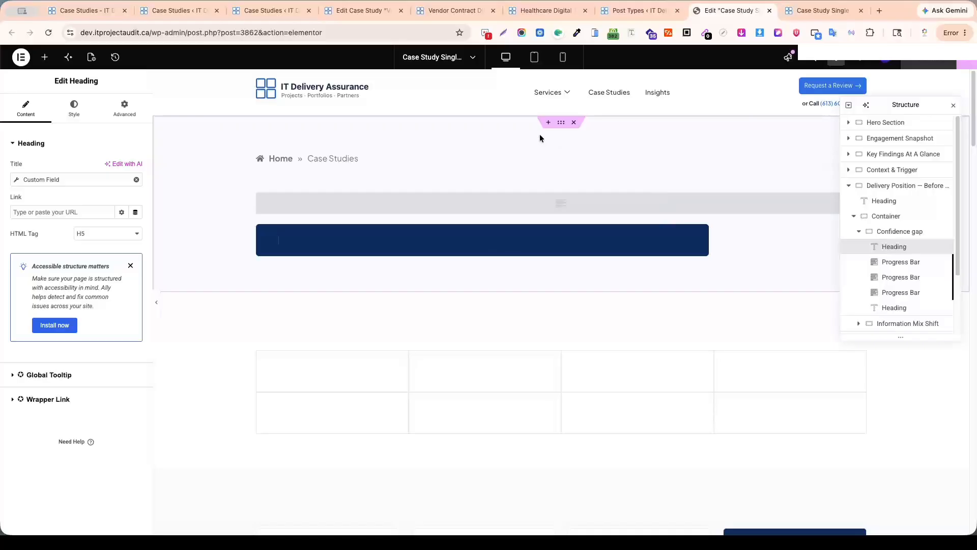
pyautogui.click(298, 12)
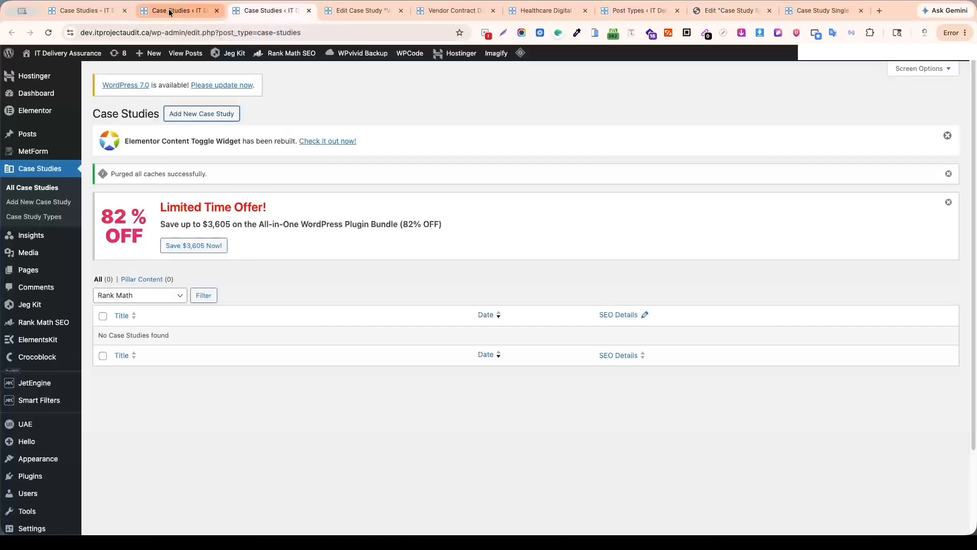
pyautogui.scroll(-2, 31, 387)
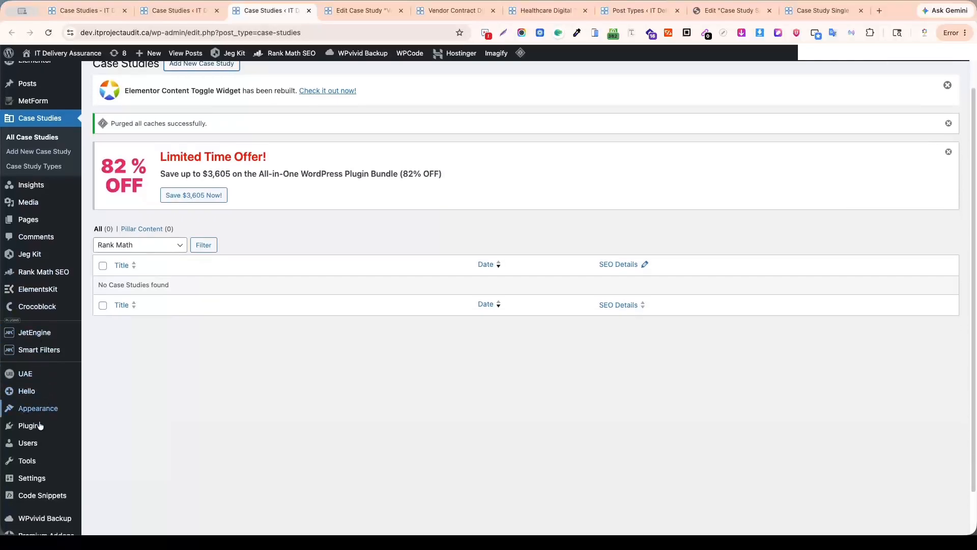
pyautogui.moveTo(37, 338)
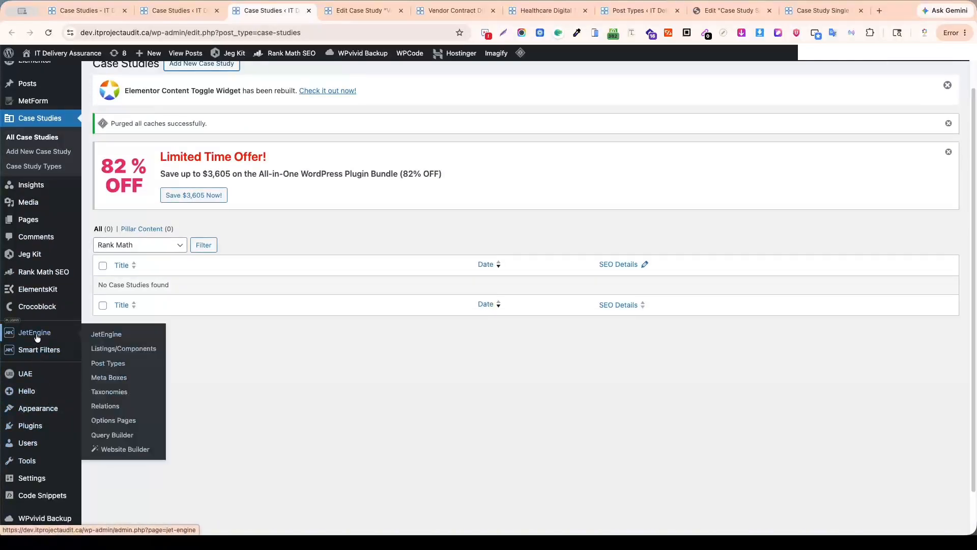
pyautogui.keyDown('super'); pyautogui.click(113, 364); pyautogui.keyUp('super')
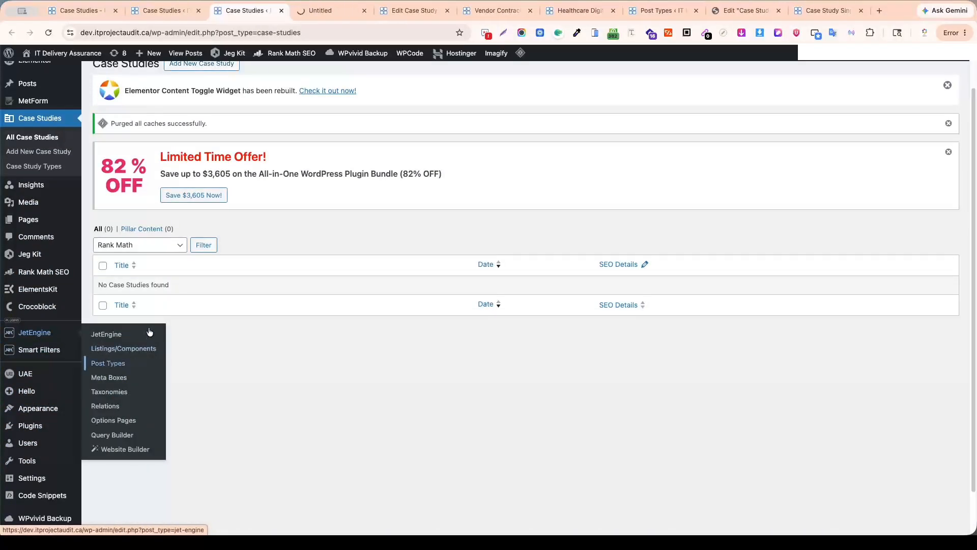
pyautogui.click(331, 11)
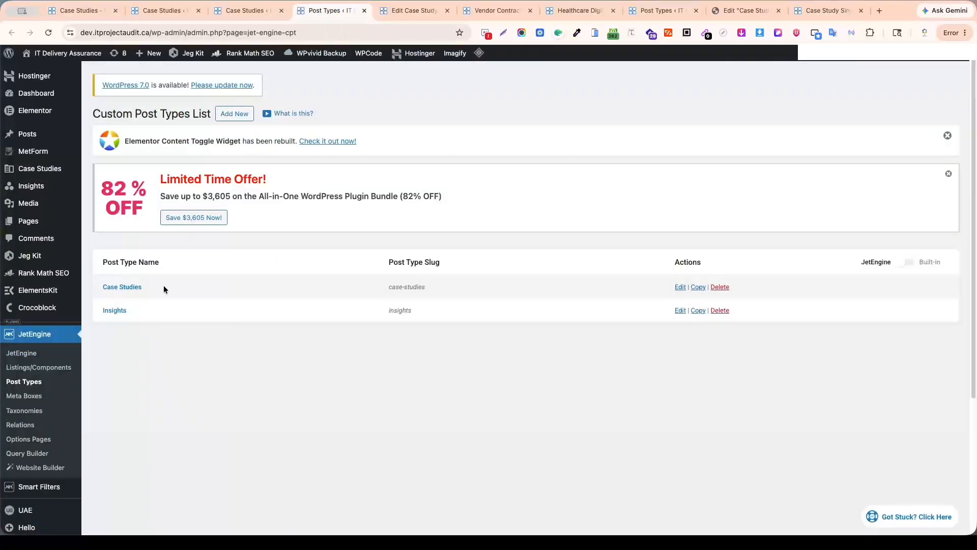
pyautogui.keyDown('super'); pyautogui.click(683, 289); pyautogui.keyUp('super')
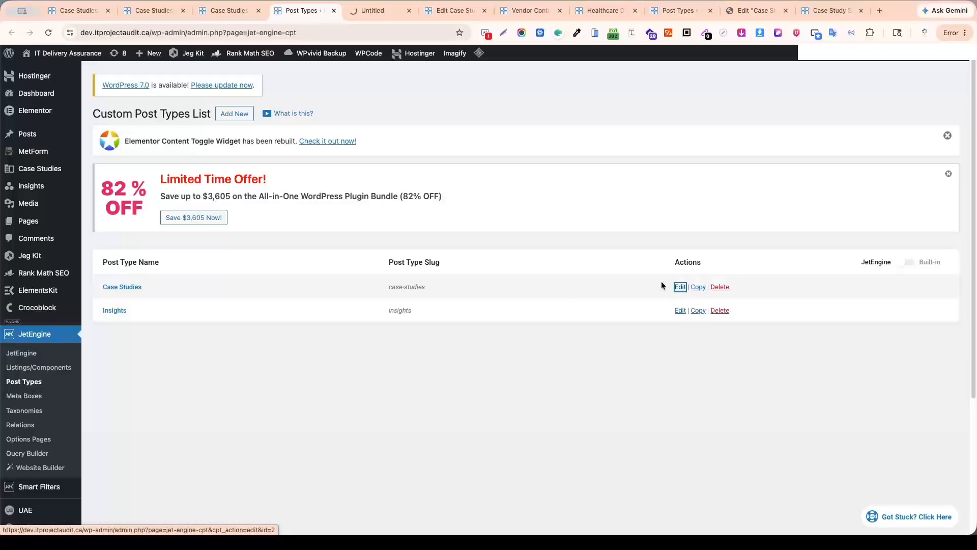
pyautogui.click(368, 11)
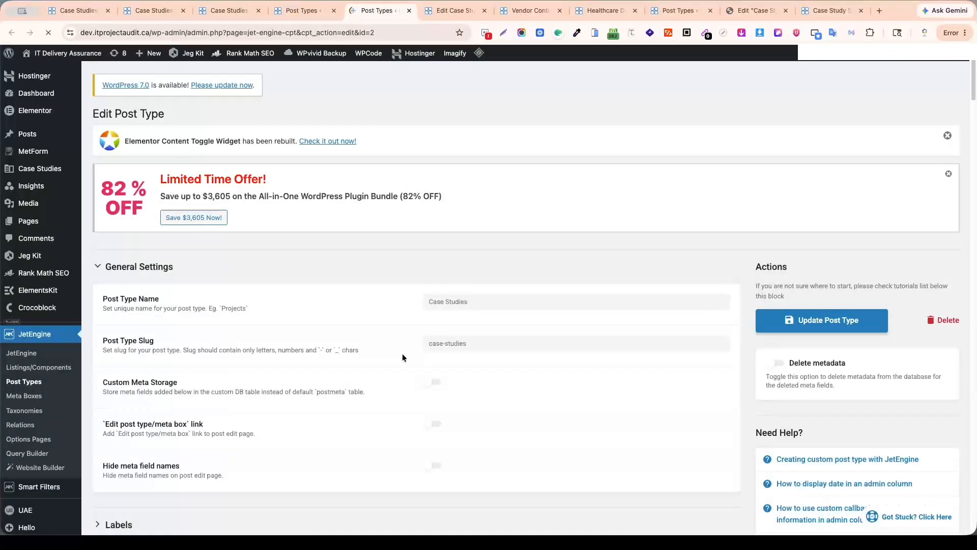
# Review the Case Studies post type's meta fields, including the confidence gap fields, and close its edit page.
pyautogui.scroll(-8, 402, 354)
pyautogui.scroll(-20, 206, 413)
pyautogui.scroll(-20, 206, 414)
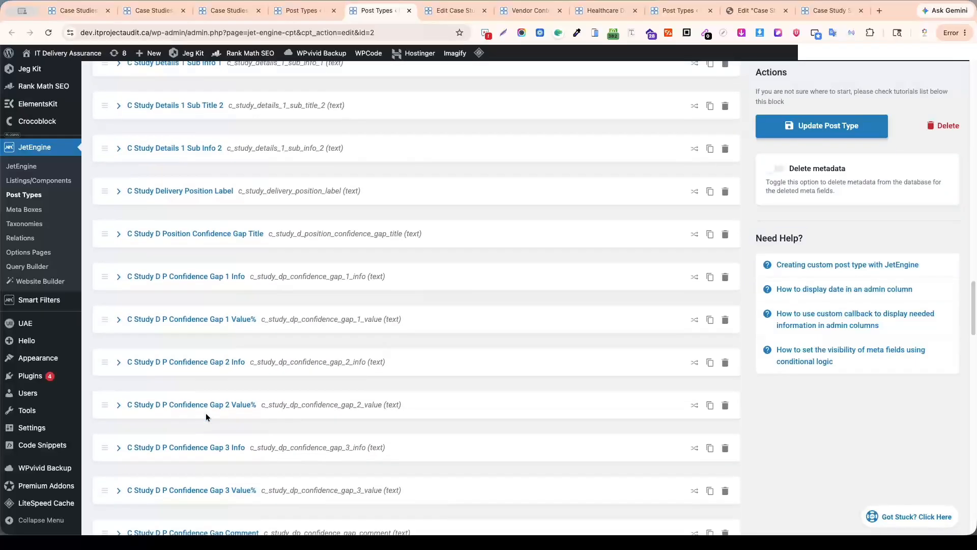
pyautogui.scroll(20, 207, 416)
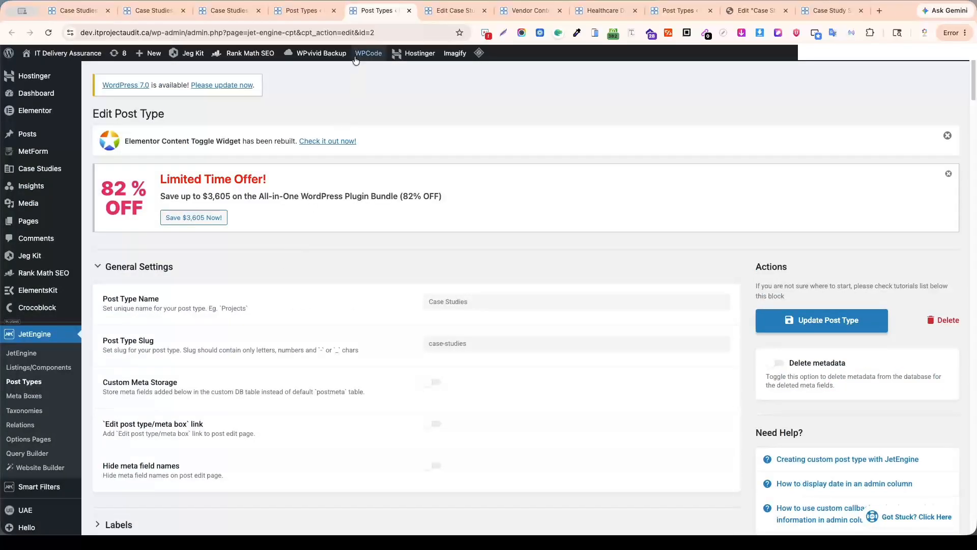
pyautogui.middleClick(378, 13)
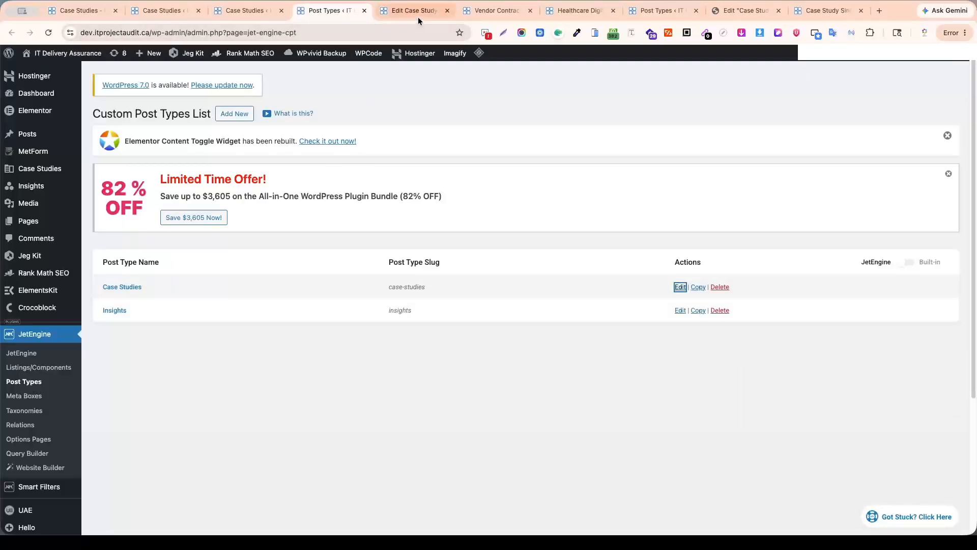
# Return to the Elementor case study single template, check its display conditions, and save and close them.
pyautogui.click(506, 14)
pyautogui.click(417, 13)
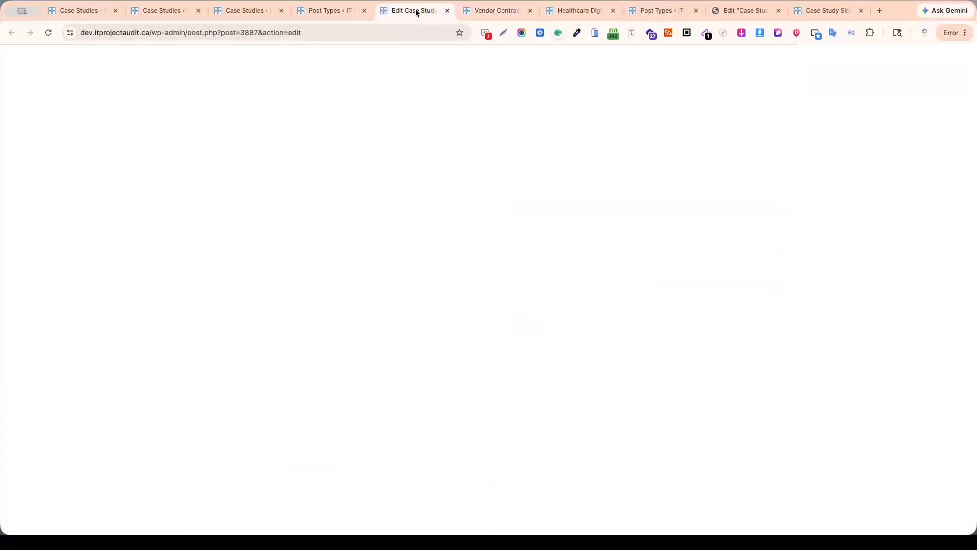
pyautogui.click(580, 11)
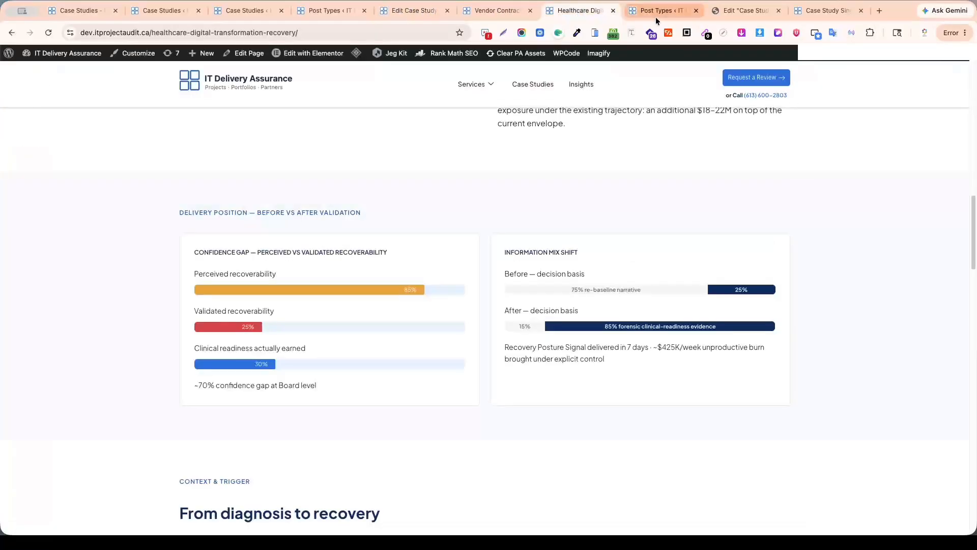
pyautogui.click(655, 15)
pyautogui.click(748, 14)
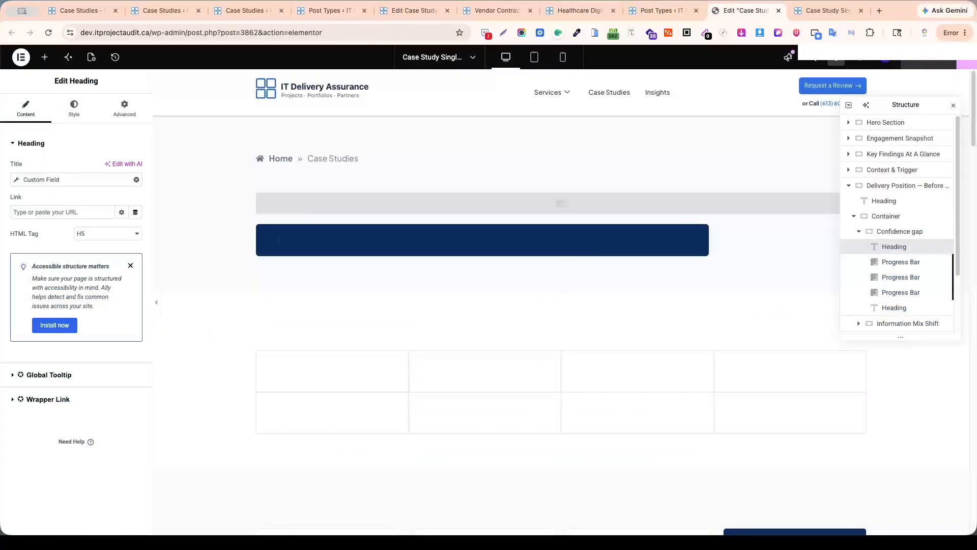
pyautogui.click(967, 61)
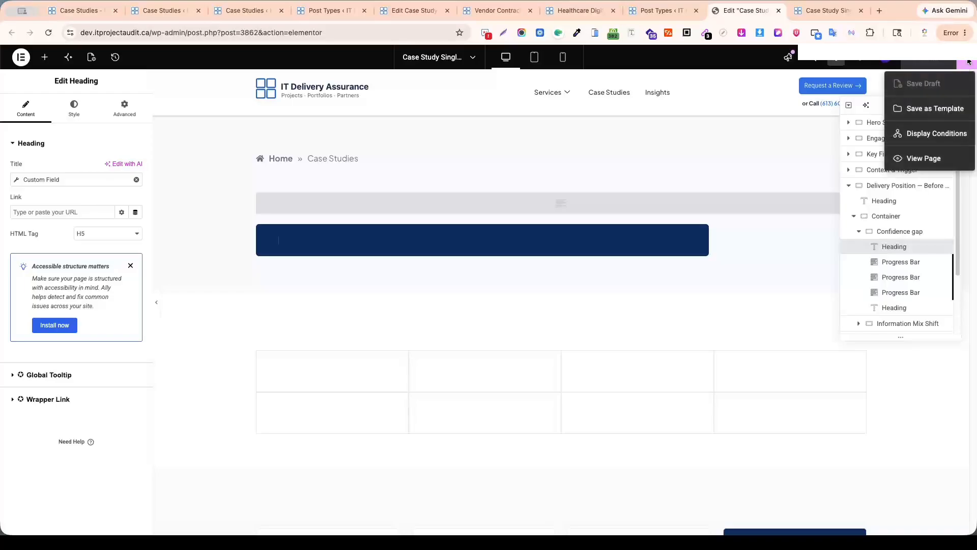
pyautogui.click(925, 135)
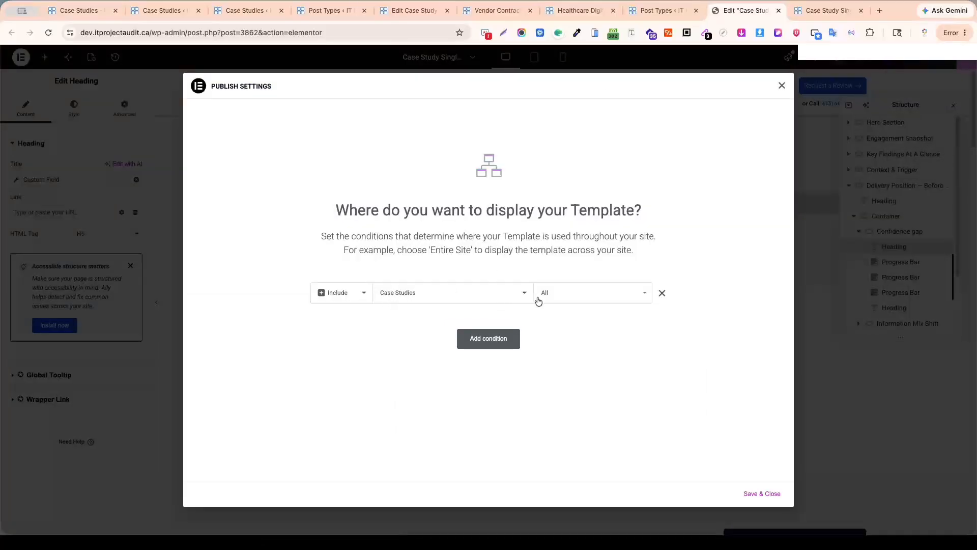
pyautogui.click(766, 498)
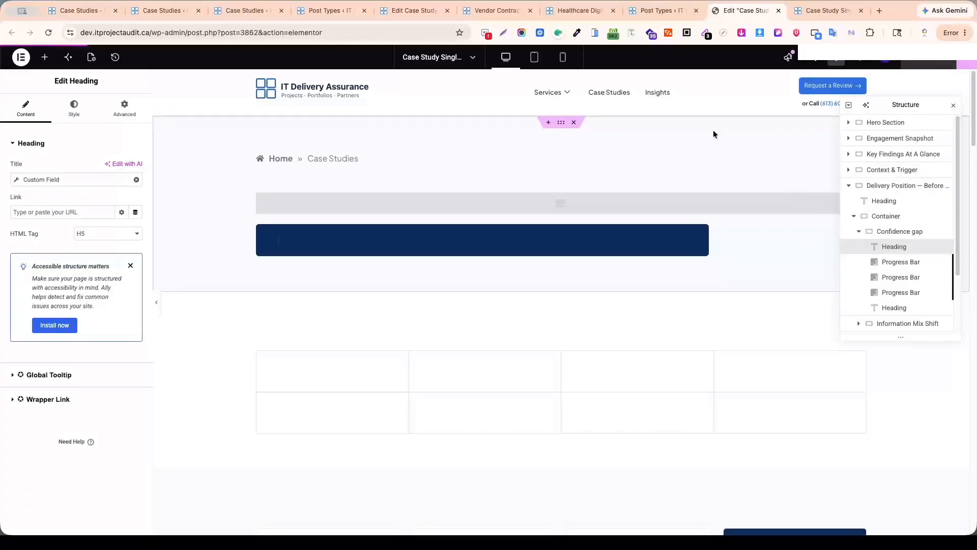
# View JetEngine's custom taxonomies list in a separate tab and review the first fields of the published case study's edit screen.
pyautogui.click(253, 11)
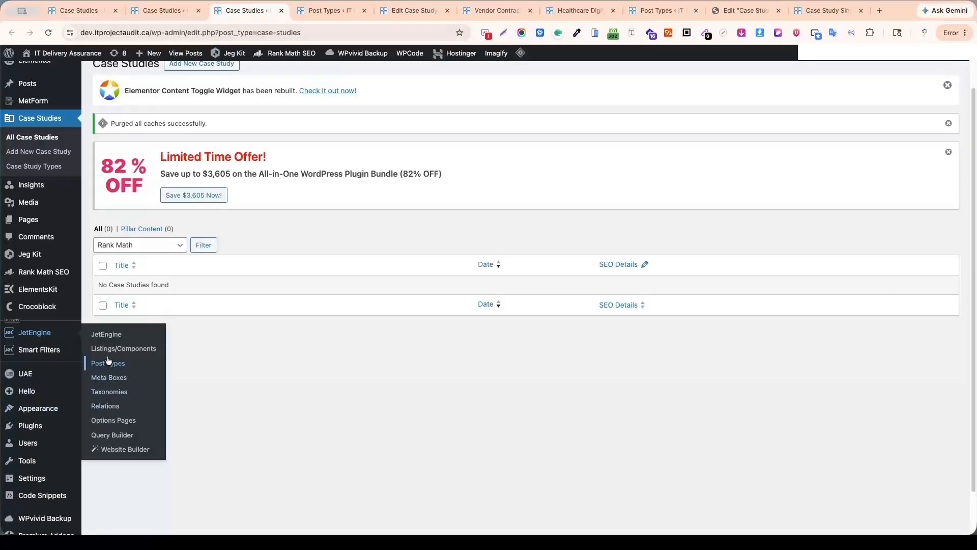
pyautogui.moveTo(45, 411)
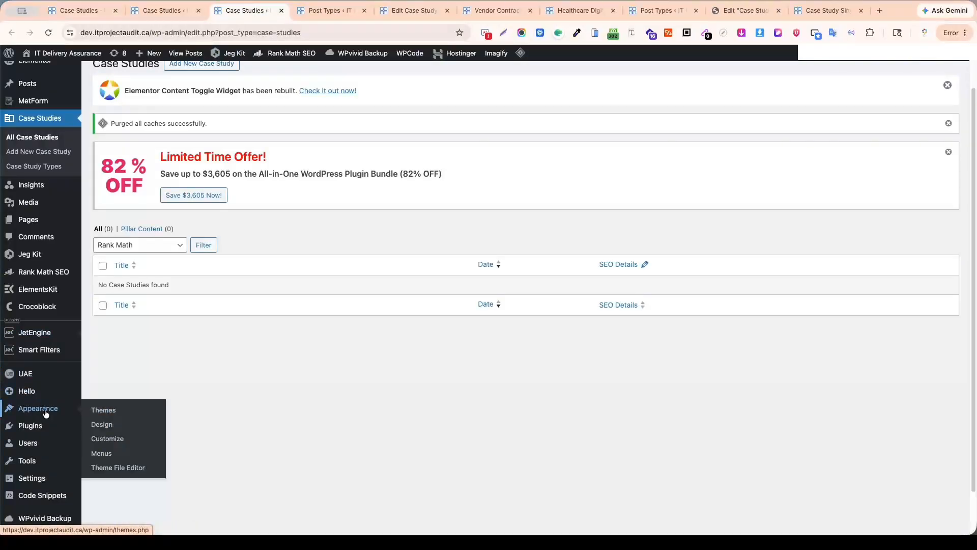
pyautogui.moveTo(36, 333)
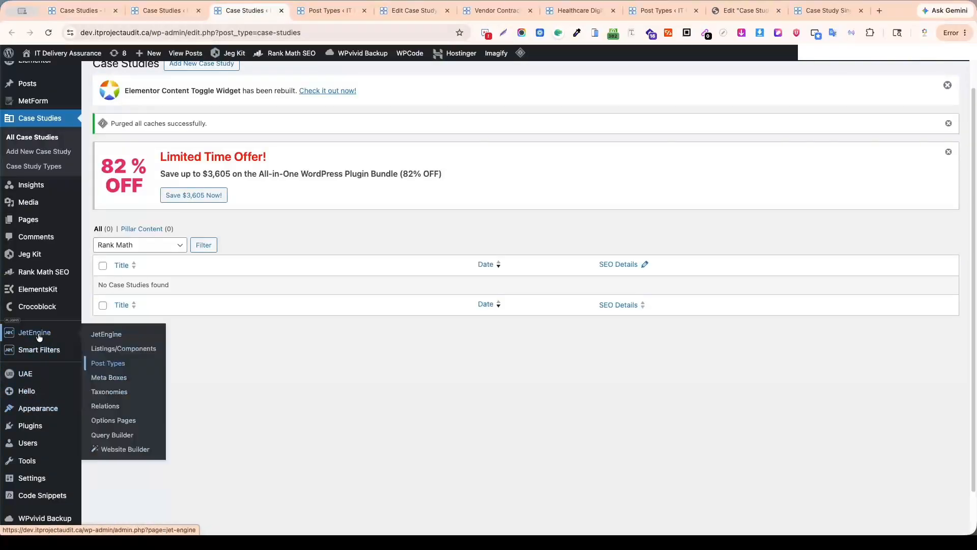
pyautogui.keyDown('super'); pyautogui.click(114, 397); pyautogui.keyUp('super')
pyautogui.click(309, 12)
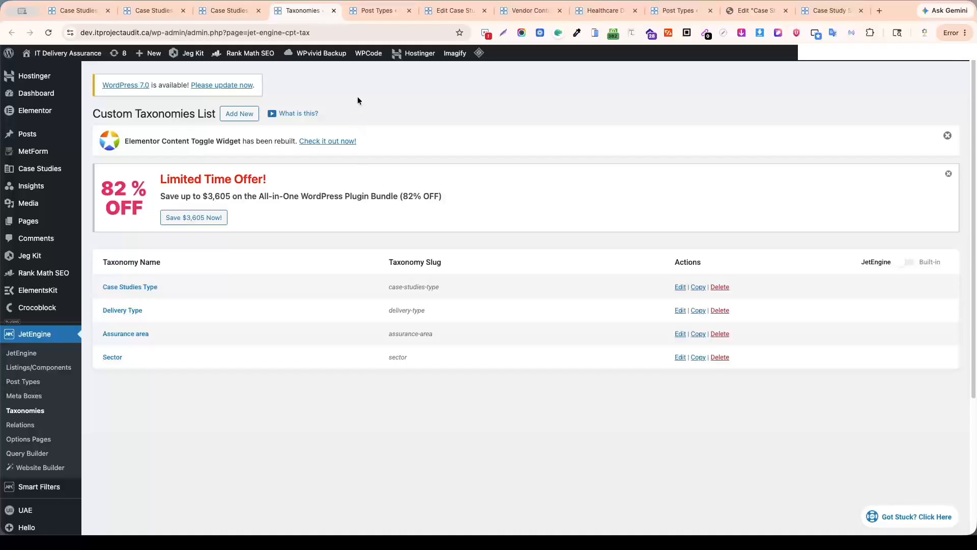
pyautogui.click(467, 7)
pyautogui.scroll(1, 495, 299)
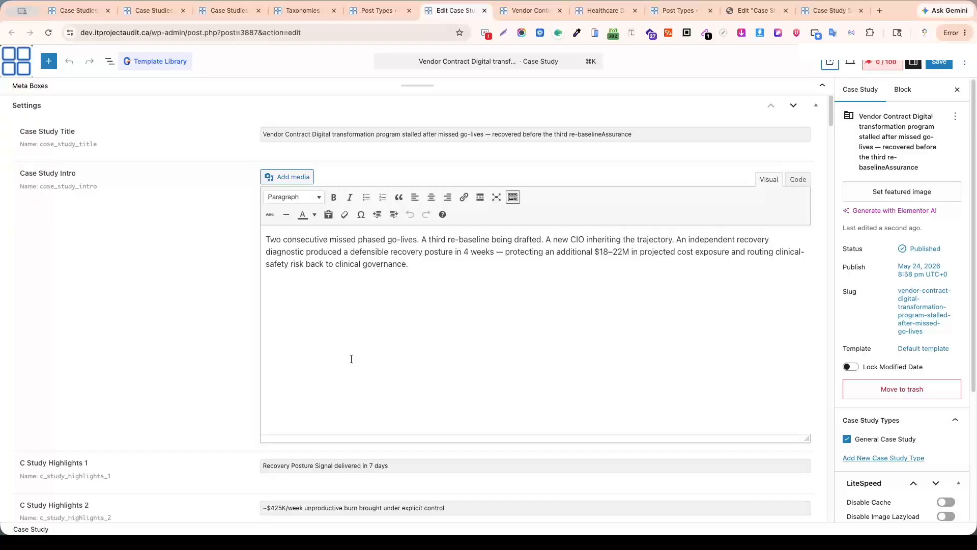
# Examine the Case Studies listing page, covering its filters, featured case study and More Case Studies cards.
pyautogui.click(76, 10)
pyautogui.scroll(-7, 423, 332)
pyautogui.scroll(-5, 423, 330)
pyautogui.scroll(10, 425, 328)
pyautogui.scroll(-6, 429, 326)
pyautogui.scroll(-5, 429, 329)
pyautogui.scroll(15, 429, 329)
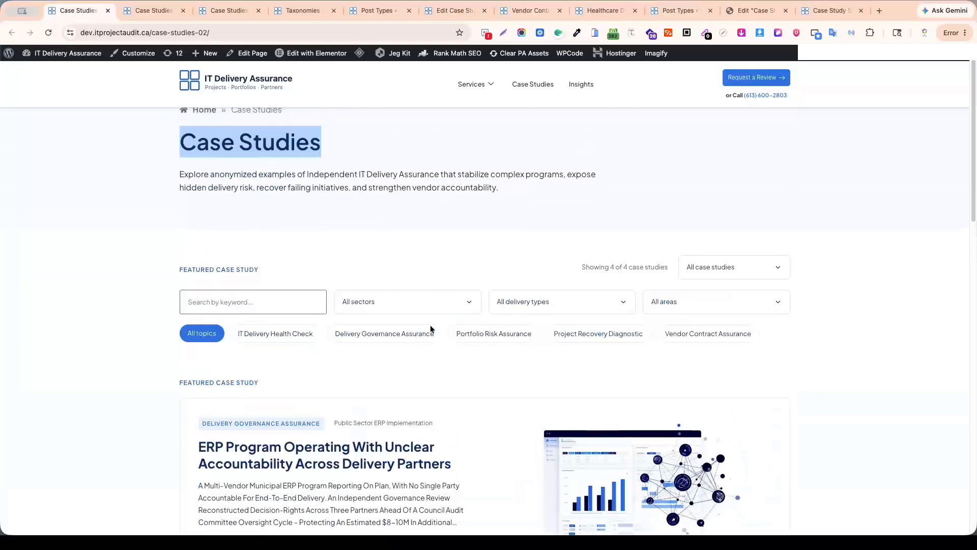
pyautogui.scroll(-15, 430, 328)
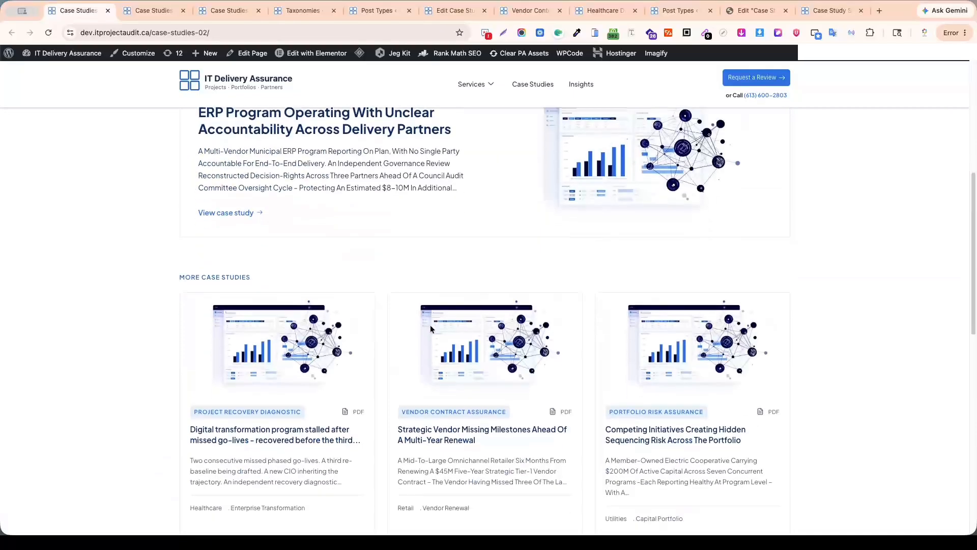
pyautogui.scroll(15, 430, 328)
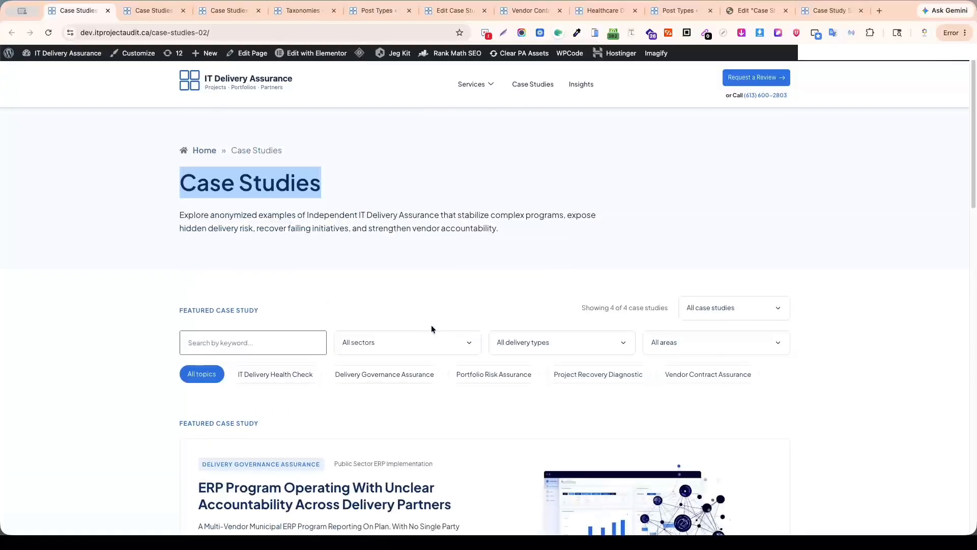
pyautogui.click(342, 213)
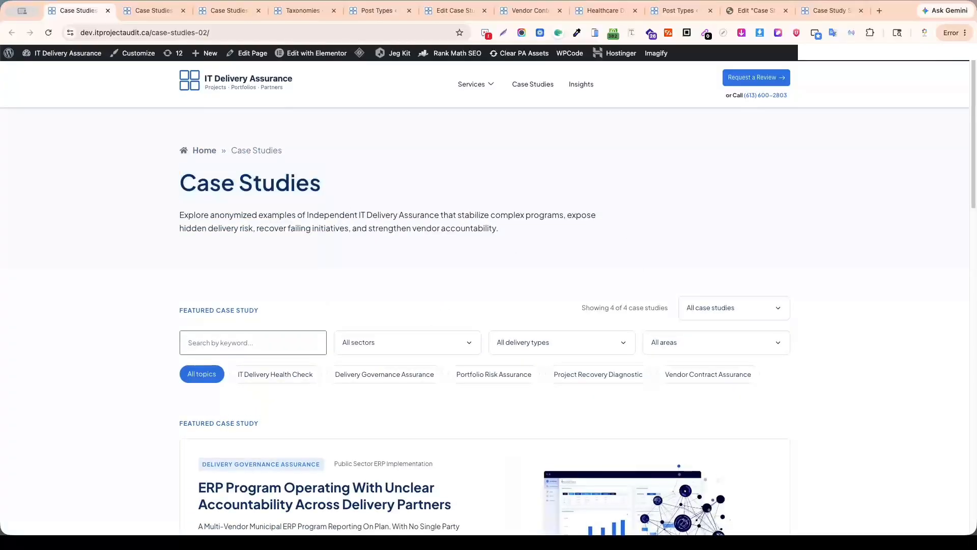